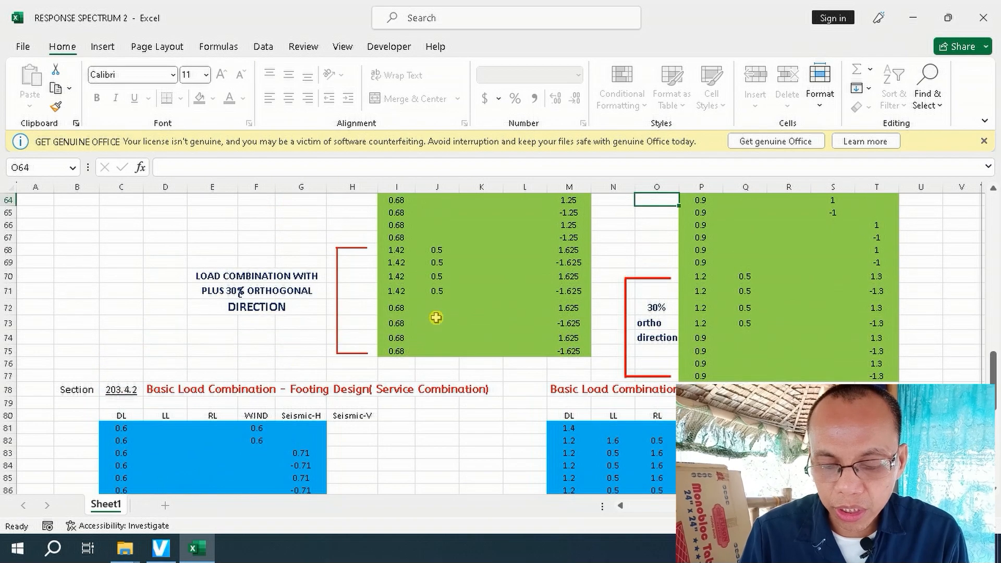
- Review the UBC'97 design spectrum curve and load combinations, plus the floor and beam loads in the Design Data workbook
{"action": "scroll", "coordinate": [436, 317], "scroll_direction": "up", "scroll_amount": 10}
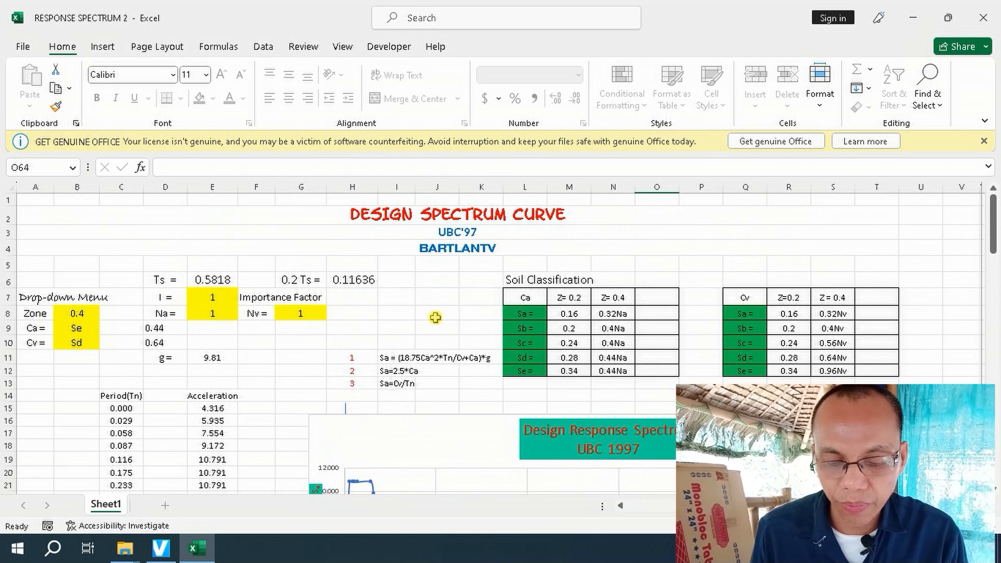
{"action": "left_click", "coordinate": [984, 140]}
{"action": "scroll", "coordinate": [757, 318], "scroll_direction": "down", "scroll_amount": 13}
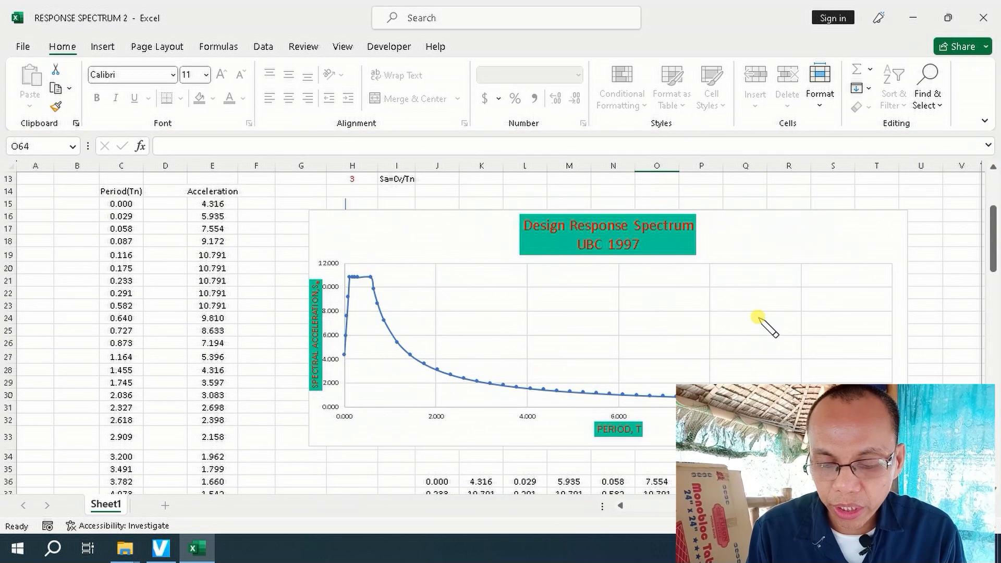
{"action": "scroll", "coordinate": [757, 318], "scroll_direction": "down", "scroll_amount": 9}
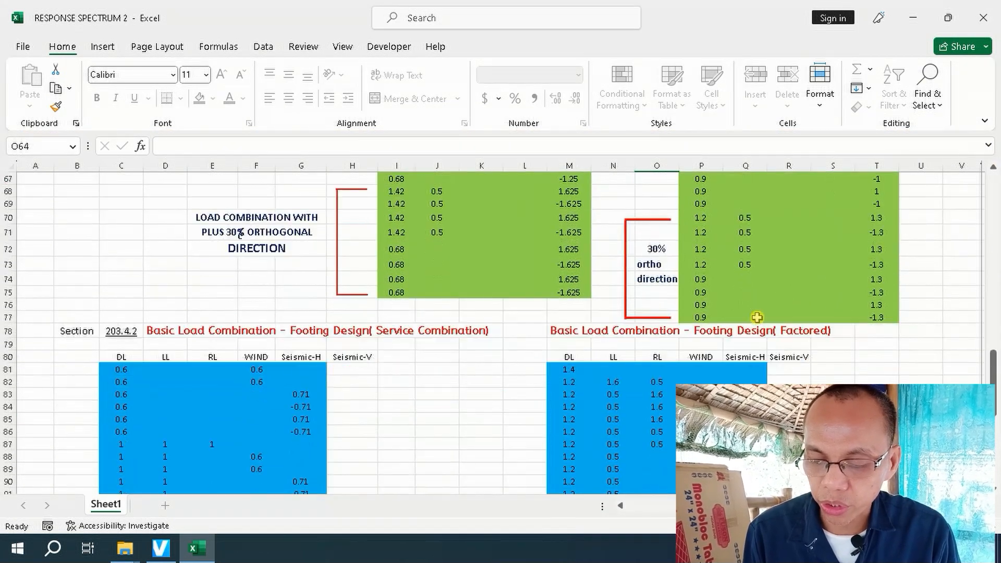
{"action": "scroll", "coordinate": [757, 318], "scroll_direction": "down", "scroll_amount": 4}
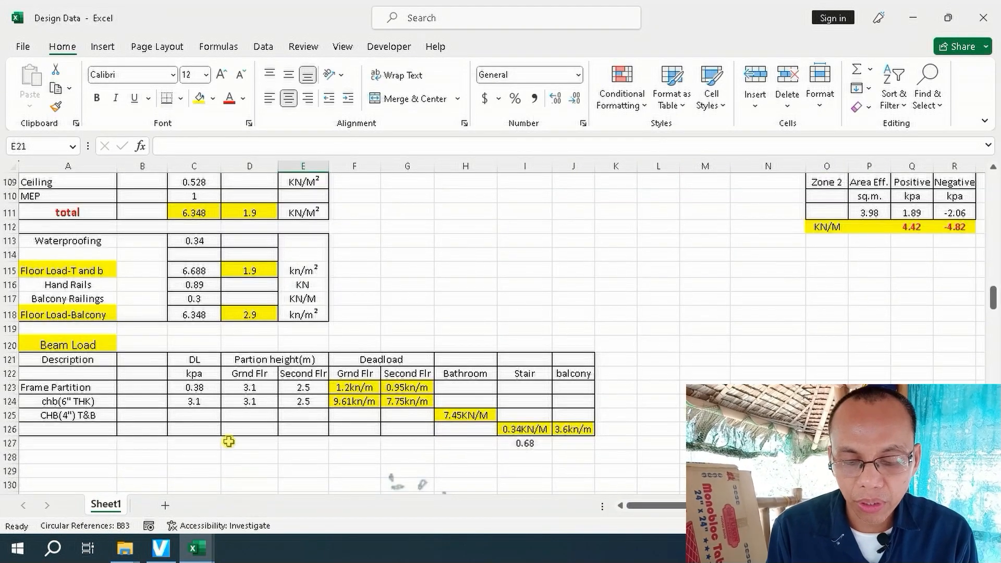
{"action": "scroll", "coordinate": [229, 439], "scroll_direction": "up", "scroll_amount": 3}
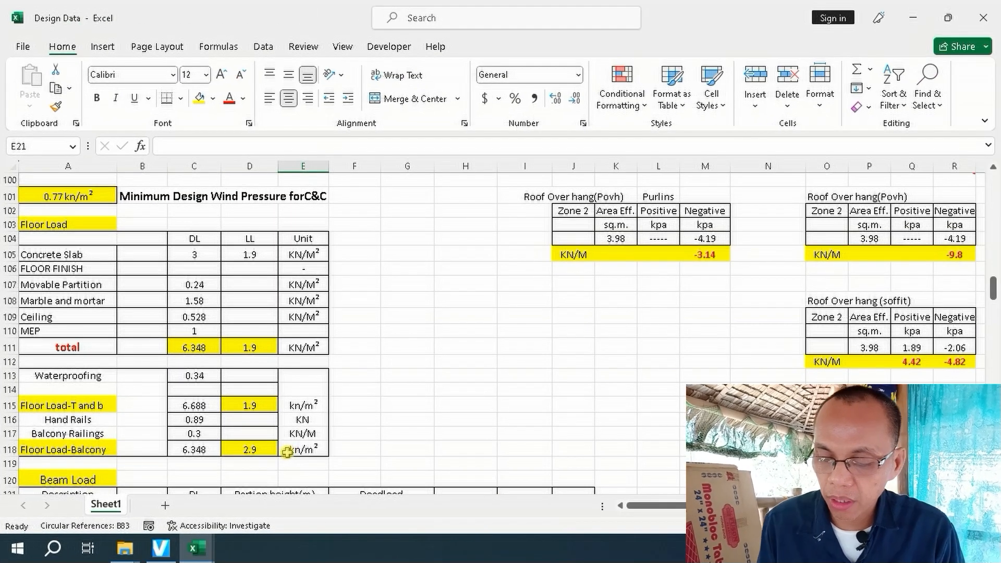
{"action": "scroll", "coordinate": [286, 453], "scroll_direction": "down", "scroll_amount": 2}
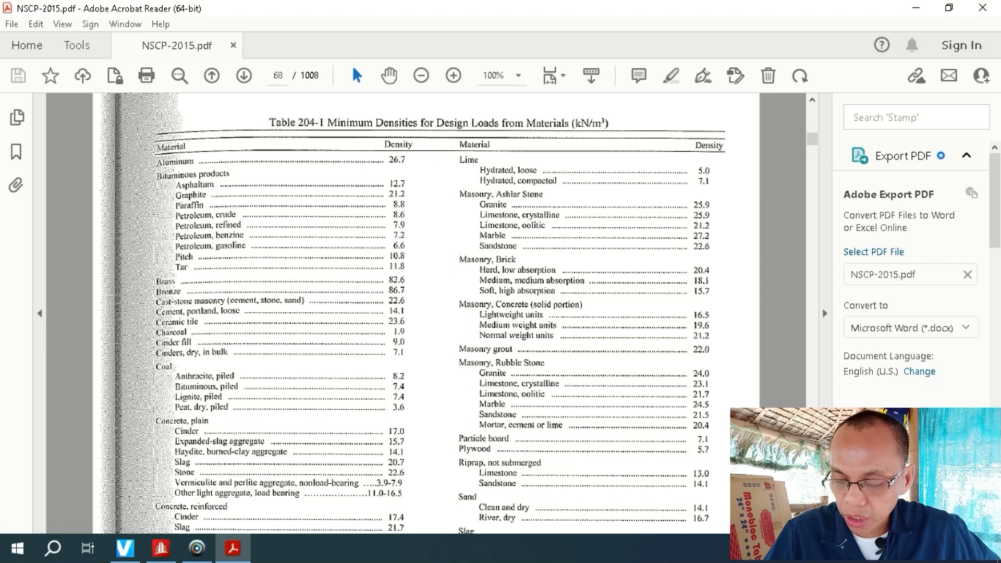
- In the NSCP-2015 PDF, examine the tables from minimum design dead loads (204-2) through special loads (205-2)
{"action": "key", "text": "Right"}
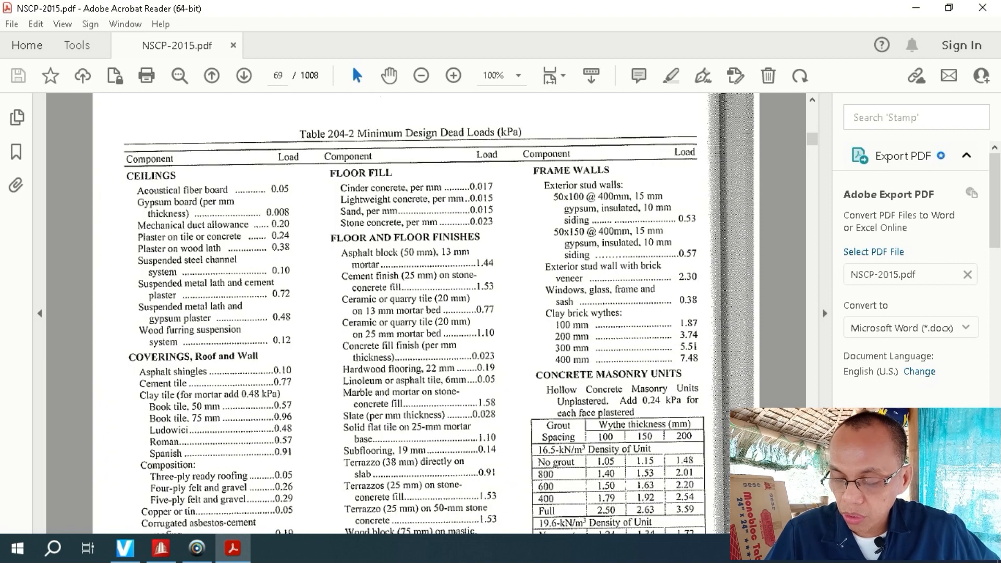
{"action": "key", "text": "Right"}
{"action": "key", "text": "Right"}
{"action": "key", "text": "Right"}
{"action": "key", "text": "Right"}
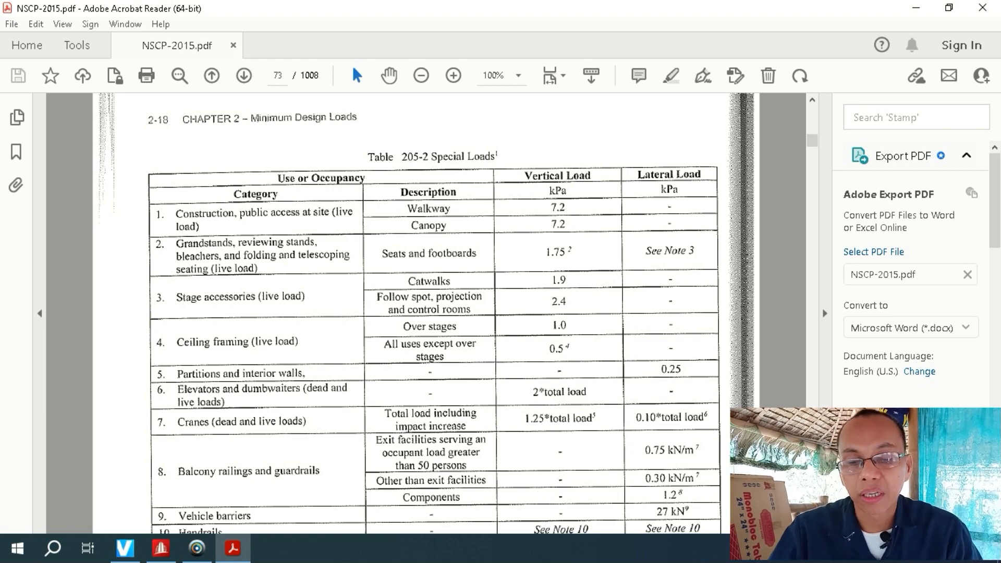
{"action": "key", "text": "Right"}
{"action": "key", "text": "Right"}
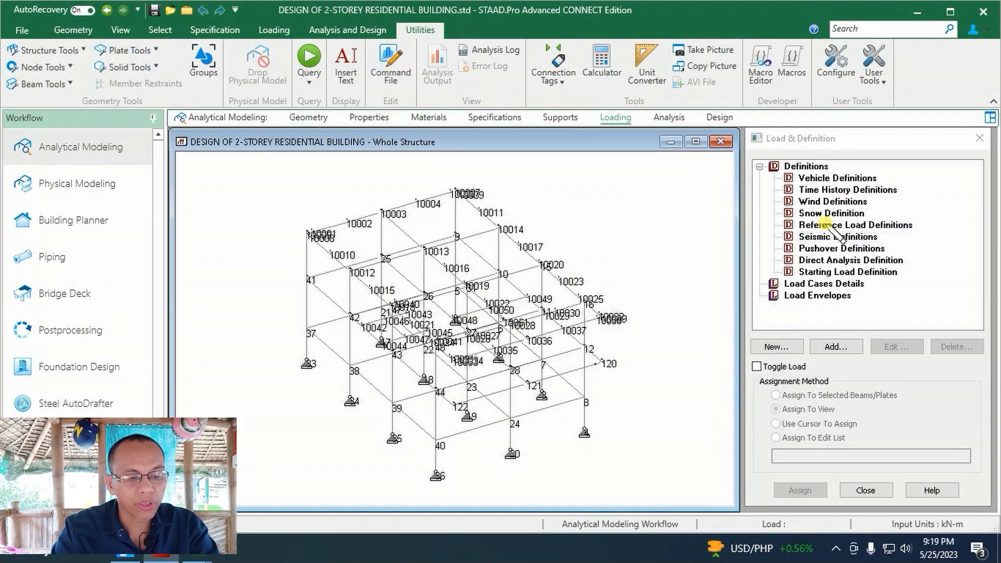
- In STAAD.Pro, add reference load definition 1 with loading type Dead and the title REF LOAD DL
{"action": "left_click", "coordinate": [828, 225]}
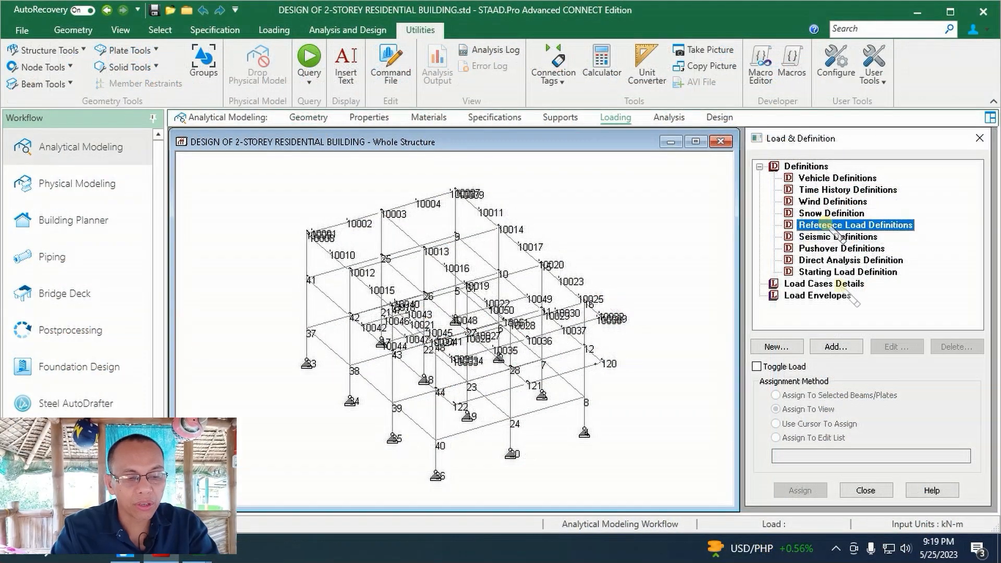
{"action": "left_click", "coordinate": [837, 348]}
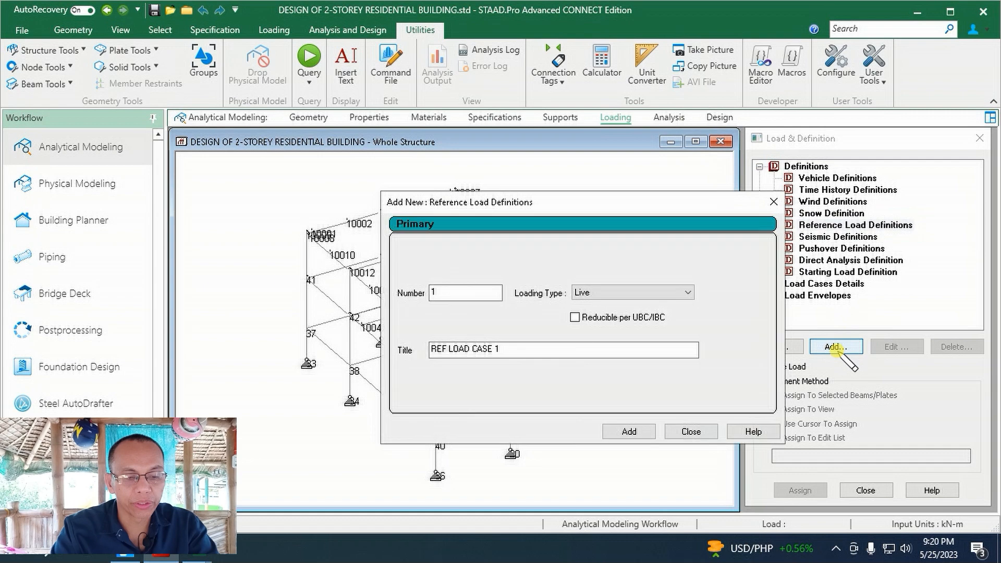
{"action": "left_click", "coordinate": [653, 292]}
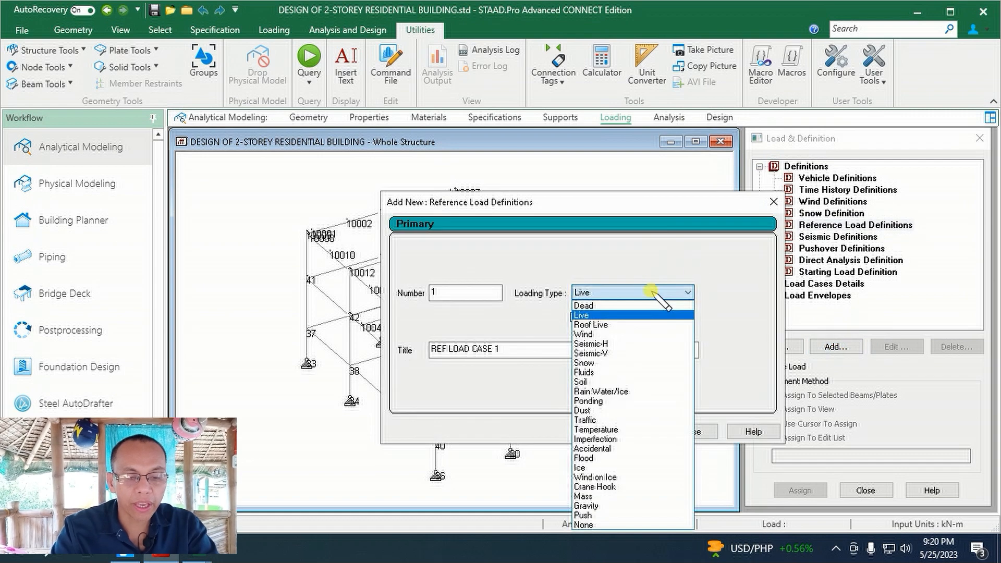
{"action": "left_click", "coordinate": [617, 307]}
{"action": "left_click", "coordinate": [520, 348]}
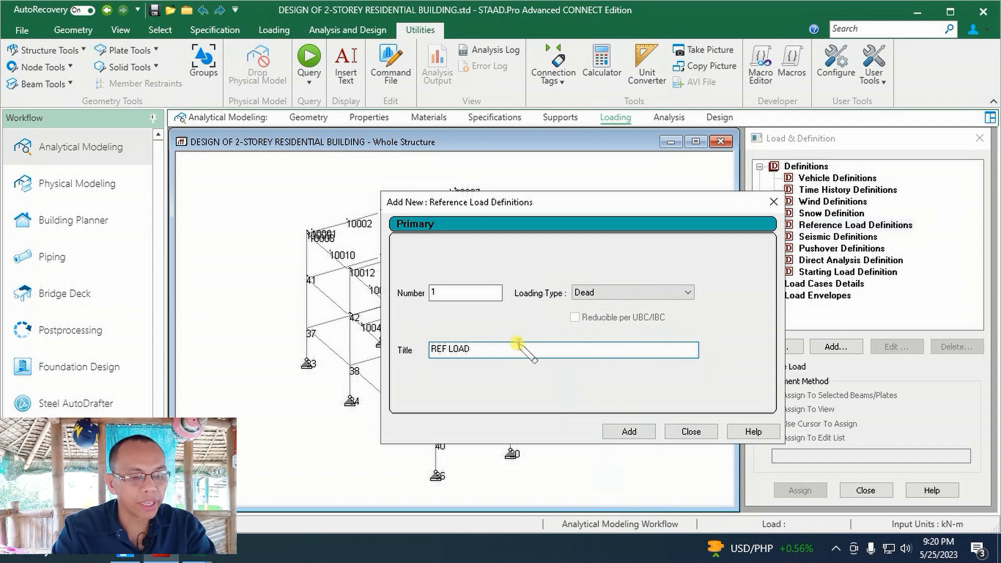
{"action": "type", "text": "L"}
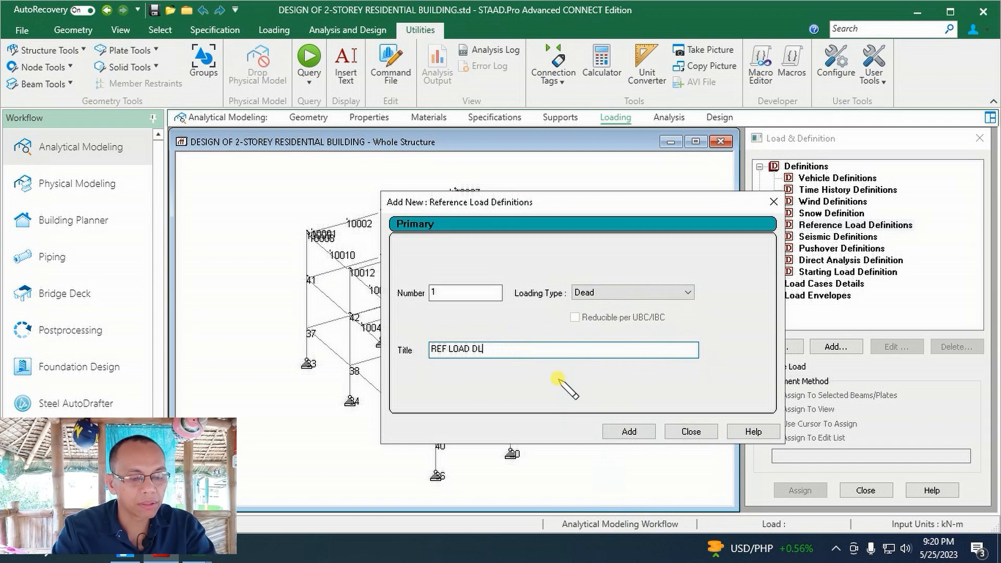
{"action": "left_click", "coordinate": [628, 431]}
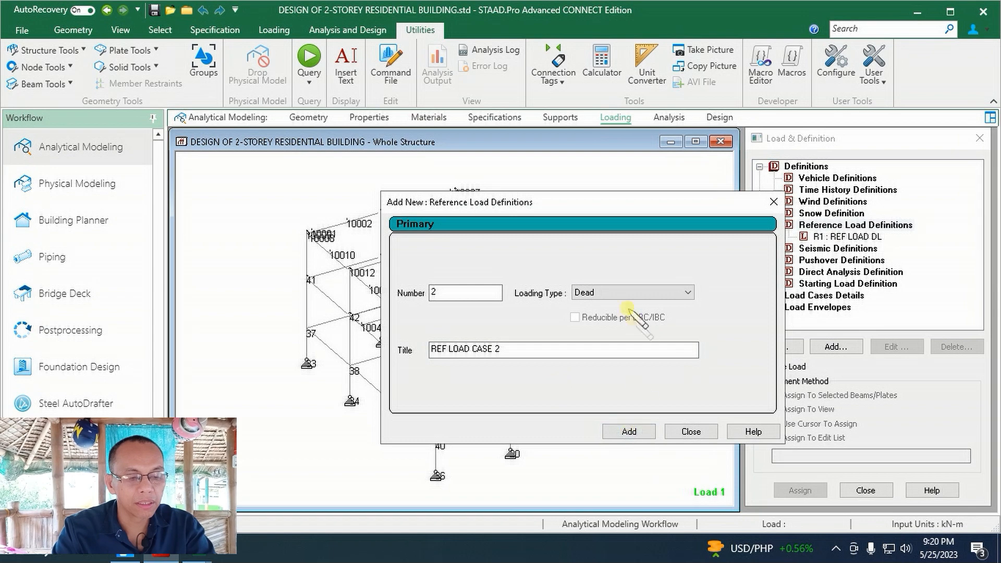
- Add reference load definition 2 with loading type Live and the title REF LOAD LL
{"action": "left_click", "coordinate": [622, 293]}
{"action": "left_click", "coordinate": [599, 315]}
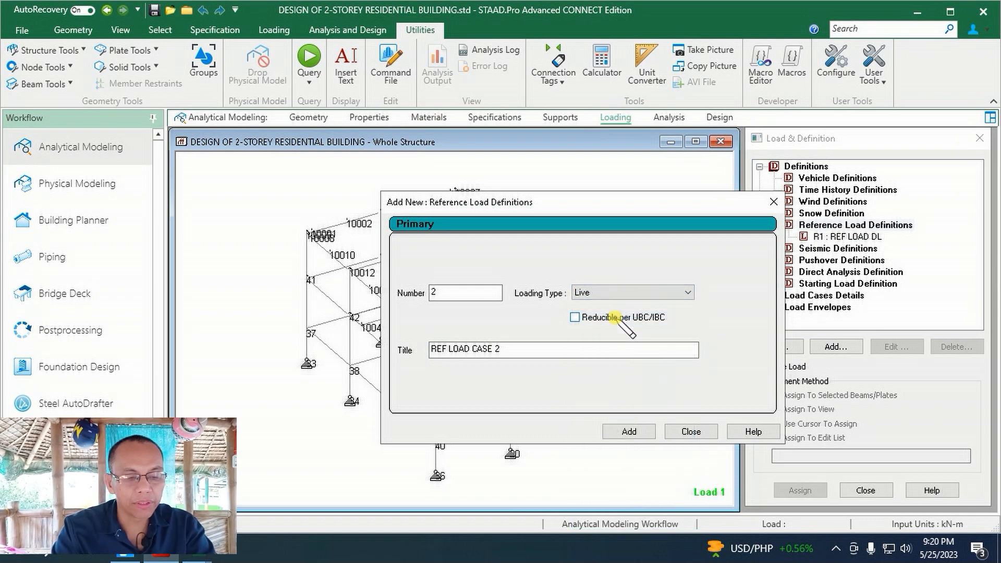
{"action": "left_click", "coordinate": [530, 353]}
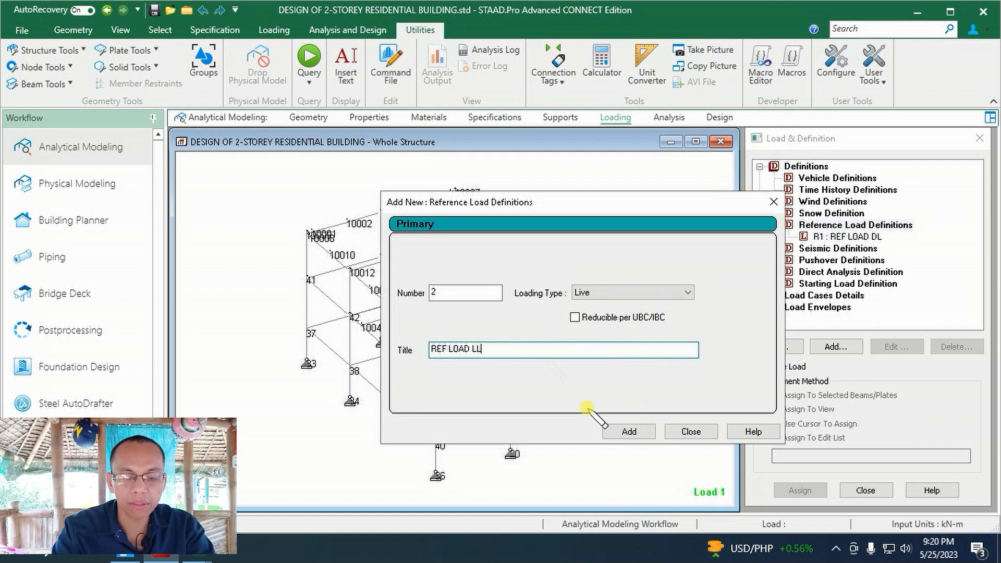
{"action": "left_click", "coordinate": [617, 430]}
{"action": "left_click", "coordinate": [688, 431]}
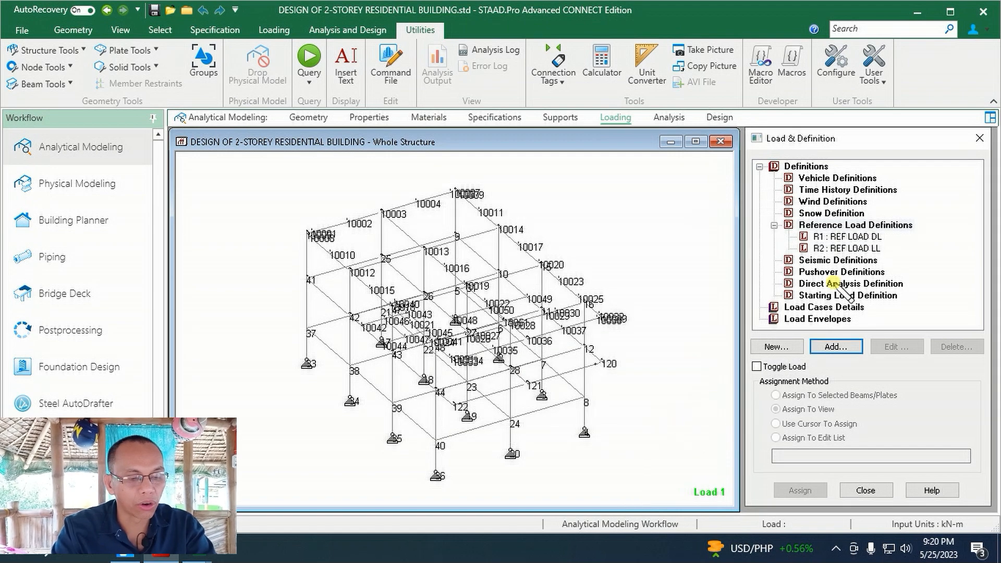
- Add a selfweight load in the Y direction with a factor of 1 to REF LOAD DL
{"action": "left_click", "coordinate": [855, 237]}
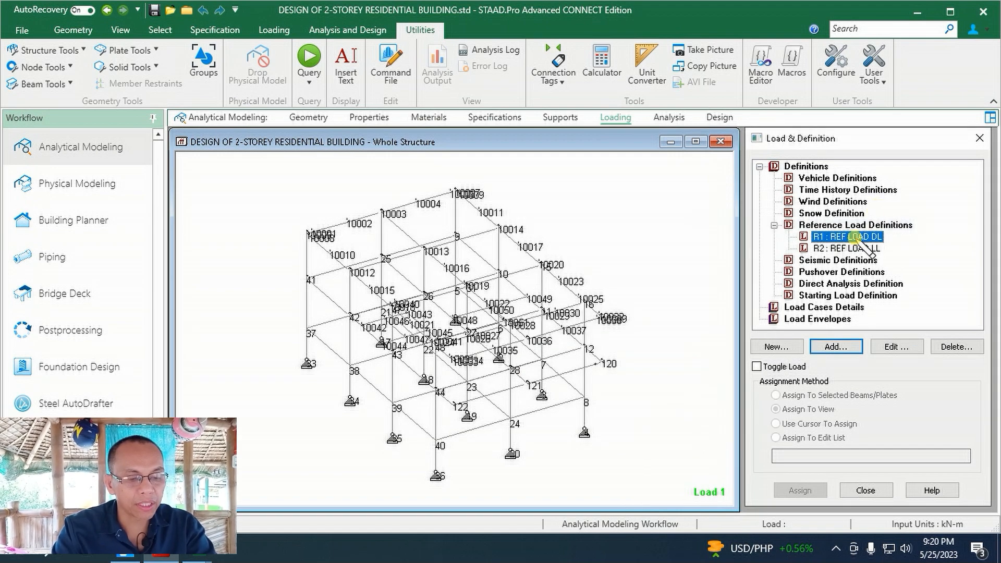
{"action": "left_click", "coordinate": [834, 347]}
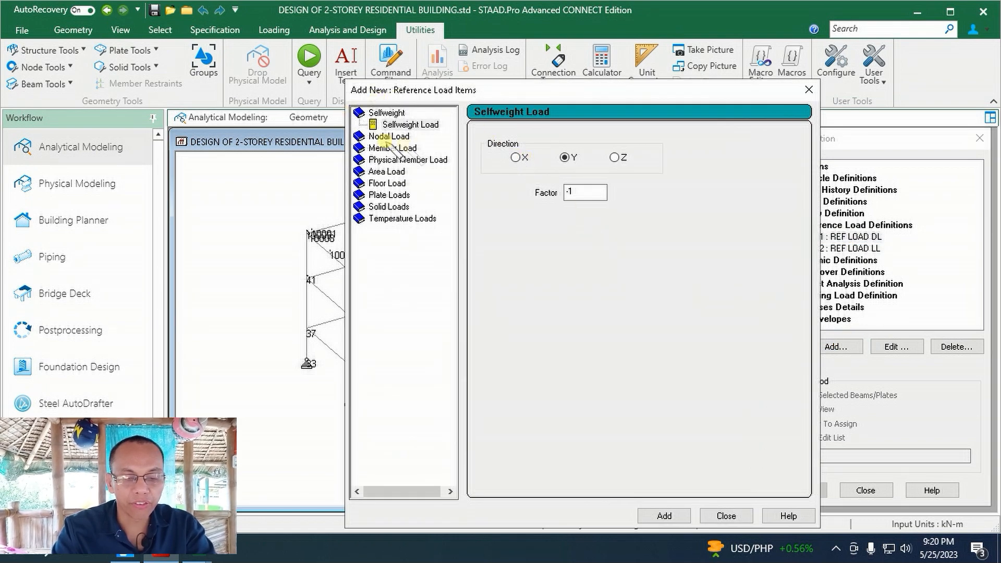
{"action": "left_click_drag", "start_coordinate": [454, 89], "coordinate": [749, 65]}
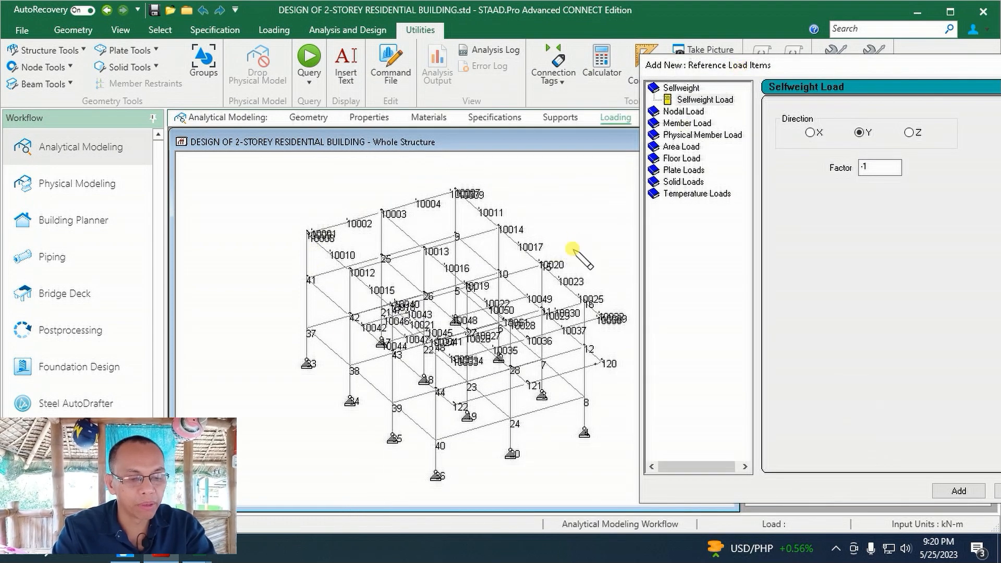
{"action": "left_click_drag", "start_coordinate": [718, 67], "coordinate": [366, 56]}
{"action": "double_click", "coordinate": [513, 156]}
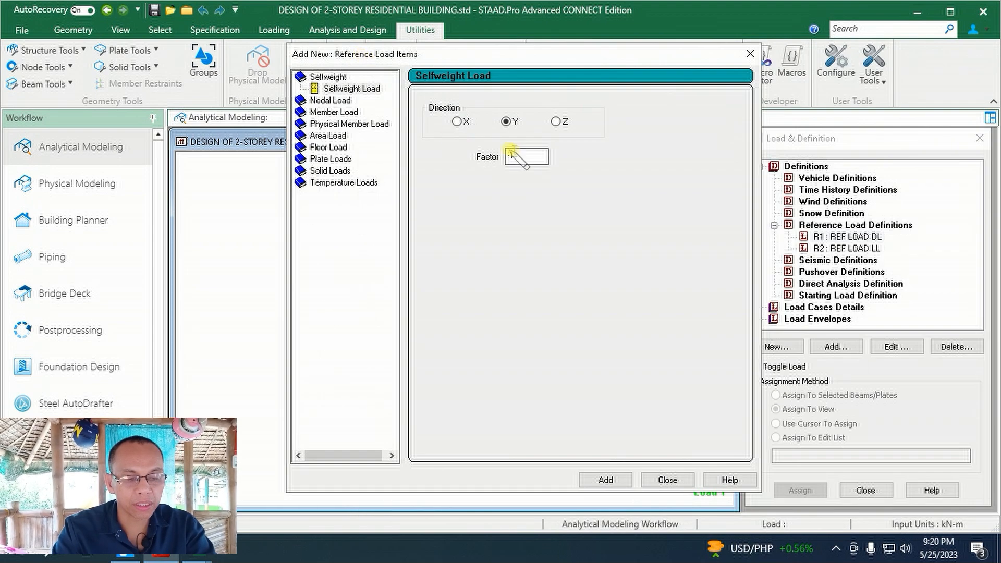
{"action": "left_click", "coordinate": [606, 478]}
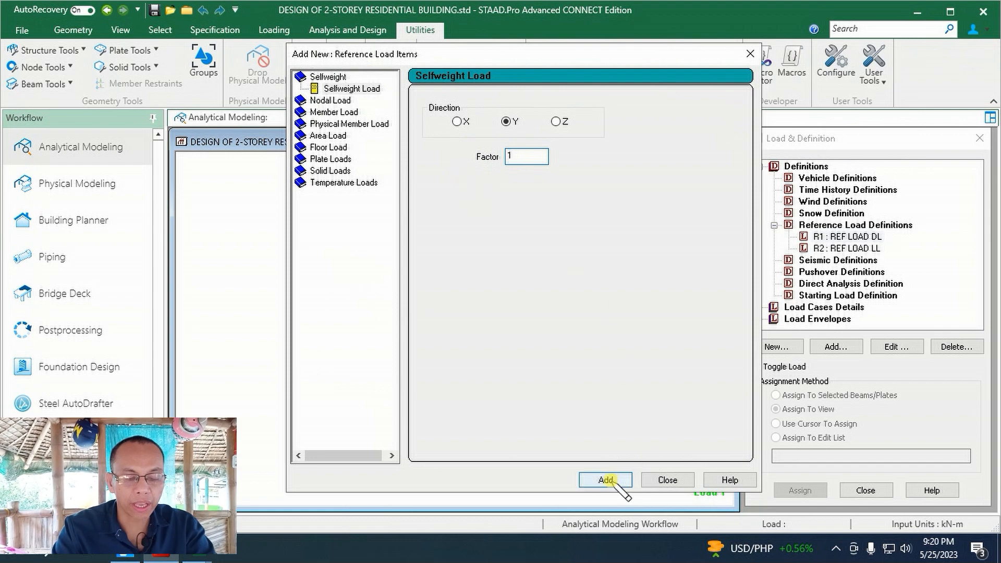
{"action": "left_click", "coordinate": [646, 480]}
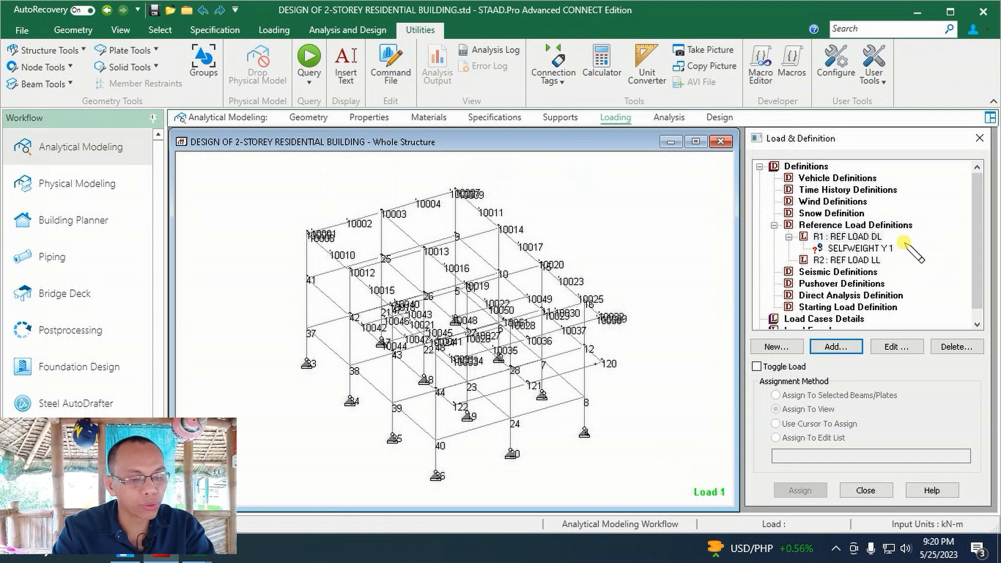
- Assign the Y selfweight load to the whole structure using the Assign To View method
{"action": "left_click", "coordinate": [842, 248]}
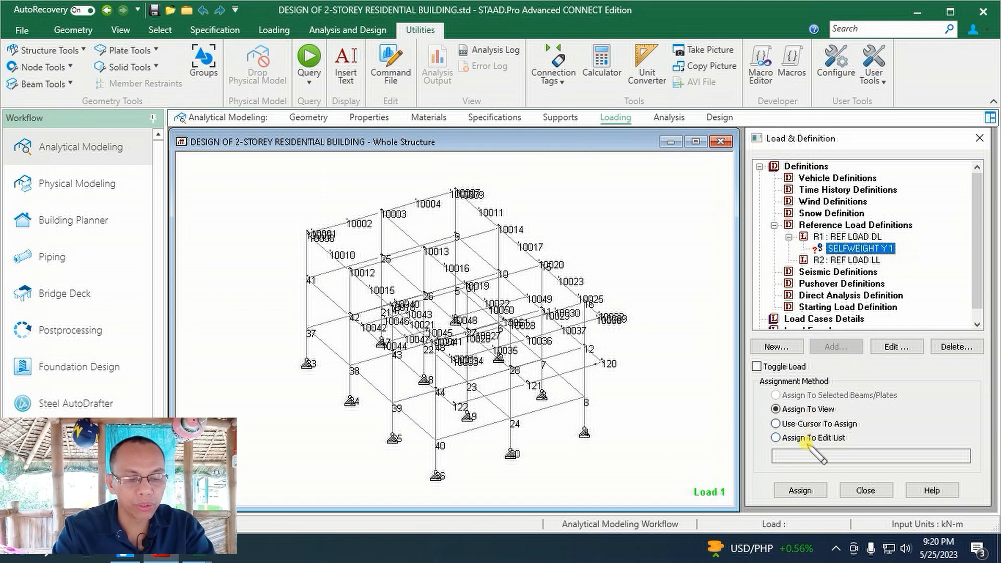
{"action": "left_click", "coordinate": [799, 490]}
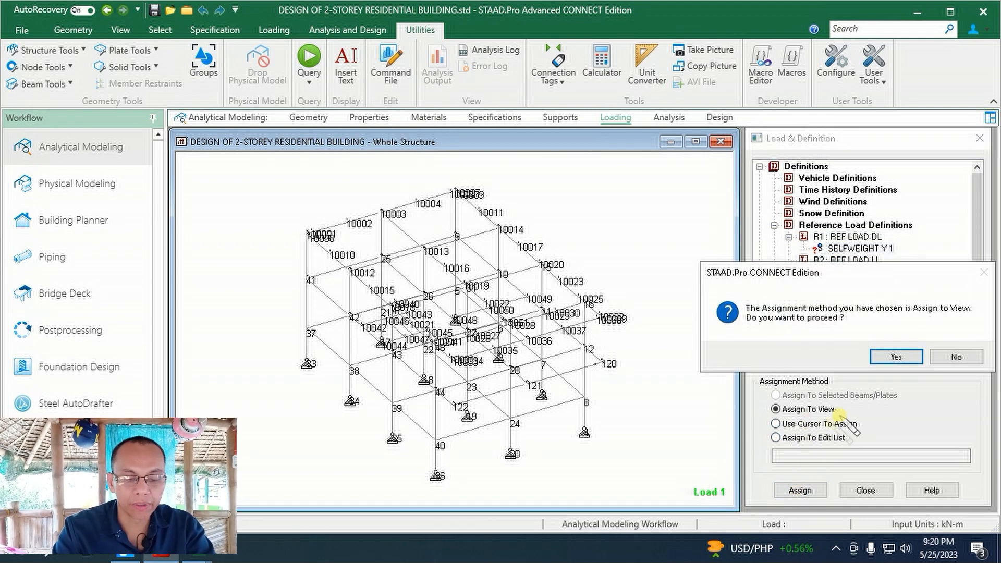
{"action": "left_click", "coordinate": [880, 357]}
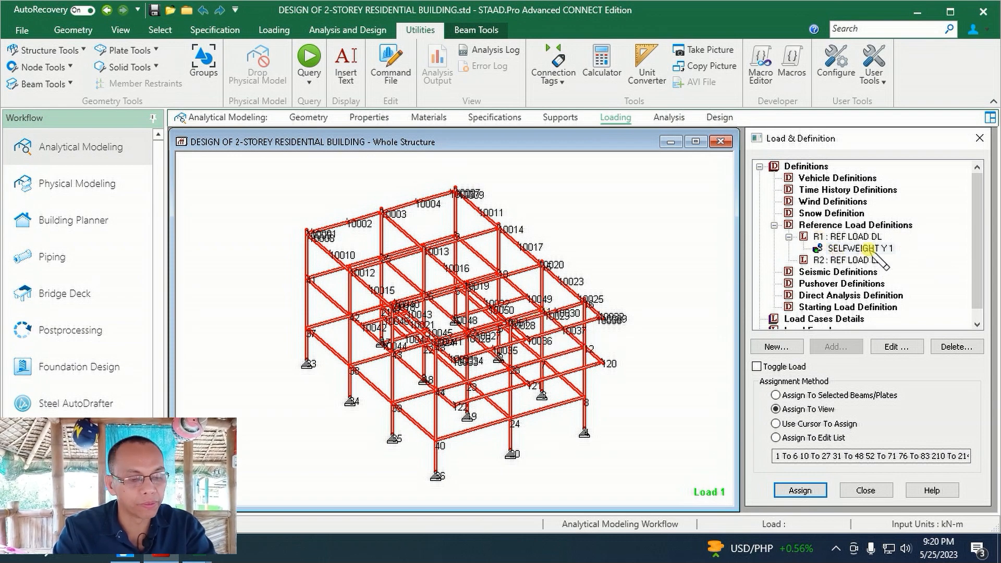
{"action": "left_click", "coordinate": [845, 237]}
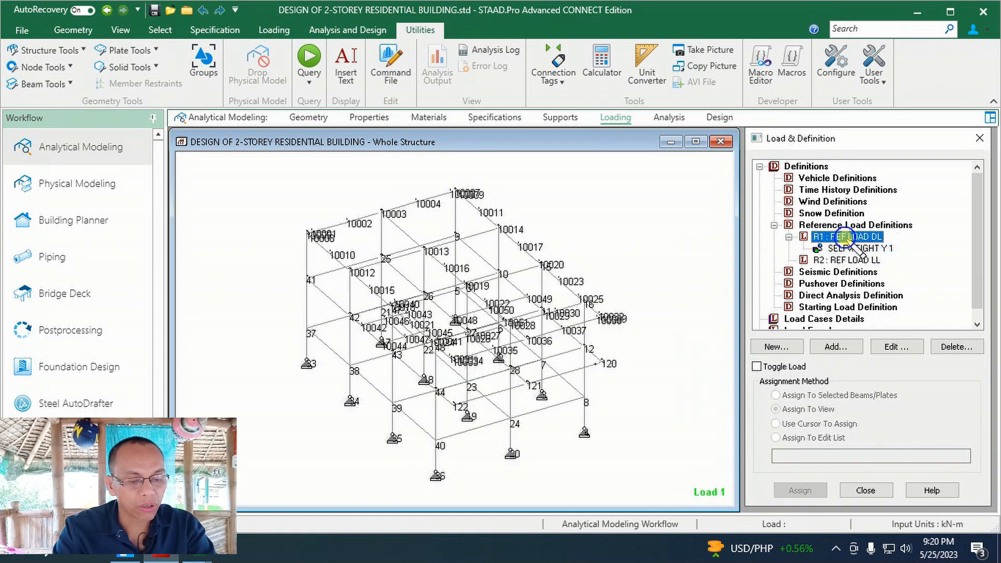
{"action": "left_click", "coordinate": [834, 347]}
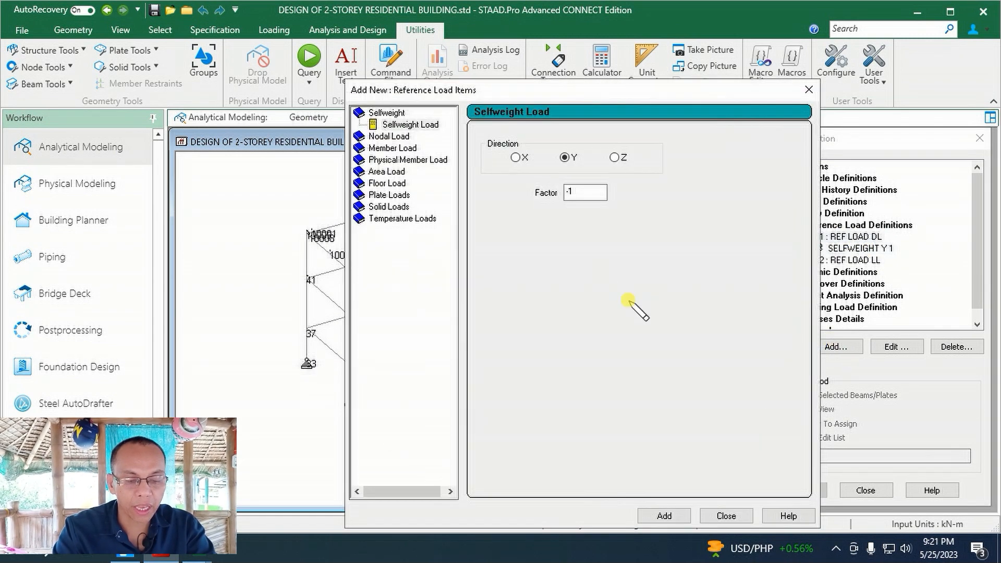
{"action": "left_click", "coordinate": [391, 183]}
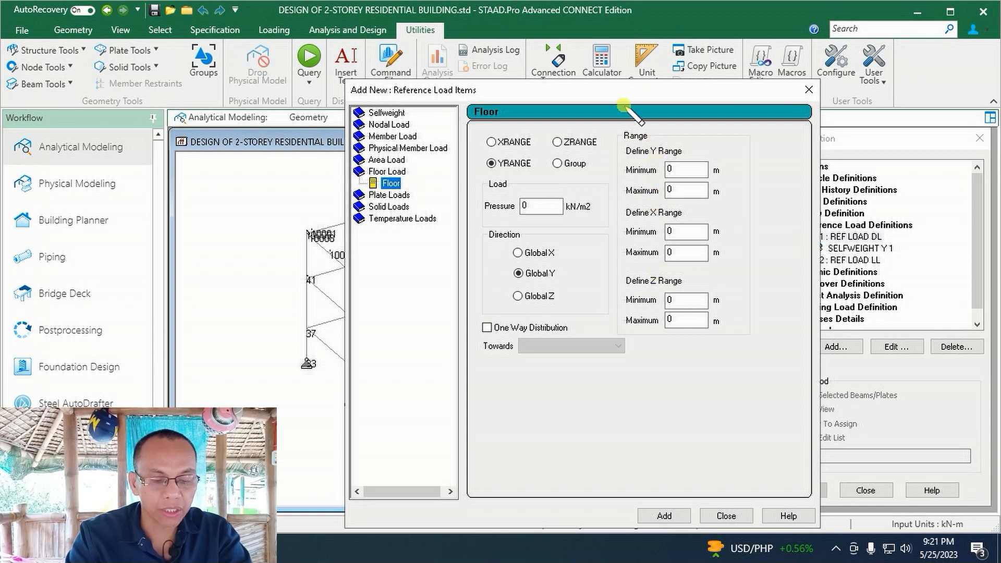
{"action": "left_click_drag", "start_coordinate": [607, 93], "coordinate": [722, 91]}
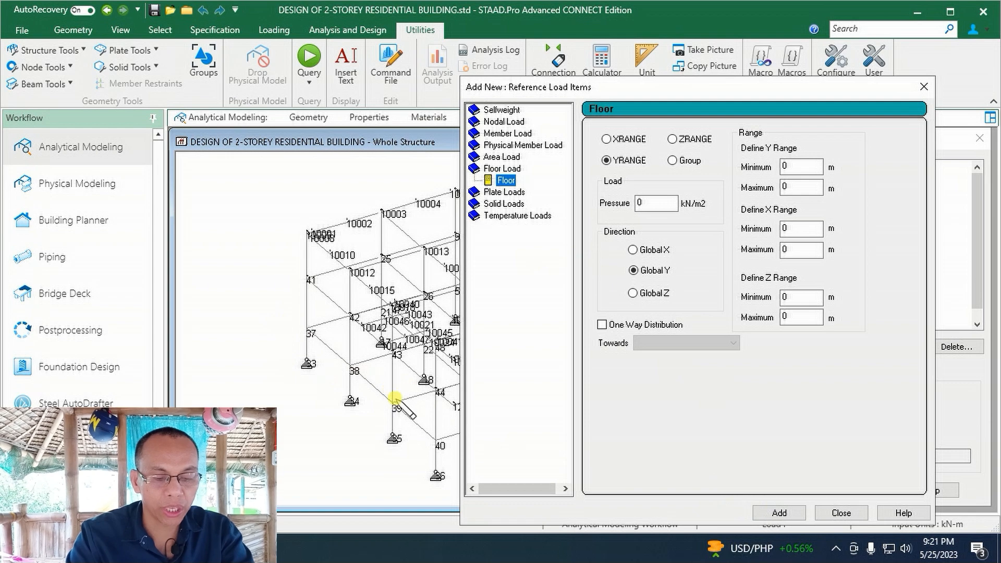
{"action": "left_click", "coordinate": [825, 509]}
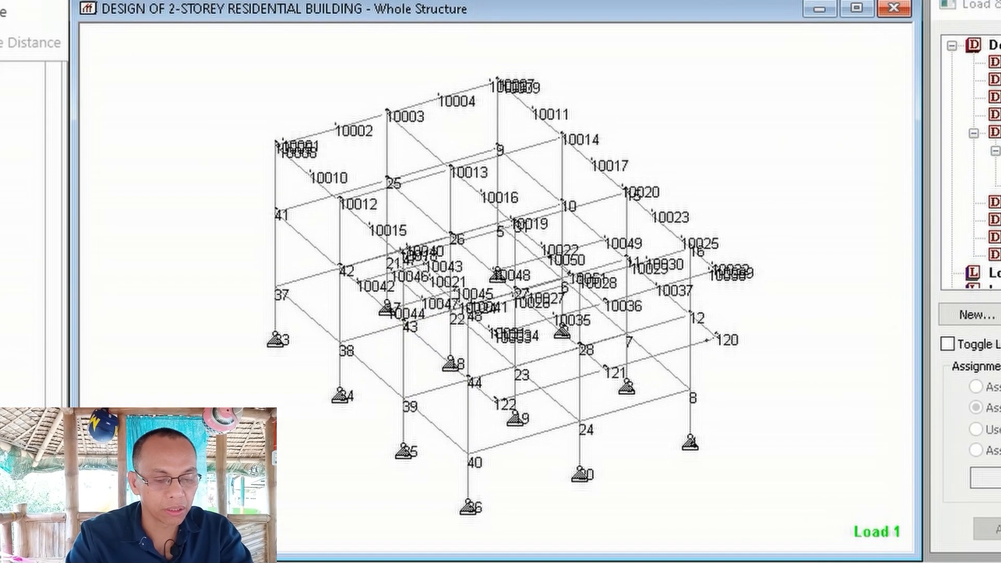
- Measure the distances from node 37 down to support node 33 and from node 37 to node 40
{"action": "left_click", "coordinate": [275, 290]}
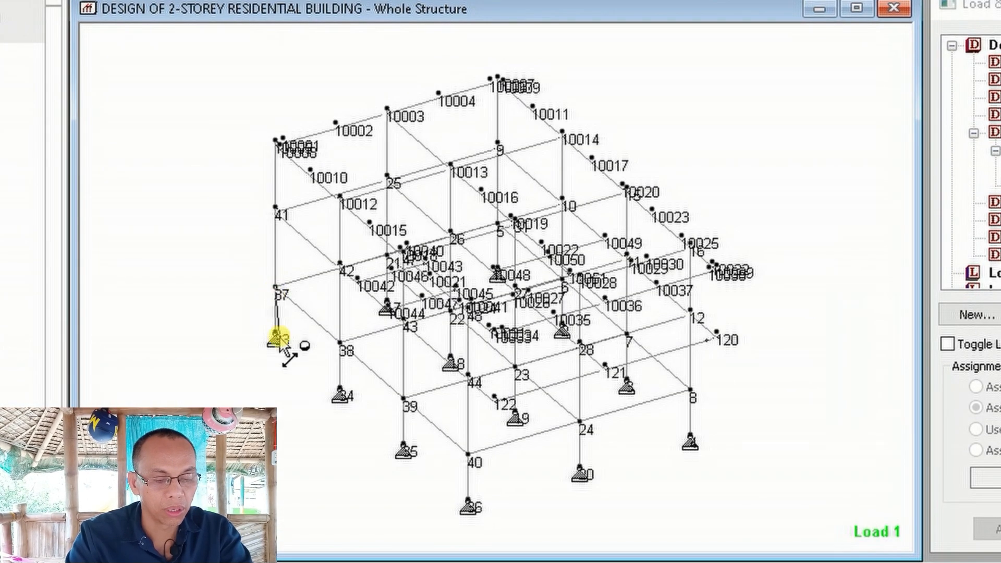
{"action": "left_click", "coordinate": [278, 337]}
{"action": "left_click", "coordinate": [274, 290]}
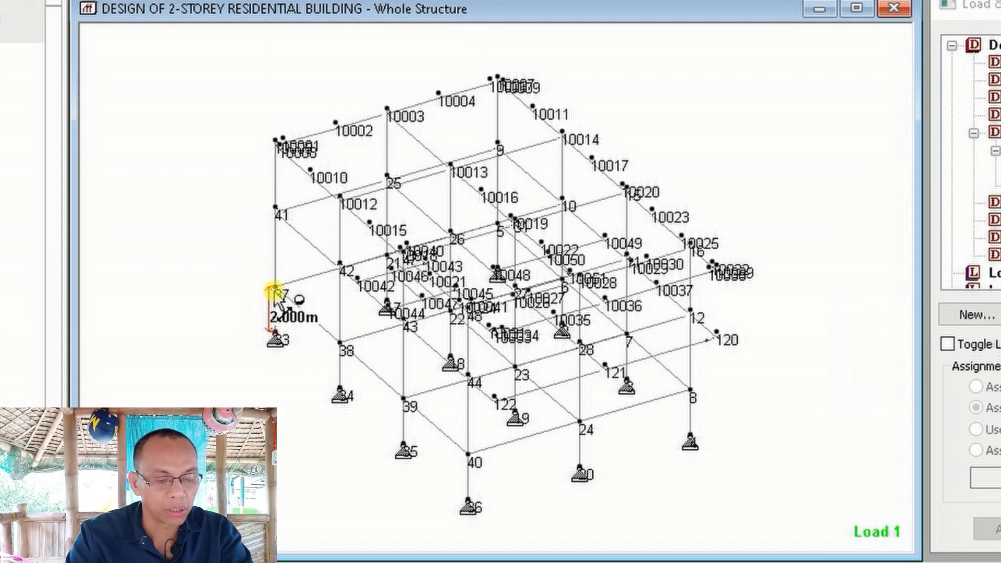
{"action": "left_click", "coordinate": [467, 455]}
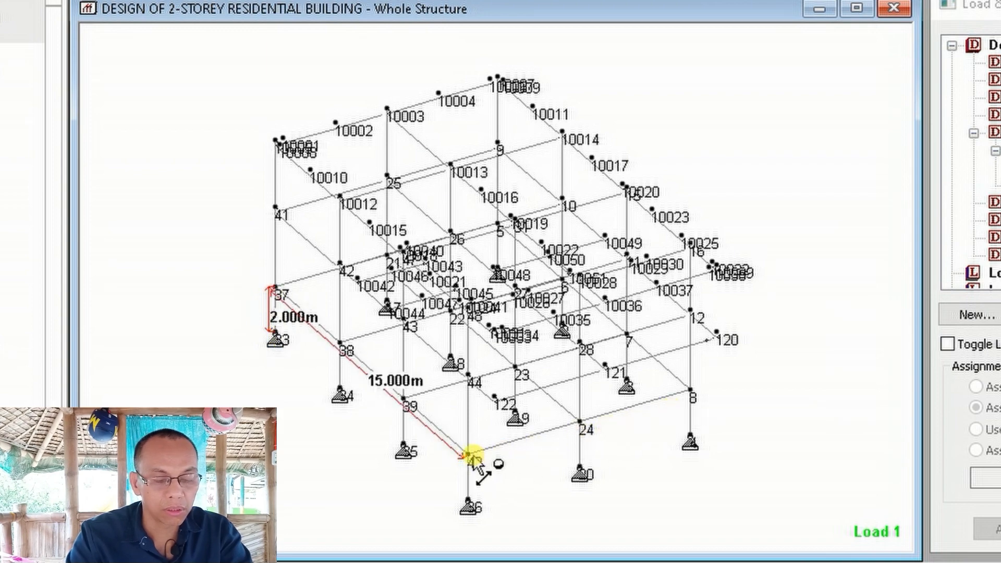
- Measure the distance from node 40 to node 8 along the building's short side
{"action": "left_click", "coordinate": [684, 390]}
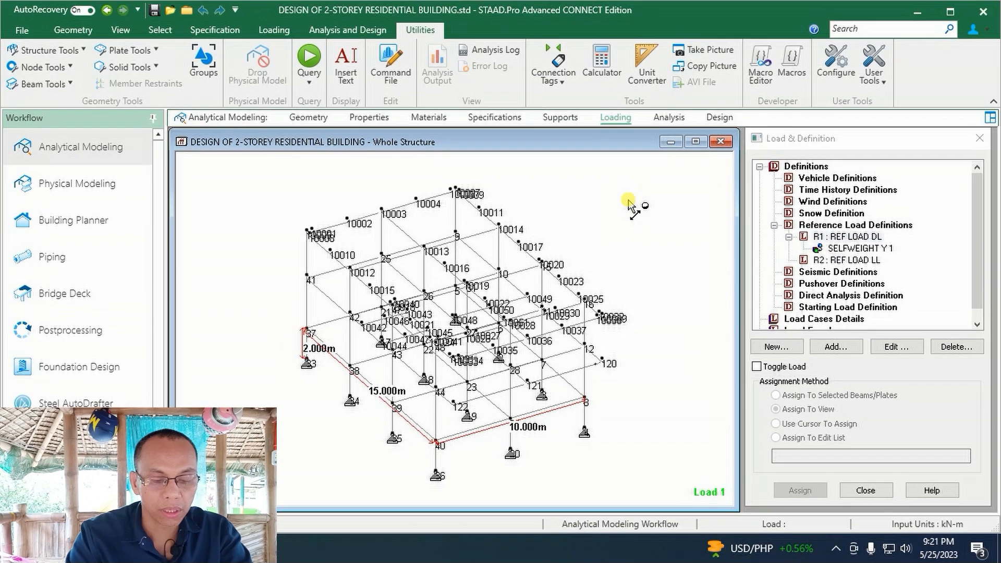
- Start a YRANGE floor load under REF LOAD DL with a pressure of 2.4 kN/m2 in the Global Y direction
{"action": "left_click", "coordinate": [839, 238]}
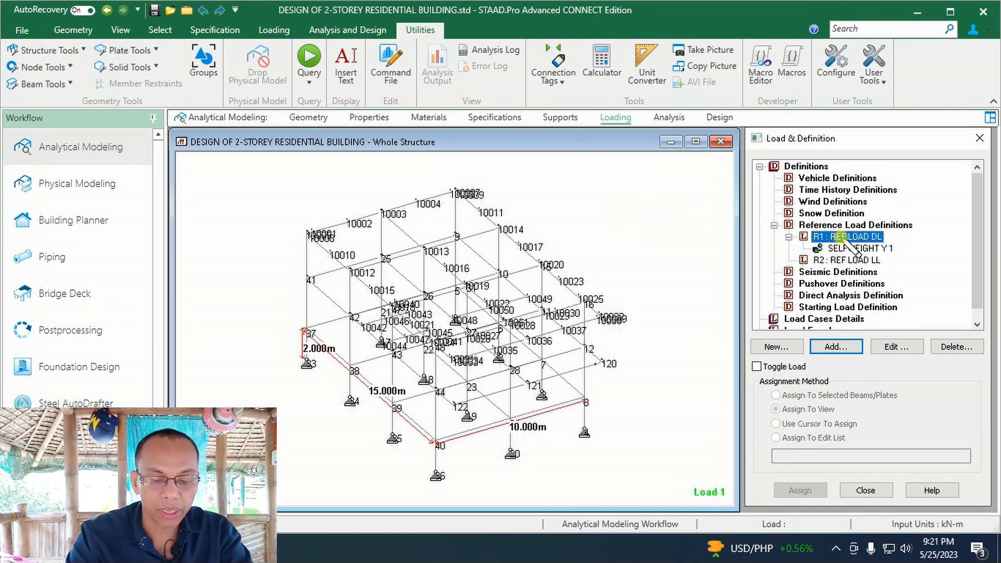
{"action": "left_click", "coordinate": [834, 349]}
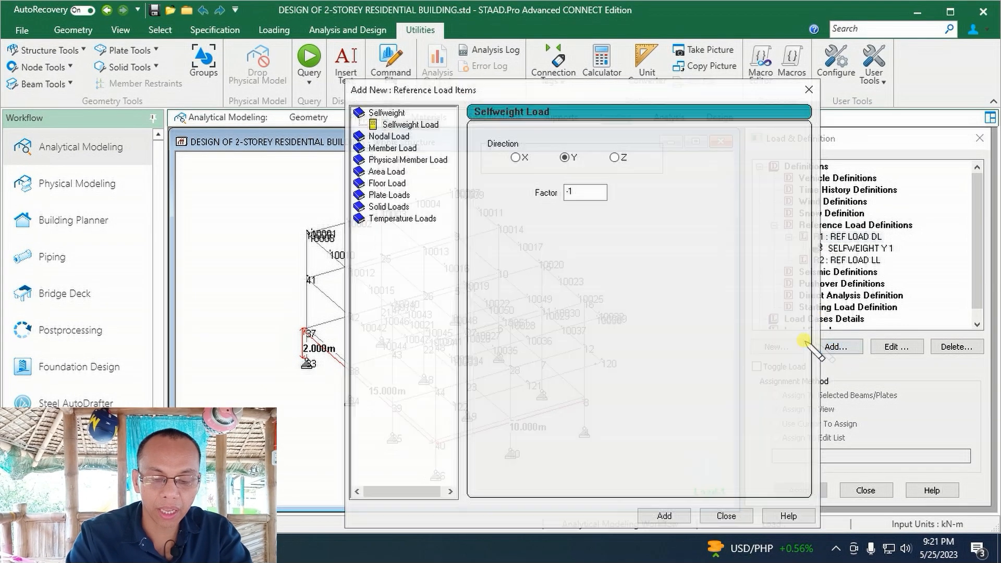
{"action": "left_click", "coordinate": [389, 186]}
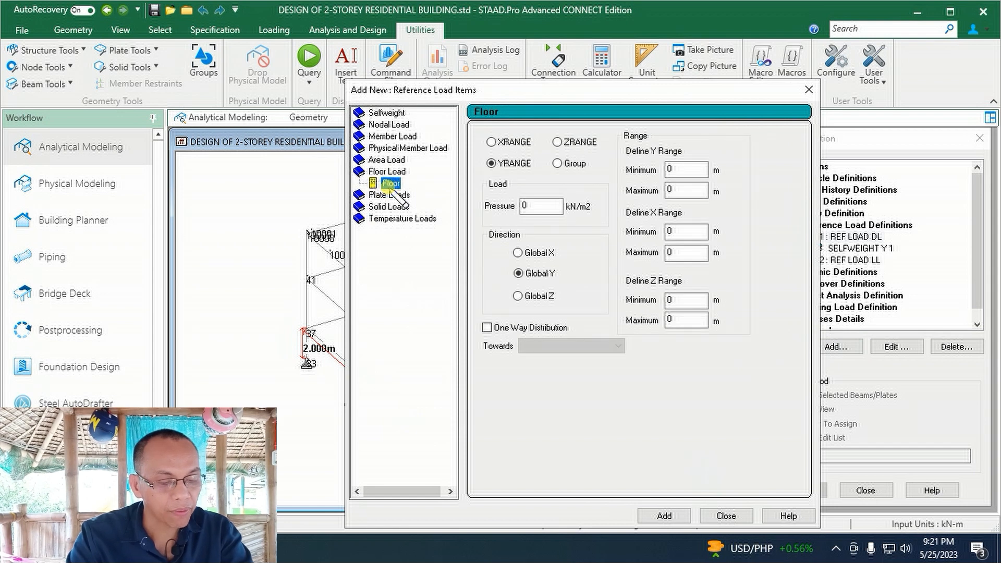
{"action": "double_click", "coordinate": [527, 206]}
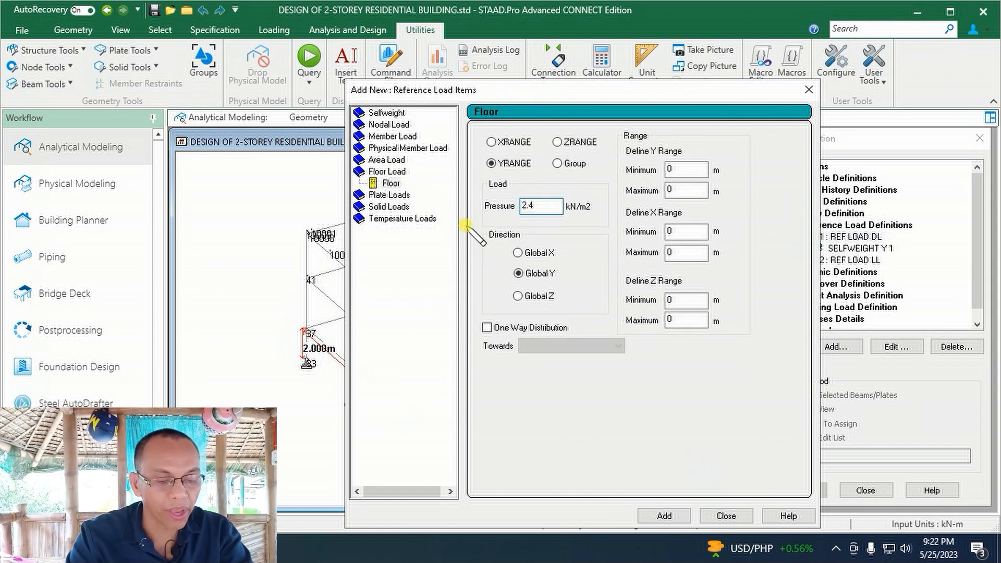
{"action": "left_click_drag", "start_coordinate": [638, 95], "coordinate": [837, 99]}
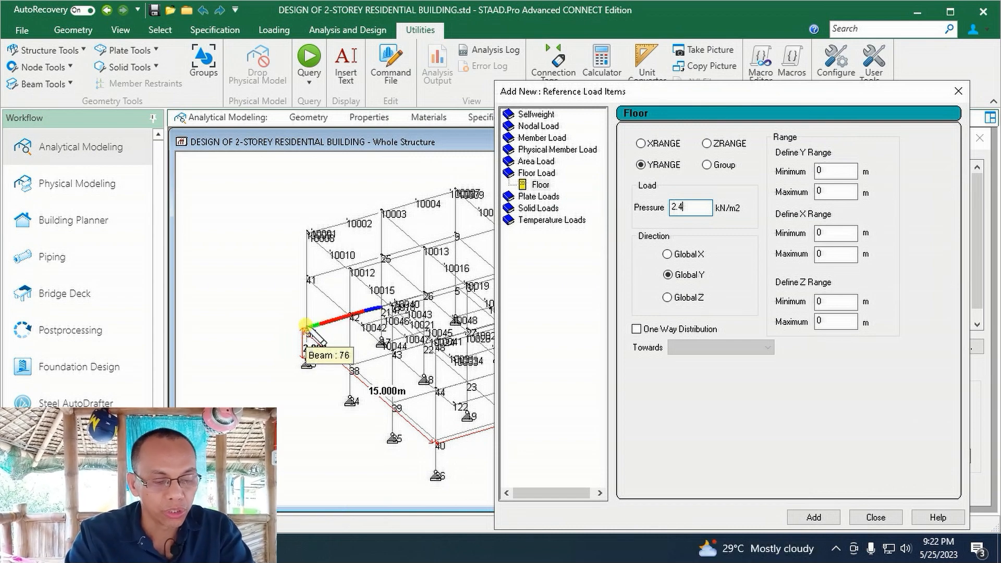
- Set the floor load's ranges to Y 2 to 2 m, X 0 to 10 m and Z 0 to 15 m, add it and display it
{"action": "double_click", "coordinate": [826, 171]}
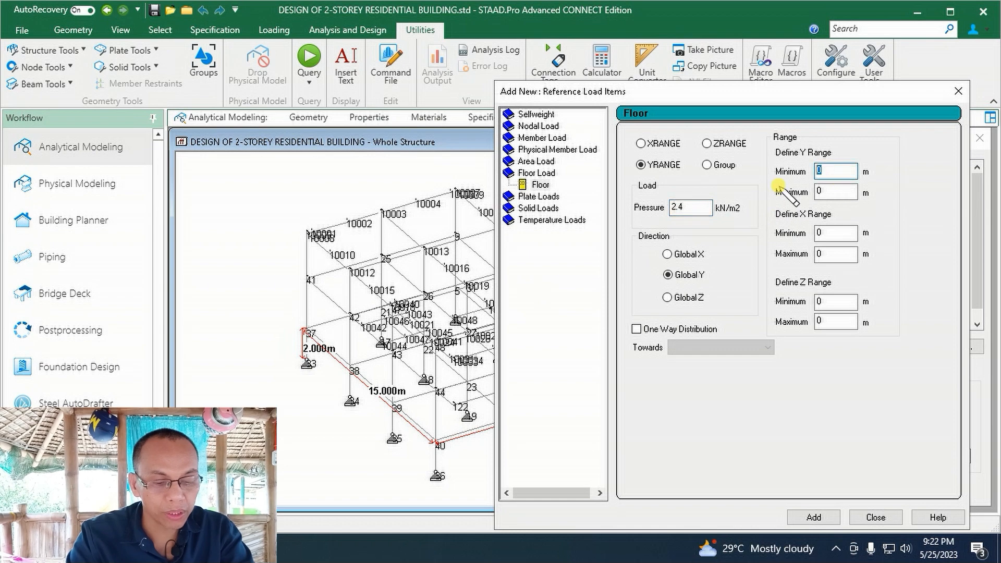
{"action": "type", "text": "2"}
{"action": "key", "text": "Tab"}
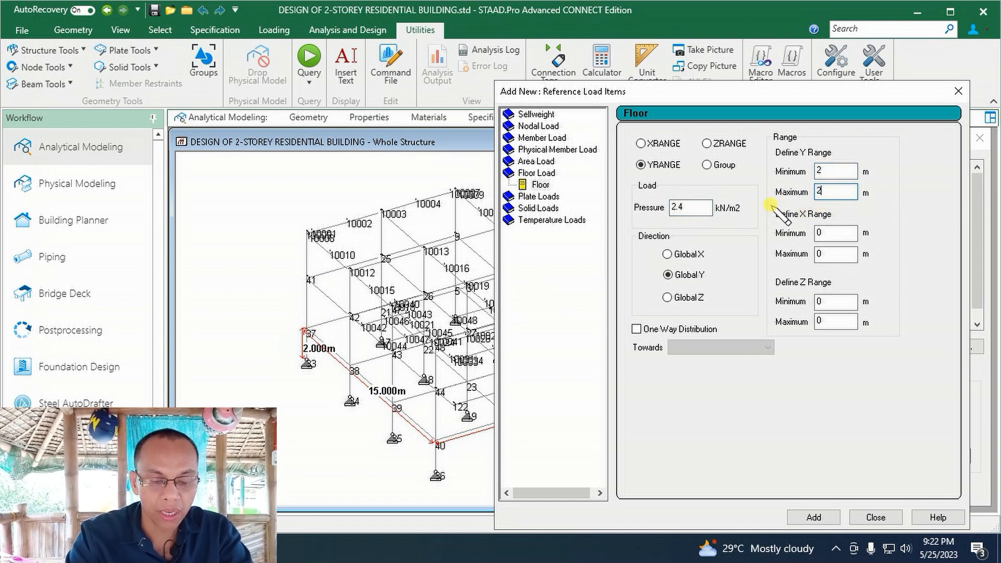
{"action": "left_click_drag", "start_coordinate": [740, 92], "coordinate": [768, 74]}
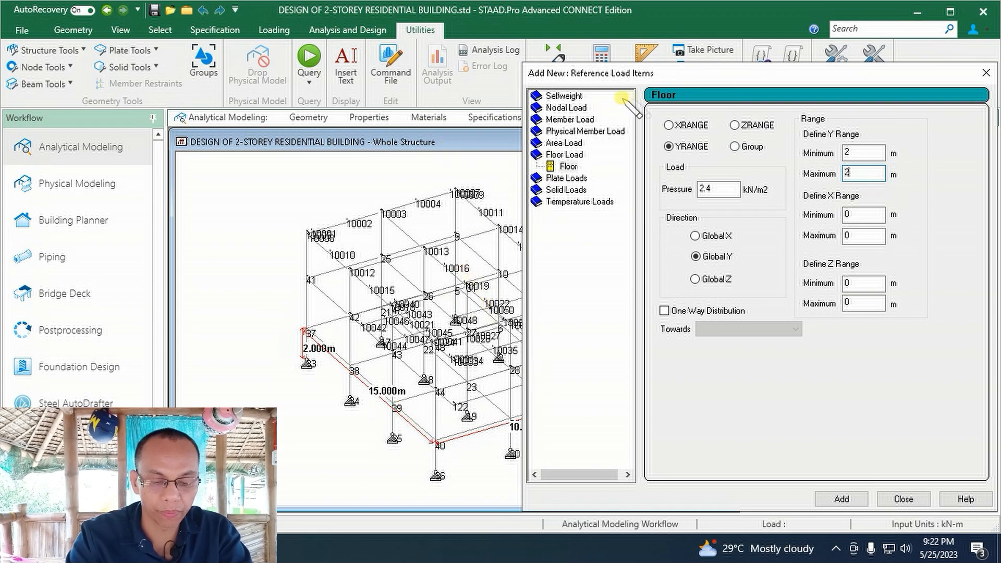
{"action": "left_click_drag", "start_coordinate": [616, 79], "coordinate": [684, 73]}
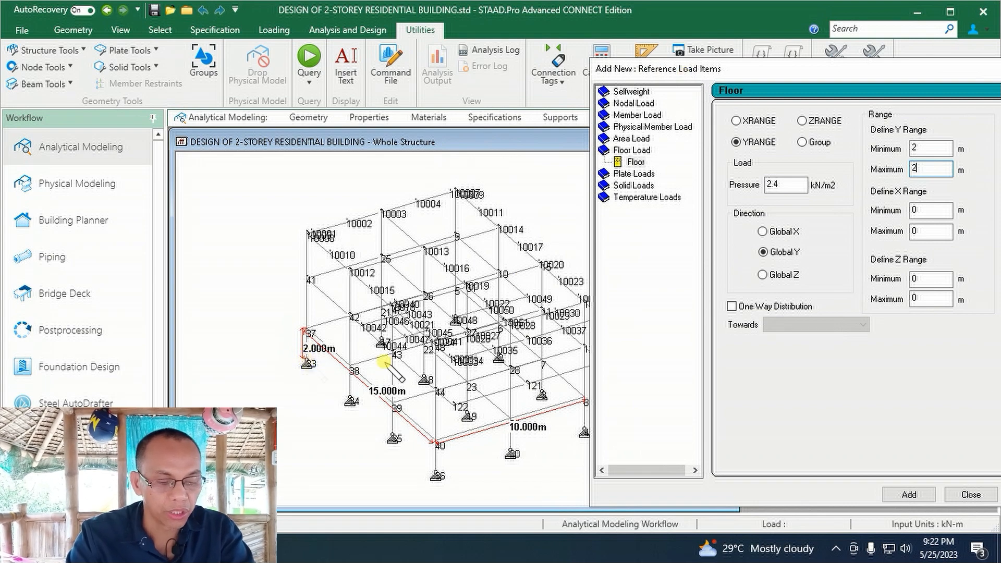
{"action": "key", "text": "Tab"}
{"action": "key", "text": "Tab"}
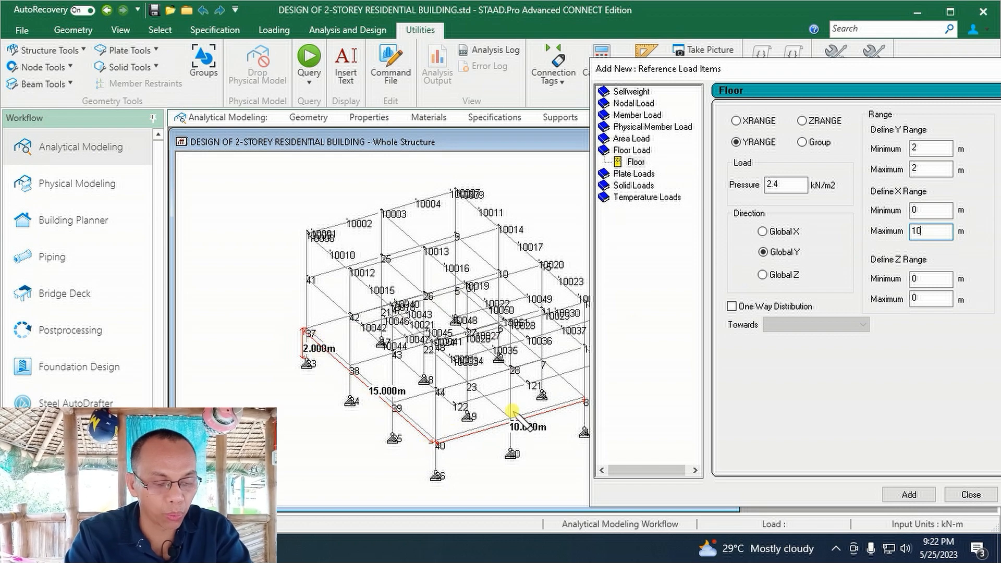
{"action": "double_click", "coordinate": [928, 299]}
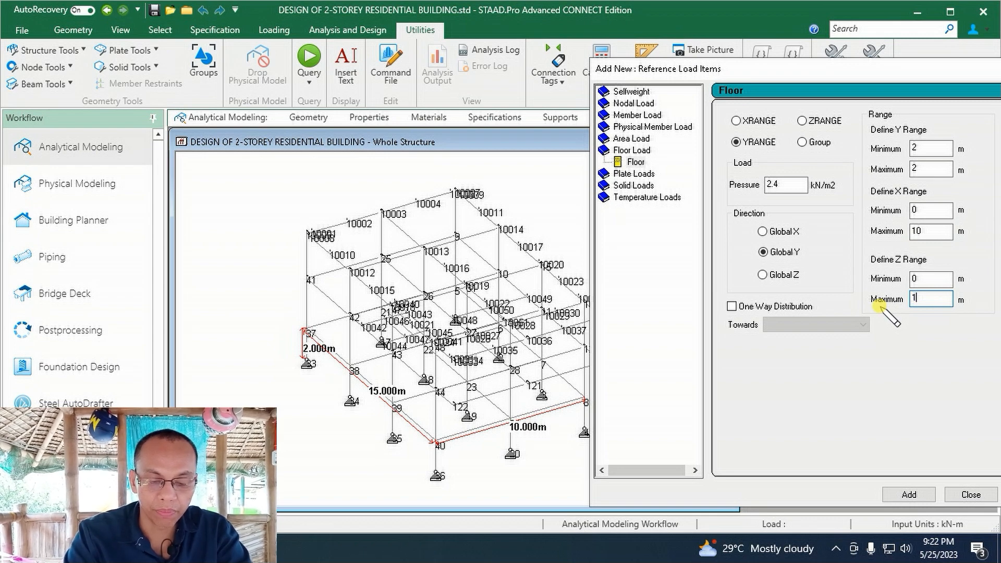
{"action": "left_click", "coordinate": [920, 495]}
{"action": "left_click", "coordinate": [963, 490]}
{"action": "left_click", "coordinate": [878, 261]}
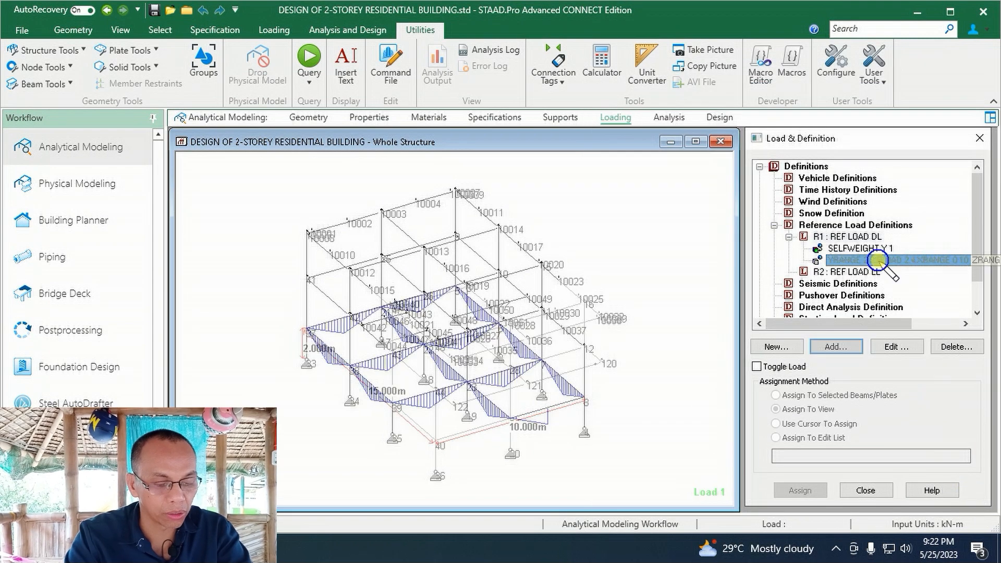
- Remove the measured node-to-node dimensions from the structure view
{"action": "left_click", "coordinate": [42, 67]}
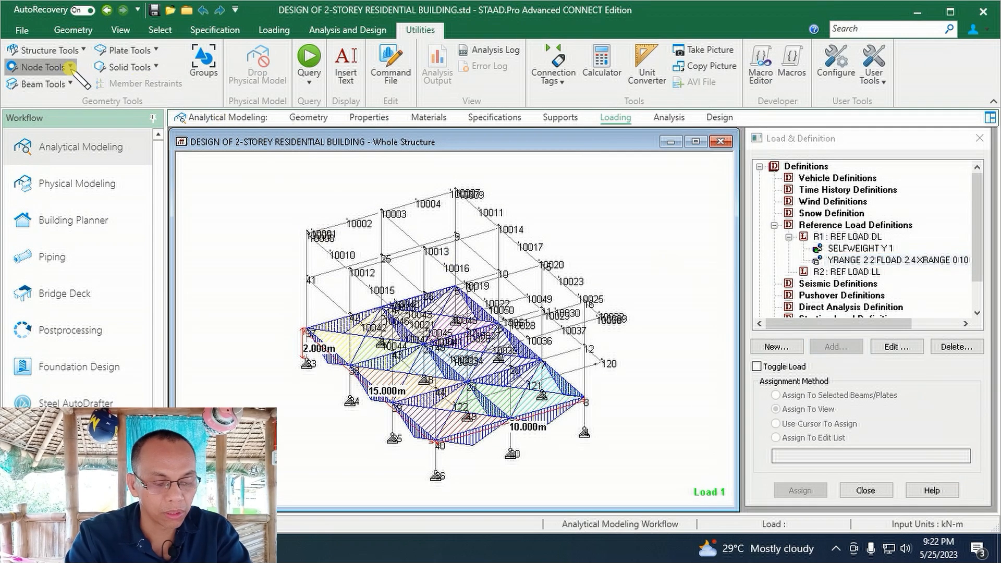
{"action": "left_click", "coordinate": [79, 164]}
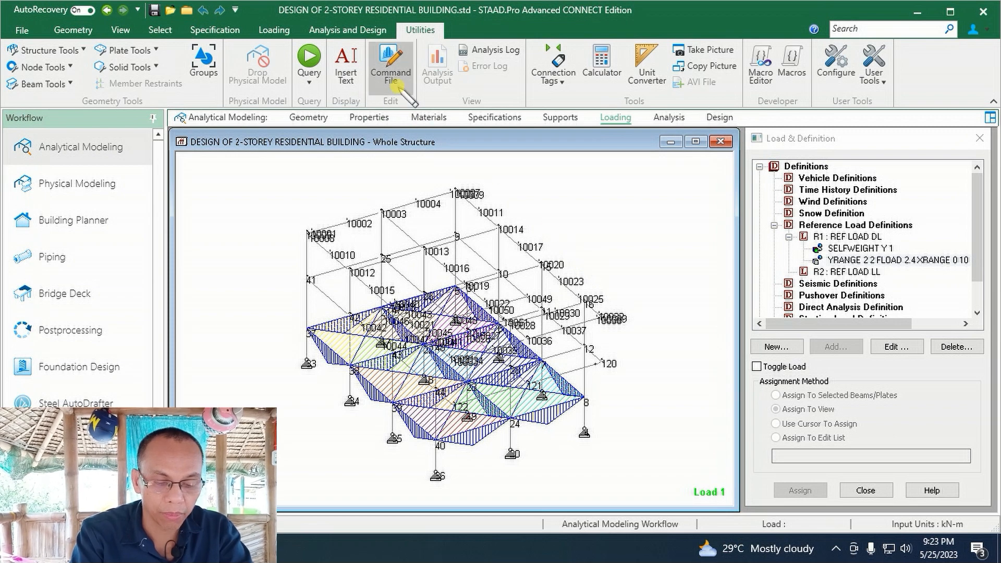
- Delete the floor load lines under REF LOAD DL from the command file, save the changes, and expand the reference load definitions
{"action": "left_click", "coordinate": [390, 65]}
{"action": "left_click", "coordinate": [476, 344]}
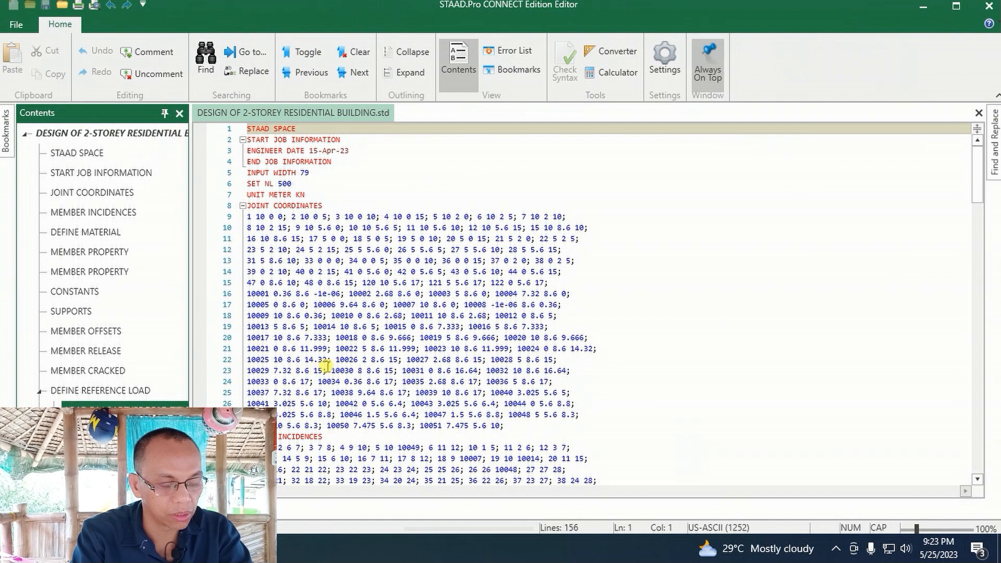
{"action": "double_click", "coordinate": [167, 404]}
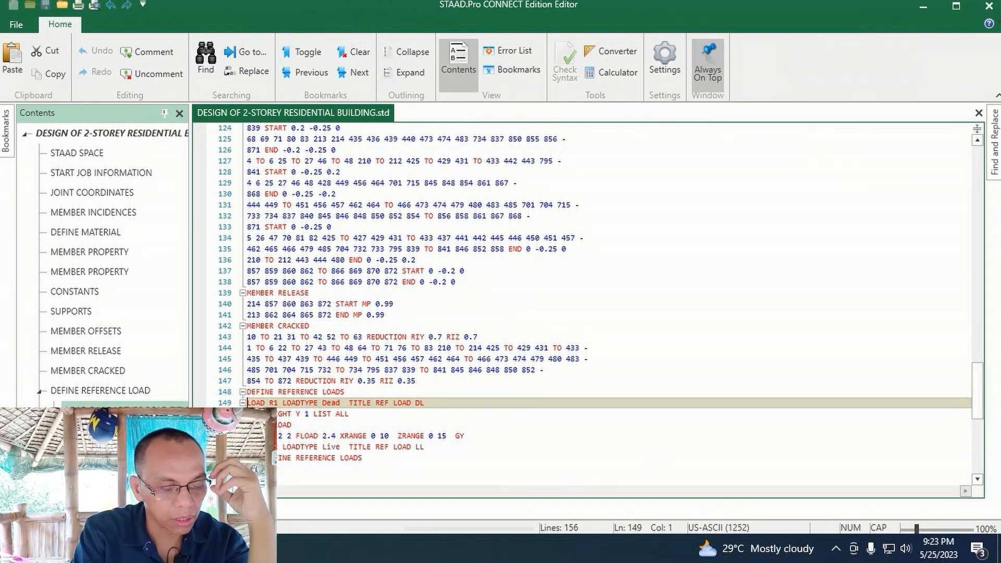
{"action": "left_click", "coordinate": [475, 433]}
{"action": "key", "text": "Delete"}
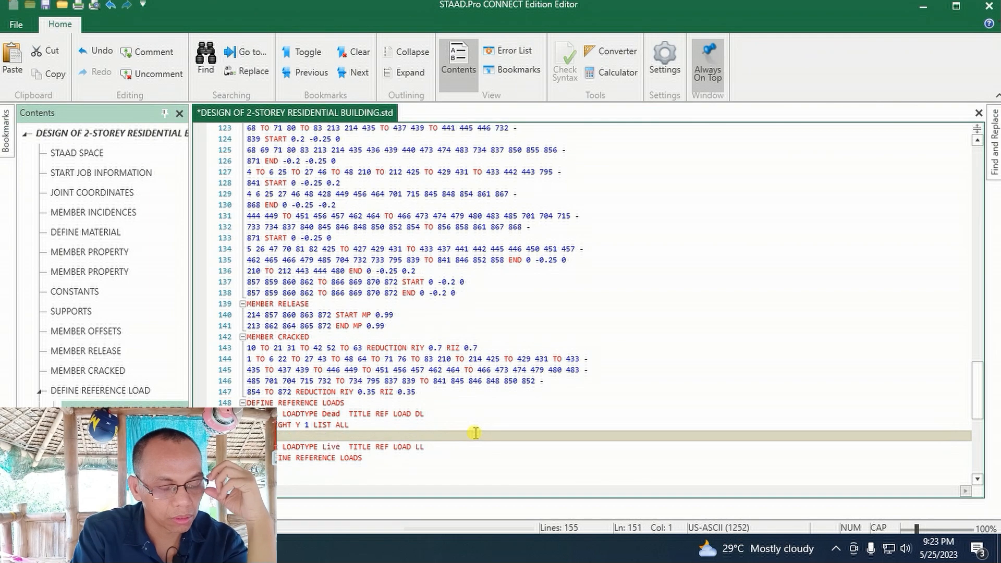
{"action": "key", "text": "BackSpace"}
{"action": "left_click", "coordinate": [989, 6]}
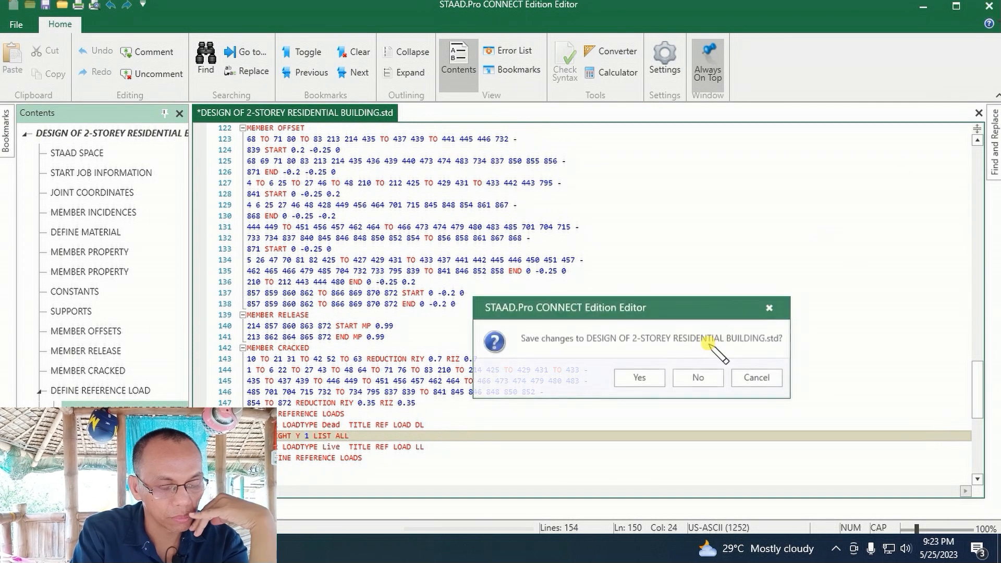
{"action": "left_click", "coordinate": [648, 371]}
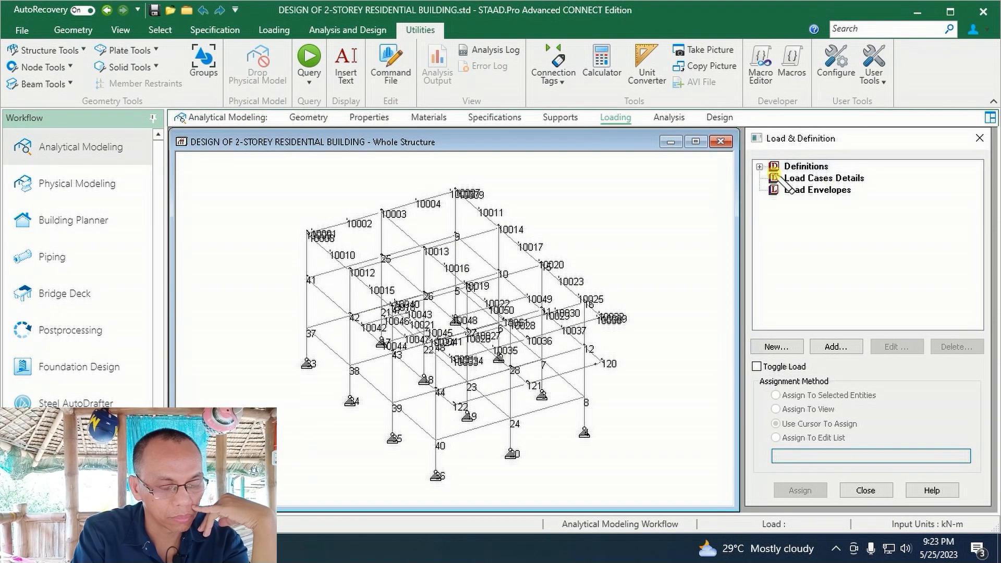
{"action": "left_click", "coordinate": [759, 166]}
{"action": "left_click", "coordinate": [774, 225]}
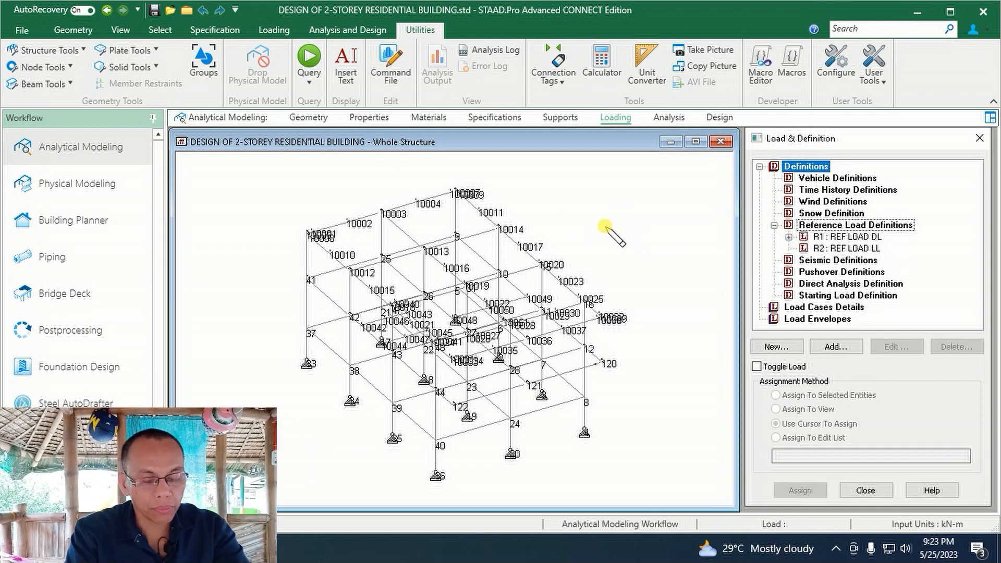
- Isolate the second-floor beams in a new view within the active window and show them in plan from above
{"action": "left_click", "coordinate": [120, 29]}
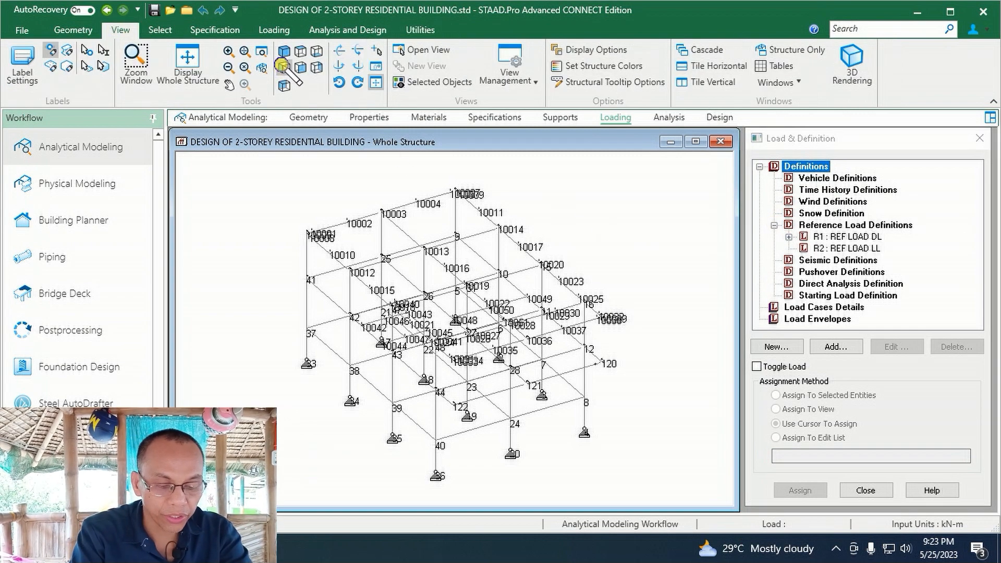
{"action": "left_click", "coordinate": [284, 67]}
{"action": "left_click_drag", "start_coordinate": [214, 287], "coordinate": [698, 310]}
{"action": "right_click", "coordinate": [660, 333]}
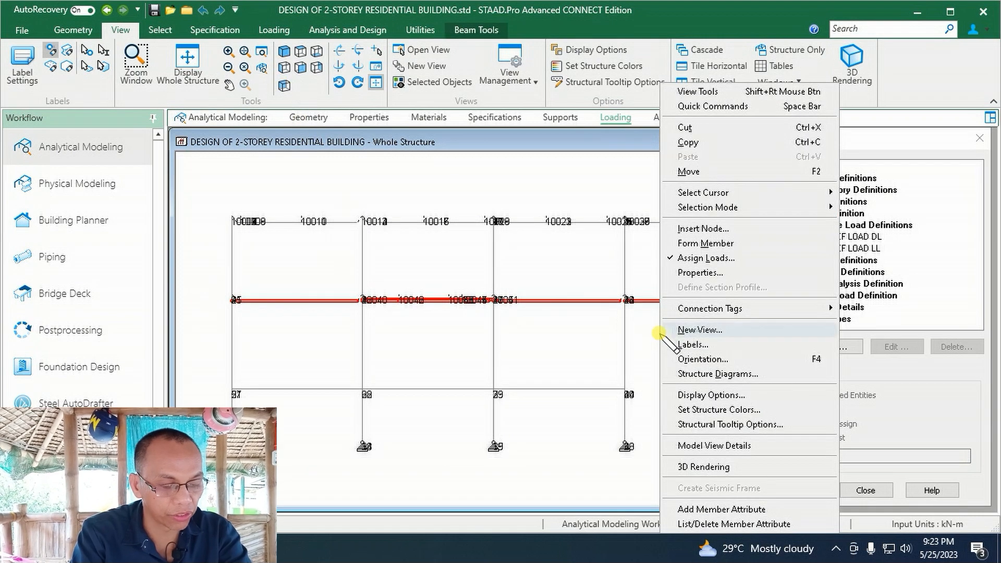
{"action": "left_click", "coordinate": [679, 330]}
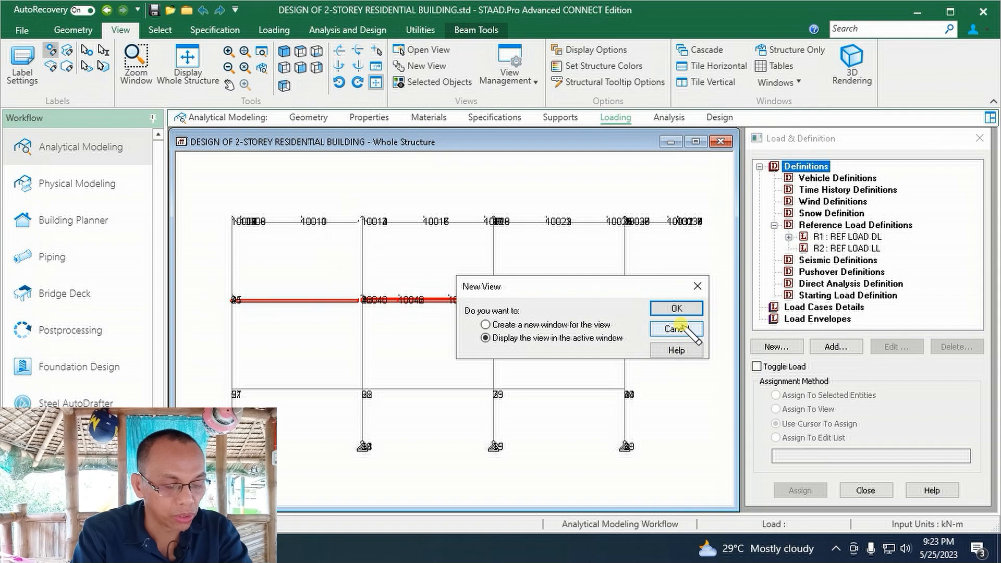
{"action": "left_click", "coordinate": [679, 309]}
{"action": "left_click", "coordinate": [301, 51]}
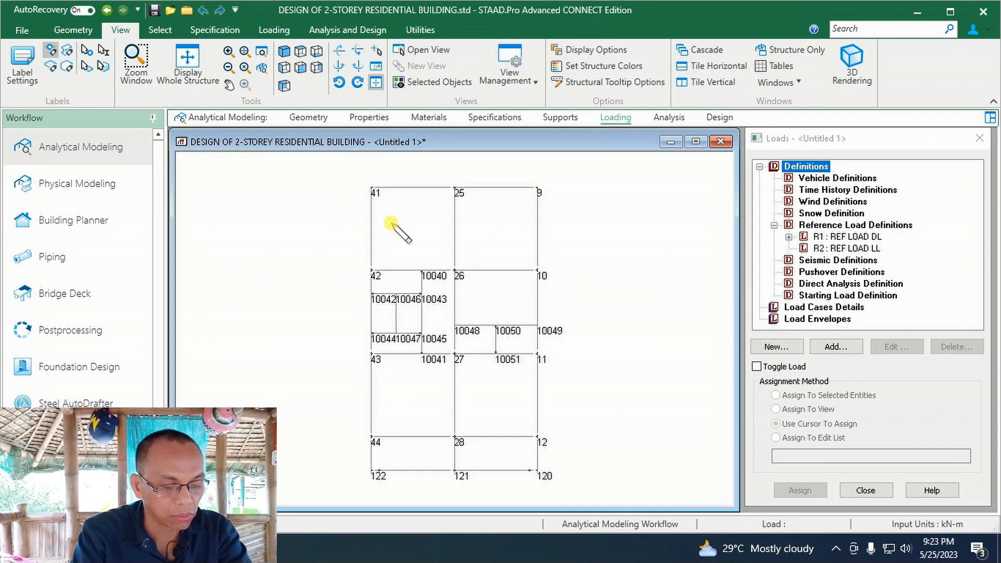
- Create a group of type Floor named 2F_2WAY_1 and move the group dialog clear of the floor plan
{"action": "left_click", "coordinate": [160, 30]}
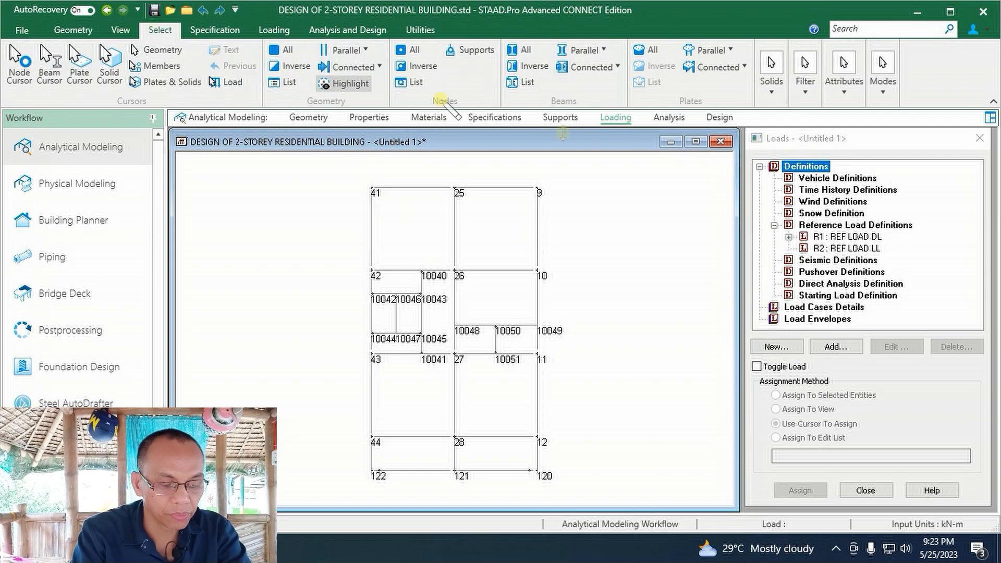
{"action": "left_click", "coordinate": [837, 89]}
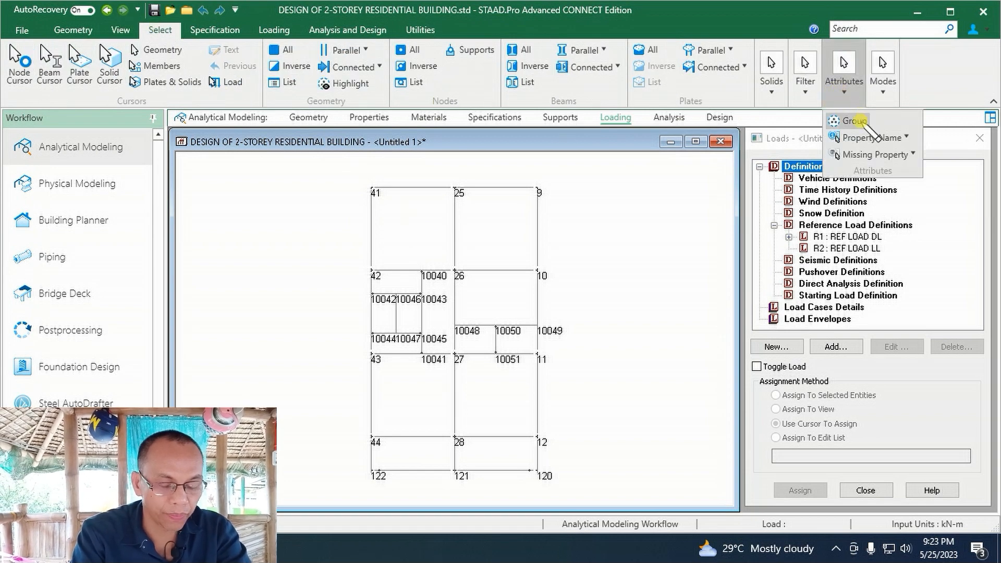
{"action": "left_click", "coordinate": [860, 121]}
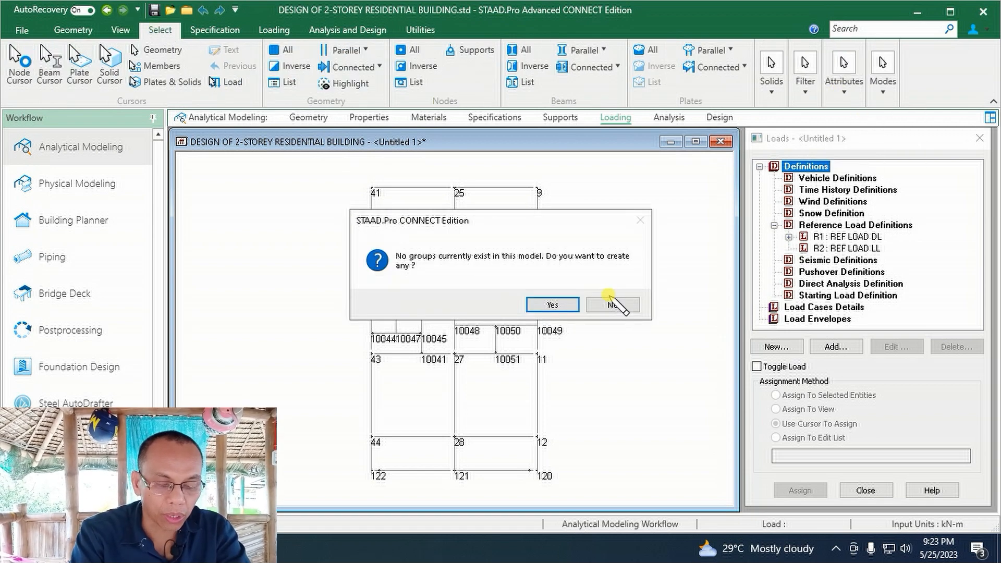
{"action": "left_click", "coordinate": [562, 306]}
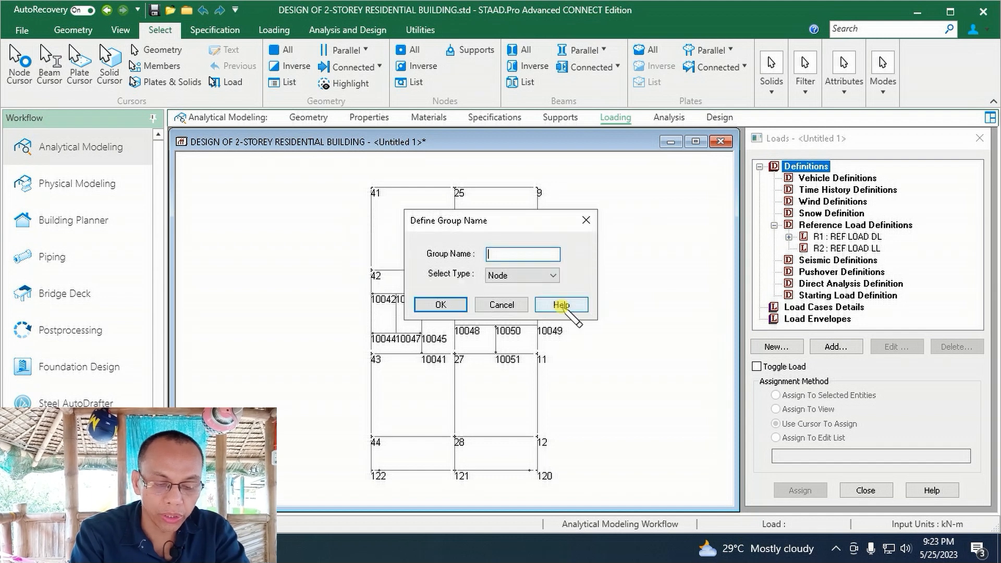
{"action": "left_click", "coordinate": [501, 304]}
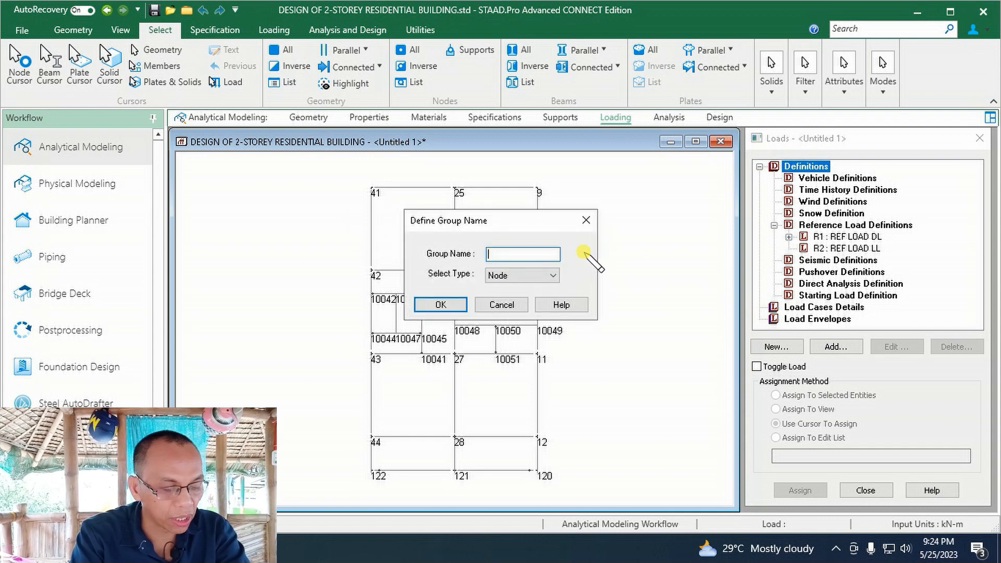
{"action": "left_click_drag", "start_coordinate": [554, 224], "coordinate": [676, 220]}
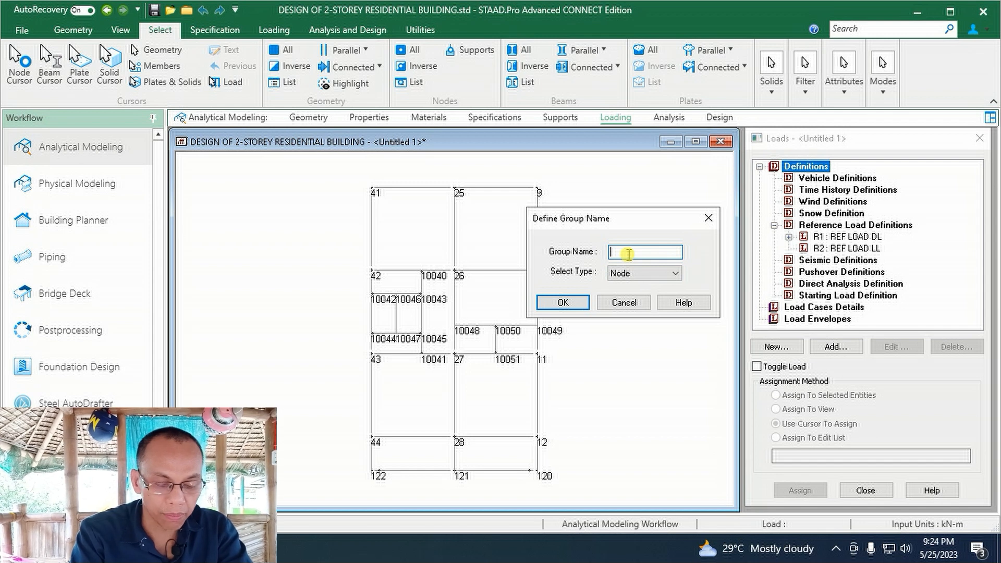
{"action": "type", "text": "2F_2WAY_1"}
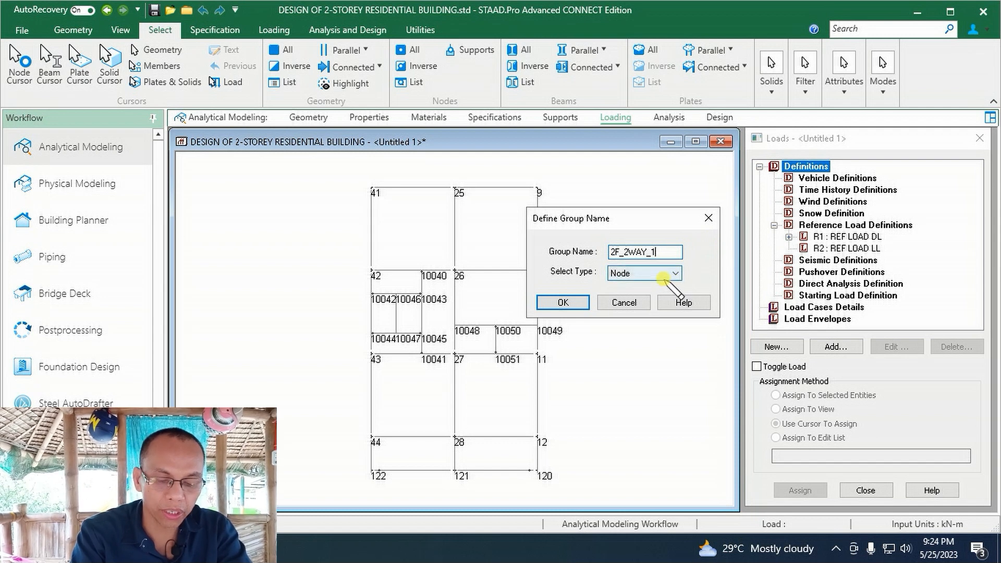
{"action": "left_click_drag", "start_coordinate": [659, 218], "coordinate": [670, 215]}
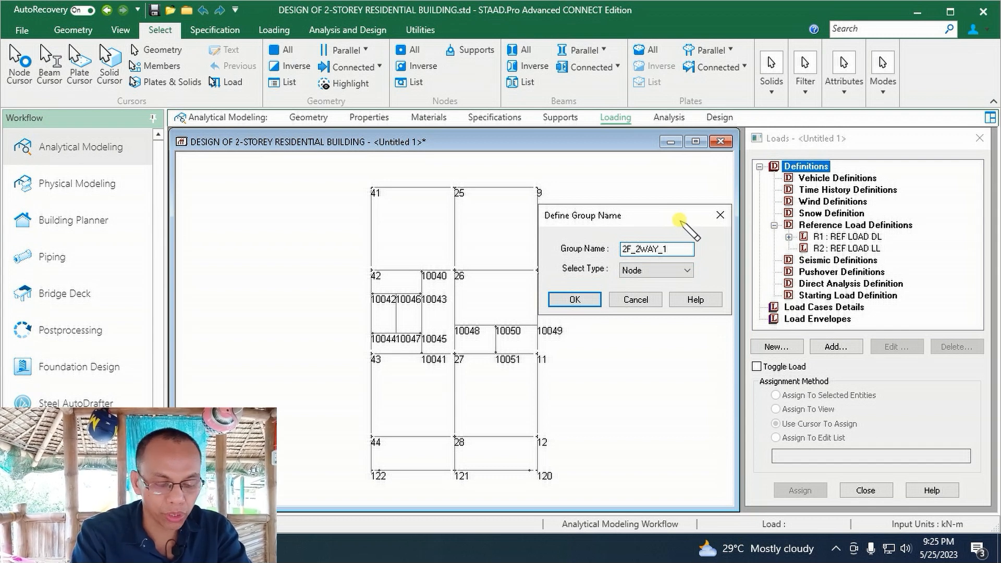
{"action": "left_click", "coordinate": [688, 269]}
{"action": "left_click", "coordinate": [654, 311]}
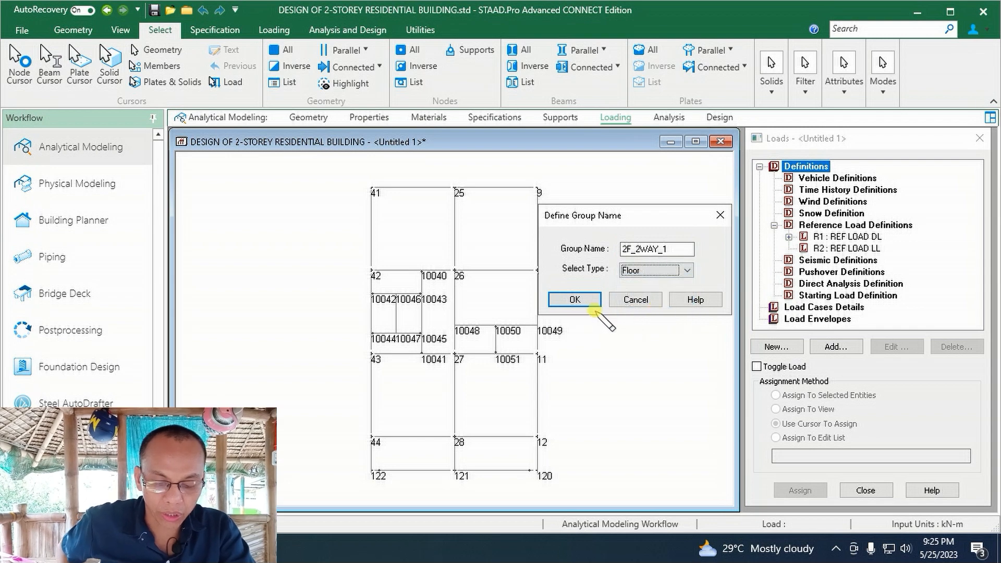
{"action": "left_click", "coordinate": [578, 300]}
{"action": "left_click_drag", "start_coordinate": [359, 170], "coordinate": [239, 167]}
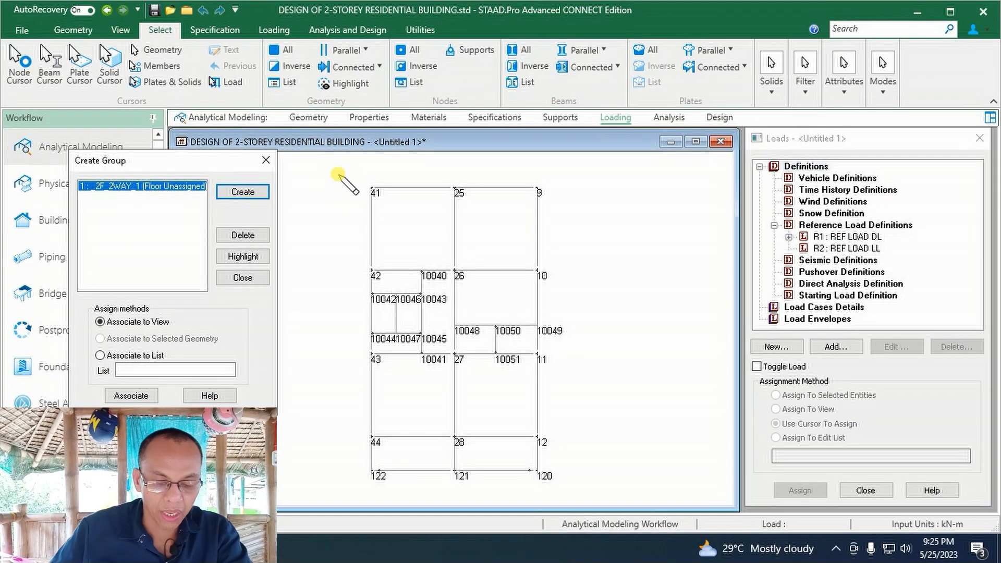
- Associate the selected beams bounding the two-way slab panels between nodes 41, 9, 12 and 44 with group _2F_2WAY_1 and highlight the group
{"action": "left_click_drag", "start_coordinate": [337, 171], "coordinate": [587, 446]}
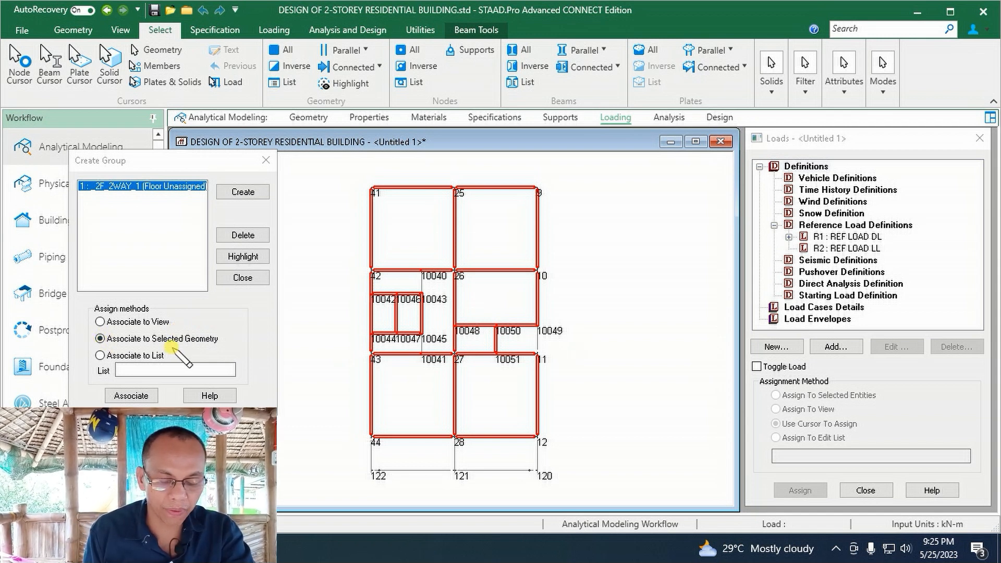
{"action": "left_click", "coordinate": [133, 395]}
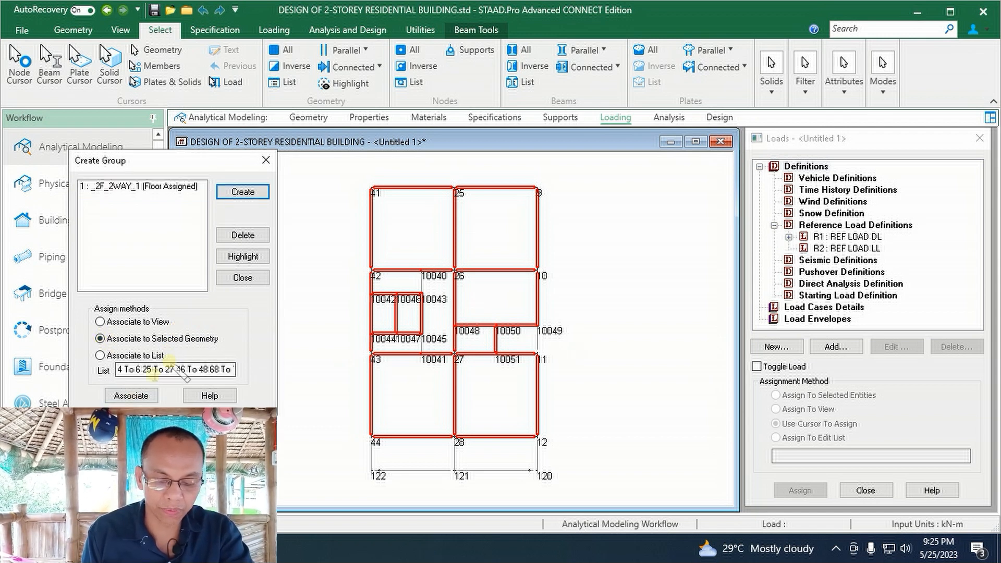
{"action": "left_click", "coordinate": [307, 337]}
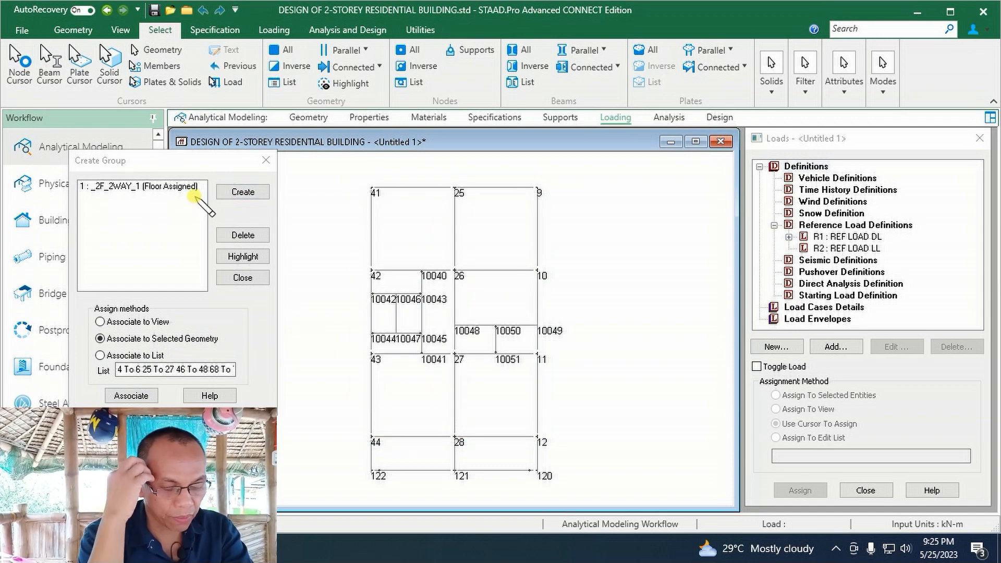
{"action": "left_click", "coordinate": [157, 186]}
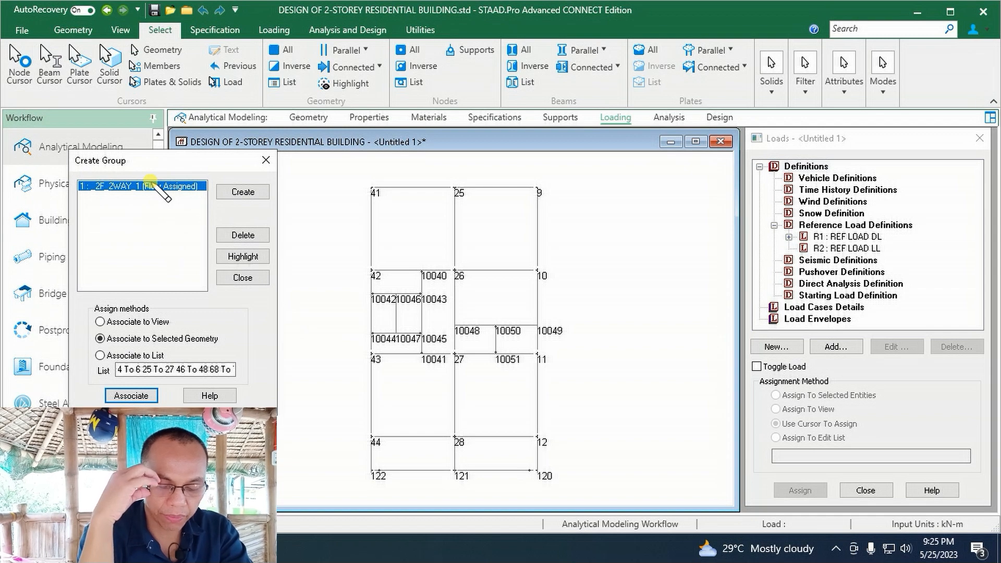
{"action": "left_click", "coordinate": [241, 257]}
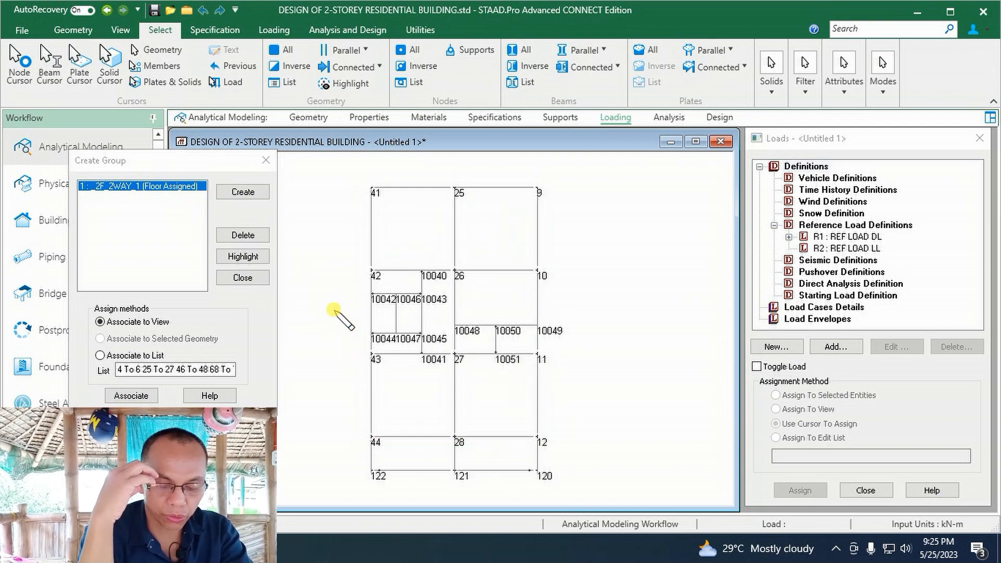
- Create a Floor group named 2F_2WAY_CR and associate the beams around the small panel between nodes 10050, 10049, 11 and 10051 with it
{"action": "left_click", "coordinate": [241, 192]}
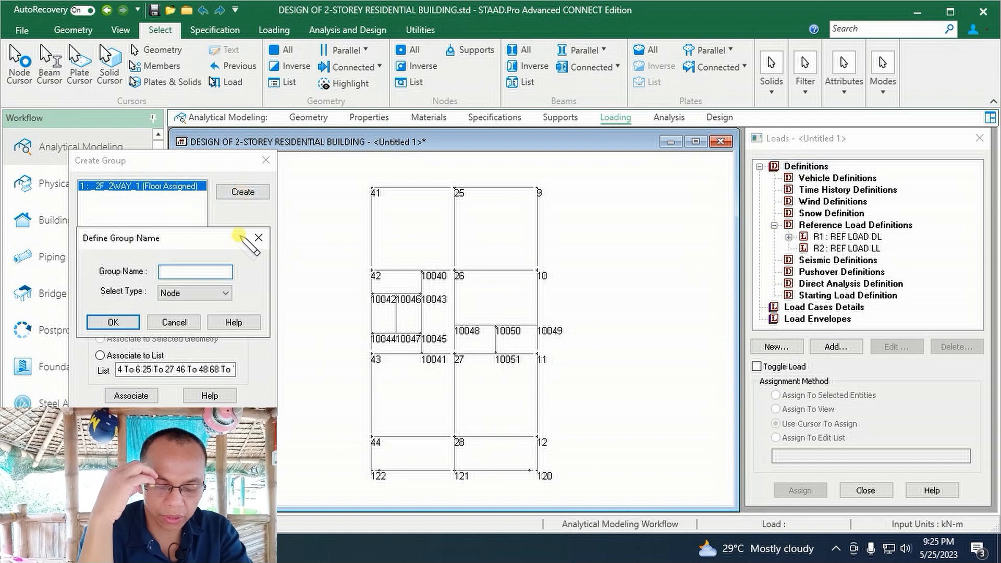
{"action": "left_click_drag", "start_coordinate": [231, 240], "coordinate": [351, 241]}
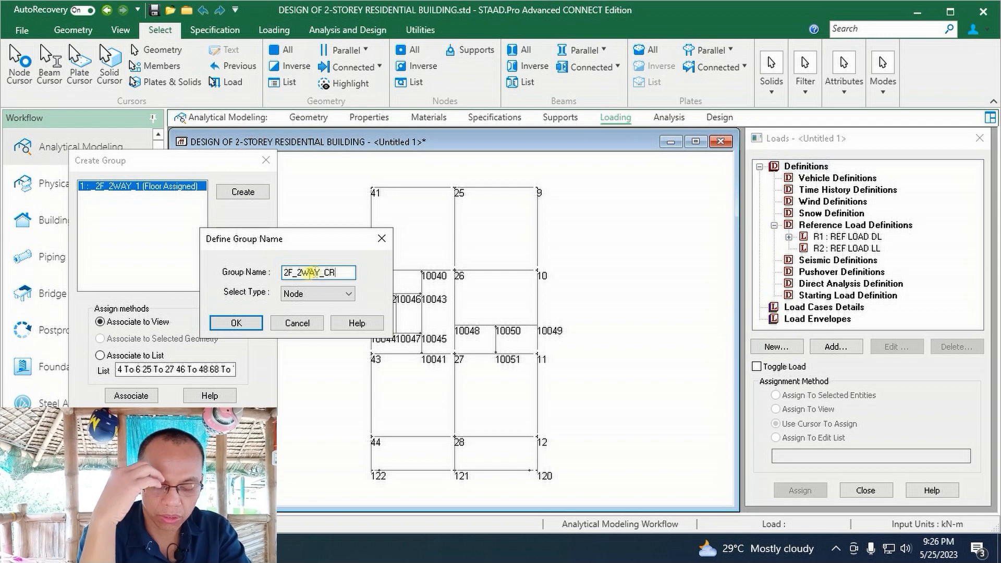
{"action": "left_click", "coordinate": [317, 294]}
{"action": "left_click", "coordinate": [315, 332]}
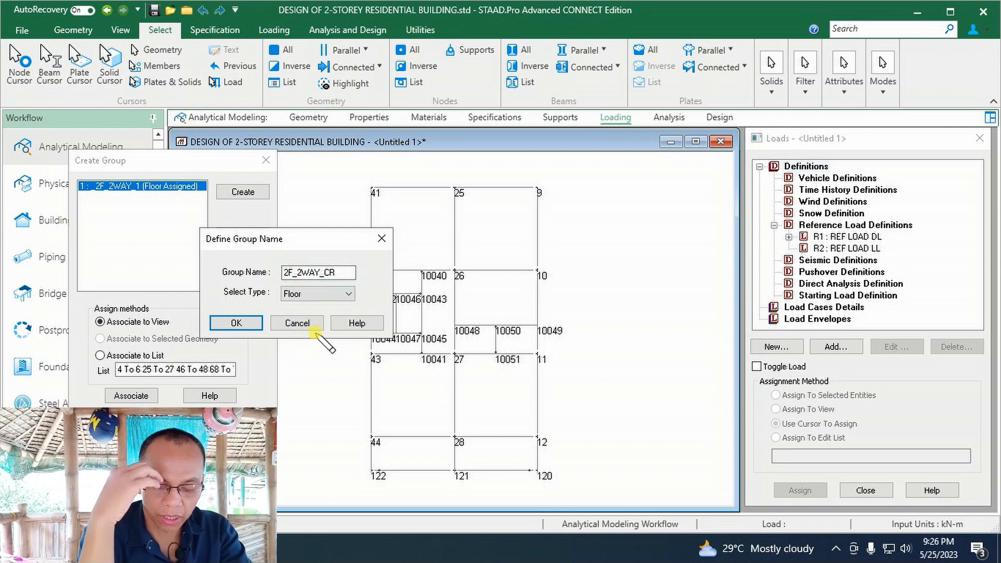
{"action": "left_click", "coordinate": [236, 323]}
{"action": "left_click_drag", "start_coordinate": [574, 309], "coordinate": [490, 353]}
{"action": "left_click", "coordinate": [131, 396]}
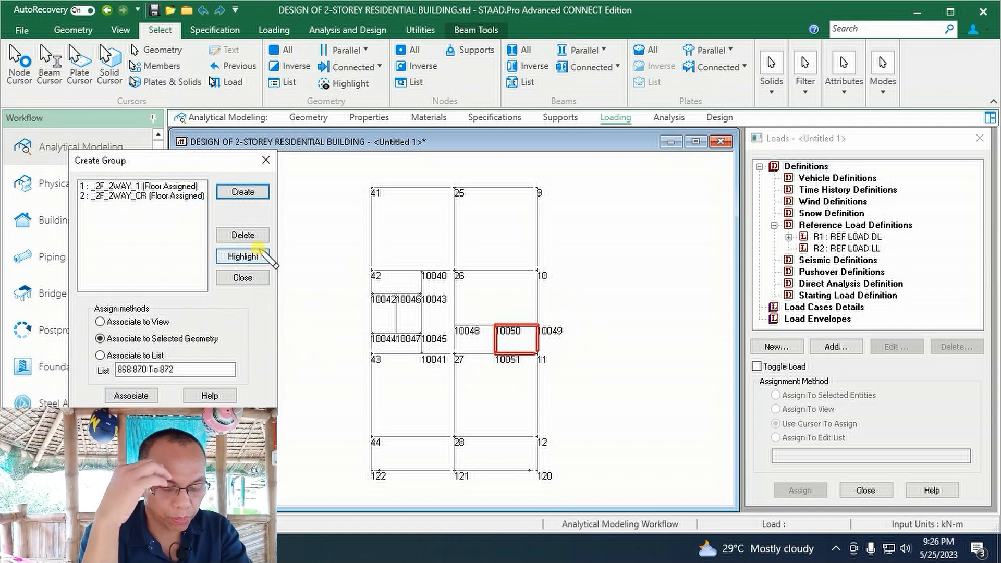
{"action": "left_click", "coordinate": [319, 237]}
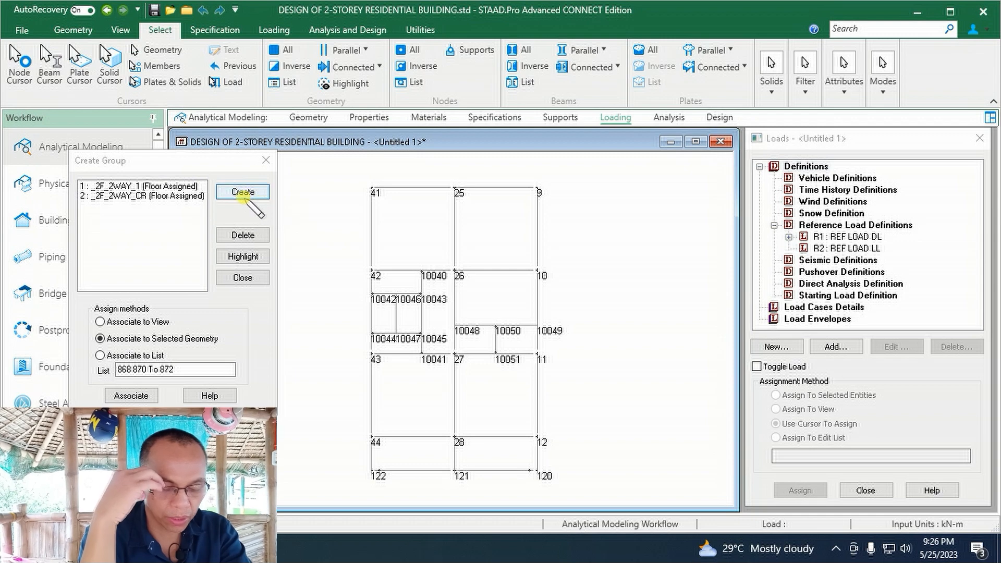
- Create a Floor group named 2F_1WAY_B and associate the beams of the narrow strip between nodes 44, 12, 120 and 122 with it
{"action": "left_click", "coordinate": [243, 193]}
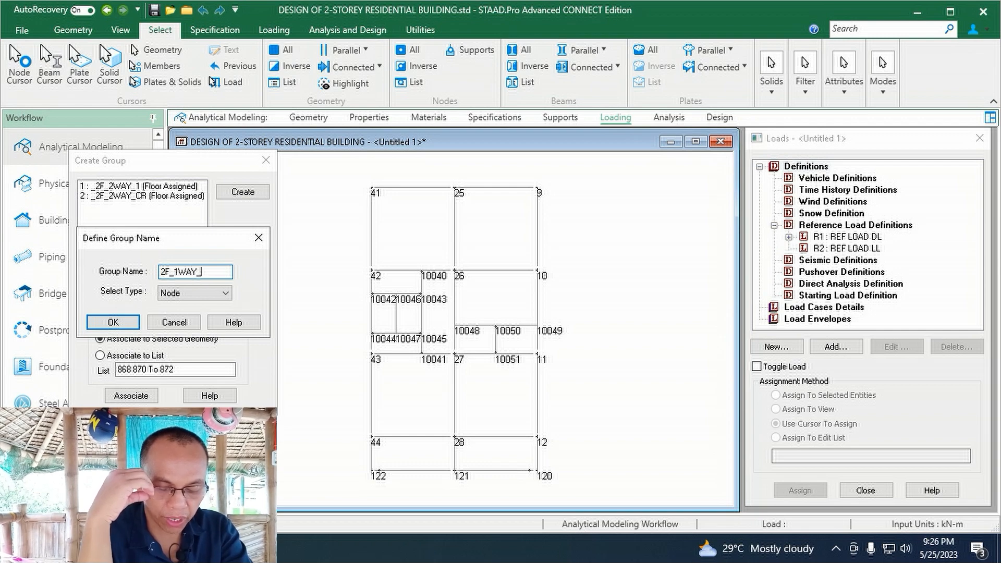
{"action": "left_click", "coordinate": [198, 293]}
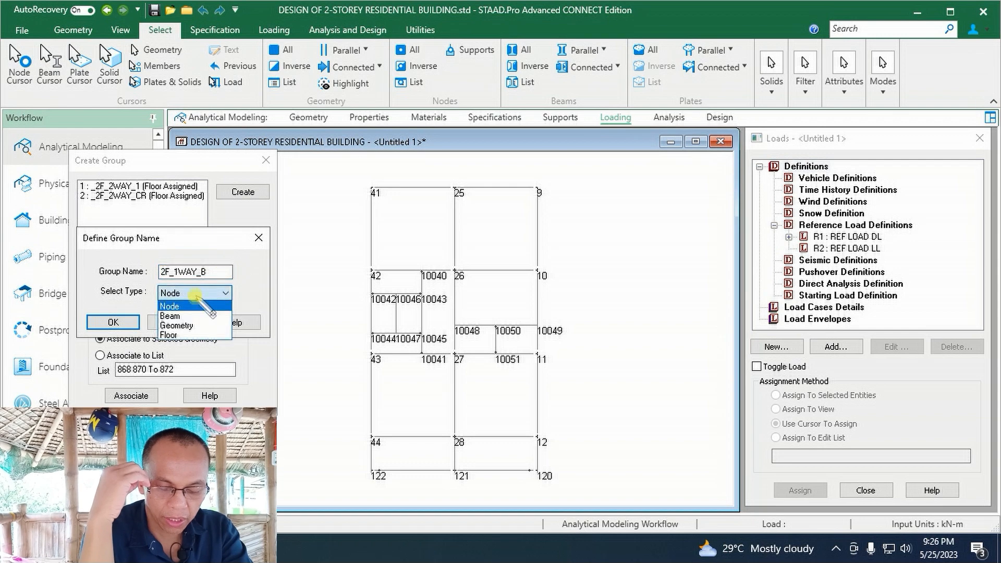
{"action": "left_click", "coordinate": [187, 333]}
{"action": "left_click", "coordinate": [113, 322]}
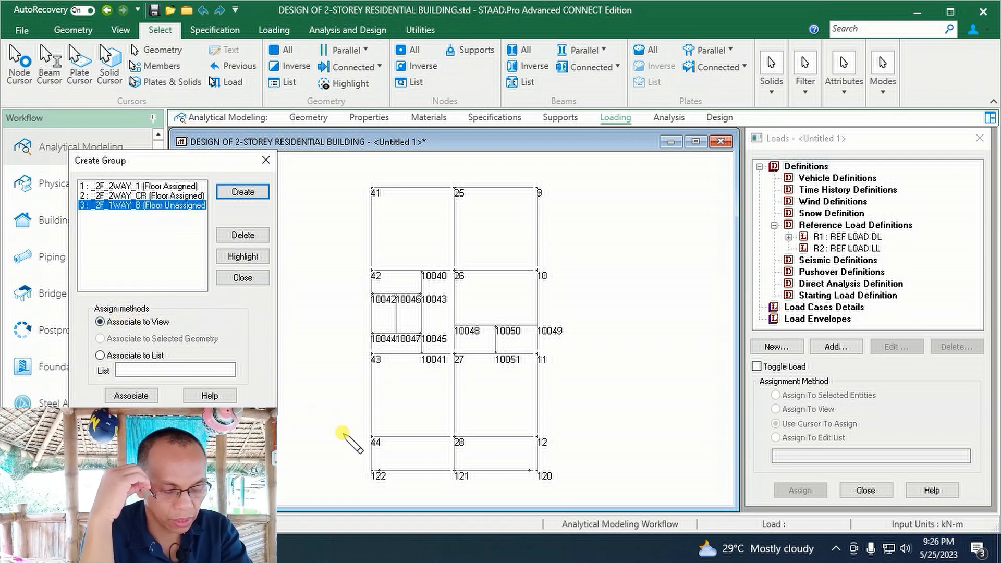
{"action": "left_click_drag", "start_coordinate": [339, 428], "coordinate": [567, 488]}
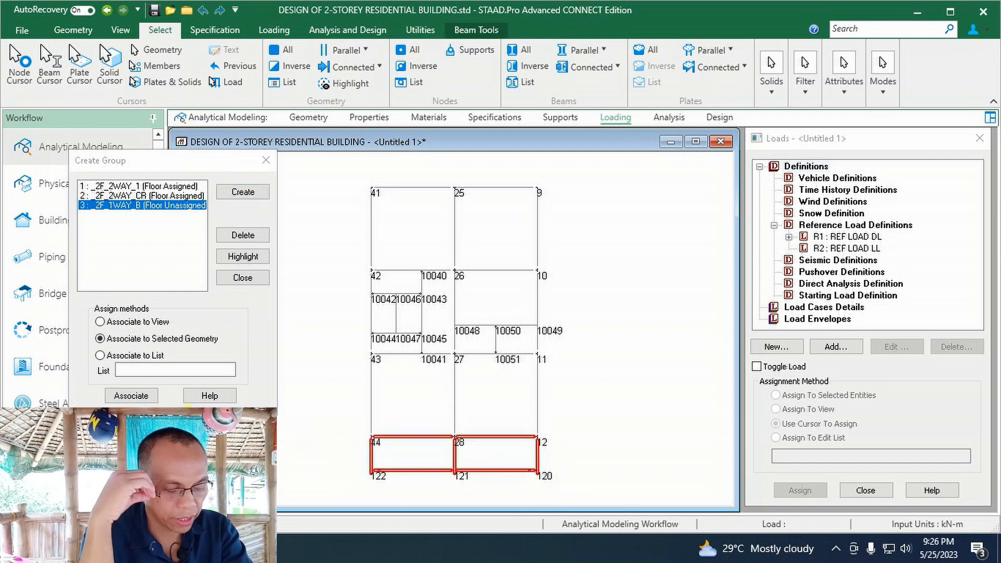
{"action": "left_click", "coordinate": [141, 399]}
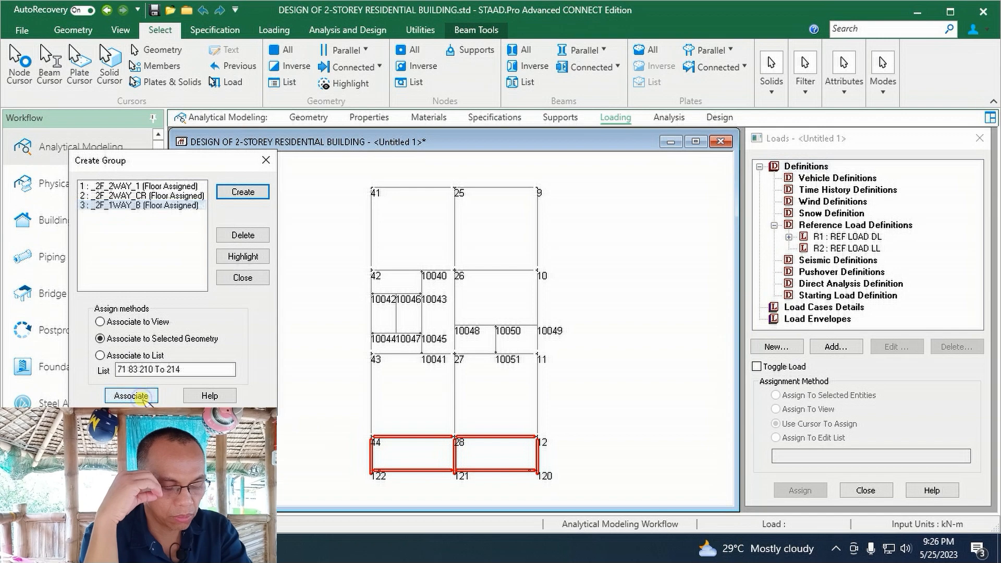
{"action": "left_click", "coordinate": [305, 319]}
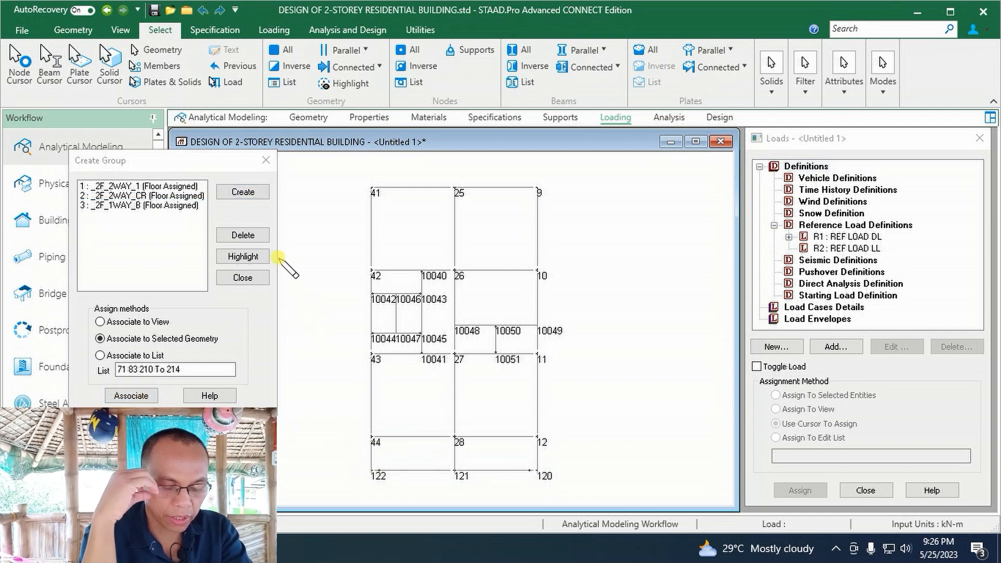
- Create a Floor group named 2F_1WAY_S from the beams between nodes 42, 26, 27 and 43, leaving out the two inner panels, and finish grouping
{"action": "left_click", "coordinate": [244, 192]}
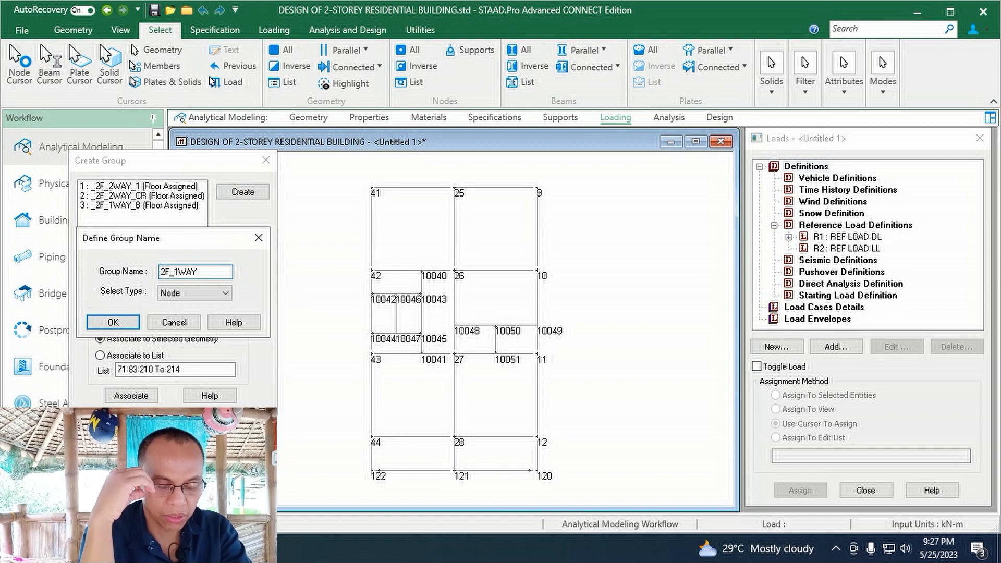
{"action": "left_click", "coordinate": [225, 293]}
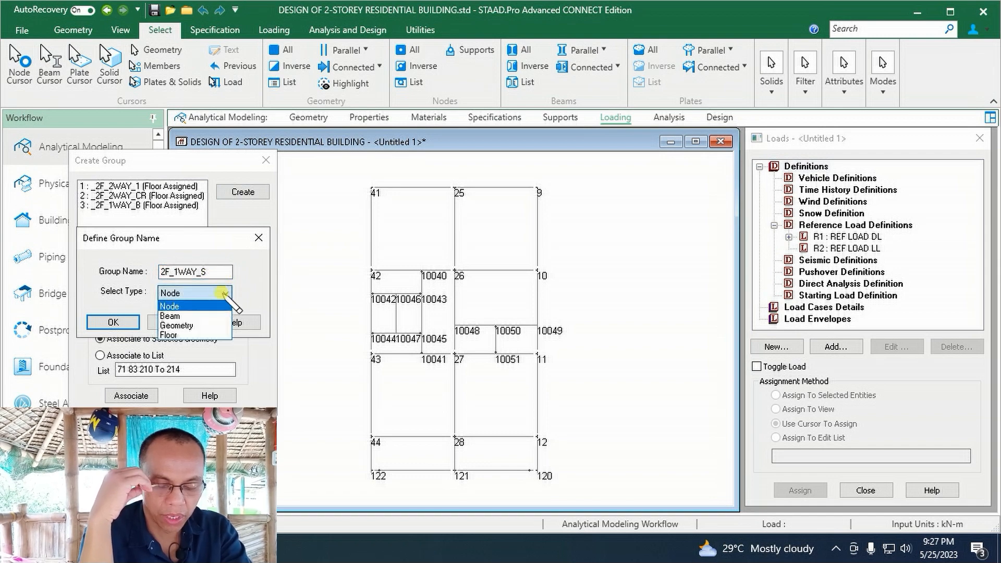
{"action": "left_click", "coordinate": [193, 350]}
{"action": "left_click", "coordinate": [113, 323]}
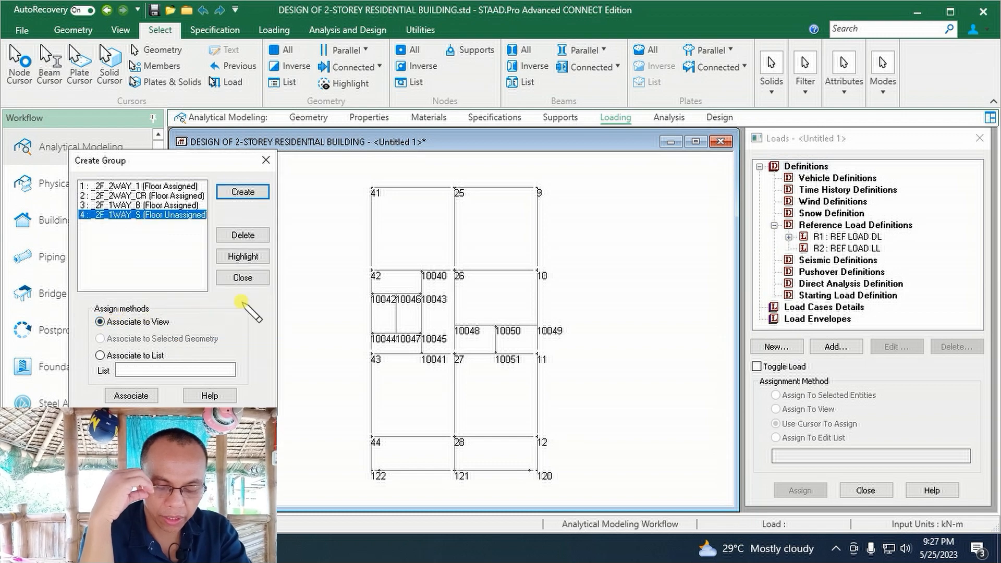
{"action": "left_click_drag", "start_coordinate": [333, 258], "coordinate": [456, 362]}
{"action": "left_click", "coordinate": [396, 314], "text": "ctrl"}
{"action": "left_click", "coordinate": [371, 316], "text": "ctrl"}
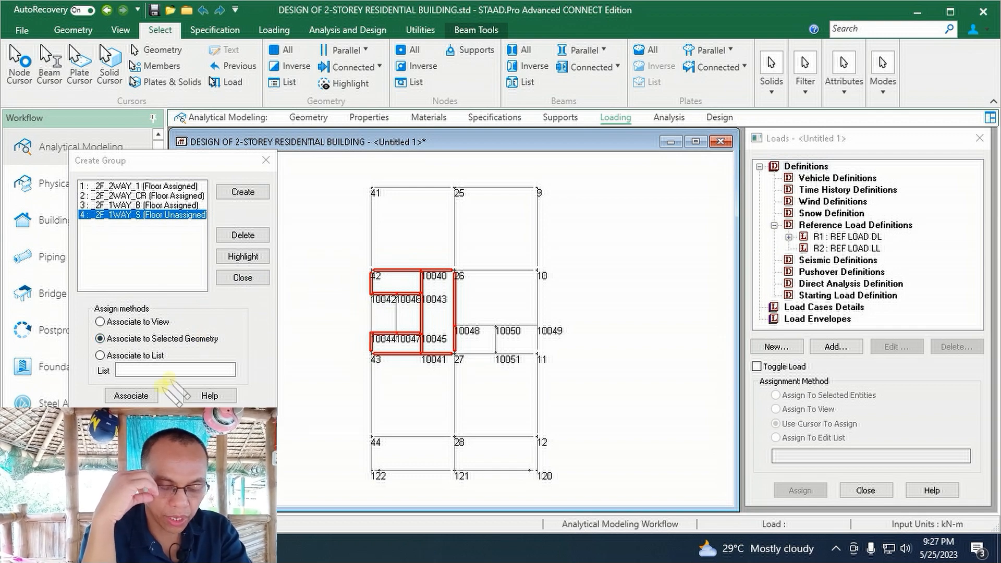
{"action": "left_click", "coordinate": [141, 395]}
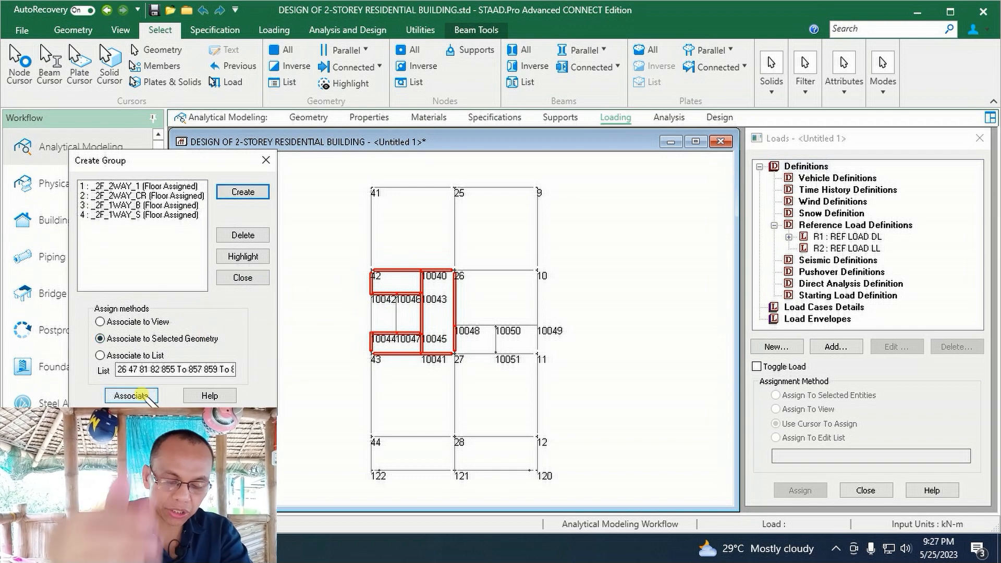
{"action": "left_click", "coordinate": [242, 278]}
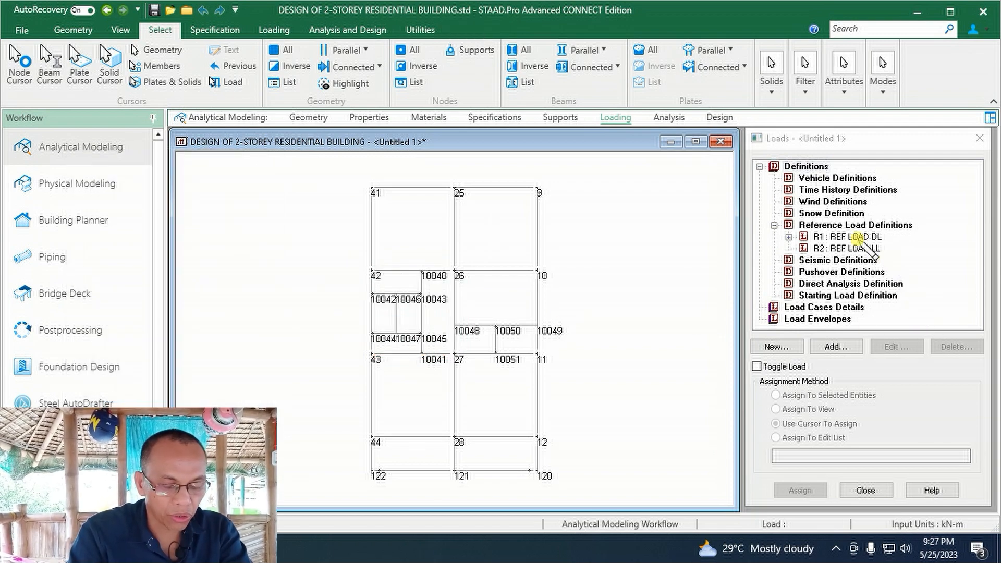
- Add a Global Y floor load of 6.35 kN/m2 on group _2F_2WAY_1 to REF LOAD DL
{"action": "left_click", "coordinate": [859, 239]}
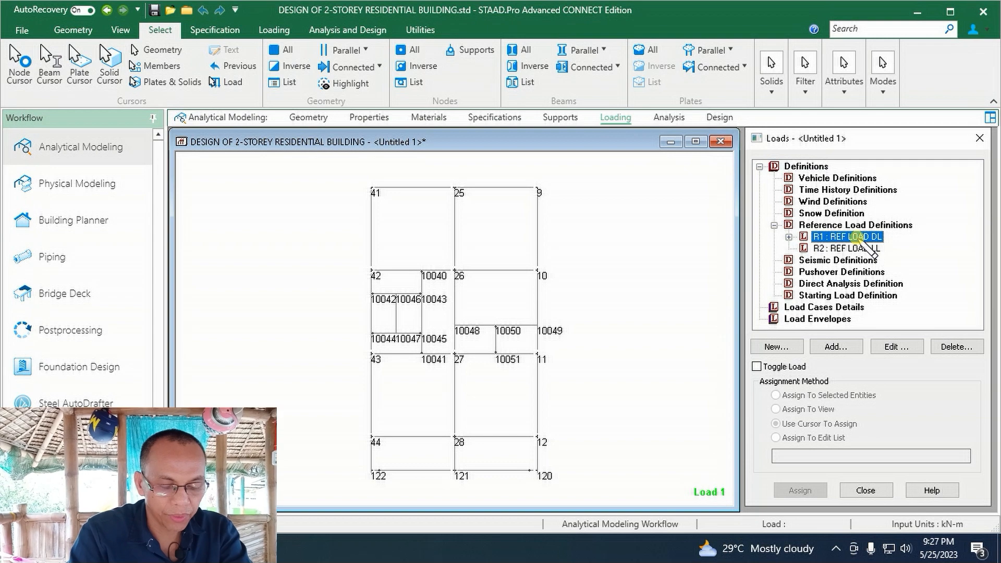
{"action": "left_click", "coordinate": [847, 346]}
{"action": "left_click", "coordinate": [387, 183]}
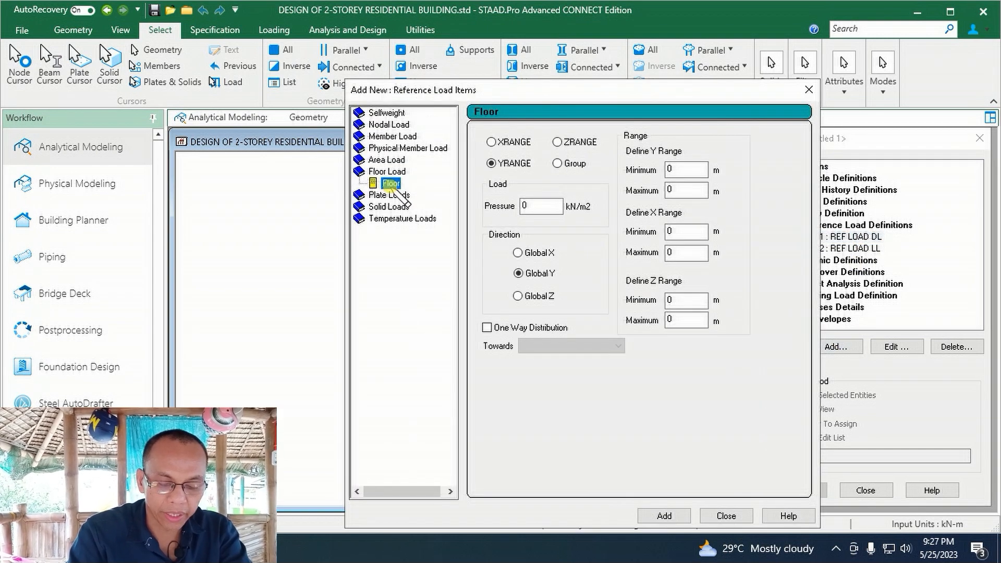
{"action": "left_click", "coordinate": [558, 163]}
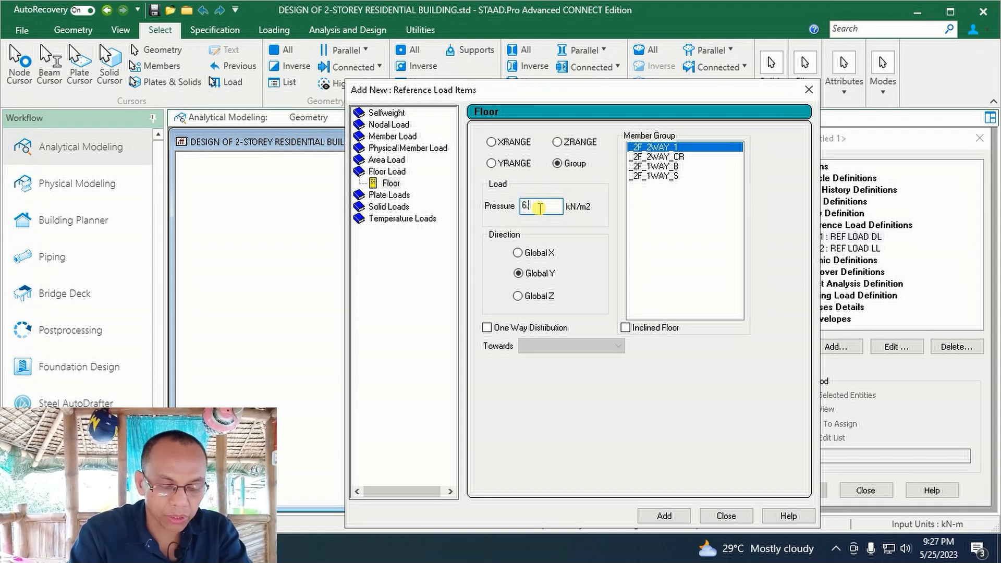
{"action": "left_click", "coordinate": [665, 516]}
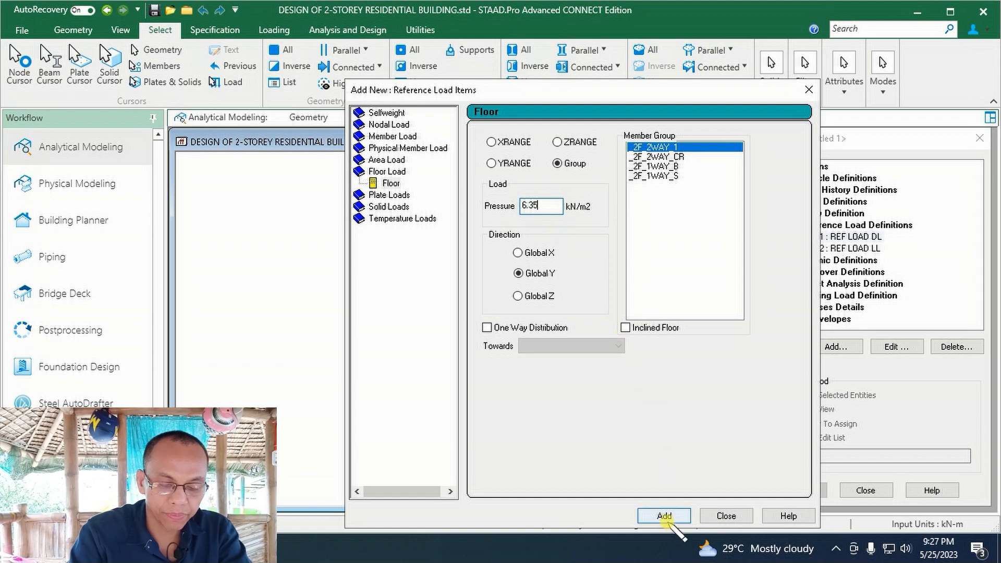
- Add floor loads of 6.35 and 6.7 kN/m2 in Global Y on group _2F_2WAY_CR to REF LOAD DL
{"action": "left_click", "coordinate": [670, 156]}
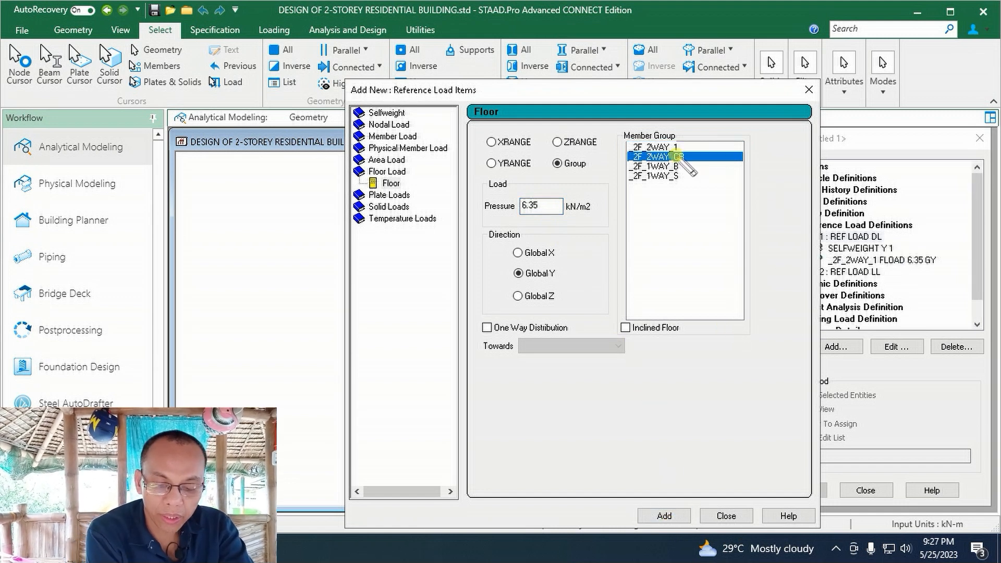
{"action": "left_click", "coordinate": [664, 516]}
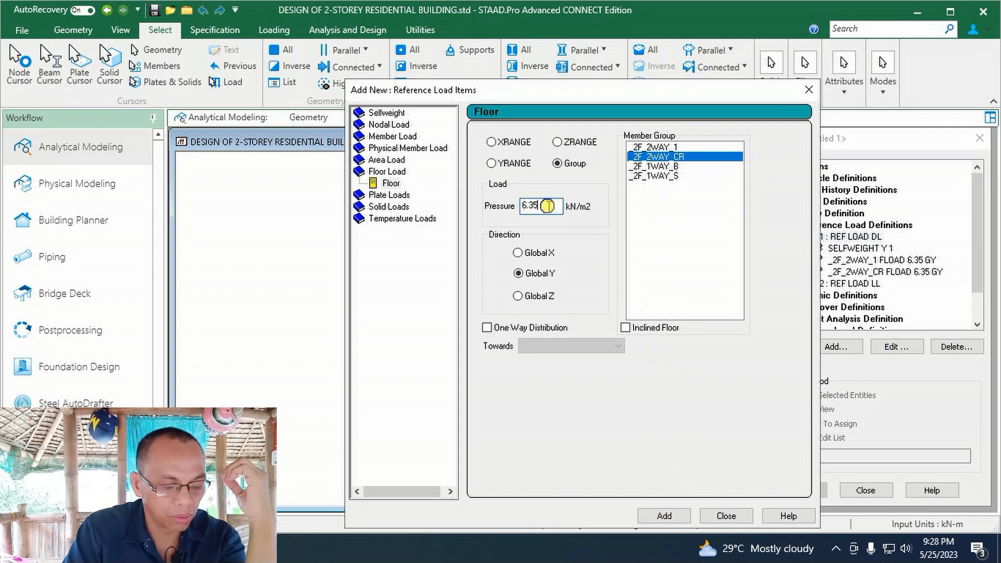
{"action": "type", "text": "6."}
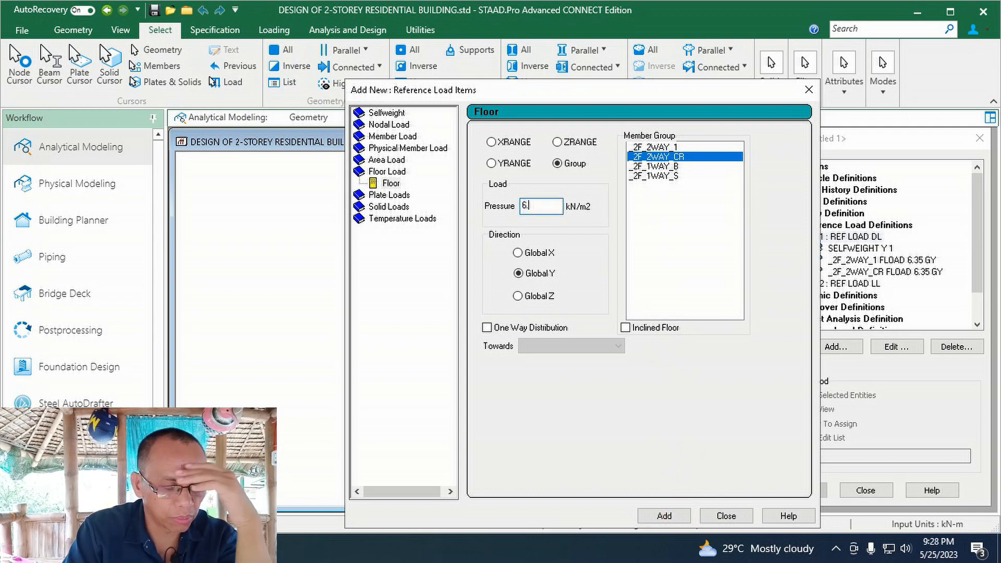
{"action": "type", "text": "7"}
{"action": "left_click", "coordinate": [673, 516]}
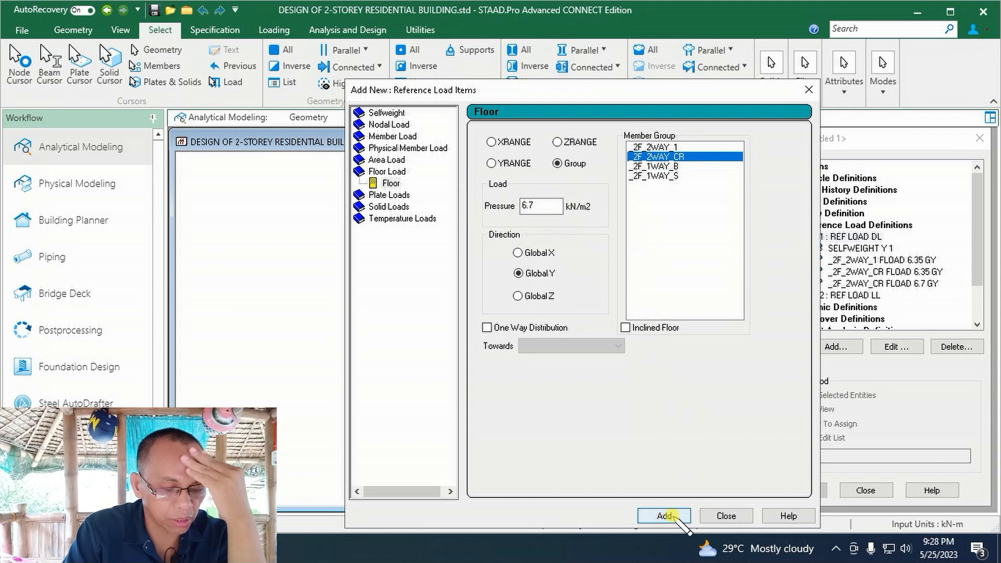
- Add 6.35 kN/m2 Global Y floor loads with one-way distribution in the default longer direction on groups _2F_1WAY_B and _2F_1WAY_S
{"action": "left_click", "coordinate": [671, 167]}
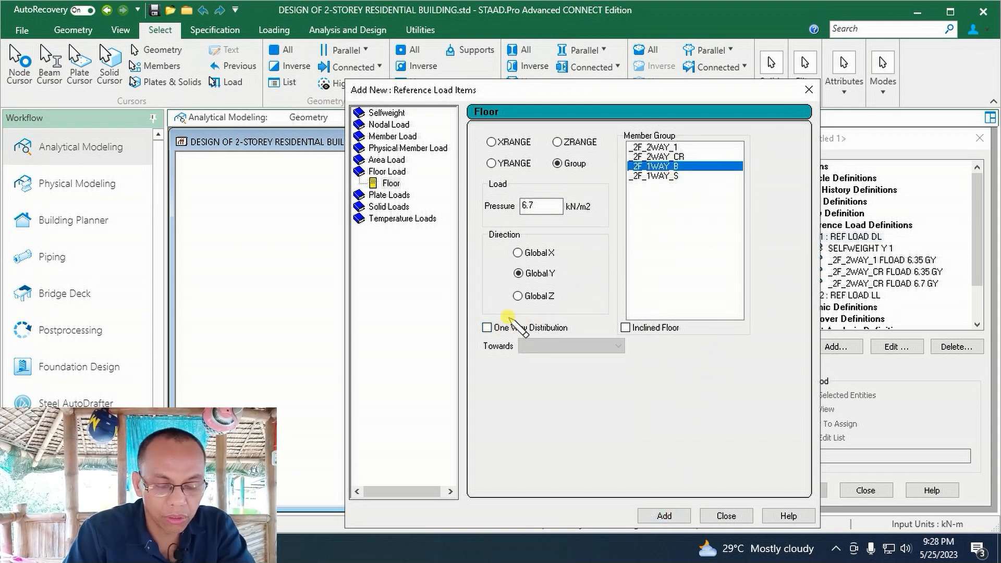
{"action": "double_click", "coordinate": [545, 206]}
{"action": "type", "text": "6.35"}
{"action": "left_click", "coordinate": [487, 328]}
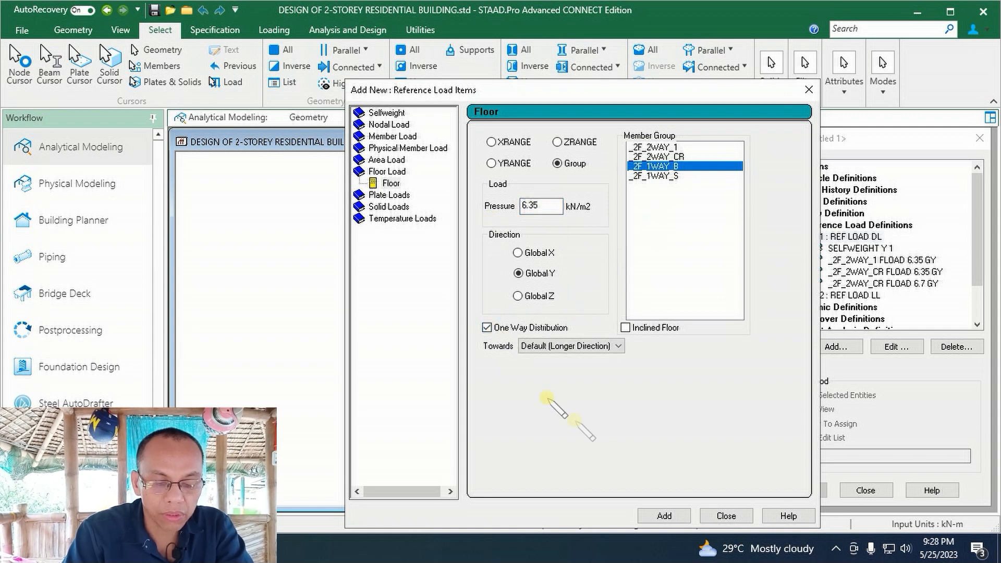
{"action": "left_click", "coordinate": [664, 516]}
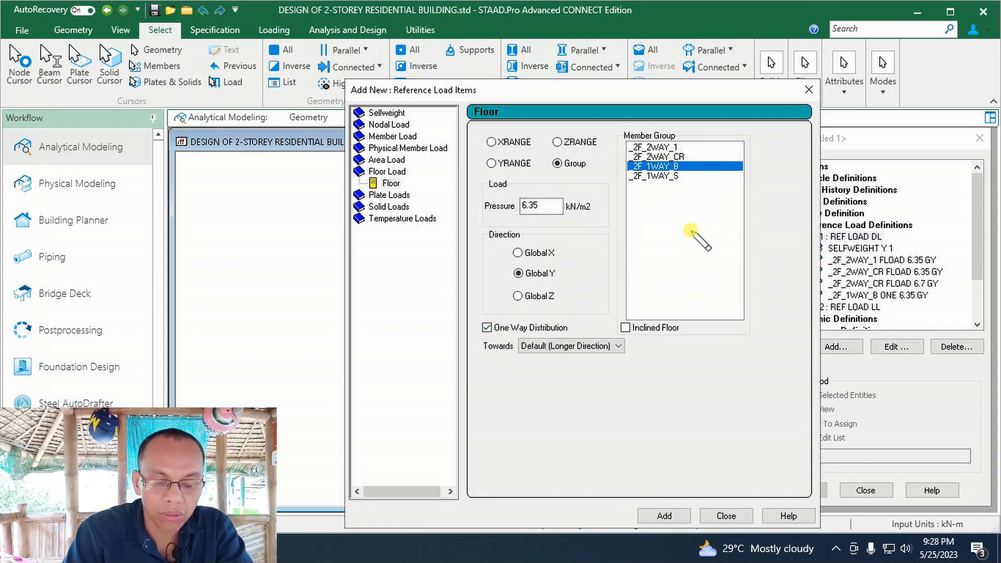
{"action": "left_click", "coordinate": [661, 175]}
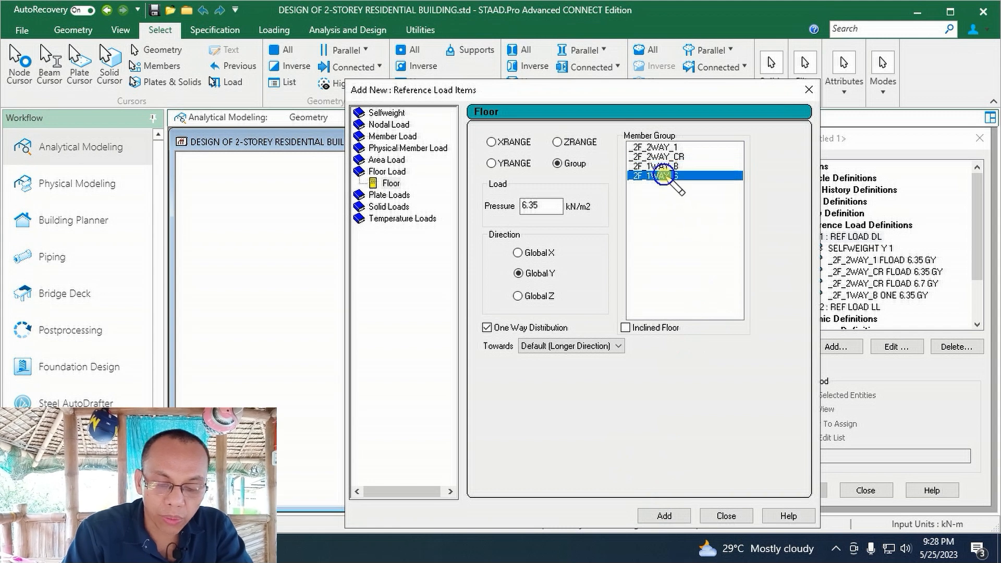
{"action": "left_click", "coordinate": [665, 516]}
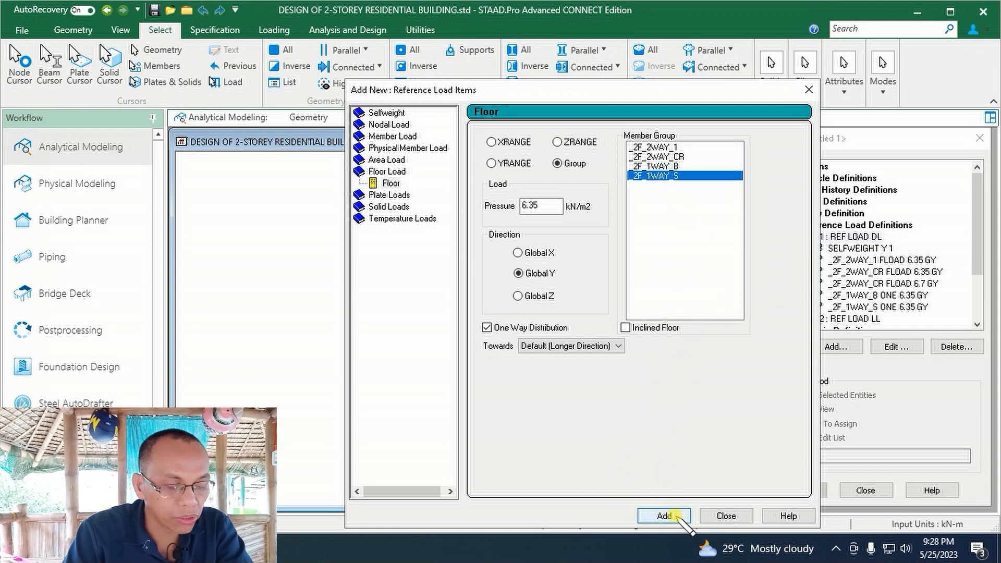
- Finish adding floor loads and delete the 6.35 kN/m2 floor load on group _2F_2WAY_CR from REF LOAD DL
{"action": "left_click", "coordinate": [734, 517]}
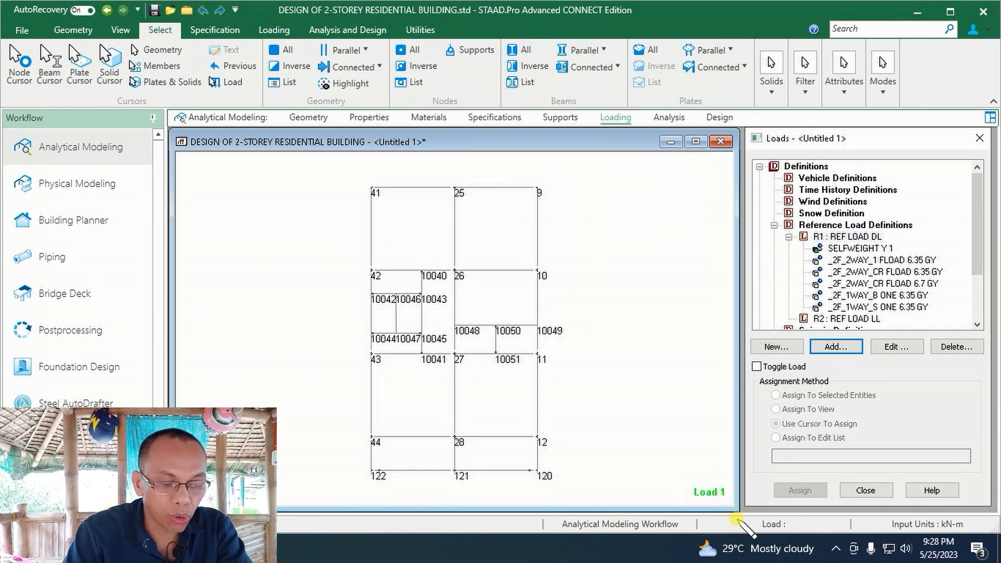
{"action": "left_click", "coordinate": [901, 272]}
{"action": "left_click", "coordinate": [957, 346]}
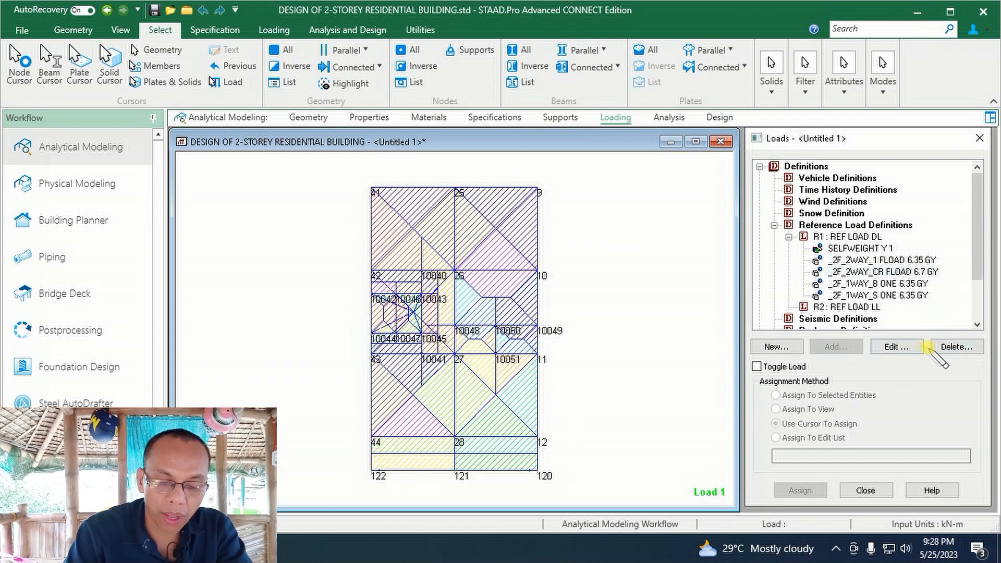
- Add a uniform member force of 7.75 kN/m in the GY direction to REF LOAD DL
{"action": "left_click", "coordinate": [855, 237]}
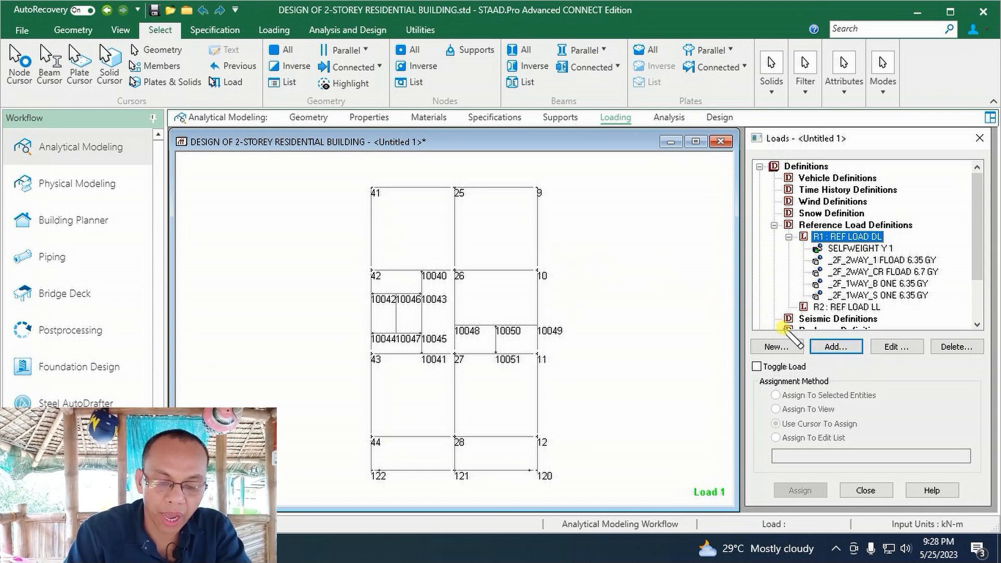
{"action": "left_click", "coordinate": [832, 346]}
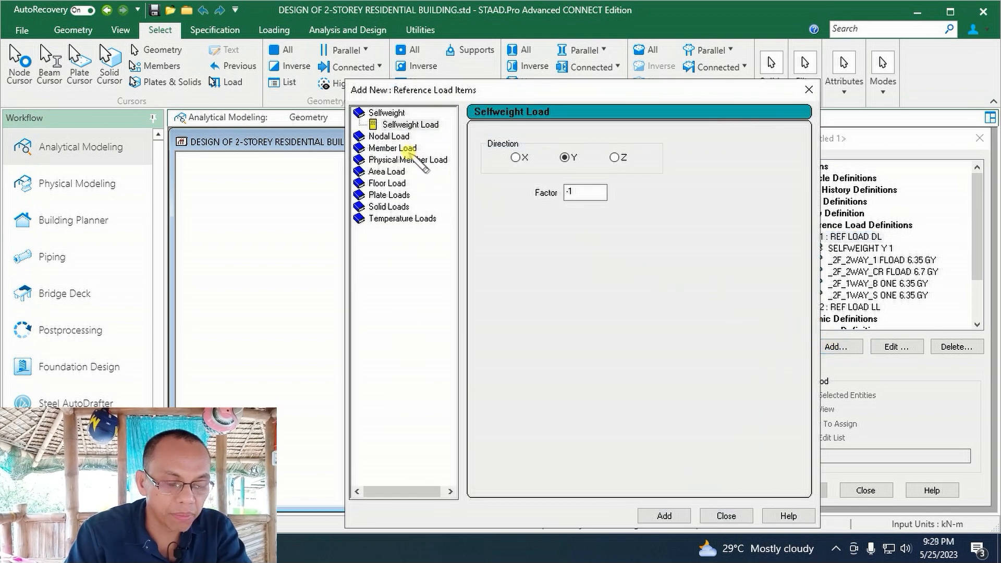
{"action": "left_click", "coordinate": [392, 148]}
{"action": "double_click", "coordinate": [616, 174]}
{"action": "type", "text": "7.75"}
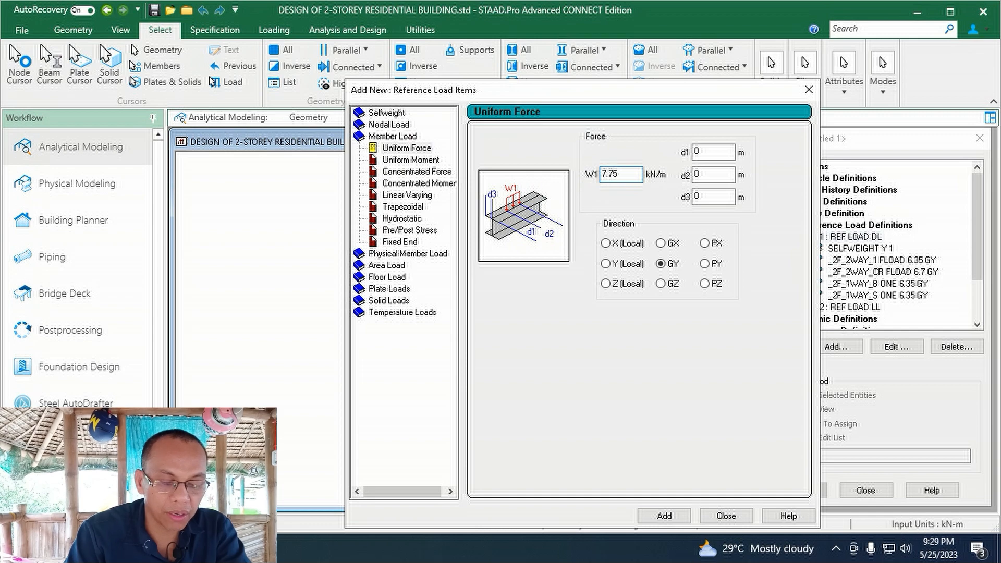
{"action": "left_click", "coordinate": [680, 514]}
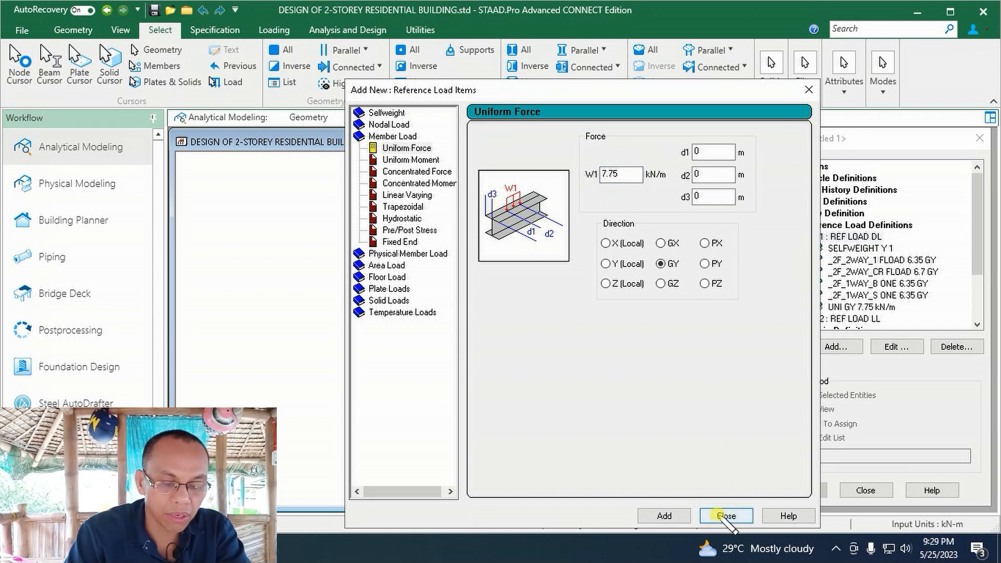
{"action": "left_click", "coordinate": [726, 516]}
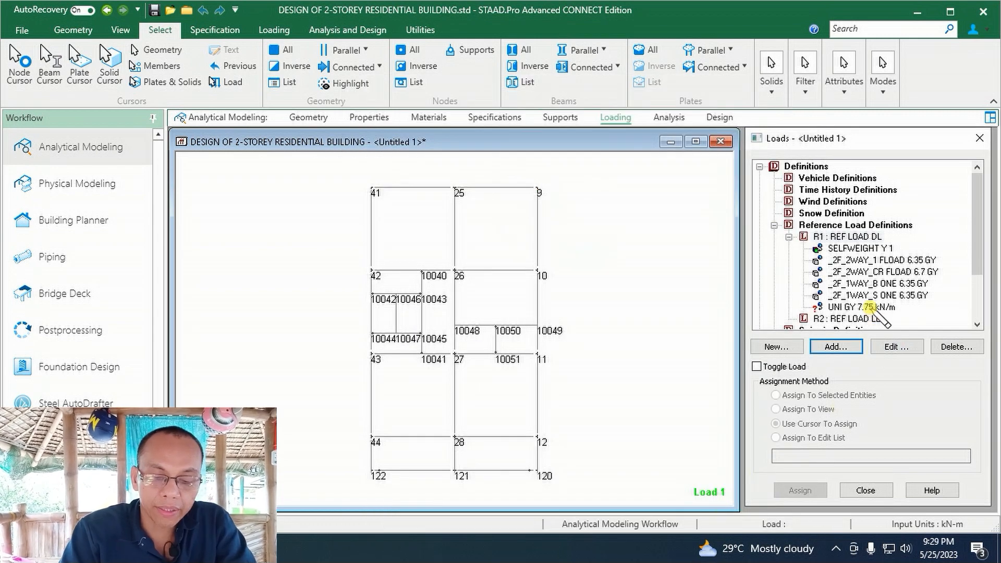
- Assign the 7.75 kN/m uniform load to the perimeter beams running around nodes 41, 9, 12 and 44
{"action": "left_click", "coordinate": [868, 308]}
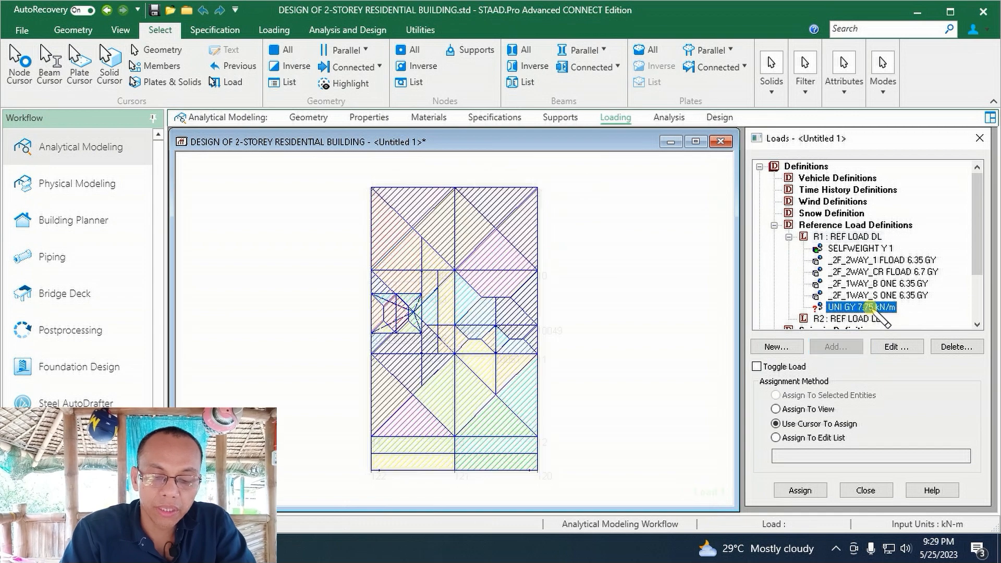
{"action": "left_click", "coordinate": [334, 174]}
{"action": "left_click_drag", "start_coordinate": [334, 175], "coordinate": [379, 441]}
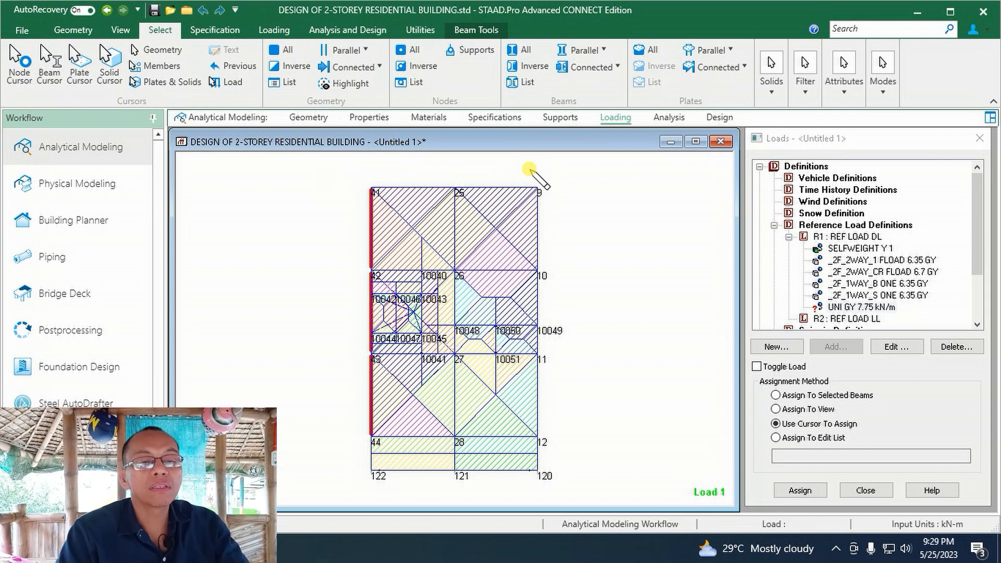
{"action": "left_click_drag", "start_coordinate": [529, 169], "coordinate": [559, 437]}
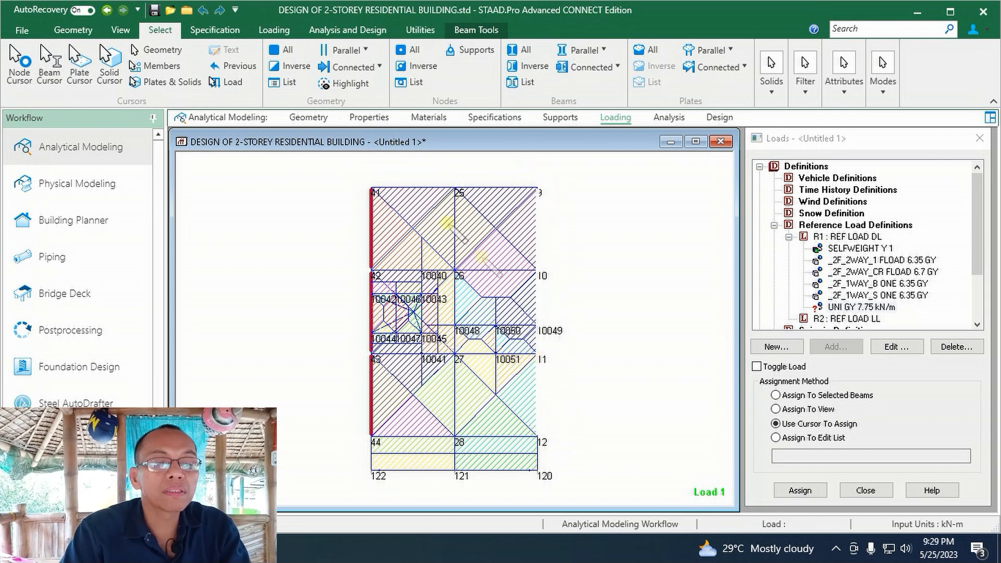
{"action": "left_click_drag", "start_coordinate": [334, 181], "coordinate": [547, 190]}
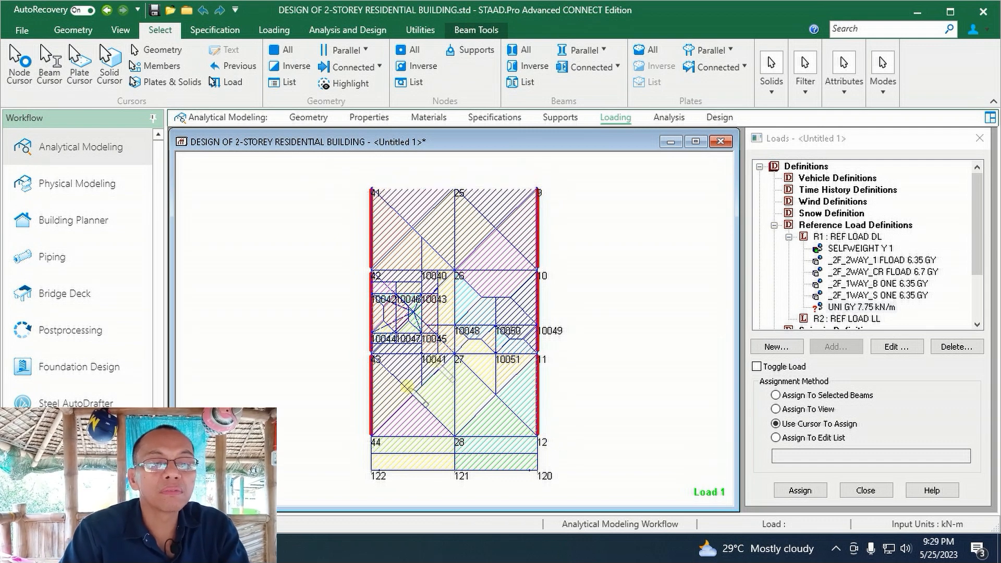
{"action": "left_click_drag", "start_coordinate": [354, 434], "coordinate": [547, 442]}
{"action": "left_click", "coordinate": [782, 395]}
{"action": "left_click", "coordinate": [801, 490]}
{"action": "left_click", "coordinate": [893, 357]}
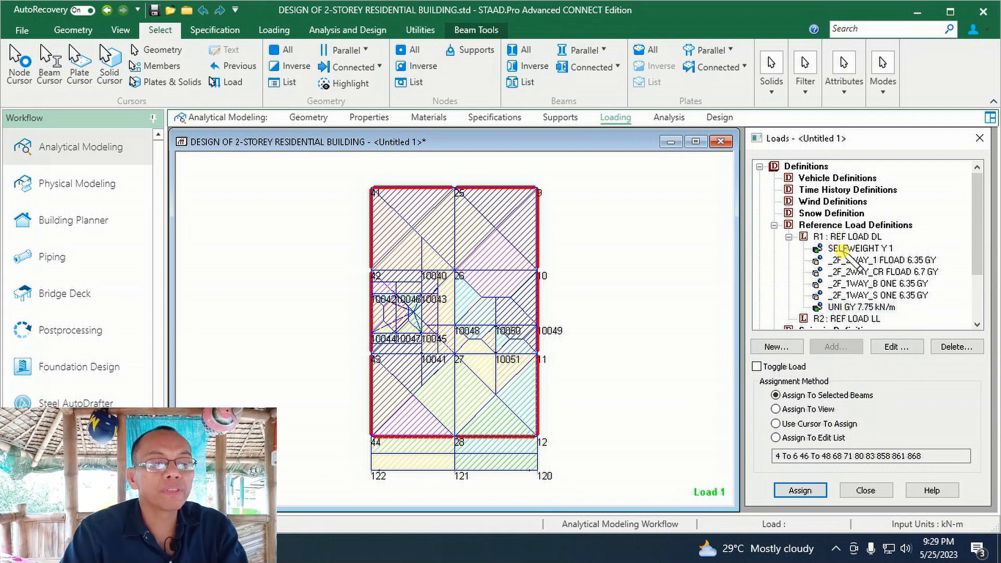
- Add a uniform member force of 3.6 kN/m in the GY direction to REF LOAD DL
{"action": "left_click", "coordinate": [846, 236]}
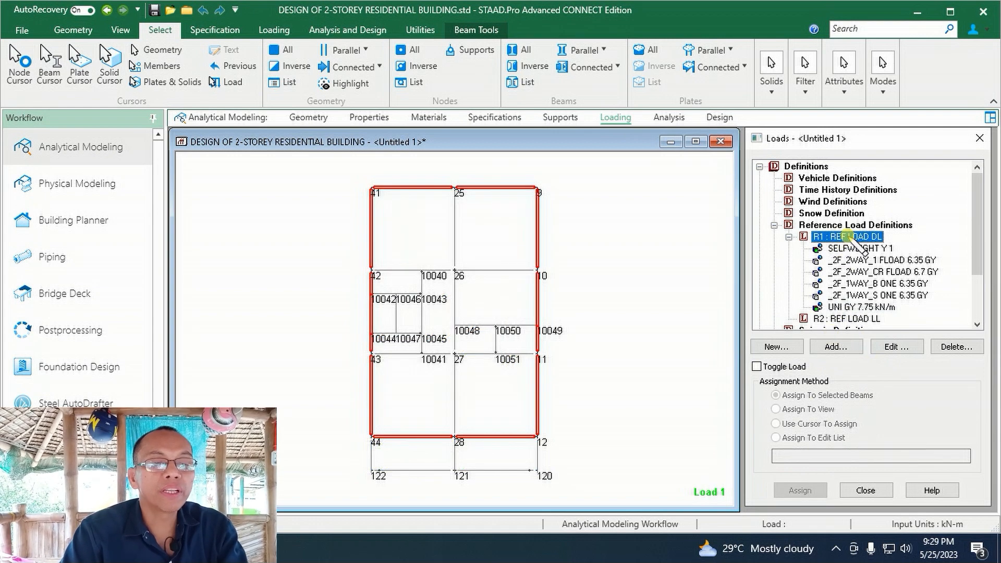
{"action": "left_click", "coordinate": [836, 346]}
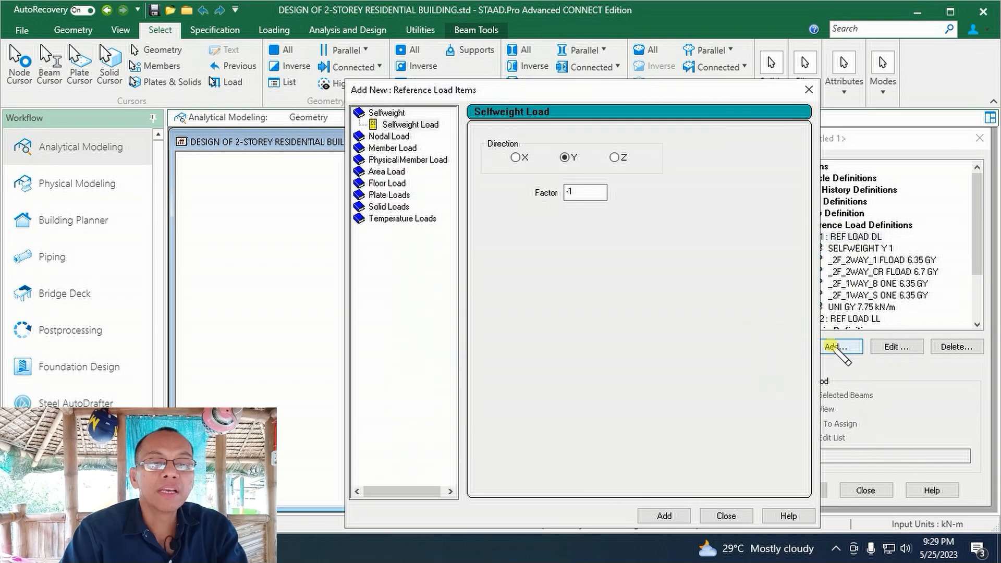
{"action": "left_click", "coordinate": [401, 148]}
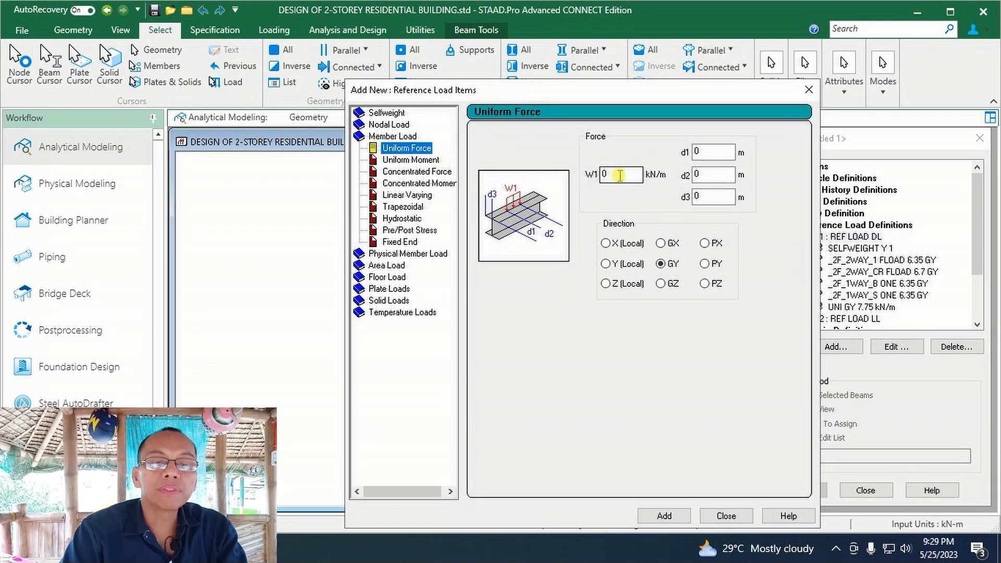
{"action": "type", "text": "3.6"}
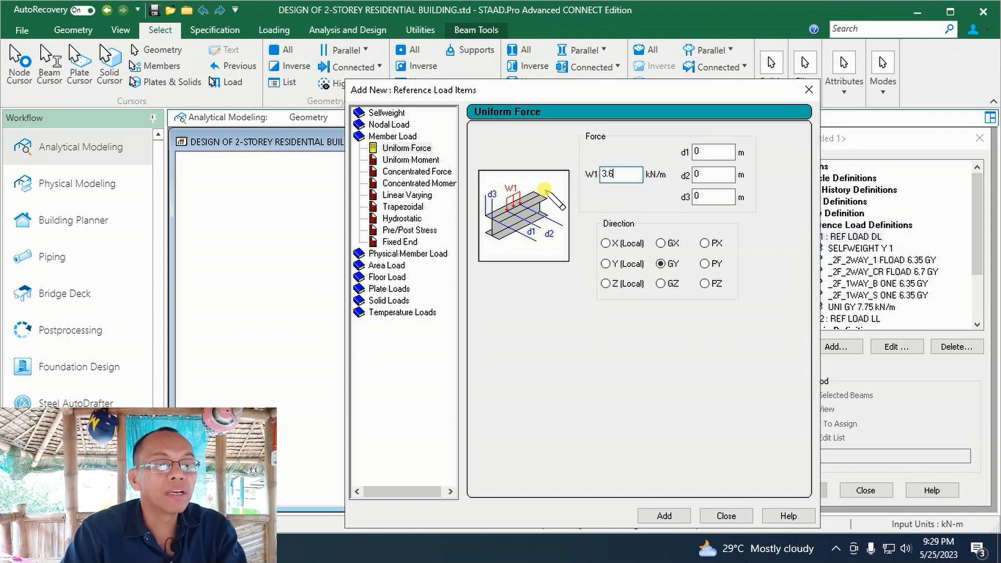
{"action": "left_click", "coordinate": [665, 515]}
{"action": "left_click", "coordinate": [725, 516]}
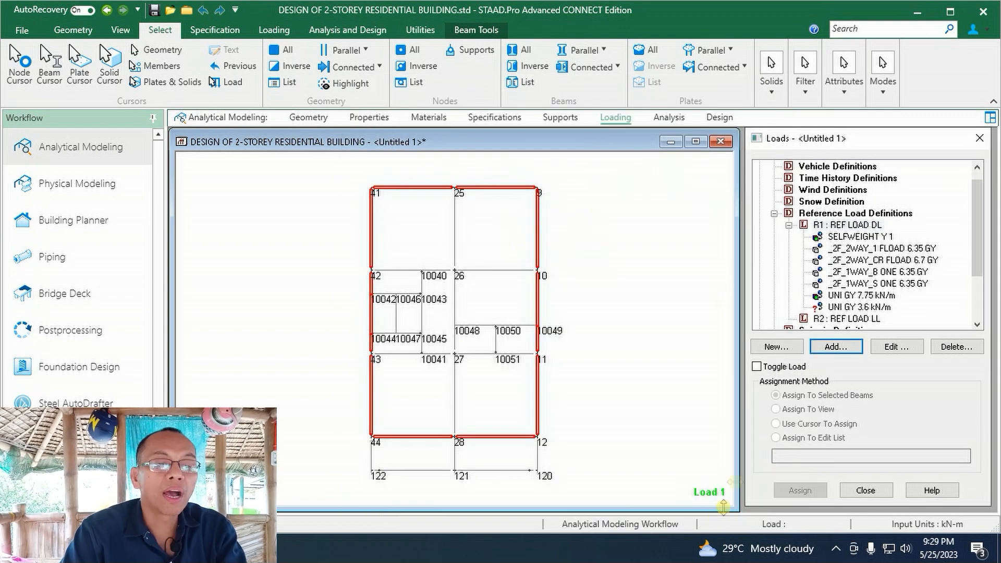
- Assign the 3.6 kN/m uniform load to the outer edge beams running through nodes 44, 122, 121, 120 and 12
{"action": "left_click", "coordinate": [866, 307]}
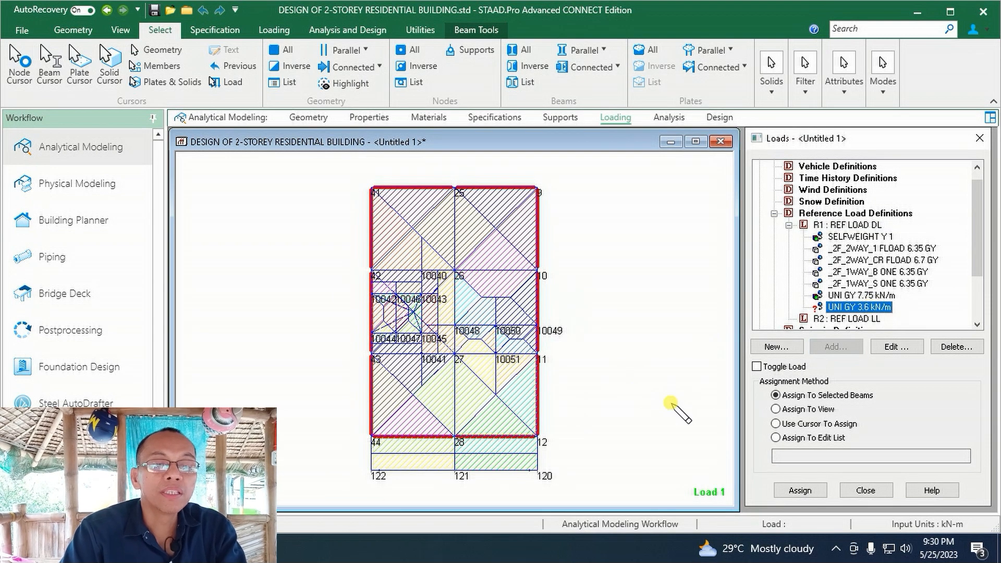
{"action": "left_click_drag", "start_coordinate": [352, 430], "coordinate": [585, 480]}
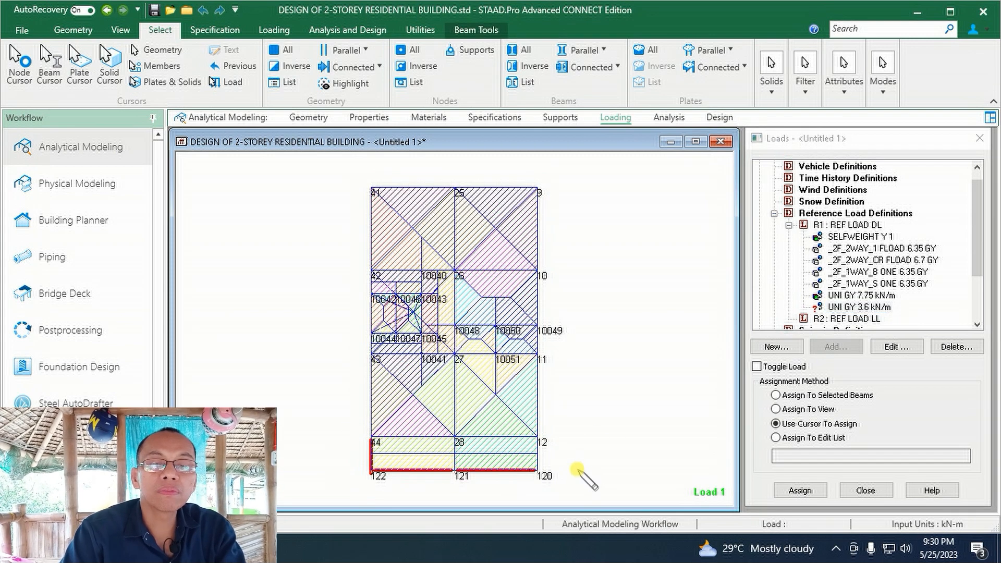
{"action": "left_click", "coordinate": [536, 479]}
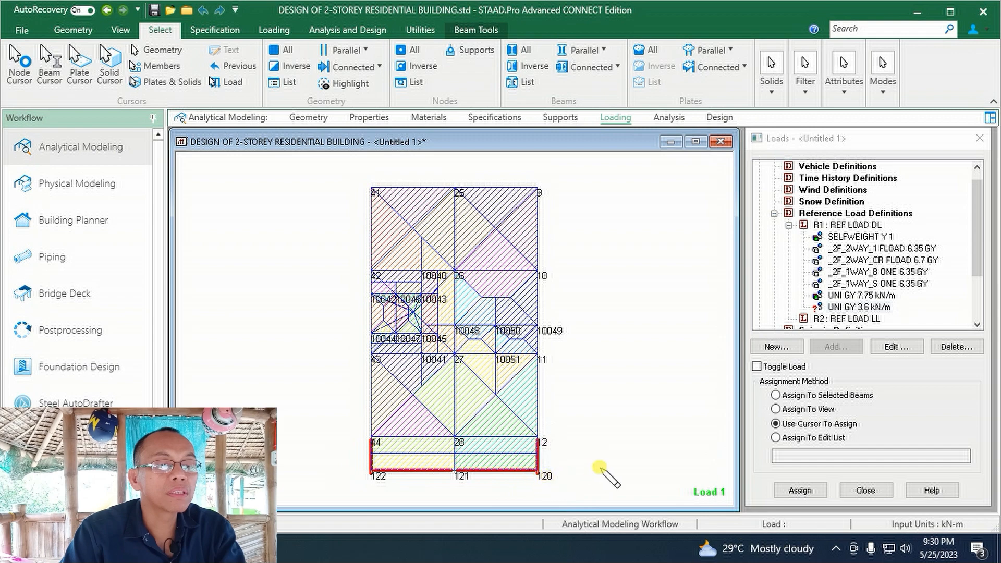
{"action": "left_click", "coordinate": [800, 396]}
{"action": "left_click", "coordinate": [800, 490]}
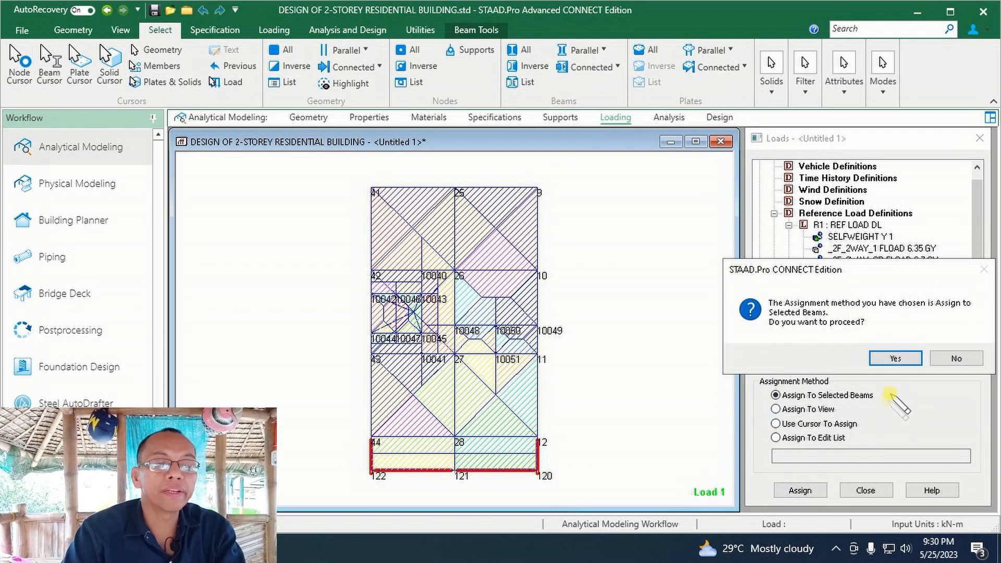
{"action": "left_click", "coordinate": [826, 355]}
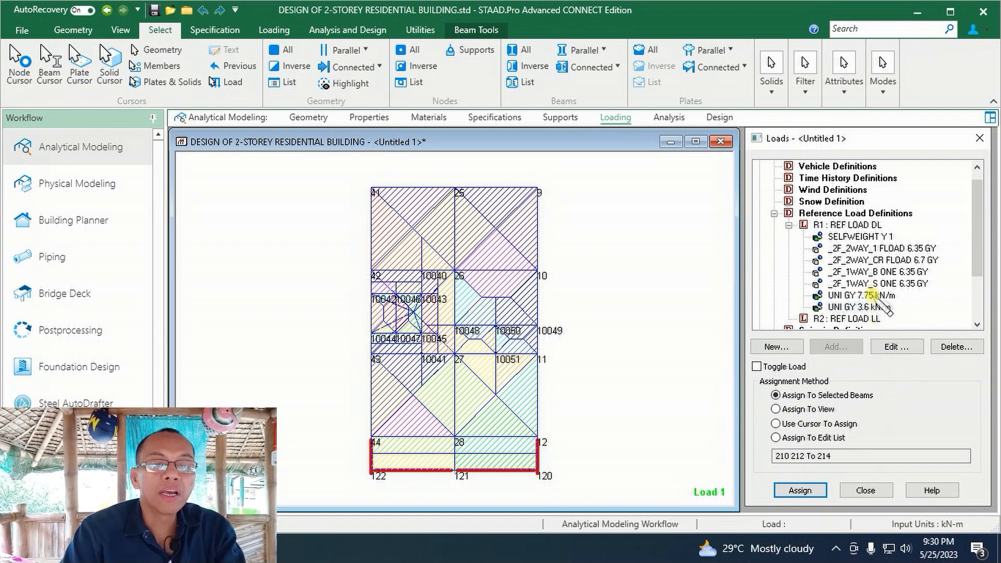
- Add a uniform member force of 7.45 kN/m in the GY direction to REF LOAD DL
{"action": "left_click", "coordinate": [856, 225]}
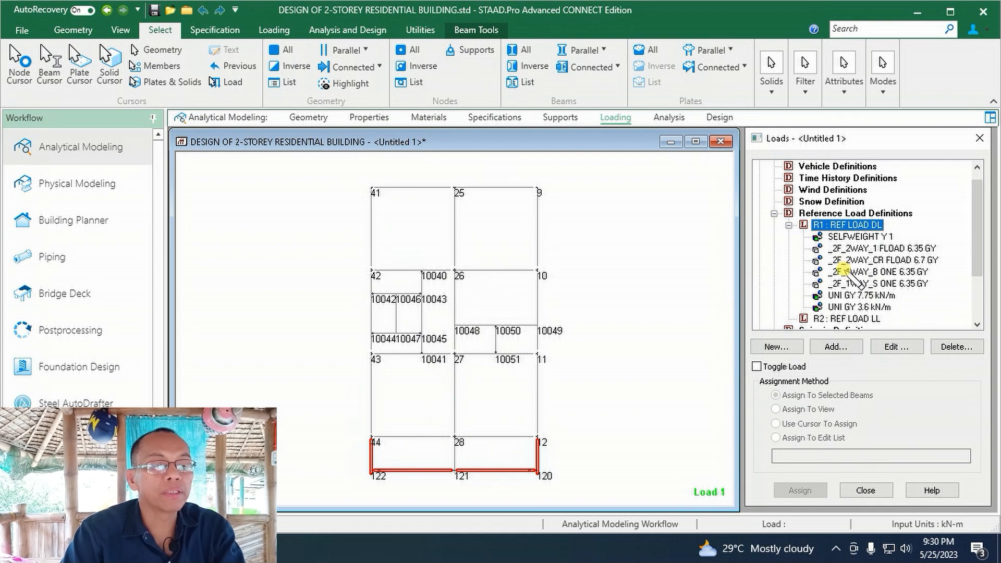
{"action": "left_click", "coordinate": [834, 347]}
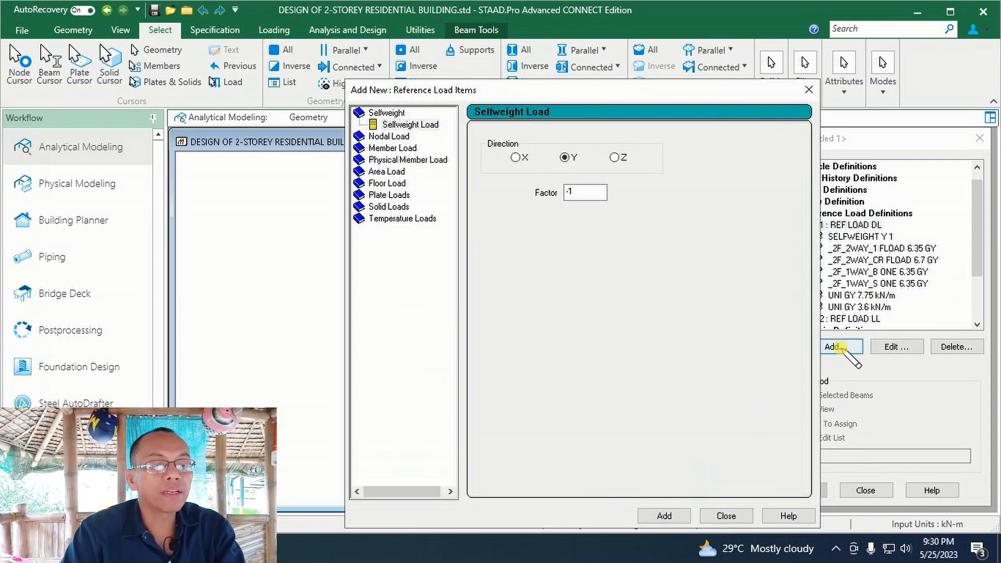
{"action": "left_click", "coordinate": [396, 147]}
{"action": "double_click", "coordinate": [619, 174]}
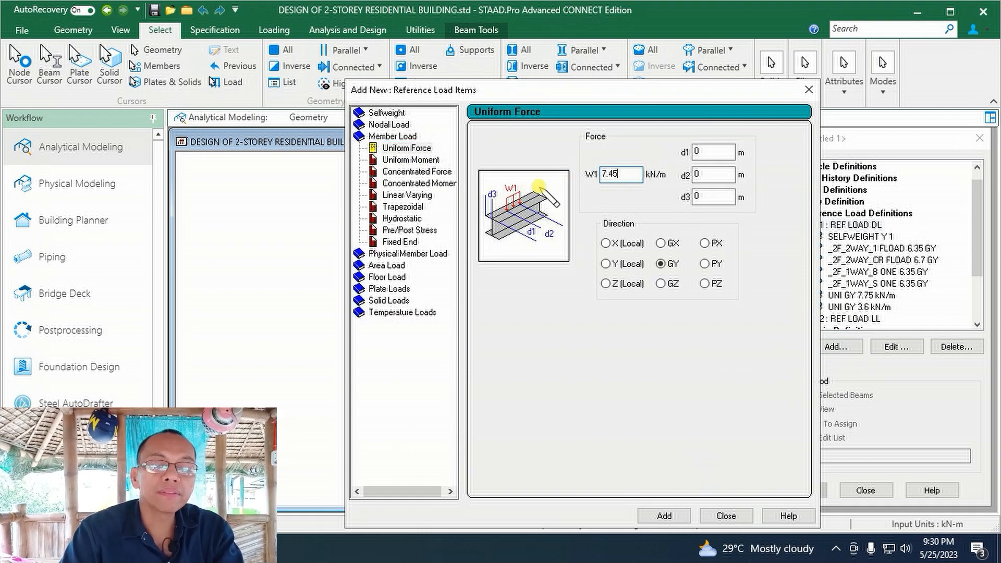
{"action": "left_click", "coordinate": [665, 515]}
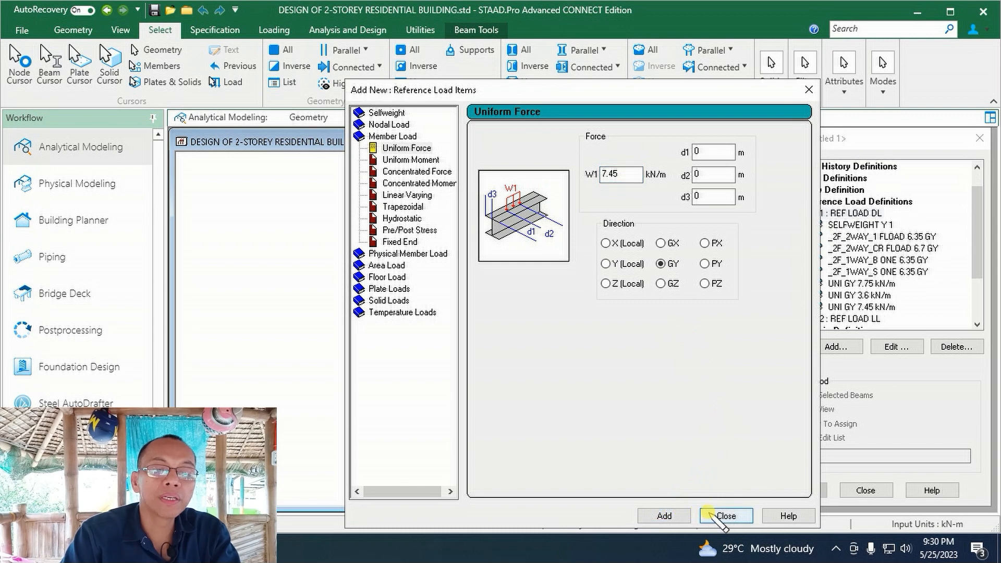
{"action": "left_click", "coordinate": [725, 515]}
- Assign the 7.45 kN/m uniform load to the beams between nodes 10050 and 10049 and between nodes 10050 and 10051
{"action": "left_click", "coordinate": [861, 307]}
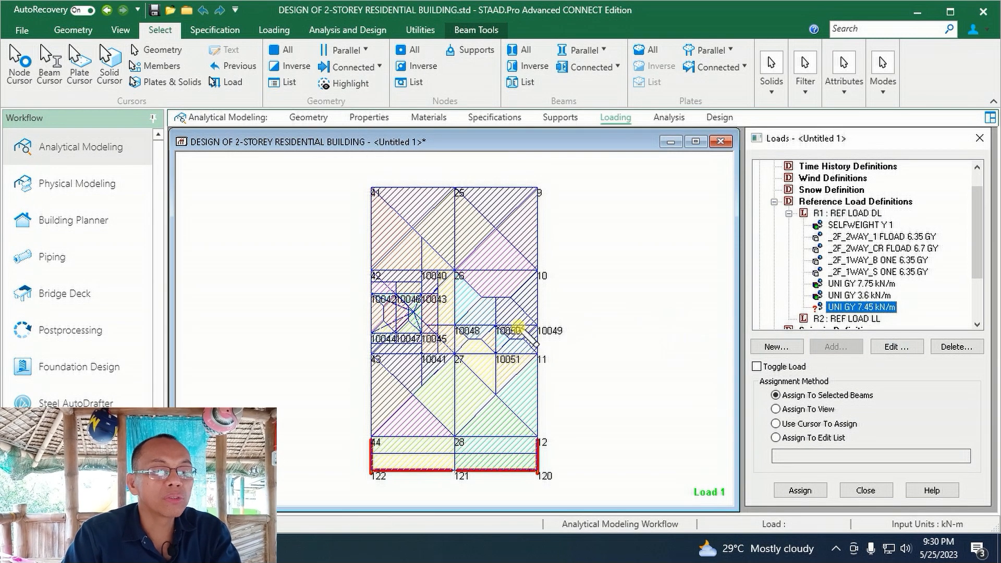
{"action": "left_click", "coordinate": [502, 338]}
{"action": "left_click", "coordinate": [495, 339], "text": "ctrl"}
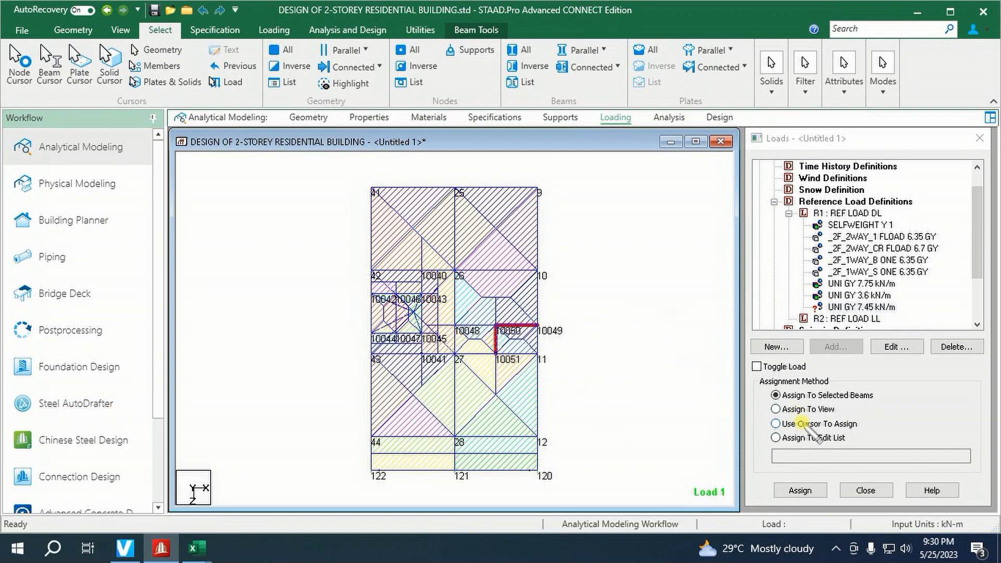
{"action": "left_click", "coordinate": [796, 491]}
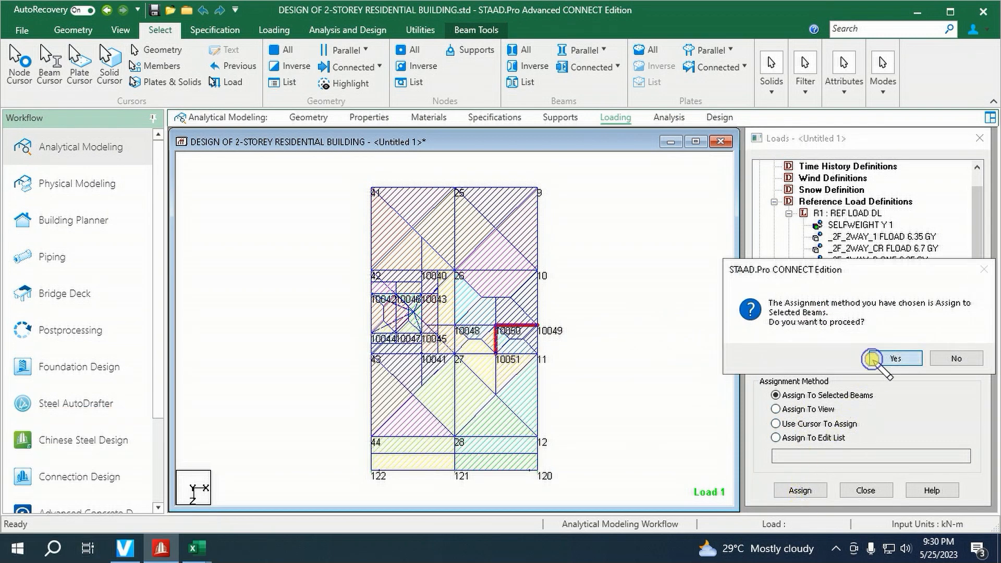
{"action": "left_click", "coordinate": [875, 359]}
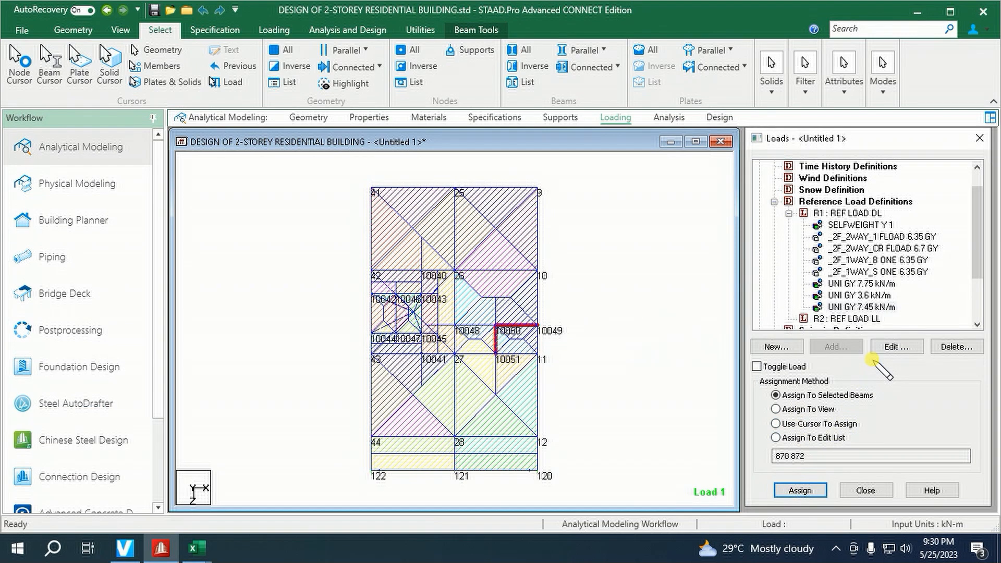
- Add a uniform member force of 0.34 kN/m in the GY direction to REF LOAD DL
{"action": "left_click", "coordinate": [850, 213]}
{"action": "left_click", "coordinate": [834, 346]}
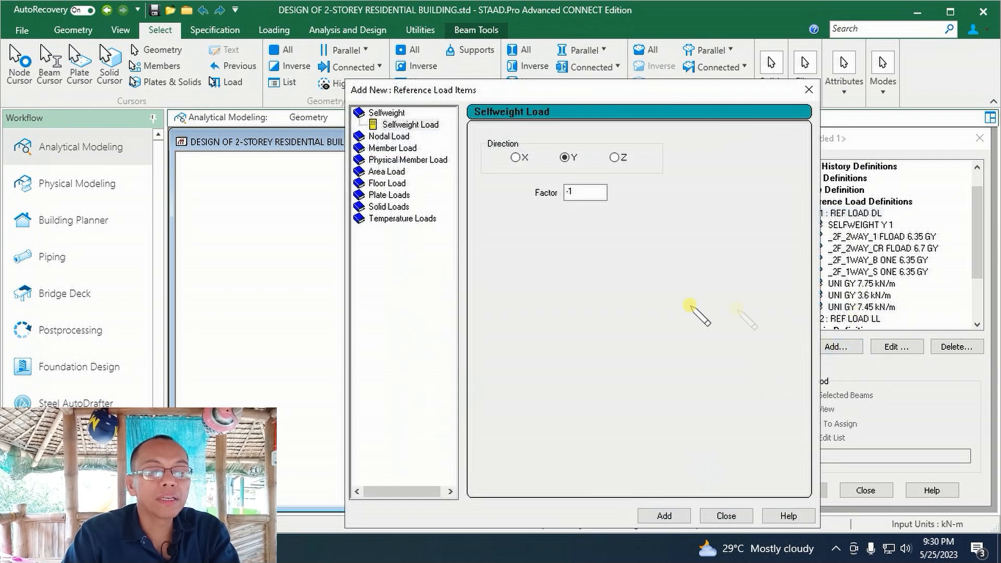
{"action": "left_click", "coordinate": [394, 137]}
{"action": "double_click", "coordinate": [608, 175]}
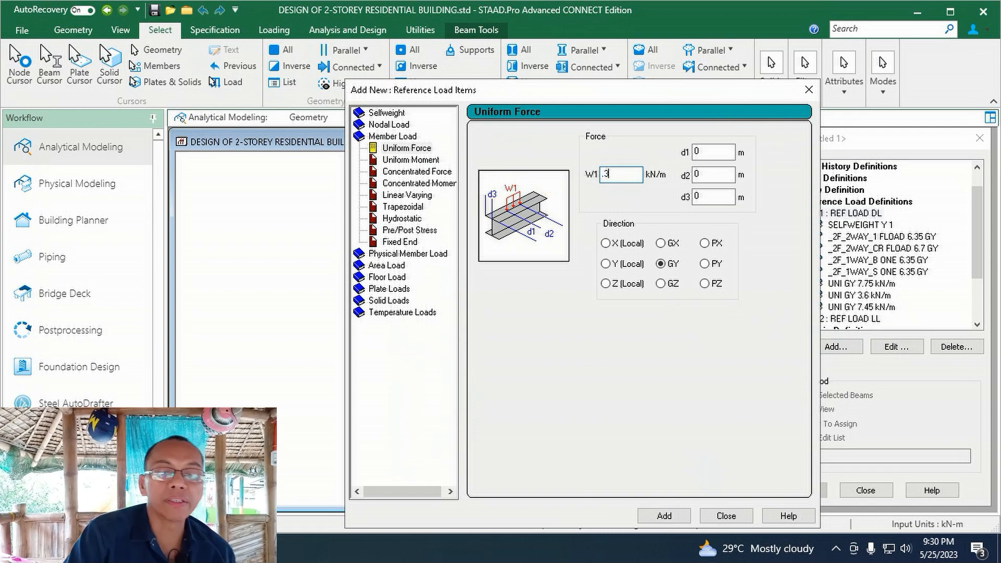
{"action": "left_click", "coordinate": [672, 515]}
{"action": "left_click", "coordinate": [726, 516]}
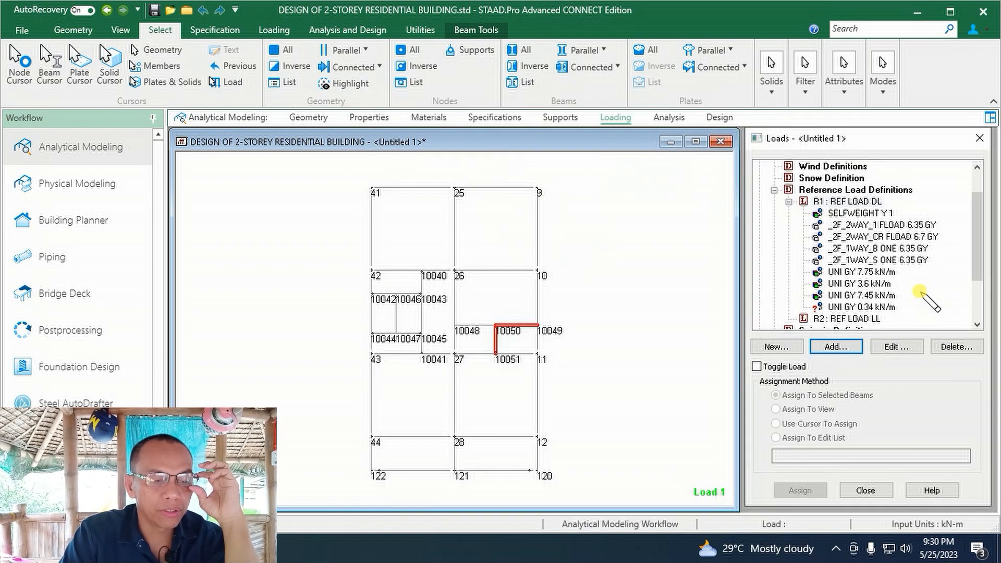
- Assign the 0.34 kN/m uniform load to the beams between nodes 10042 and 10044 and between nodes 10043 and 10045
{"action": "left_click", "coordinate": [861, 307]}
{"action": "left_click", "coordinate": [372, 313]}
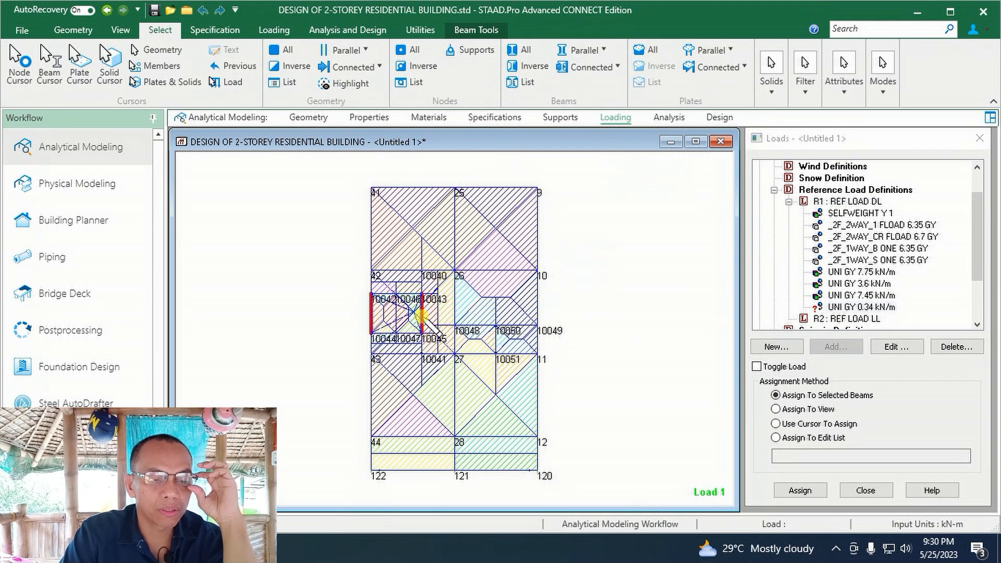
{"action": "left_click", "coordinate": [421, 316], "text": "ctrl"}
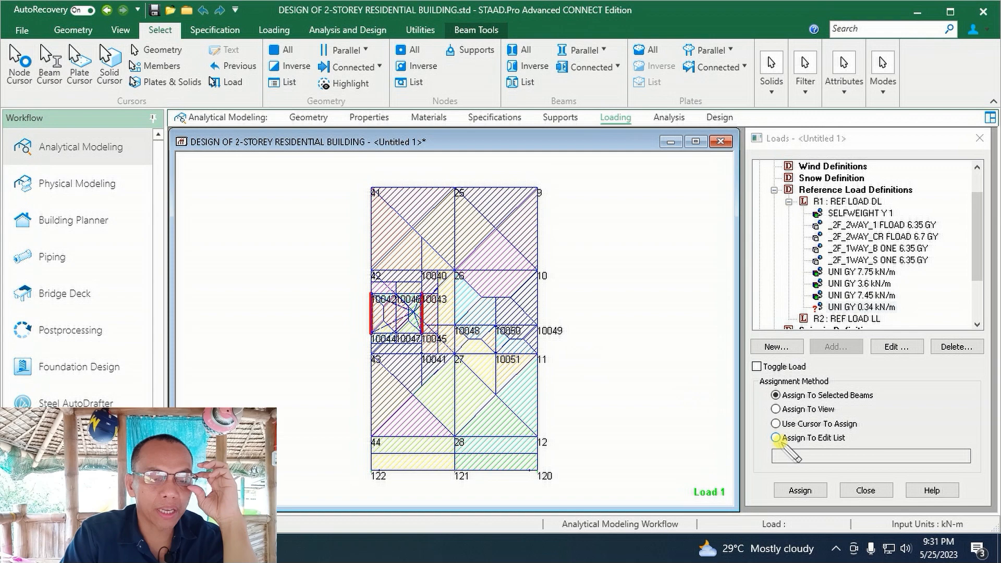
{"action": "left_click", "coordinate": [799, 490]}
{"action": "left_click", "coordinate": [892, 359]}
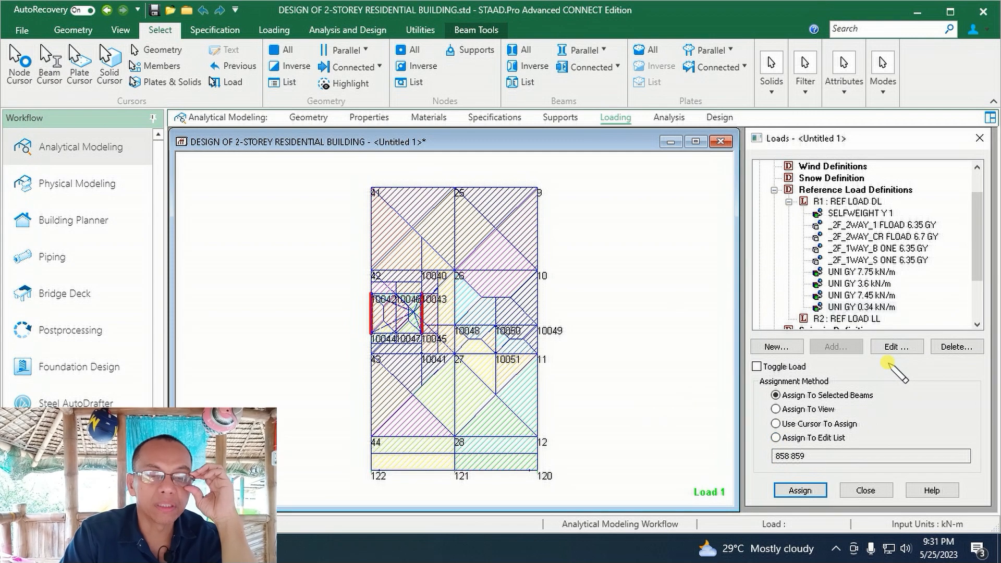
- Add a uniform member force of 0.68 kN/m in the GY direction to REF LOAD DL
{"action": "left_click", "coordinate": [855, 191]}
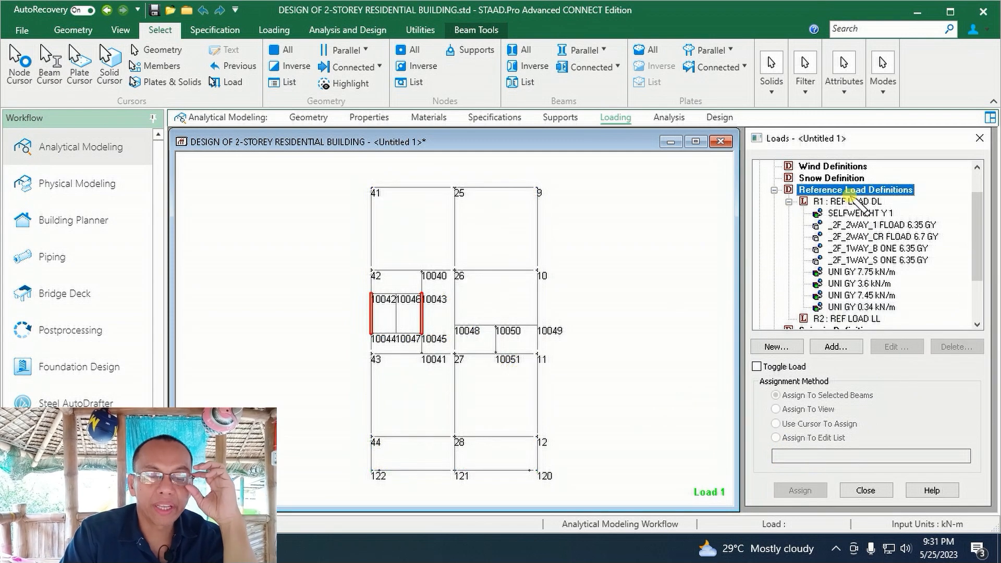
{"action": "left_click", "coordinate": [849, 201]}
{"action": "left_click", "coordinate": [838, 346]}
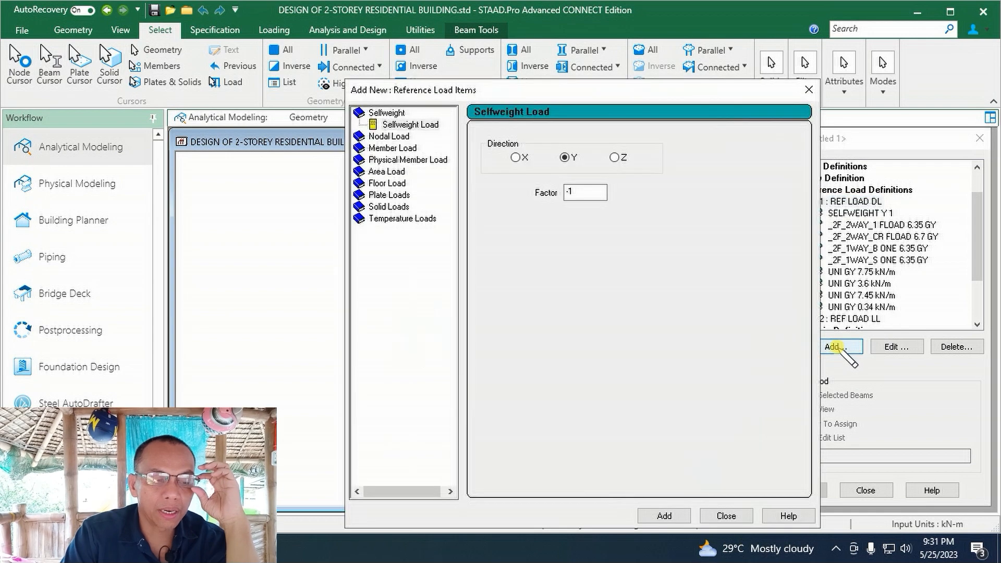
{"action": "left_click", "coordinate": [404, 149]}
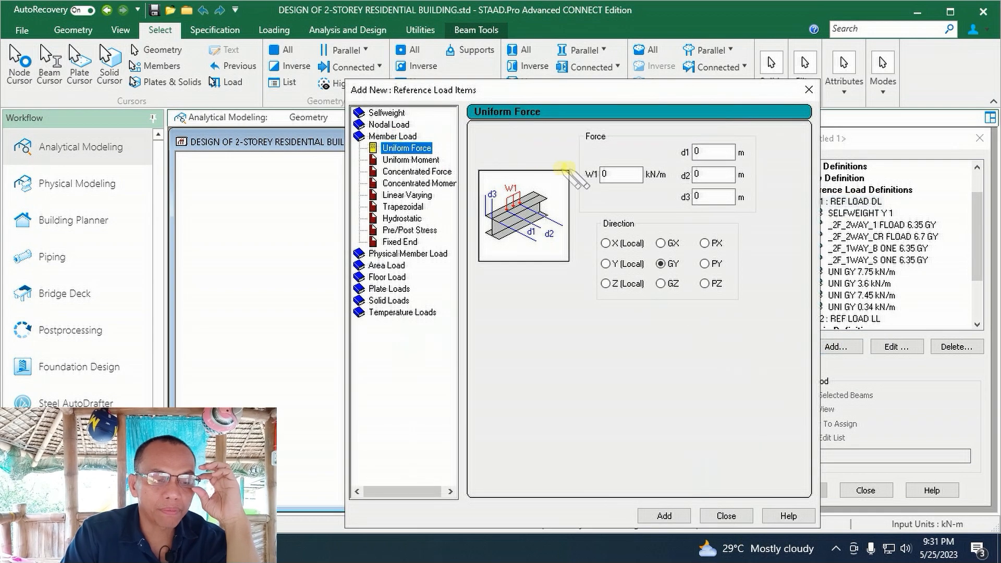
{"action": "double_click", "coordinate": [610, 174]}
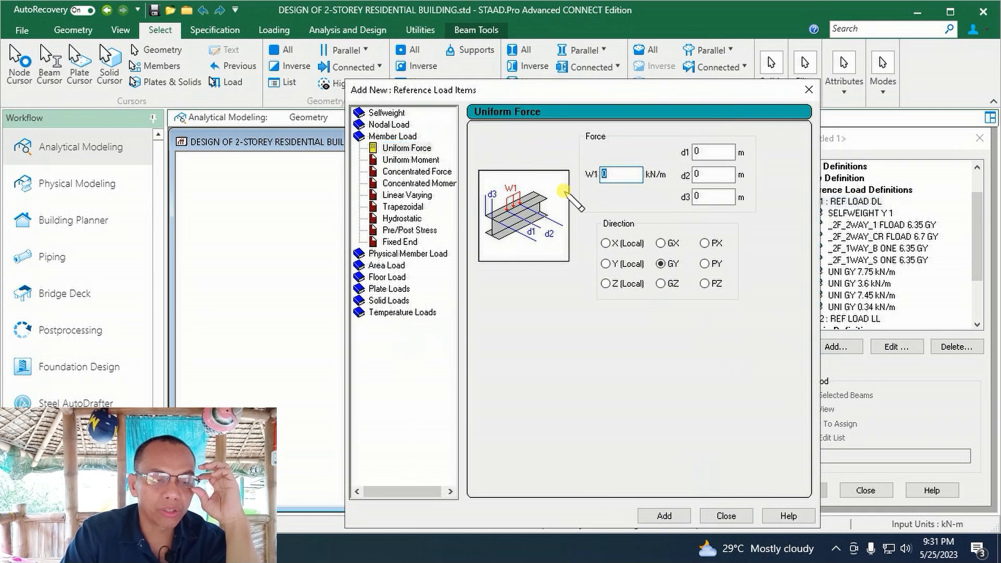
{"action": "left_click", "coordinate": [664, 515]}
{"action": "left_click", "coordinate": [665, 515]}
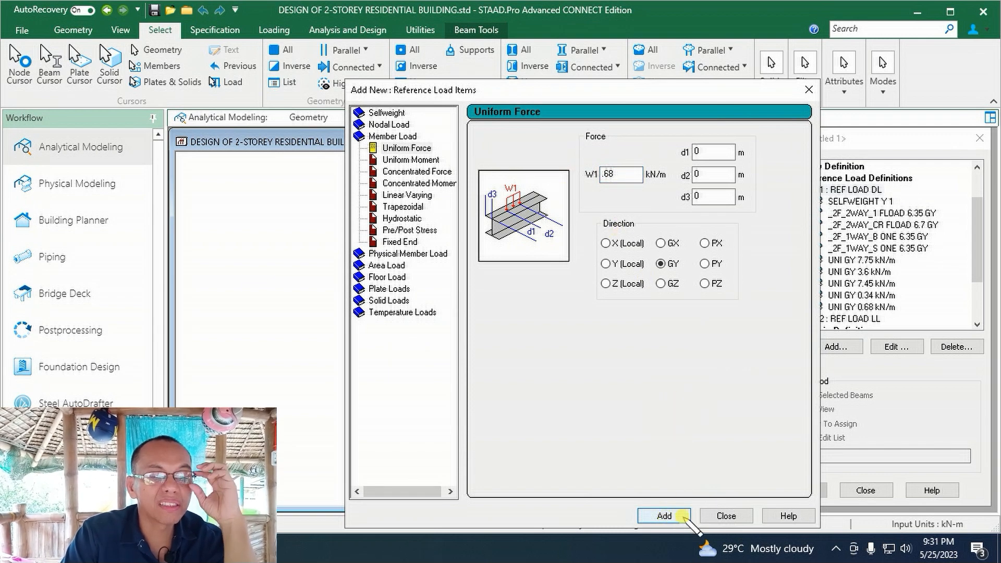
{"action": "left_click", "coordinate": [725, 516]}
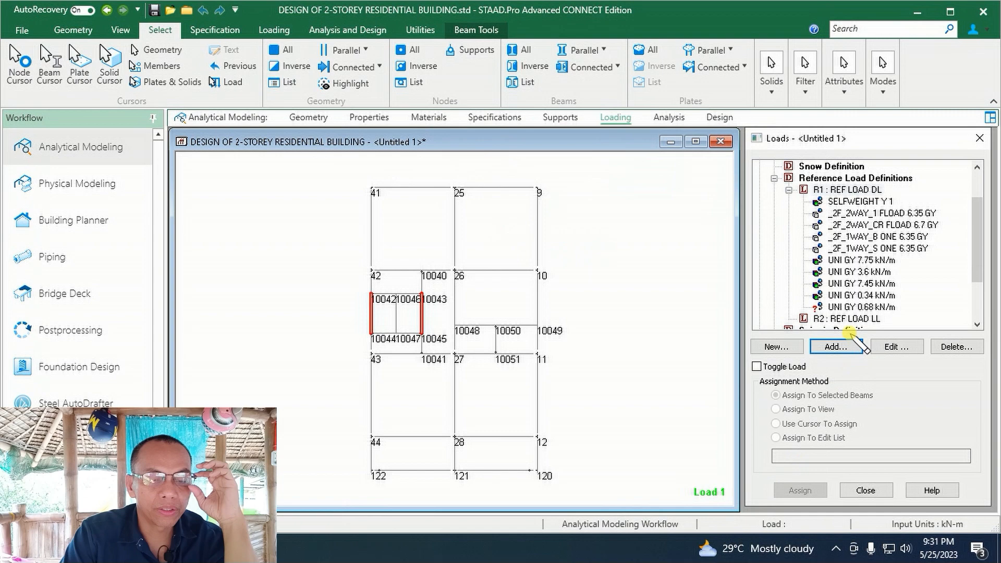
- Assign the 0.68 kN/m uniform load to the beam between nodes 10046 and 10047
{"action": "left_click", "coordinate": [860, 307]}
{"action": "left_click", "coordinate": [397, 316]}
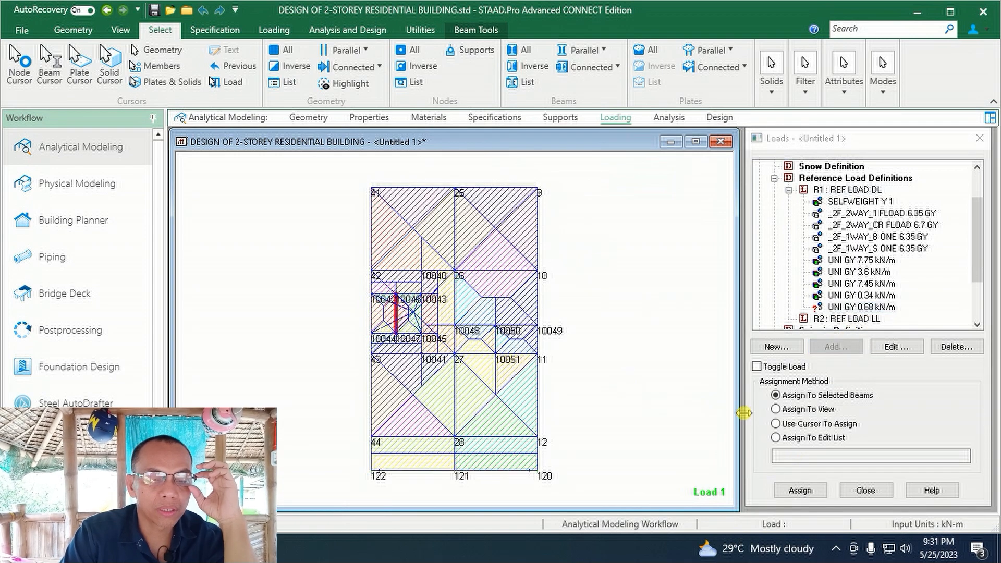
{"action": "left_click", "coordinate": [801, 490]}
{"action": "left_click", "coordinate": [886, 359]}
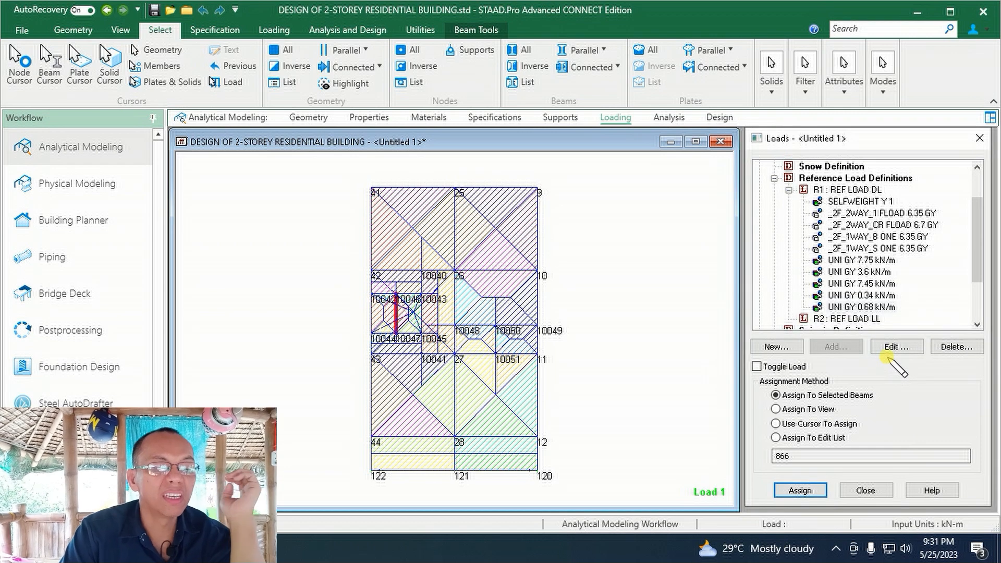
- Add a uniform member force of 0.95 kN/m in the GY direction to REF LOAD DL
{"action": "left_click", "coordinate": [855, 190]}
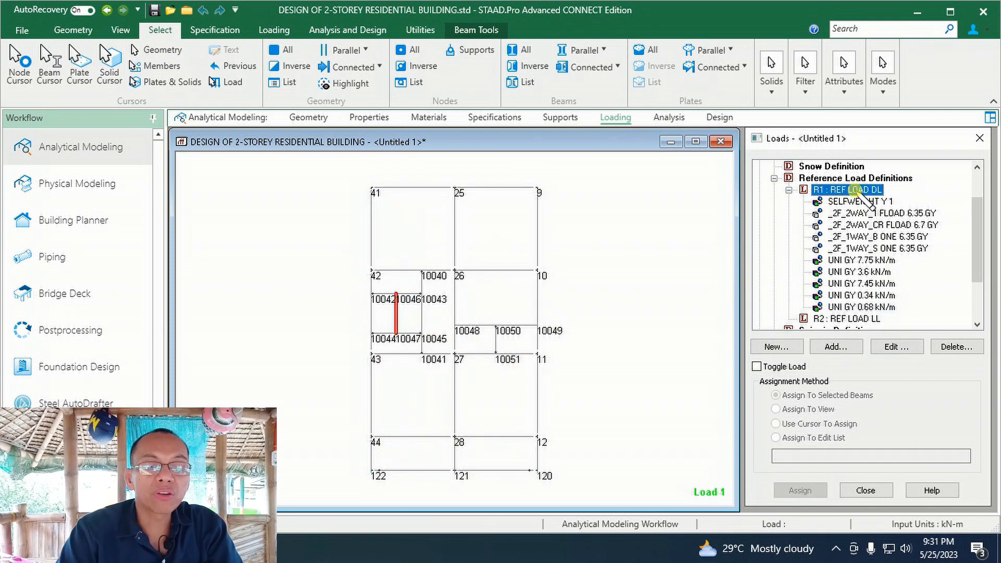
{"action": "left_click", "coordinate": [835, 347]}
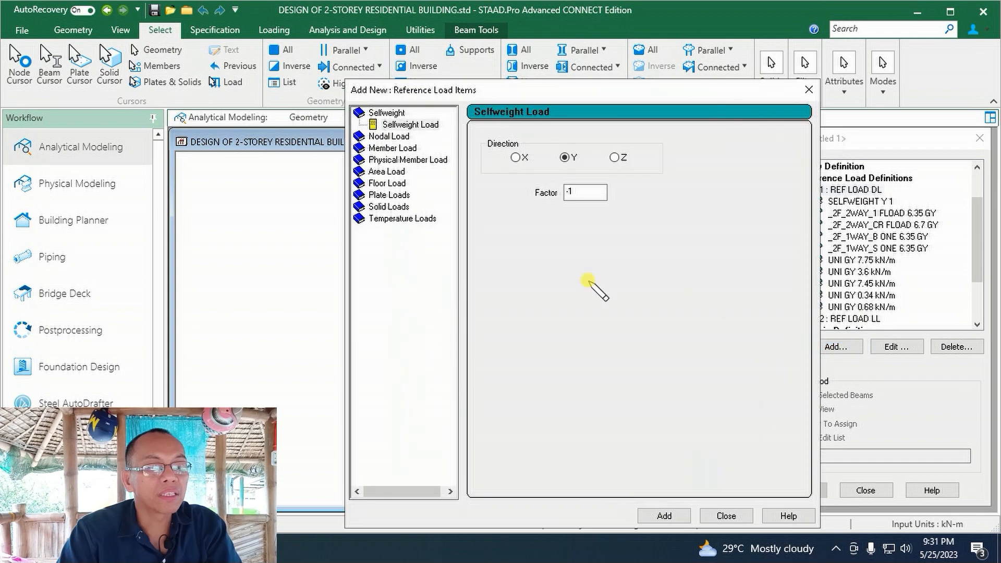
{"action": "left_click", "coordinate": [394, 148]}
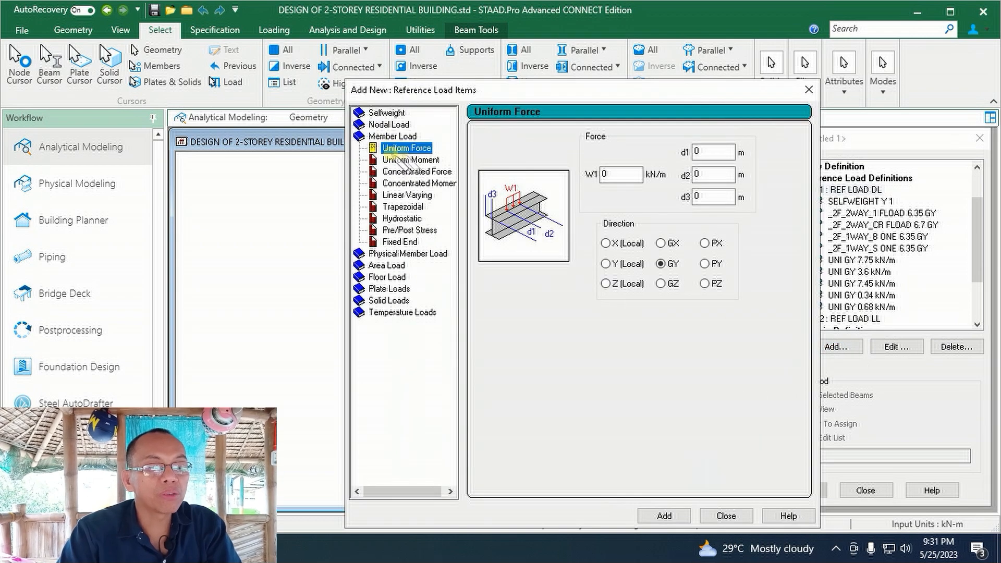
{"action": "left_click", "coordinate": [617, 174]}
{"action": "type", "text": ".95"}
{"action": "left_click", "coordinate": [665, 516]}
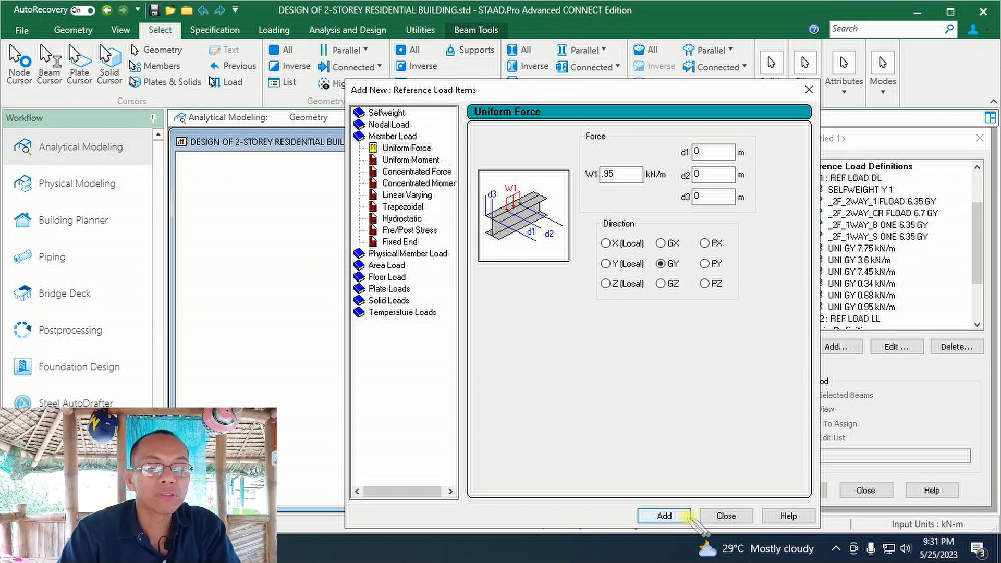
{"action": "left_click", "coordinate": [726, 515]}
- Assign the 0.95 kN/m uniform load to the interior beam lines from node 42 to 10, 43 to 11, and 25 to 28
{"action": "left_click", "coordinate": [876, 307]}
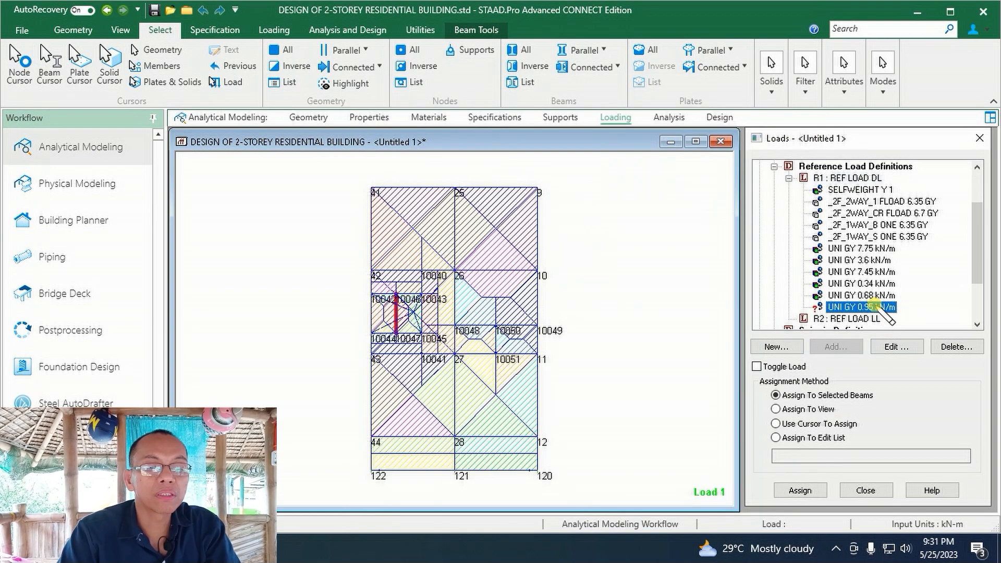
{"action": "left_click_drag", "start_coordinate": [356, 263], "coordinate": [546, 272]}
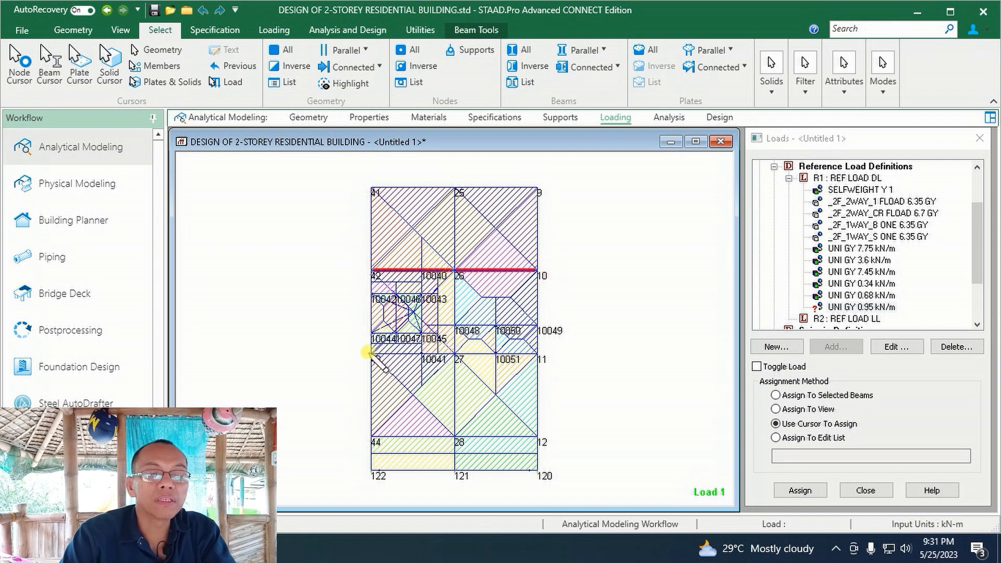
{"action": "left_click_drag", "start_coordinate": [362, 349], "coordinate": [568, 362]}
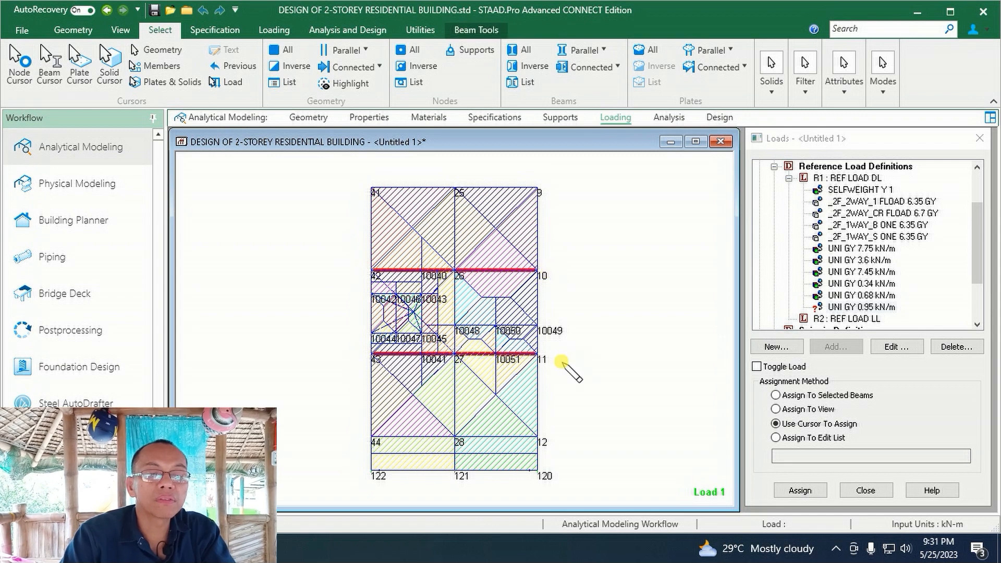
{"action": "left_click_drag", "start_coordinate": [450, 174], "coordinate": [459, 444]}
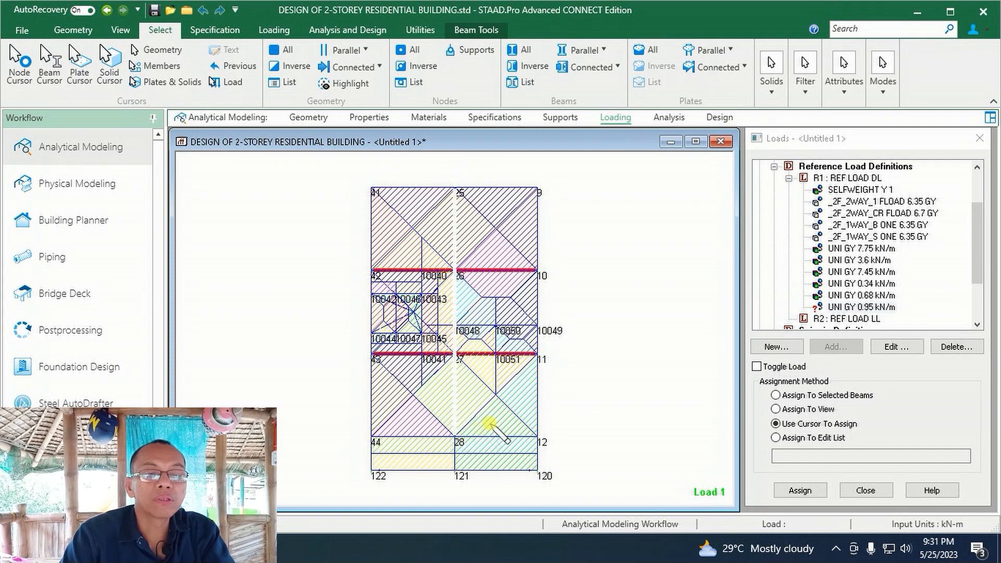
{"action": "left_click", "coordinate": [816, 397]}
{"action": "left_click", "coordinate": [800, 490]}
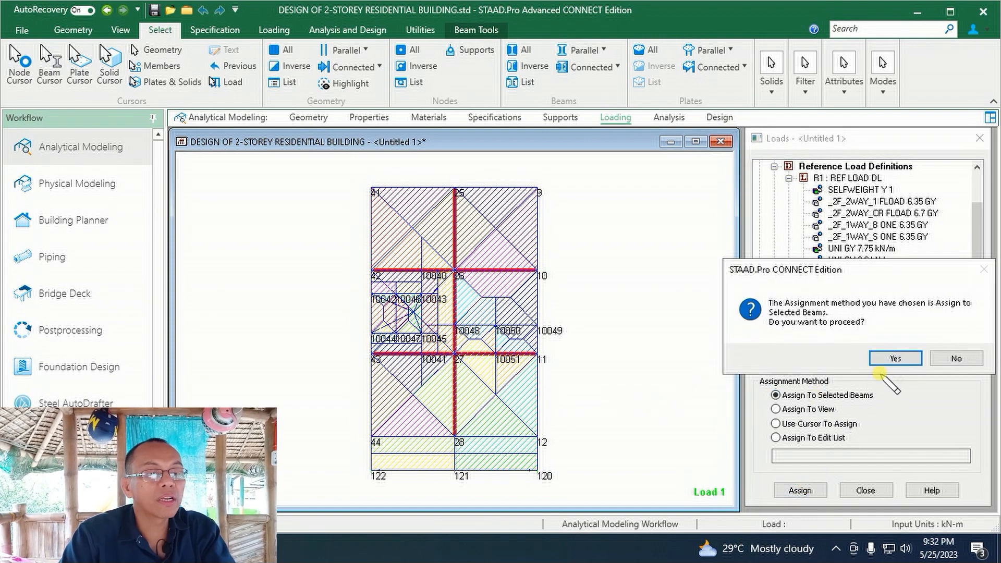
{"action": "left_click", "coordinate": [891, 355]}
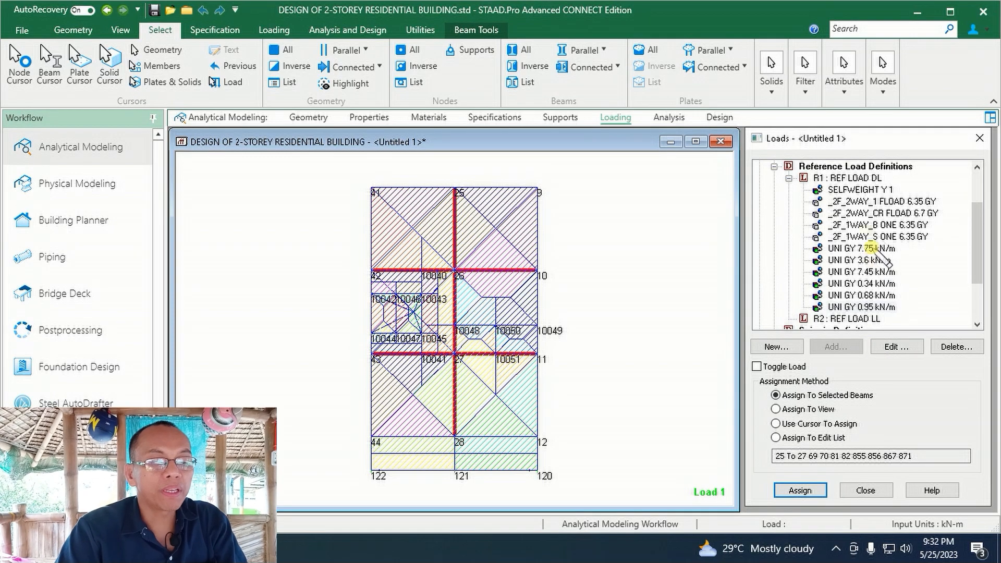
- Isolate the horizontal beams of the level below the second floor from the whole structure in a new view, shown in plan
{"action": "left_click", "coordinate": [113, 30]}
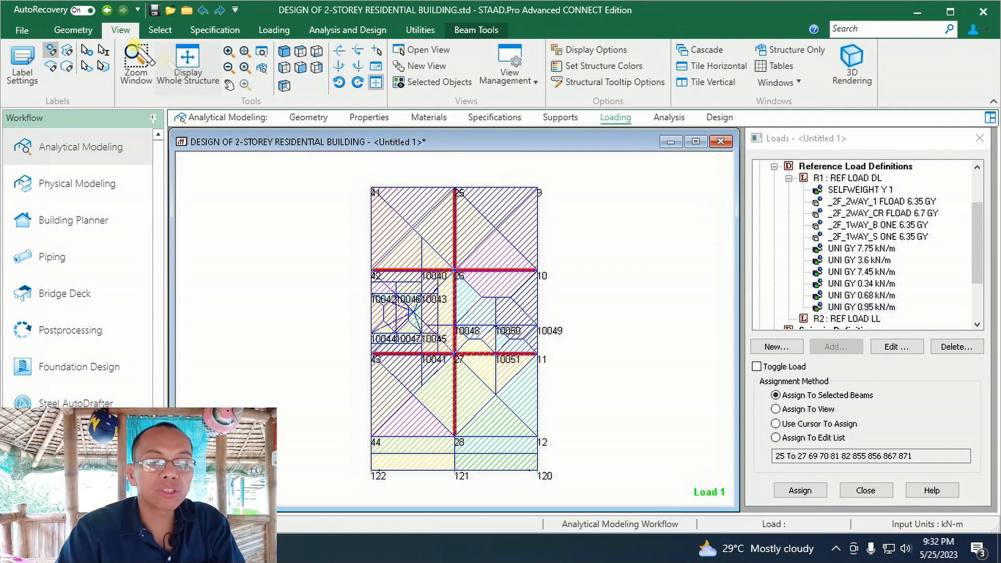
{"action": "left_click", "coordinate": [187, 62]}
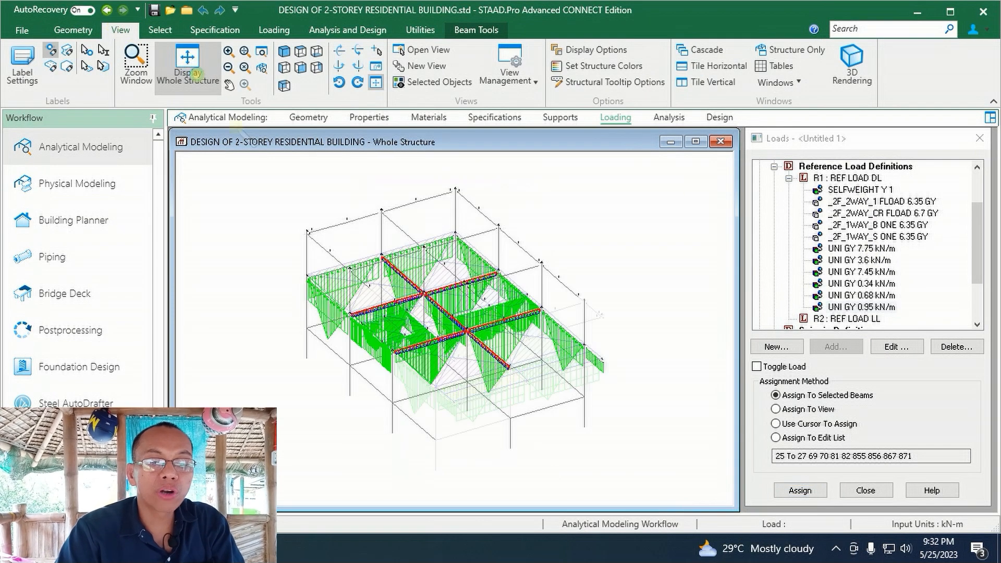
{"action": "left_click", "coordinate": [284, 67]}
{"action": "left_click", "coordinate": [217, 389]}
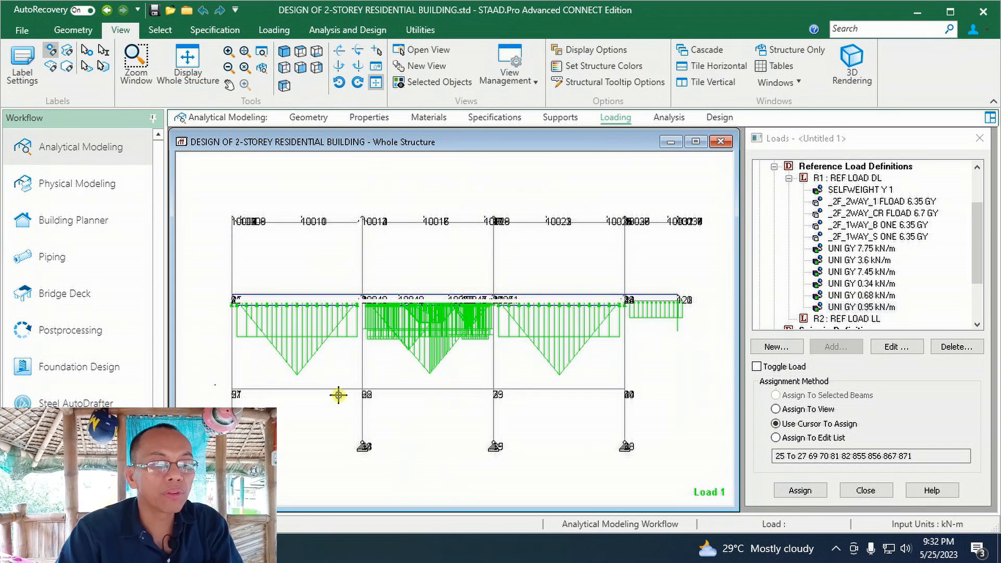
{"action": "right_click", "coordinate": [658, 364]}
{"action": "left_click", "coordinate": [683, 332]}
{"action": "left_click", "coordinate": [672, 310]}
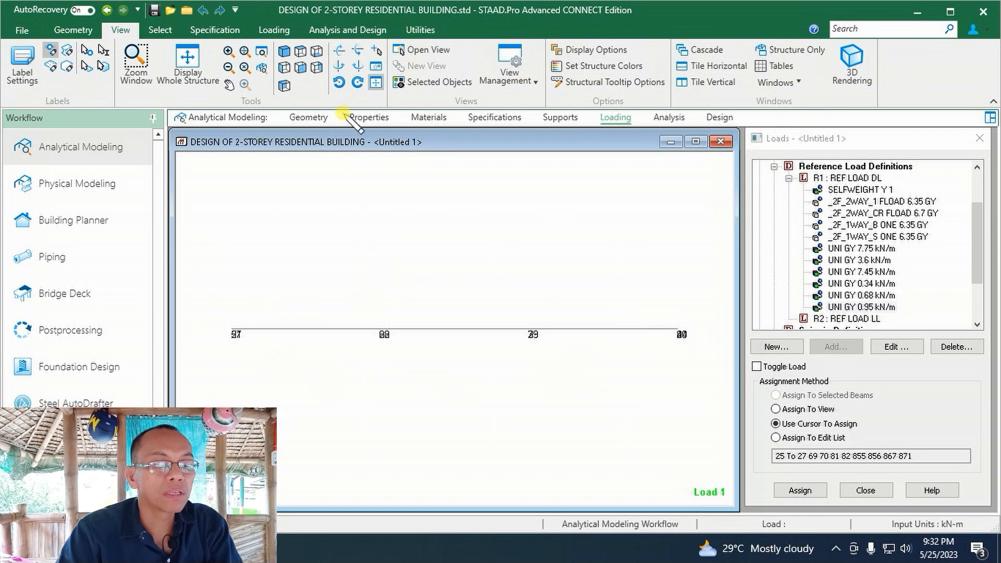
{"action": "left_click", "coordinate": [301, 51]}
- Add a uniform member force of 9.61 kN/m in the GY direction to REF LOAD DL
{"action": "left_click", "coordinate": [847, 178]}
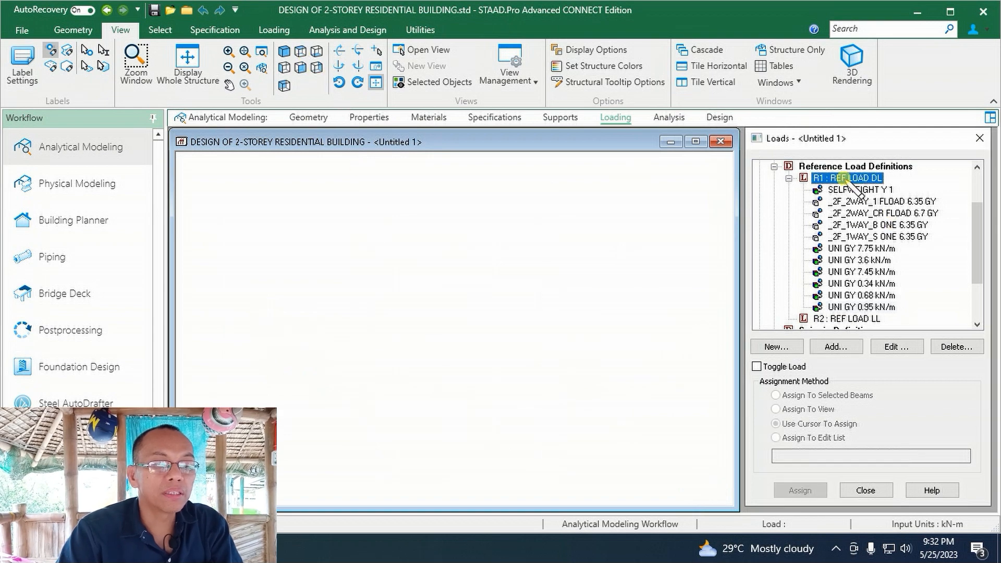
{"action": "left_click", "coordinate": [836, 347]}
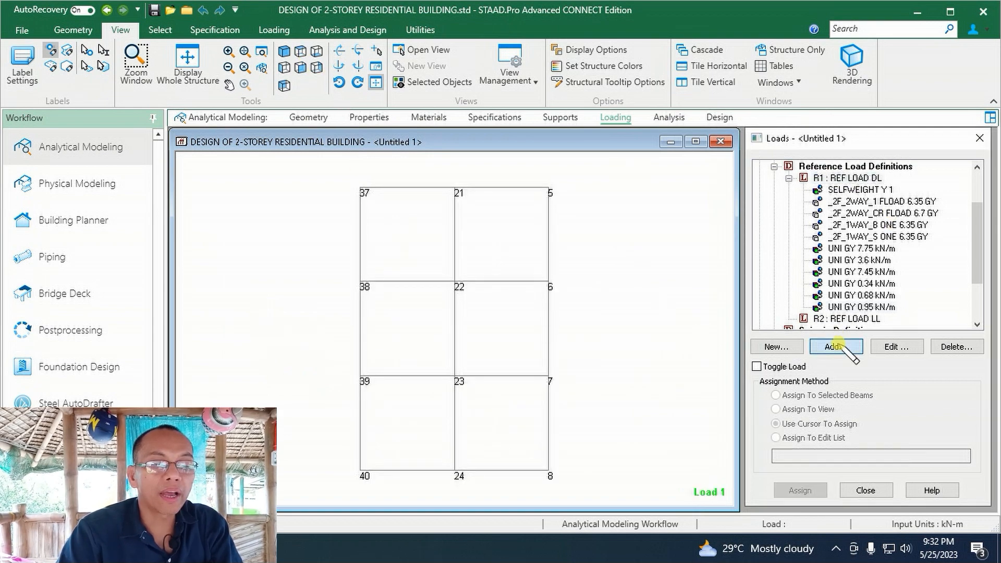
{"action": "left_click", "coordinate": [393, 148]}
{"action": "double_click", "coordinate": [609, 174]}
{"action": "type", "text": "9.61"}
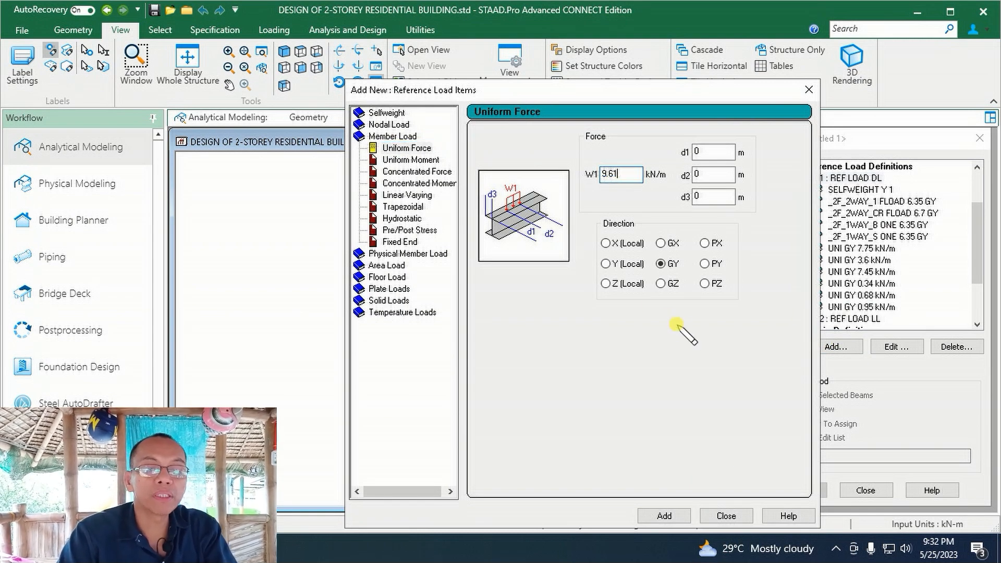
{"action": "left_click", "coordinate": [664, 516]}
{"action": "left_click", "coordinate": [726, 516]}
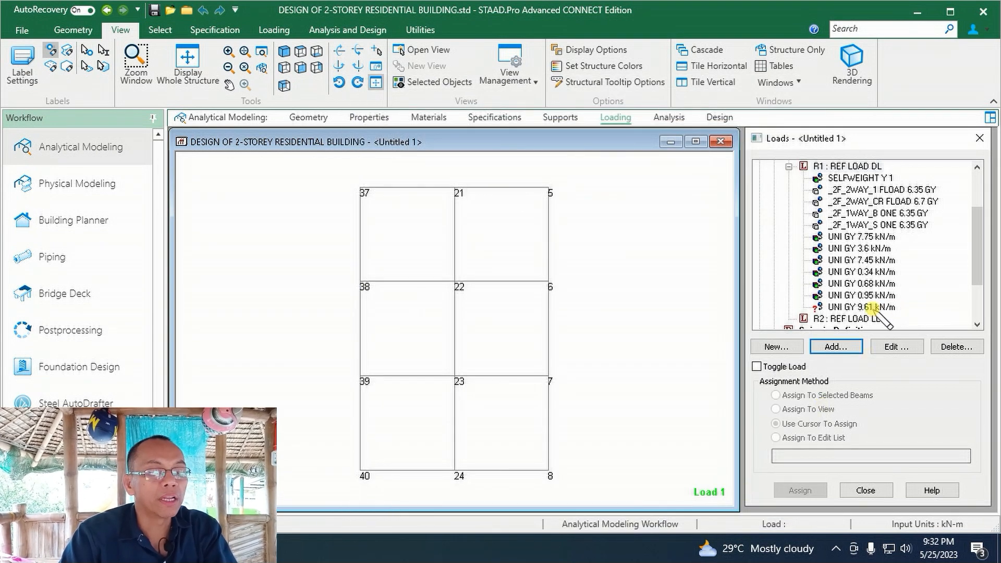
- Assign the 9.61 kN/m uniform load to all perimeter beams between corner nodes 37, 5, 8 and 40
{"action": "left_click", "coordinate": [867, 308]}
{"action": "left_click_drag", "start_coordinate": [343, 179], "coordinate": [371, 477]}
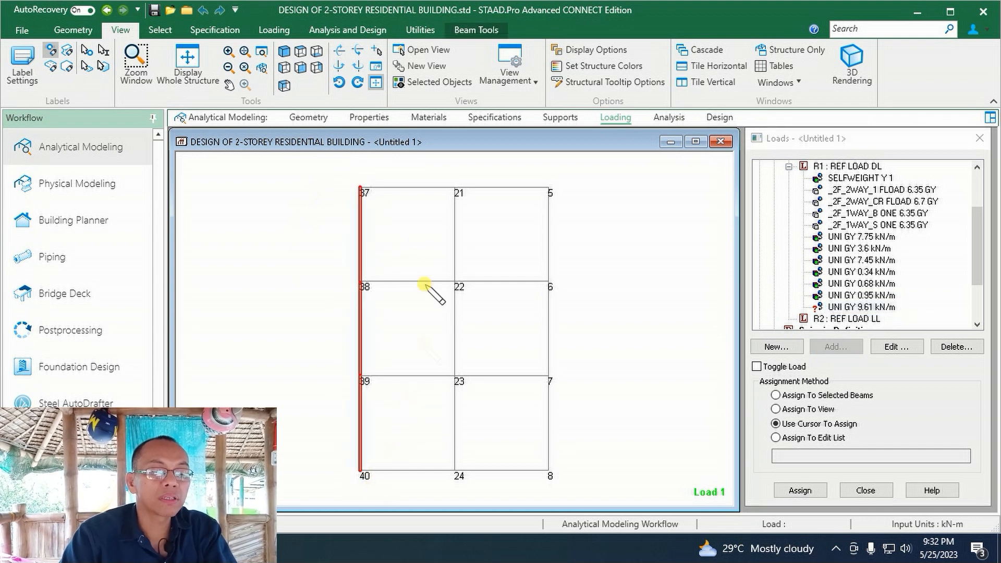
{"action": "left_click_drag", "start_coordinate": [558, 176], "coordinate": [538, 477]}
{"action": "left_click_drag", "start_coordinate": [326, 184], "coordinate": [565, 196]}
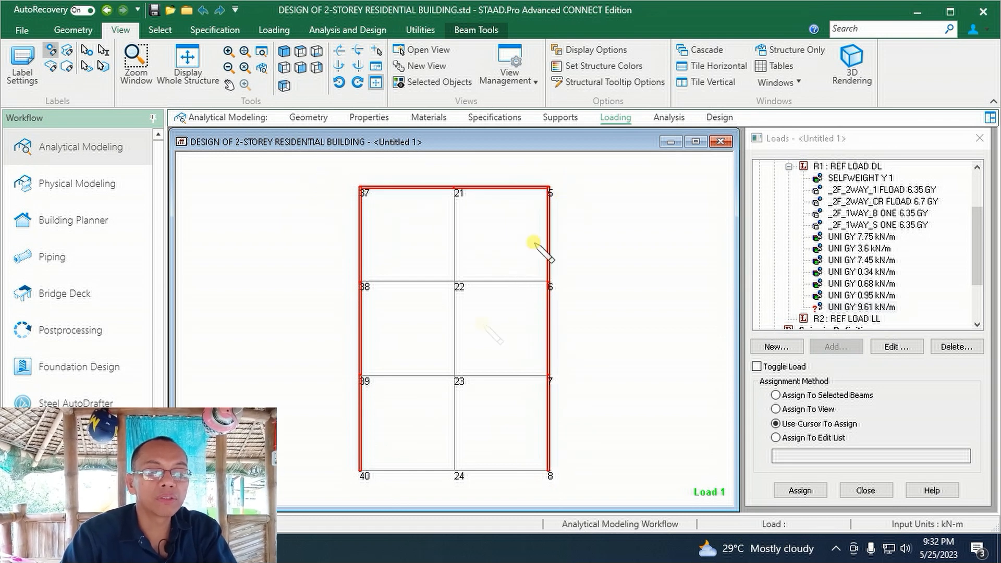
{"action": "left_click_drag", "start_coordinate": [341, 460], "coordinate": [565, 477]}
{"action": "left_click", "coordinate": [792, 395]}
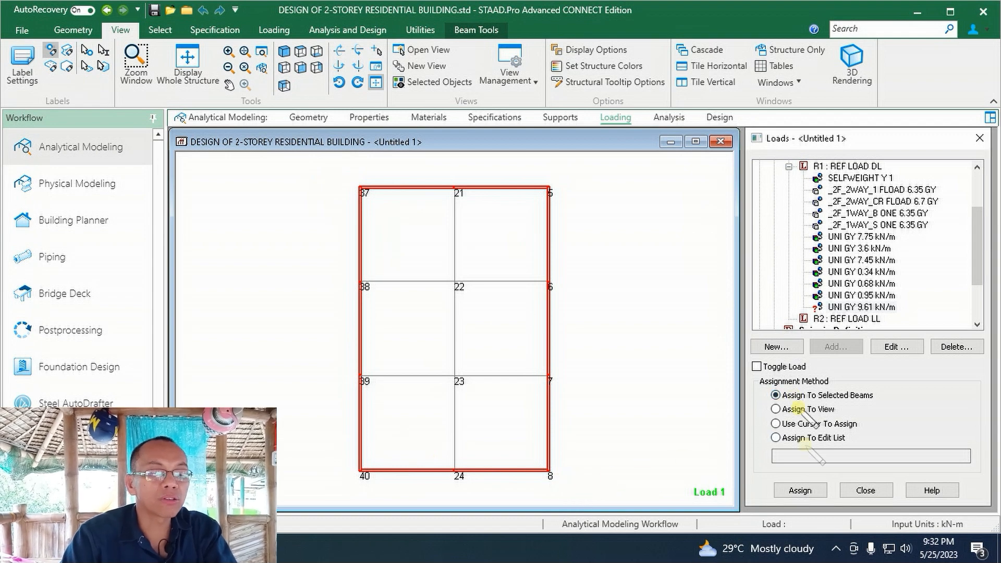
{"action": "left_click", "coordinate": [800, 490]}
{"action": "left_click", "coordinate": [894, 359]}
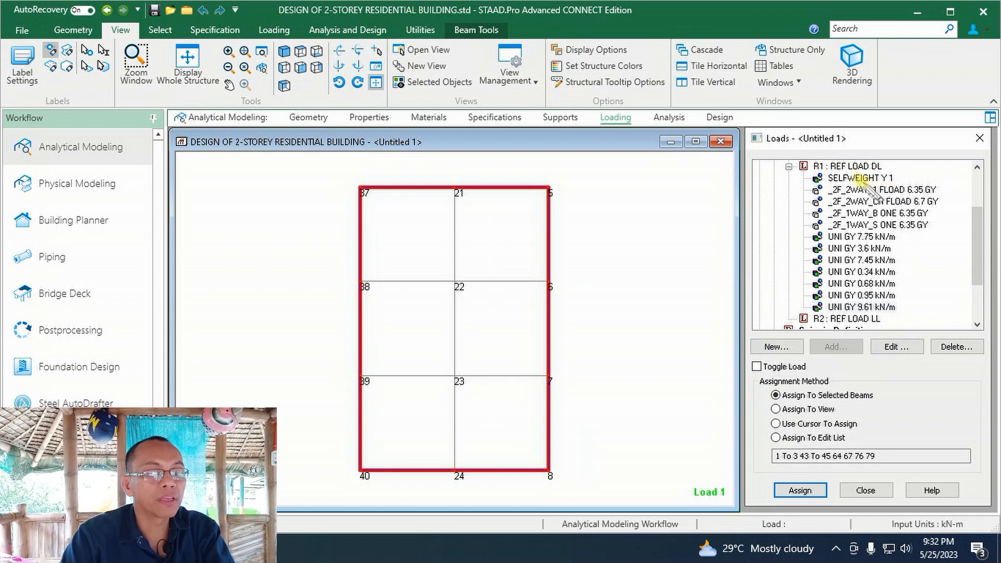
- Add a uniform member force of 1.2 kN/m in the GY direction to REF LOAD DL
{"action": "left_click", "coordinate": [847, 166]}
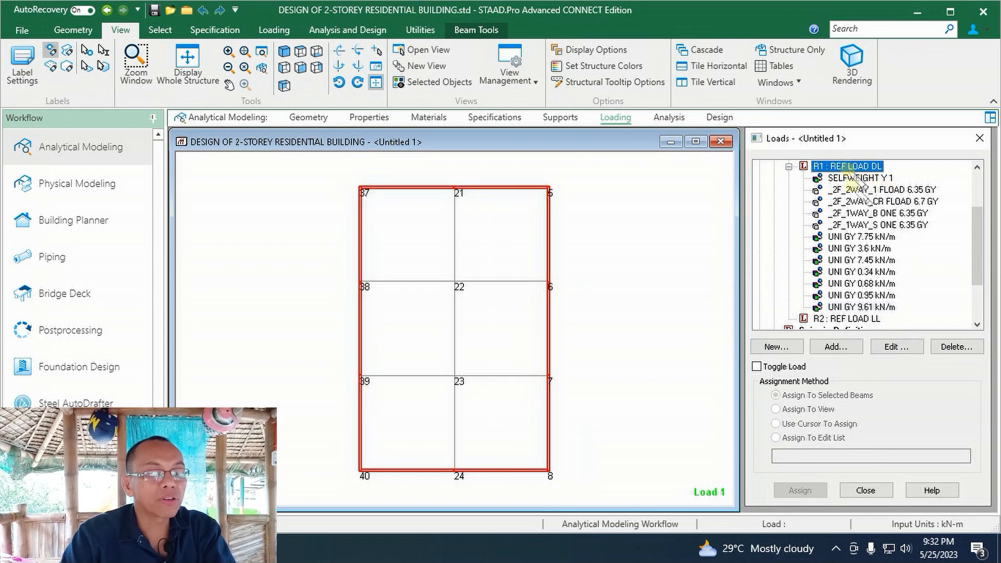
{"action": "left_click", "coordinate": [834, 347]}
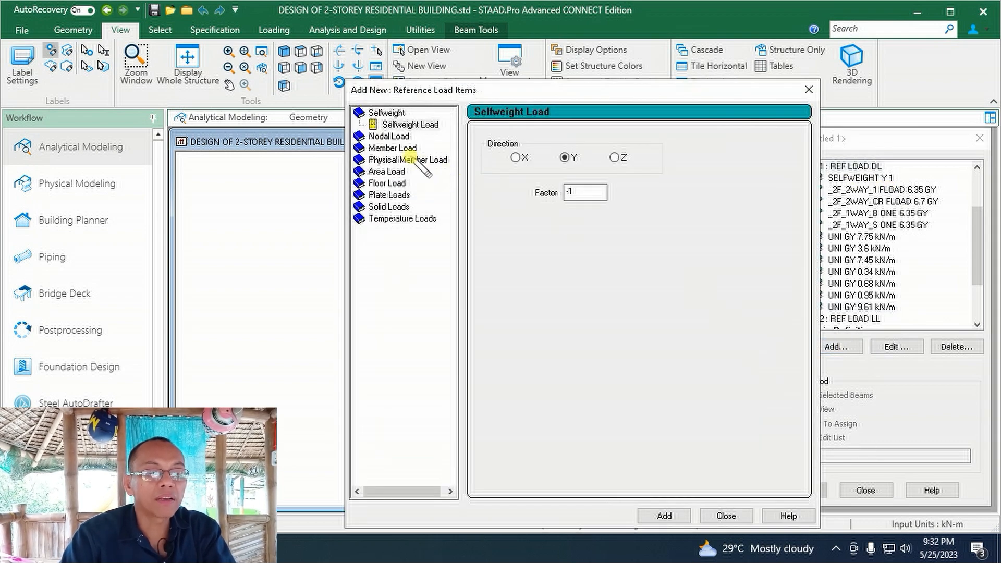
{"action": "left_click", "coordinate": [402, 148]}
{"action": "left_click_drag", "start_coordinate": [619, 174], "coordinate": [552, 177]}
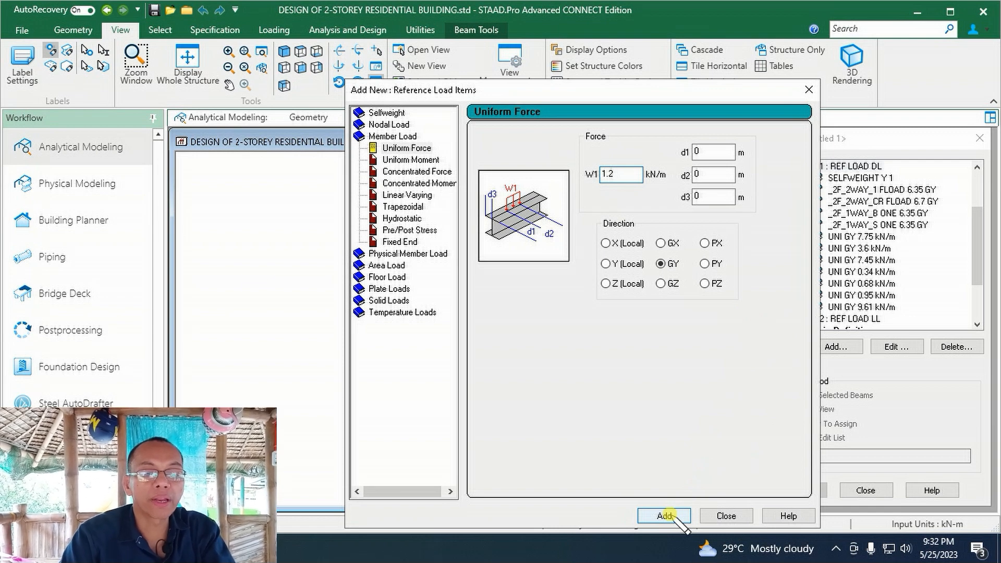
{"action": "left_click", "coordinate": [664, 516]}
{"action": "left_click", "coordinate": [710, 515]}
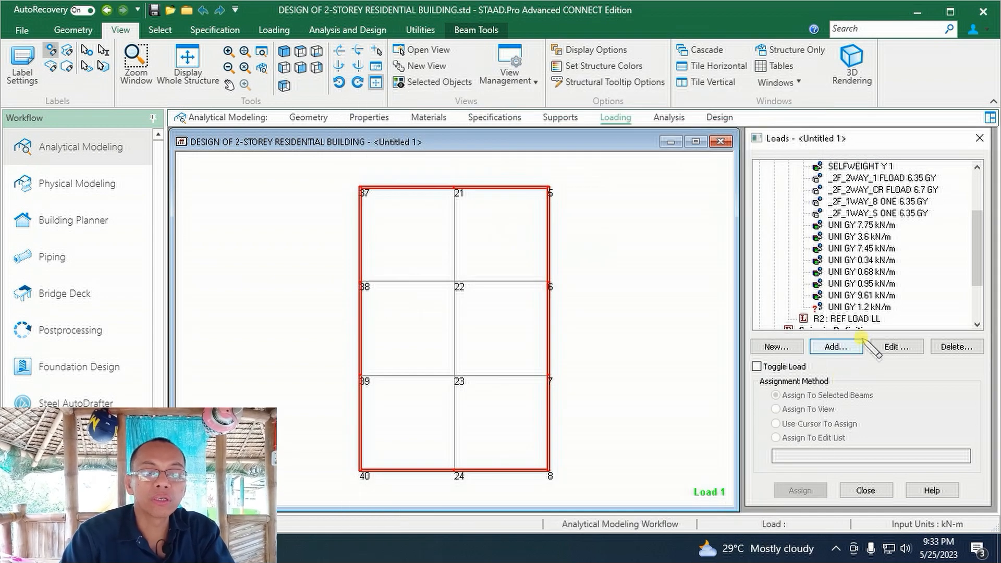
- Assign the 1.2 kN/m uniform load to the interior beam lines 38 to 6, 39 to 7 and 21 to 24, and redisplay the whole structure
{"action": "left_click", "coordinate": [861, 308]}
{"action": "left_click_drag", "start_coordinate": [345, 274], "coordinate": [570, 288]}
{"action": "left_click_drag", "start_coordinate": [340, 369], "coordinate": [557, 381]}
{"action": "left_click_drag", "start_coordinate": [443, 171], "coordinate": [462, 484]}
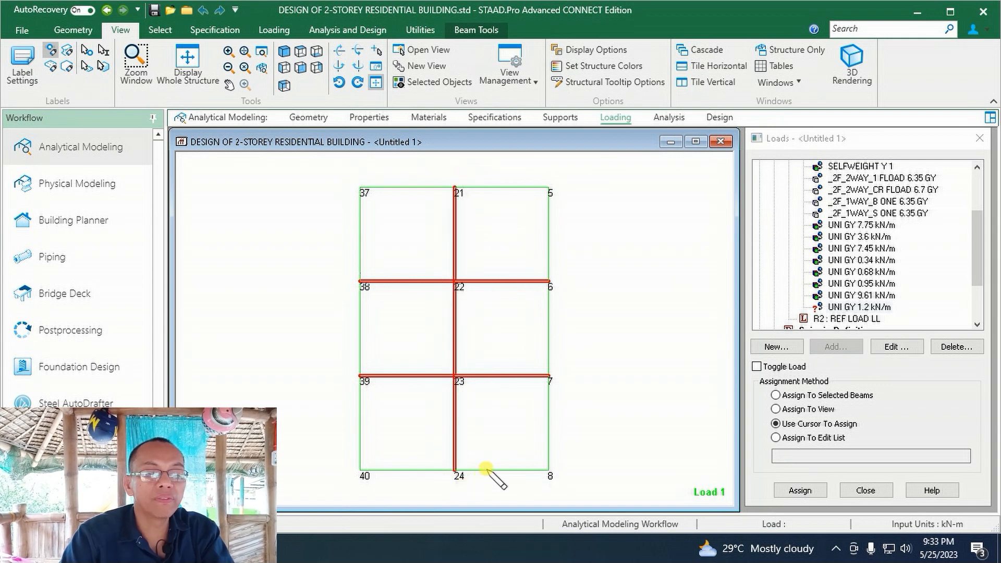
{"action": "left_click", "coordinate": [803, 396]}
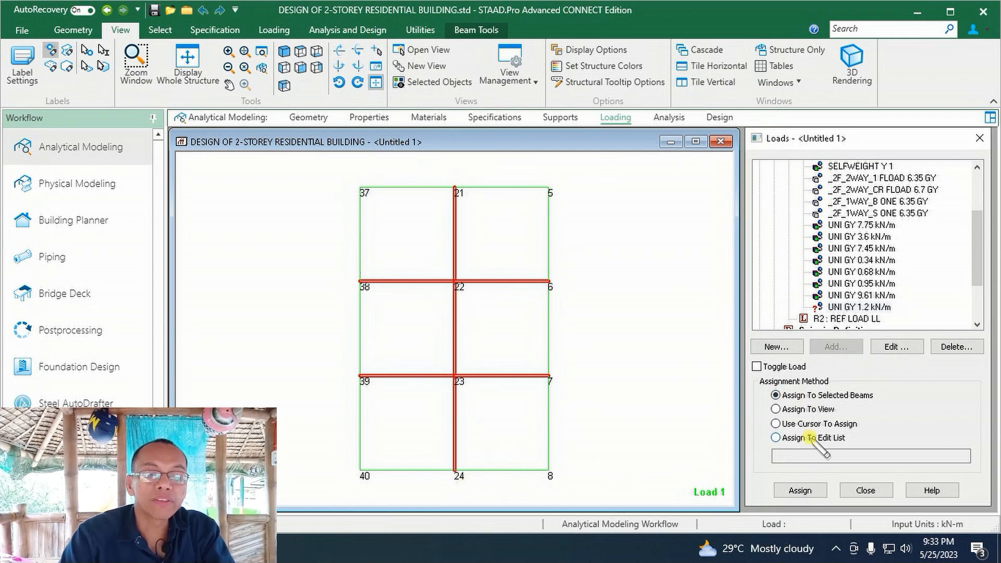
{"action": "left_click", "coordinate": [812, 493]}
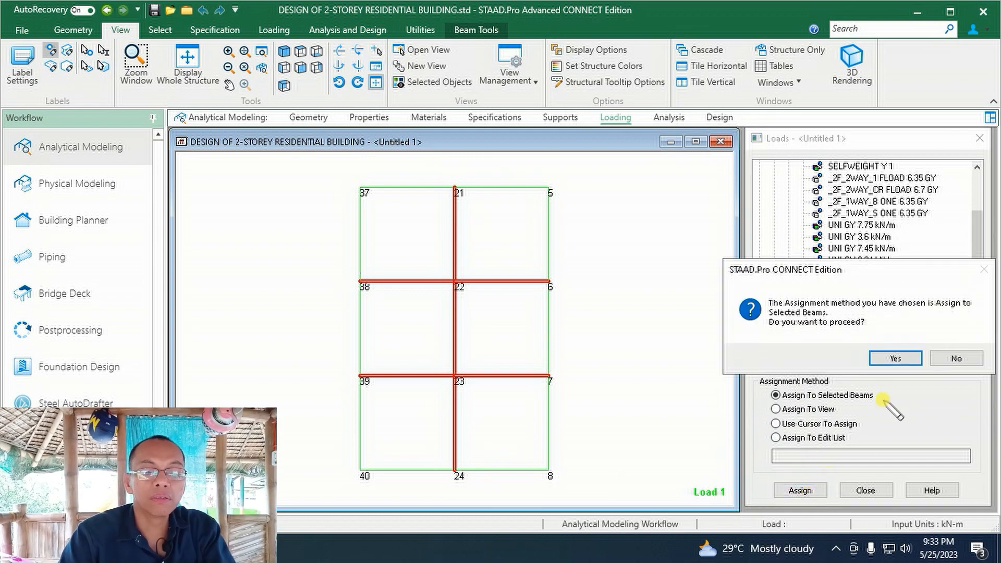
{"action": "left_click", "coordinate": [895, 359]}
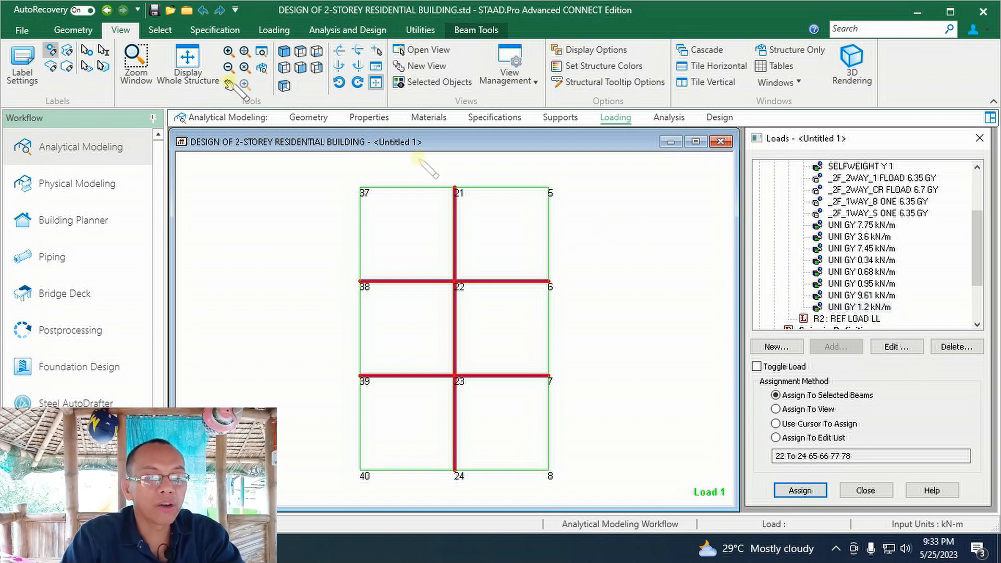
{"action": "left_click", "coordinate": [188, 60]}
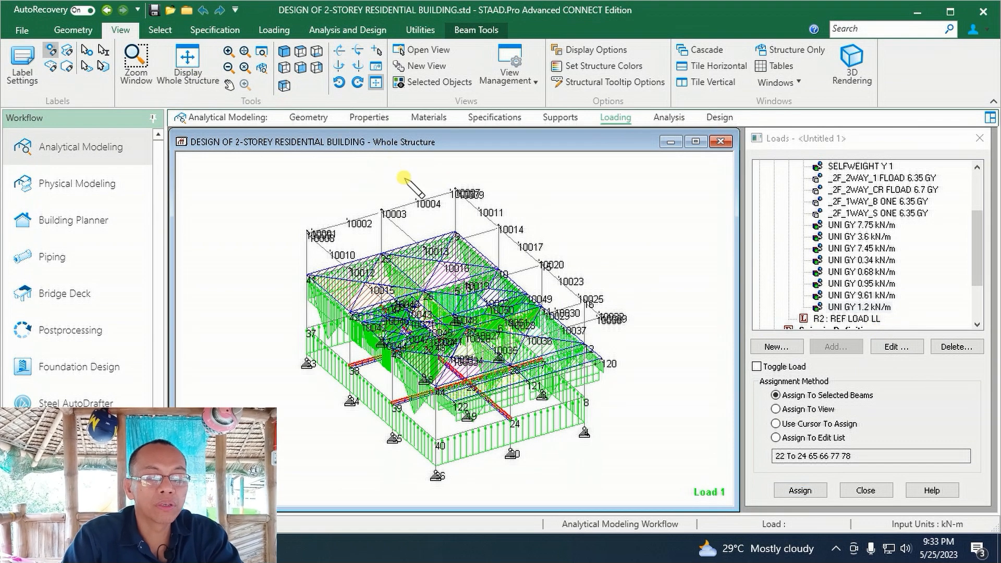
{"action": "left_click", "coordinate": [516, 191]}
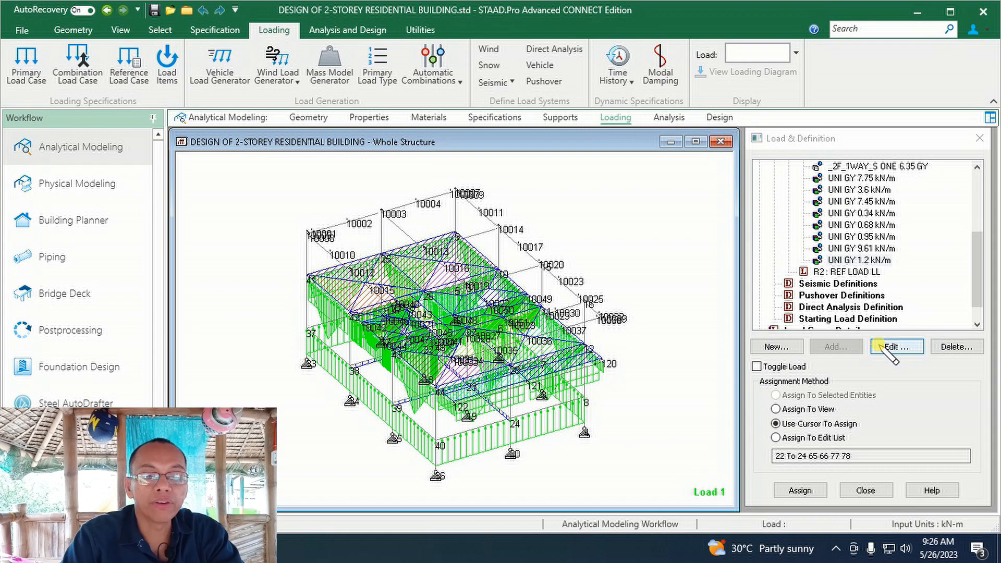
- Add a 1.9 kN/m2 Global Y floor load on member group _2F_2WAY_1 to REF LOAD LL
{"action": "left_click", "coordinate": [858, 272]}
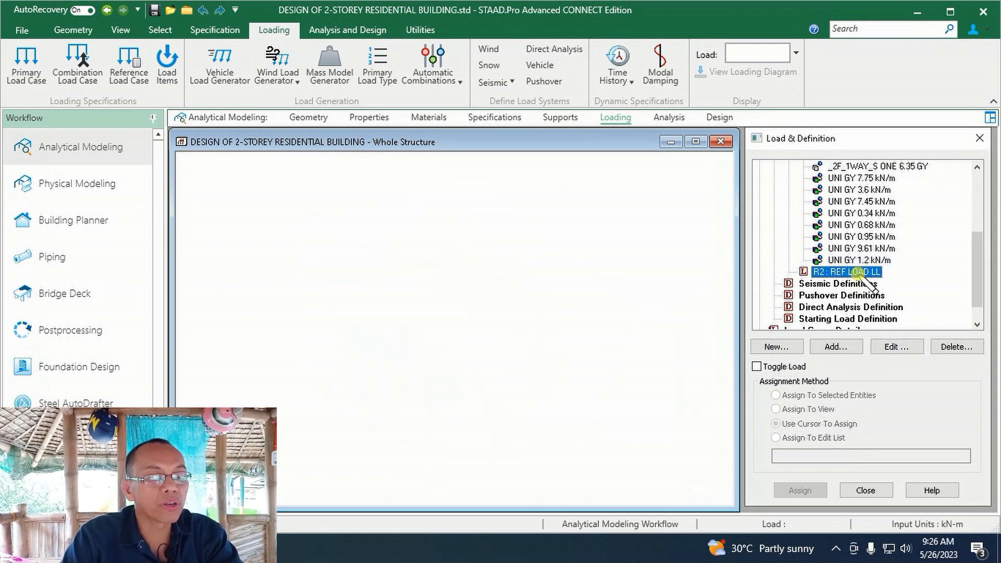
{"action": "left_click", "coordinate": [835, 346]}
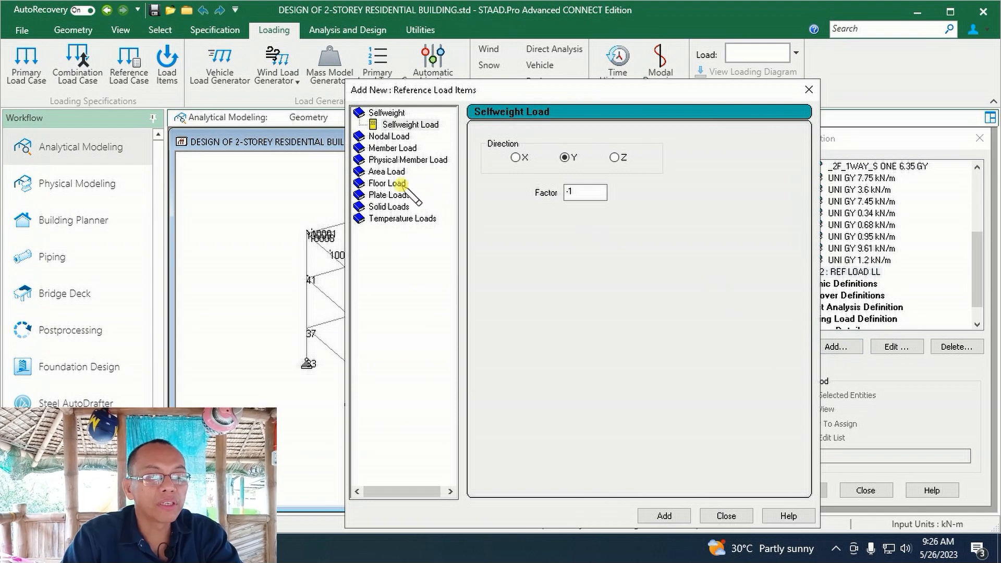
{"action": "left_click", "coordinate": [399, 183]}
{"action": "left_click", "coordinate": [560, 163]}
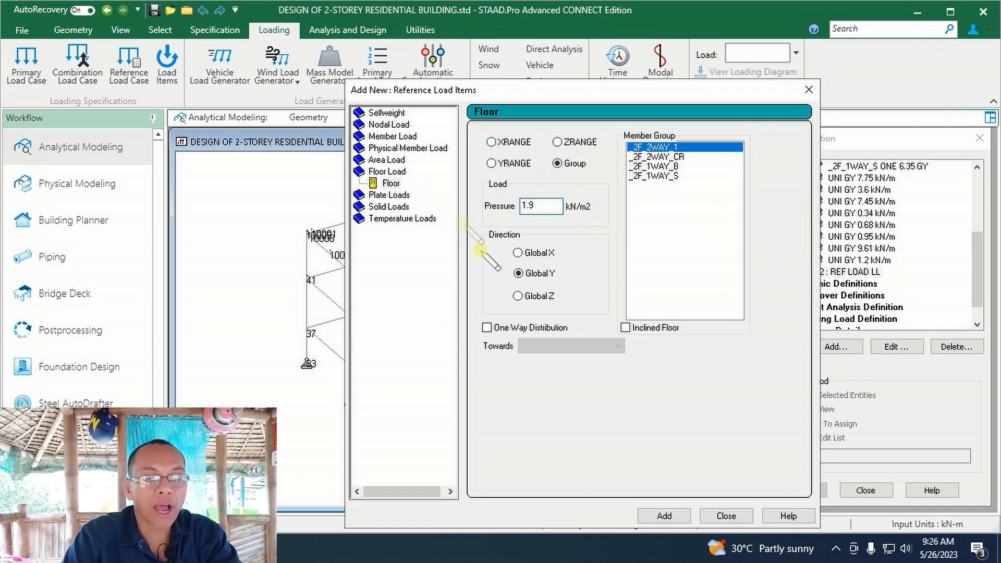
{"action": "left_click", "coordinate": [665, 515]}
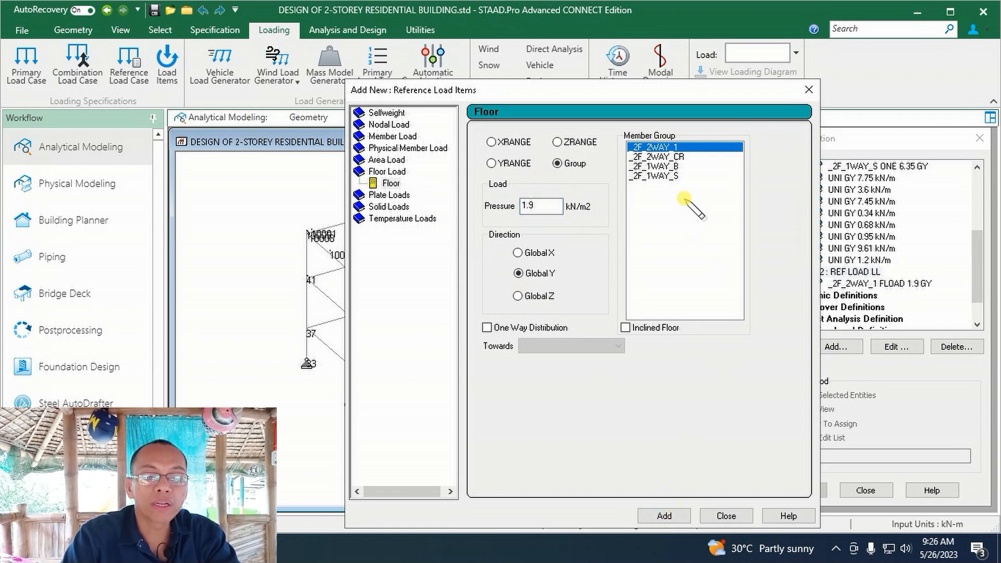
- Add a 2.9 kN/m2 floor load with one-way distribution on member group _2F_1WAY_B to REF LOAD LL
{"action": "left_click", "coordinate": [656, 165]}
{"action": "left_click_drag", "start_coordinate": [548, 206], "coordinate": [464, 211]}
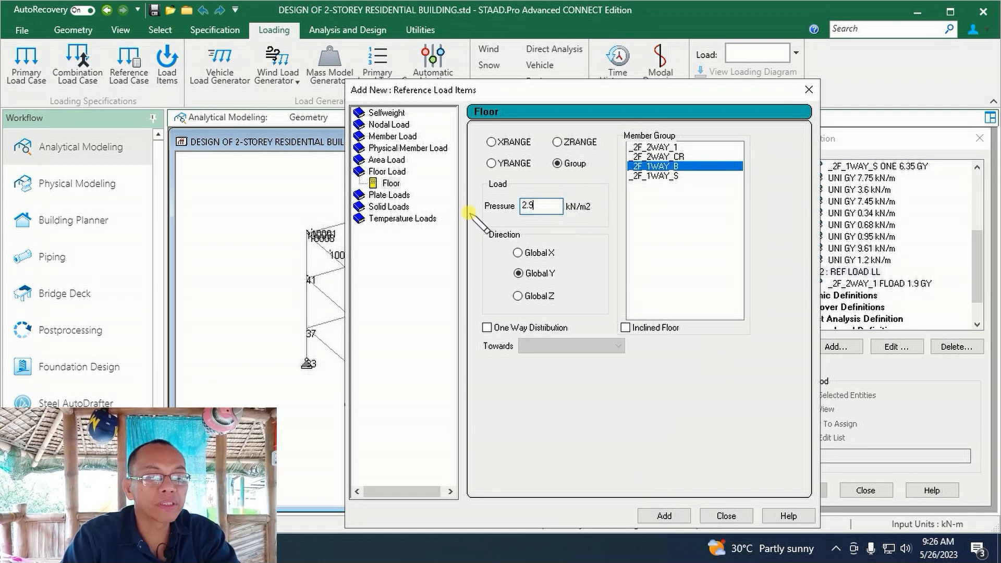
{"action": "left_click", "coordinate": [487, 327]}
{"action": "left_click", "coordinate": [663, 515]}
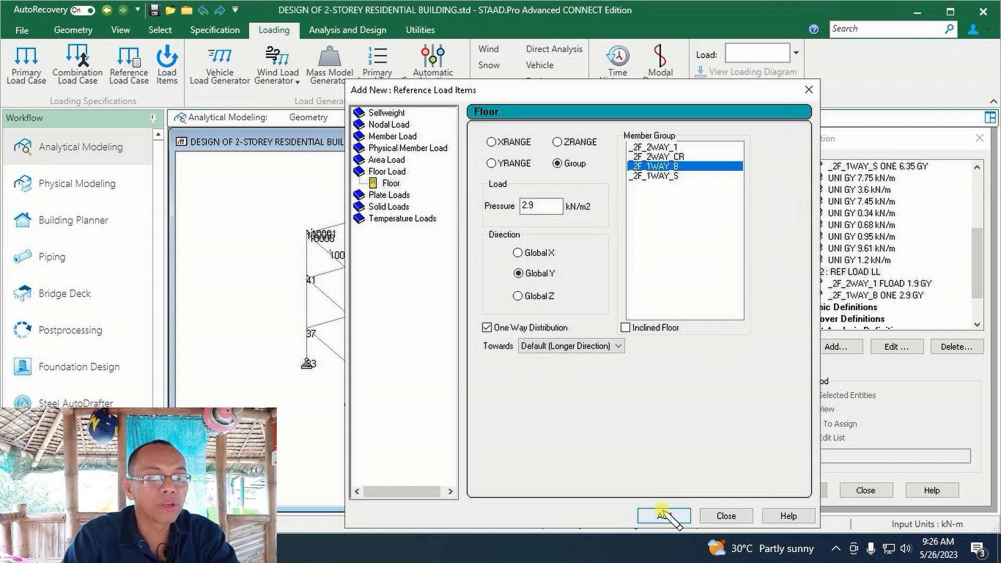
- Add a 1.9 kN/m2 floor load without one-way distribution on member group _2F_2WAY_CR to REF LOAD LL
{"action": "left_click", "coordinate": [487, 327]}
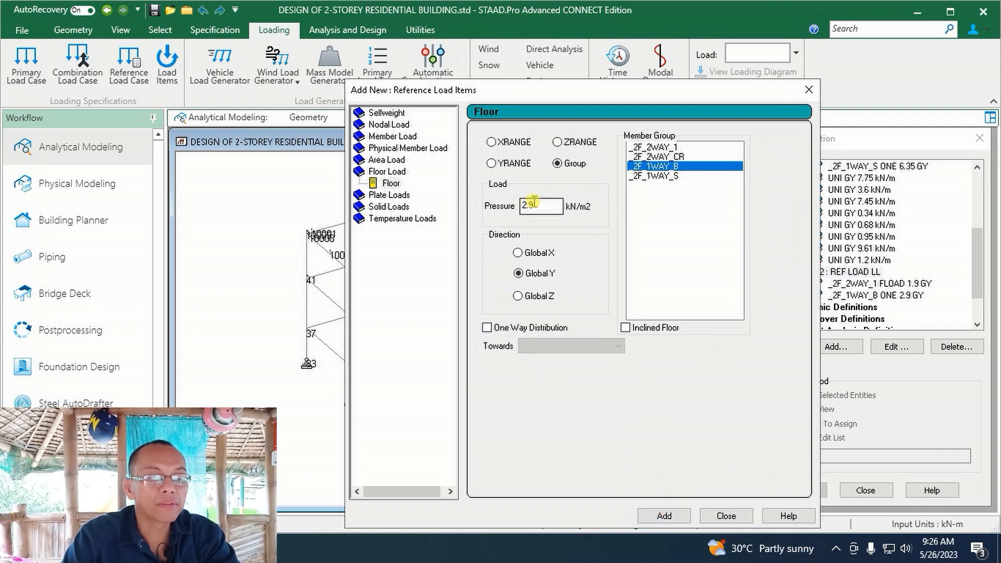
{"action": "left_click_drag", "start_coordinate": [537, 204], "coordinate": [464, 222]}
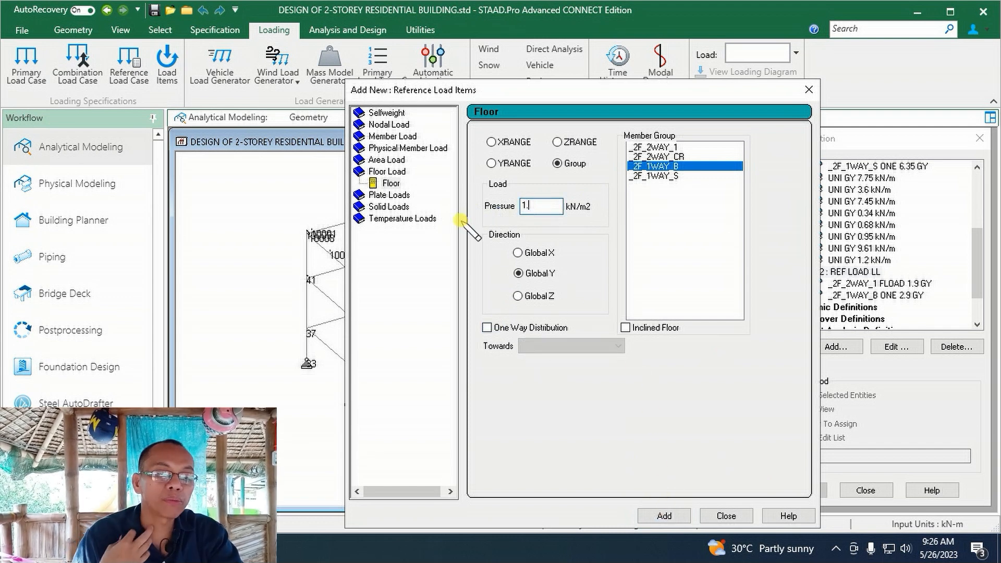
{"action": "type", "text": "1.9"}
{"action": "left_click", "coordinate": [671, 157]}
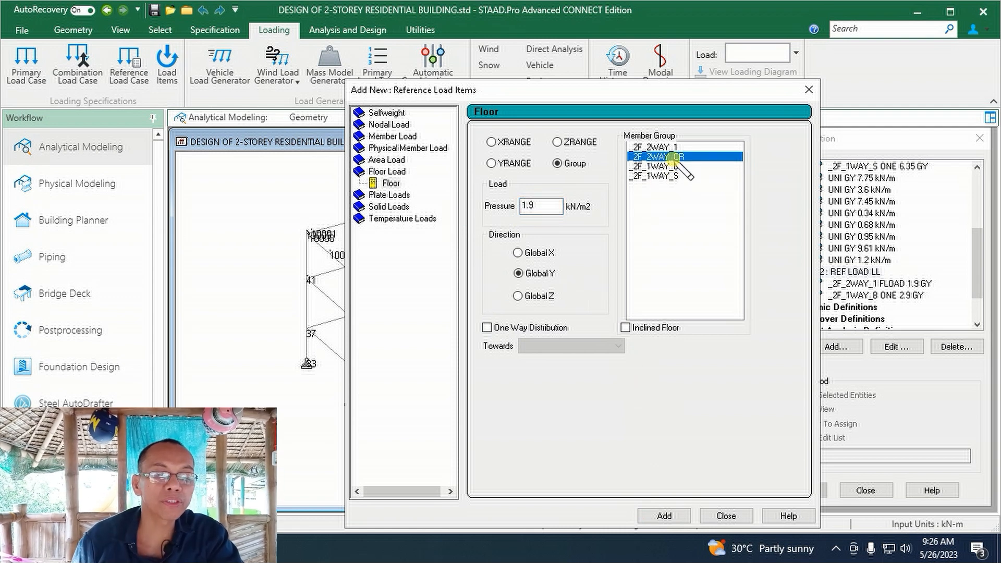
{"action": "left_click", "coordinate": [664, 515]}
- Add a 1.9 kN/m2 floor load with one-way distribution on member group _2F_1WAY_S to REF LOAD LL
{"action": "left_click", "coordinate": [683, 176]}
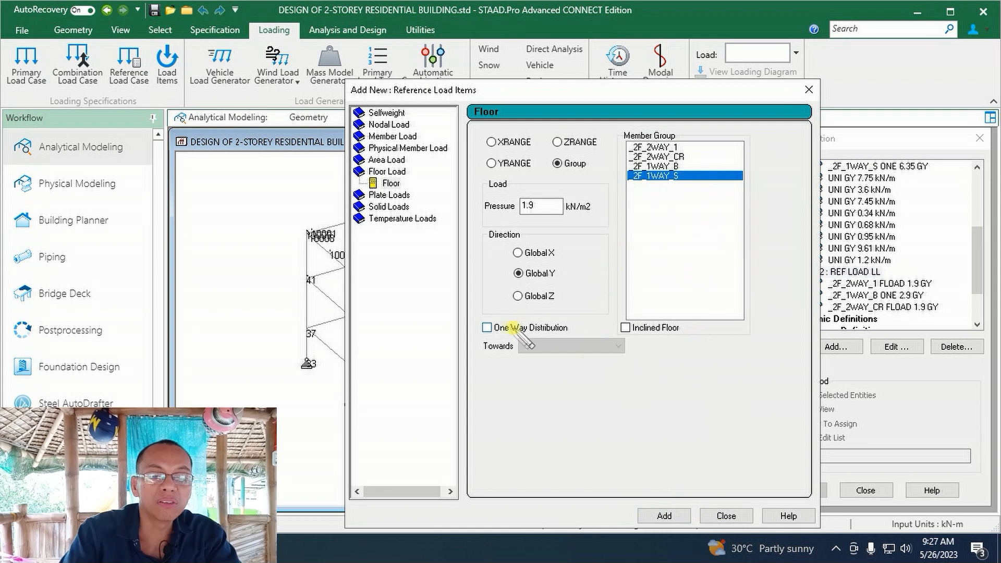
{"action": "left_click", "coordinate": [487, 327]}
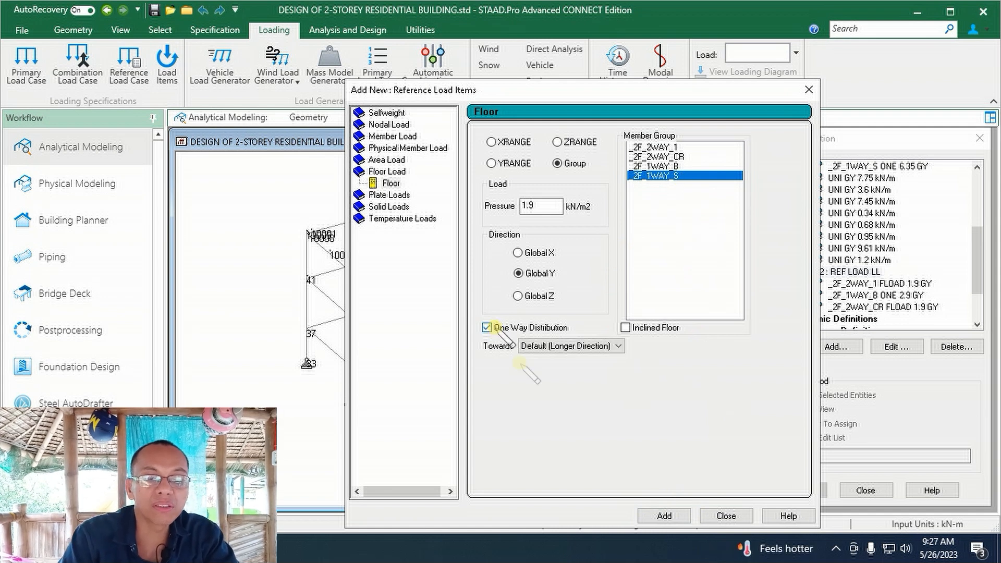
{"action": "left_click", "coordinate": [662, 515]}
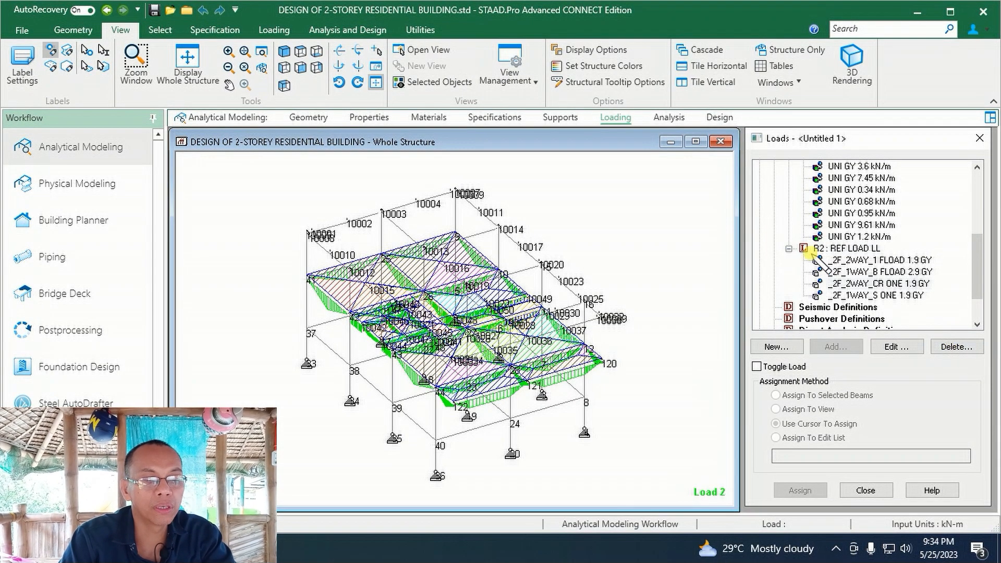
- Examine the height of the second-floor level above the supports in the side elevation of the structure
{"action": "left_click", "coordinate": [284, 67]}
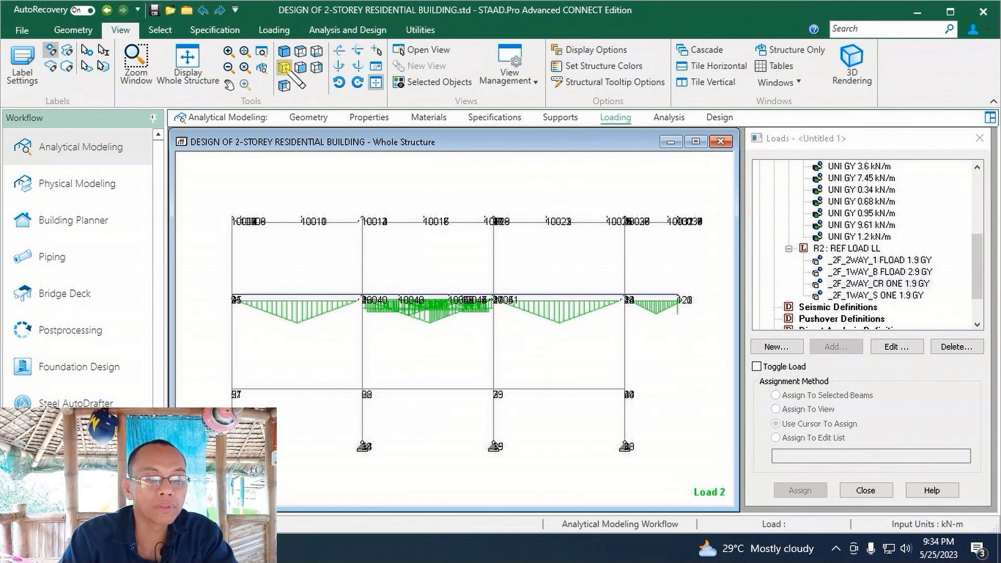
{"action": "mouse_move", "coordinate": [470, 271]}
{"action": "left_mouse_down"}
{"action": "mouse_move", "coordinate": [643, 313]}
{"action": "mouse_move", "coordinate": [477, 271]}
{"action": "left_mouse_up"}
{"action": "left_click_drag", "start_coordinate": [649, 271], "coordinate": [649, 439]}
{"action": "left_click_drag", "start_coordinate": [602, 300], "coordinate": [676, 300]}
{"action": "left_click_drag", "start_coordinate": [601, 444], "coordinate": [676, 443]}
{"action": "left_click_drag", "start_coordinate": [636, 307], "coordinate": [660, 293]}
{"action": "left_click_drag", "start_coordinate": [638, 450], "coordinate": [661, 436]}
{"action": "mouse_move", "coordinate": [661, 358]}
{"action": "left_mouse_down"}
{"action": "mouse_move", "coordinate": [663, 371]}
{"action": "mouse_move", "coordinate": [725, 365]}
{"action": "left_mouse_up"}
{"action": "left_click", "coordinate": [285, 84]}
- Measure the vertical distance between second-floor node 41 and support node 33
{"action": "left_click", "coordinate": [420, 29]}
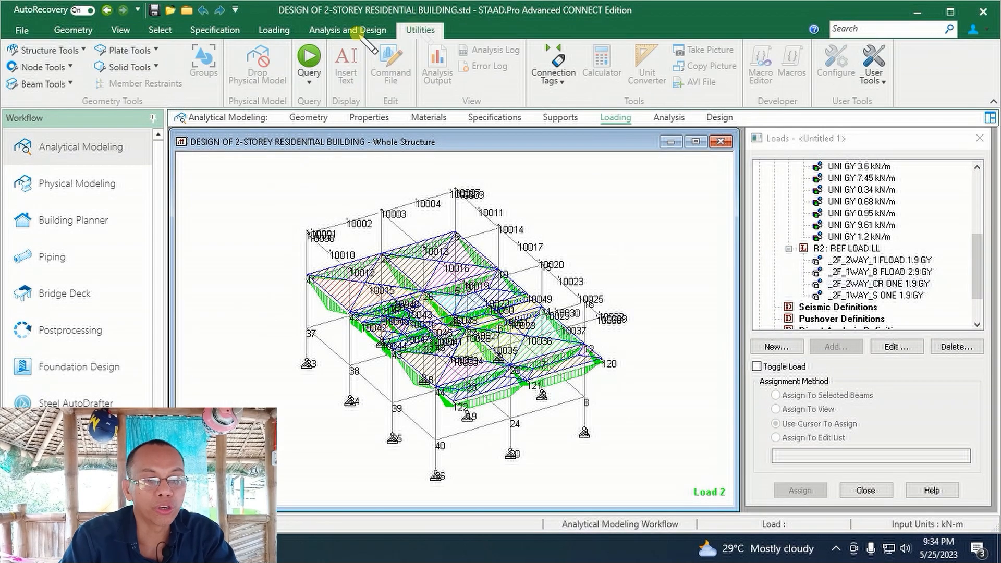
{"action": "left_click", "coordinate": [70, 67]}
{"action": "left_click", "coordinate": [71, 144]}
{"action": "left_click", "coordinate": [306, 275]}
{"action": "left_click", "coordinate": [306, 359]}
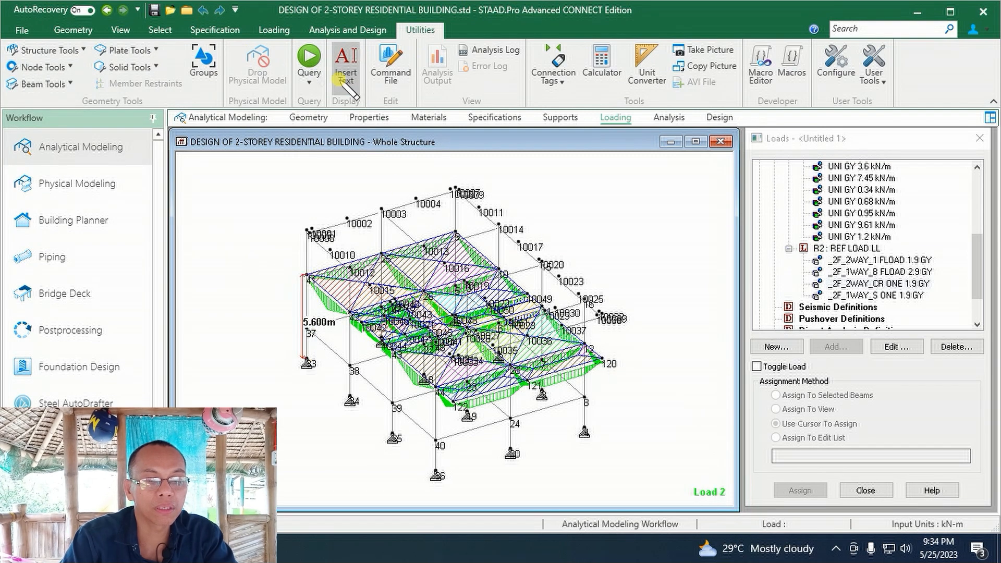
- Select all nodes at the second-floor level in the side elevation using the nodes cursor
{"action": "left_click", "coordinate": [120, 29]}
{"action": "left_click", "coordinate": [284, 67]}
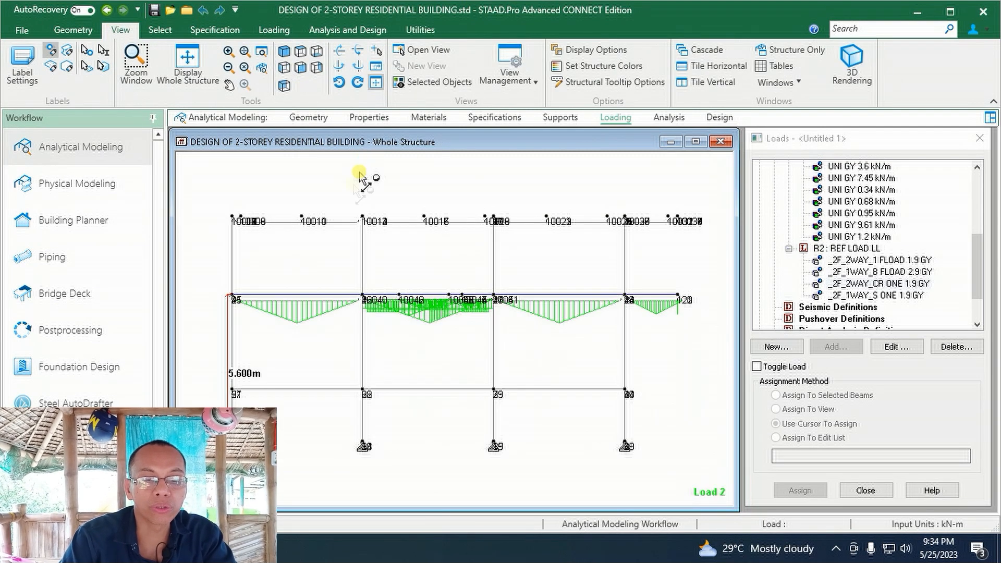
{"action": "right_click", "coordinate": [351, 191]}
{"action": "mouse_move", "coordinate": [401, 242]}
{"action": "left_click", "coordinate": [562, 241]}
{"action": "left_click_drag", "start_coordinate": [198, 286], "coordinate": [702, 312]}
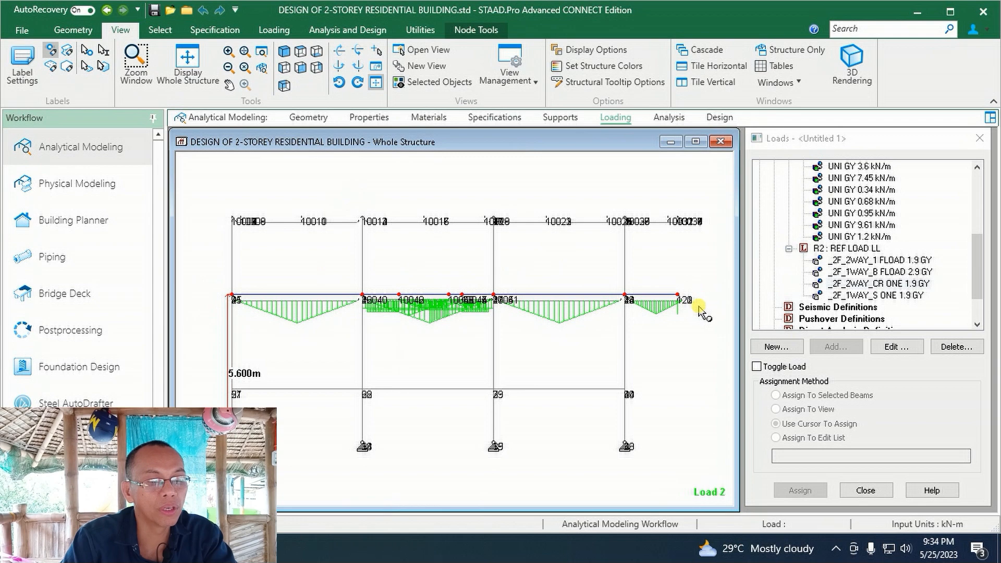
- Define rigid floor diaphragm 1 at a height of 5.6 m and assign it to the selected second-floor nodes
{"action": "left_click", "coordinate": [485, 117]}
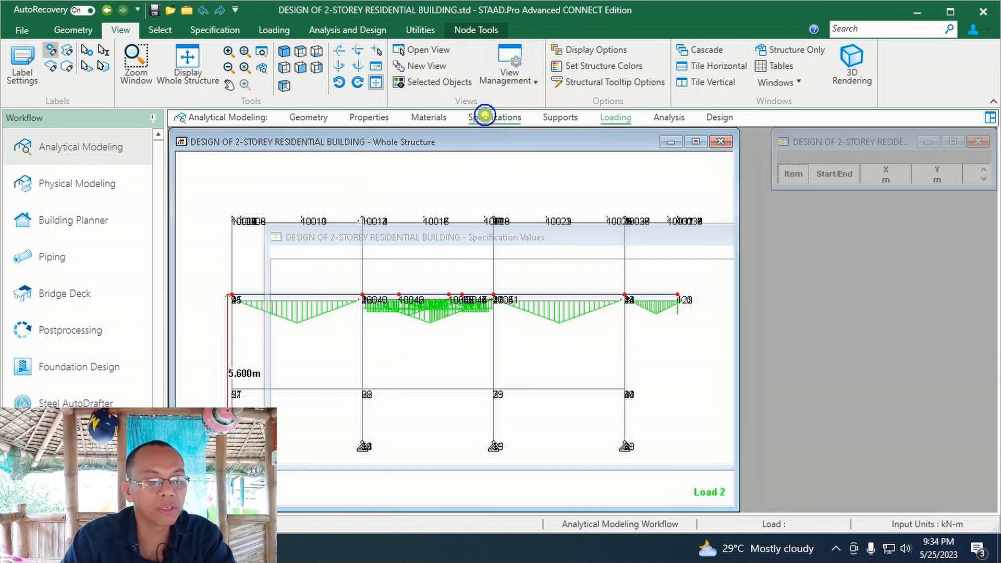
{"action": "left_click", "coordinate": [812, 363]}
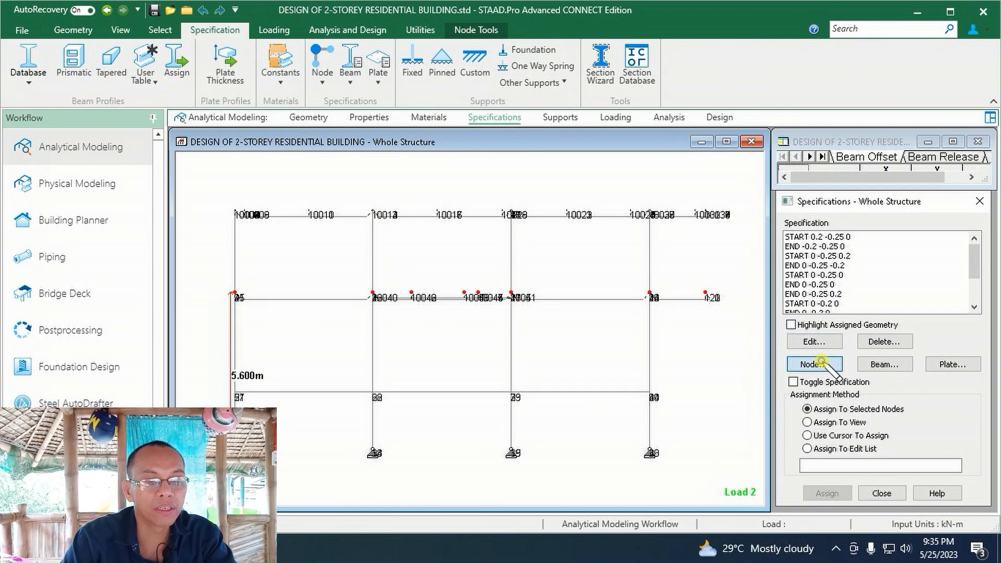
{"action": "left_click", "coordinate": [751, 214]}
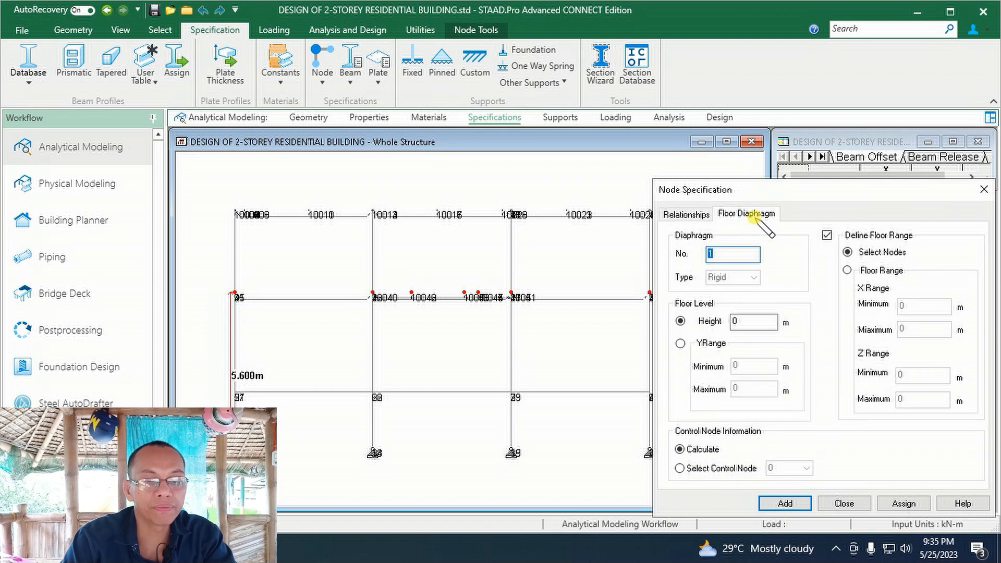
{"action": "double_click", "coordinate": [746, 321]}
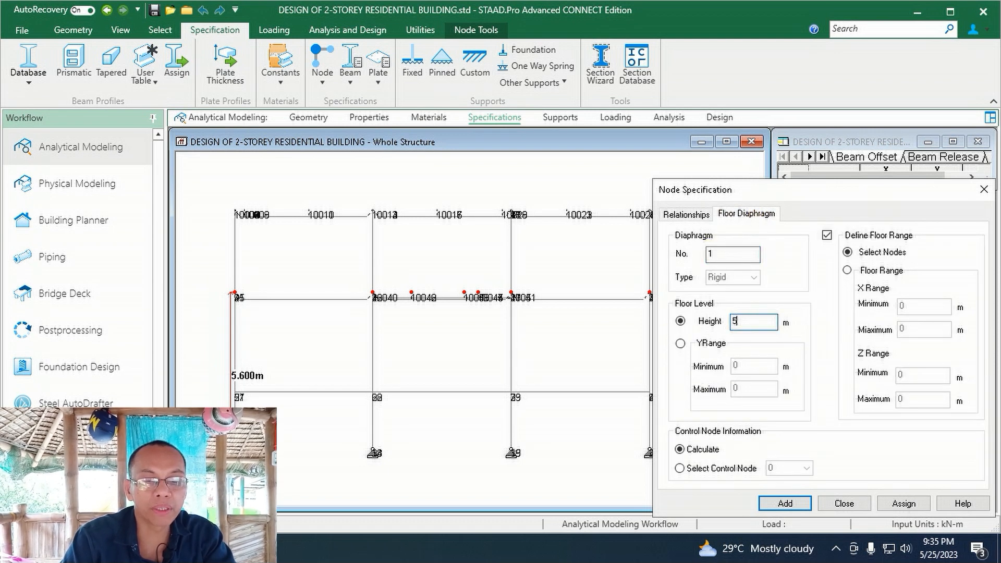
{"action": "left_click", "coordinate": [903, 503]}
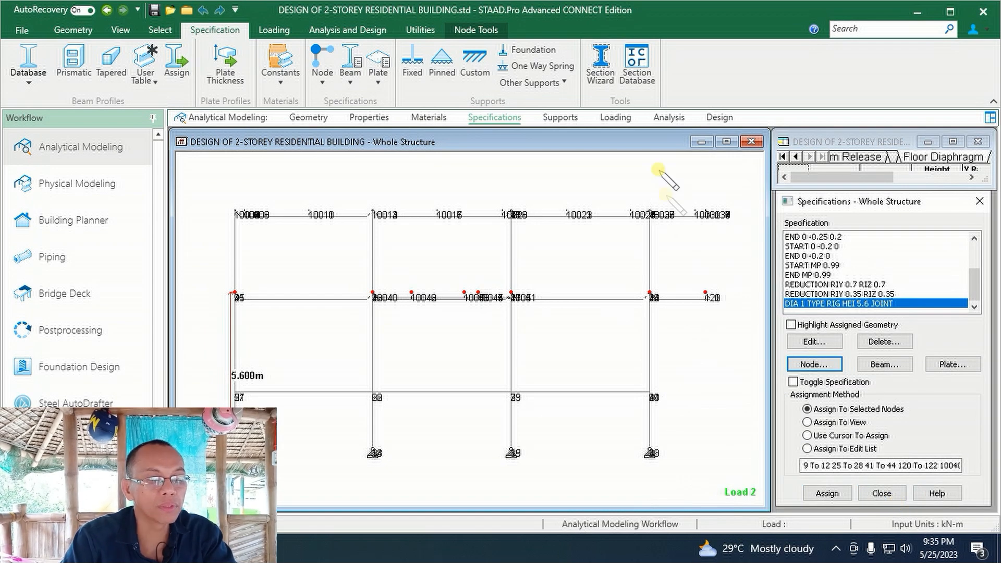
- Start a new seismic definition in the loading definitions and set its type to UBC 1997
{"action": "left_click", "coordinate": [616, 118]}
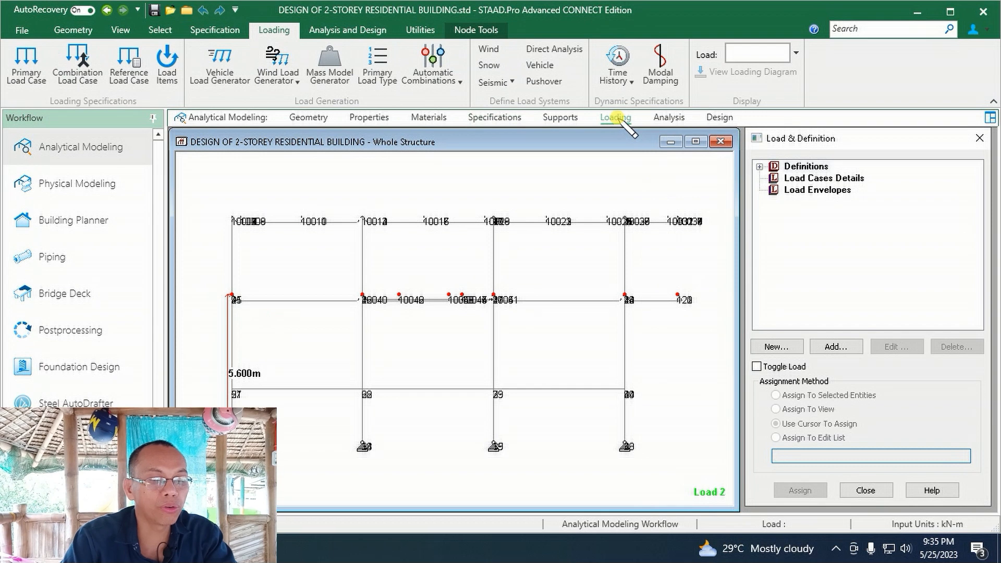
{"action": "double_click", "coordinate": [772, 167]}
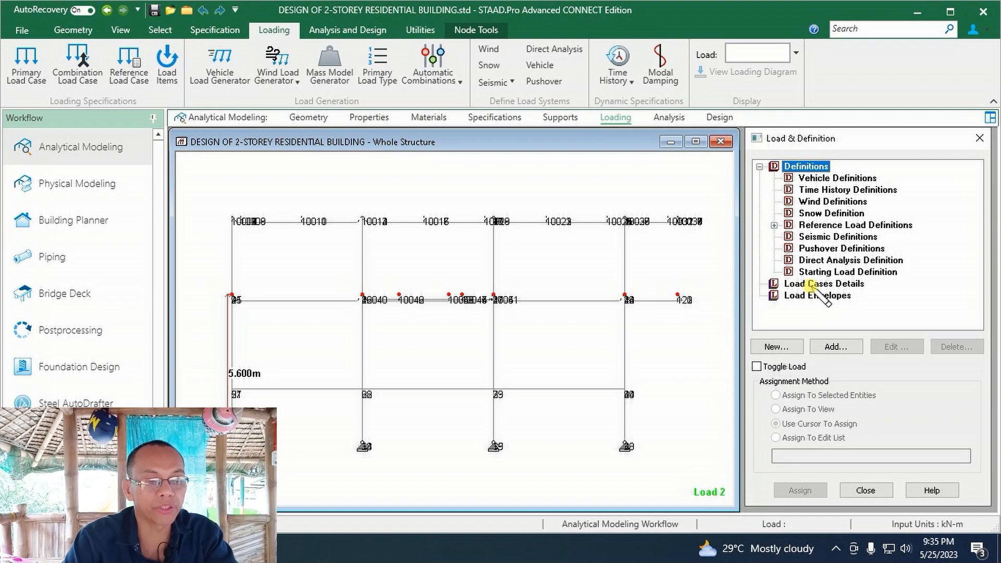
{"action": "left_click", "coordinate": [774, 225]}
{"action": "left_click", "coordinate": [831, 261]}
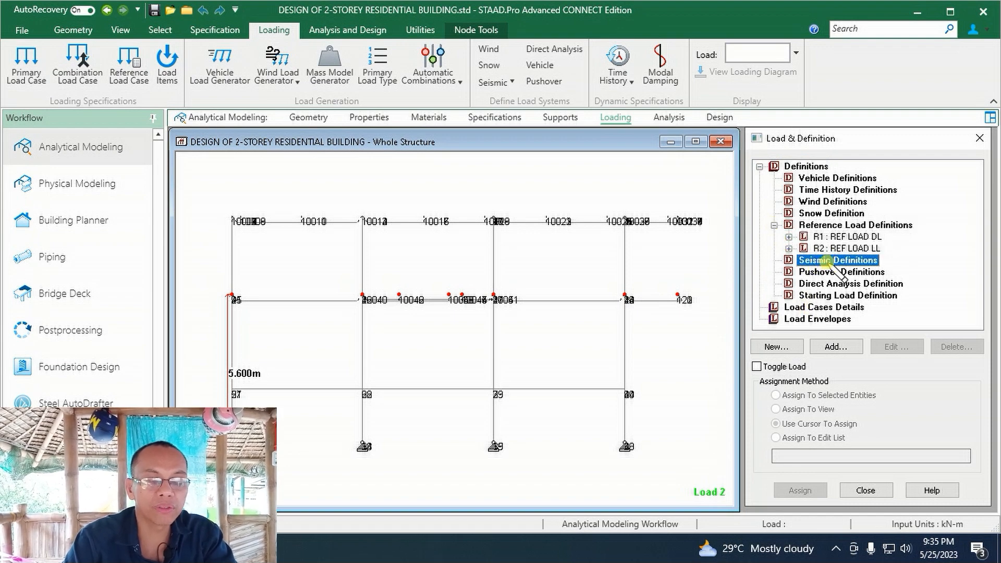
{"action": "left_click", "coordinate": [836, 347]}
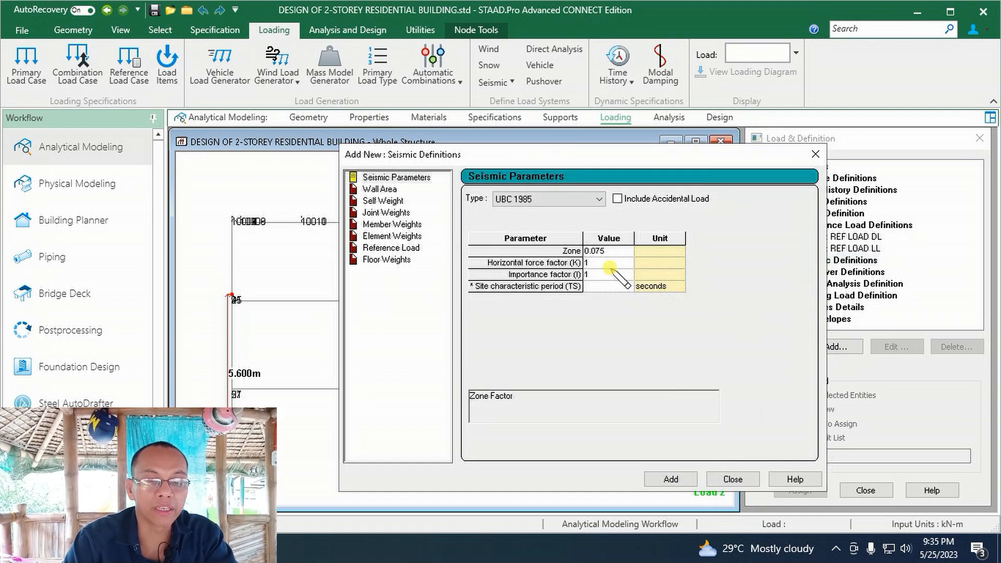
{"action": "left_click", "coordinate": [601, 199]}
{"action": "left_click", "coordinate": [526, 441]}
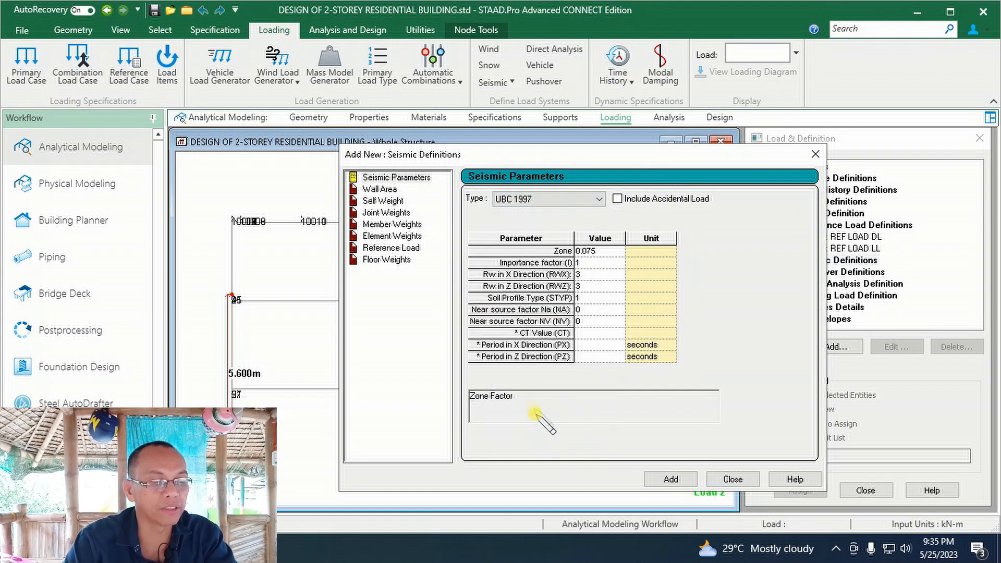
- Set the seismic zone factor to 0.4 and the Rw values in the X and Z directions to 8.5
{"action": "left_click", "coordinate": [606, 252]}
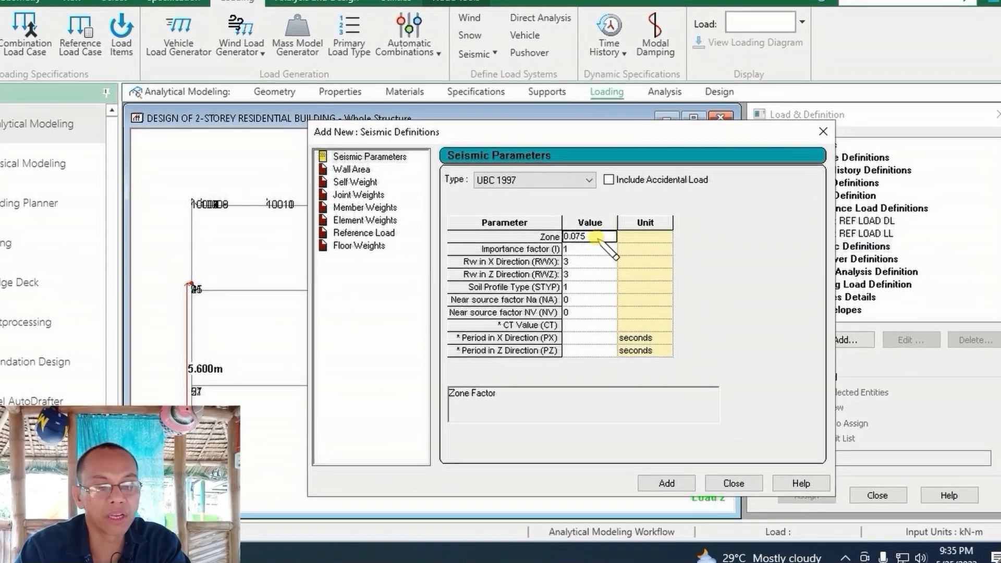
{"action": "key", "text": "BackSpace"}
{"action": "key", "text": "BackSpace"}
{"action": "key", "text": "BackSpace"}
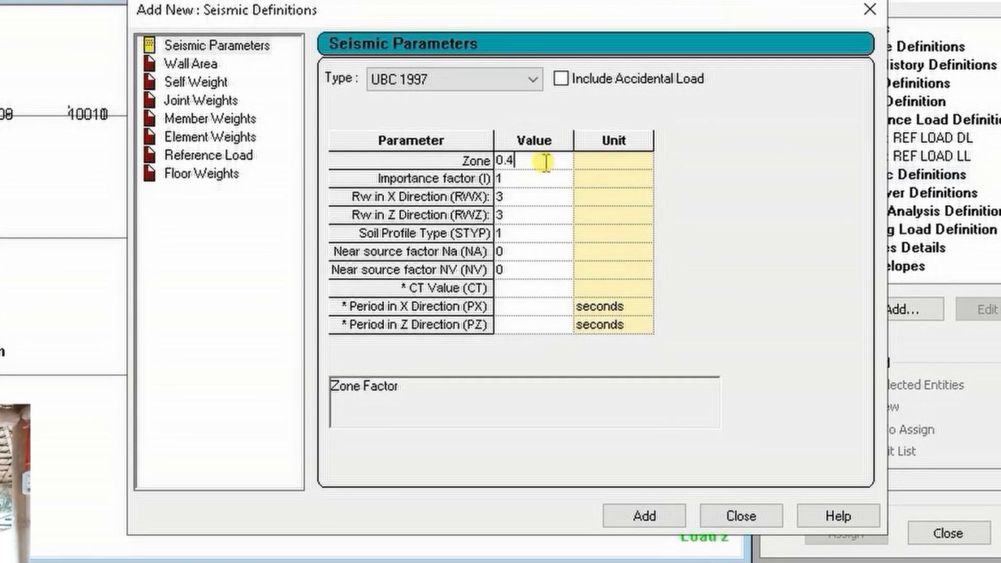
{"action": "left_click", "coordinate": [524, 198]}
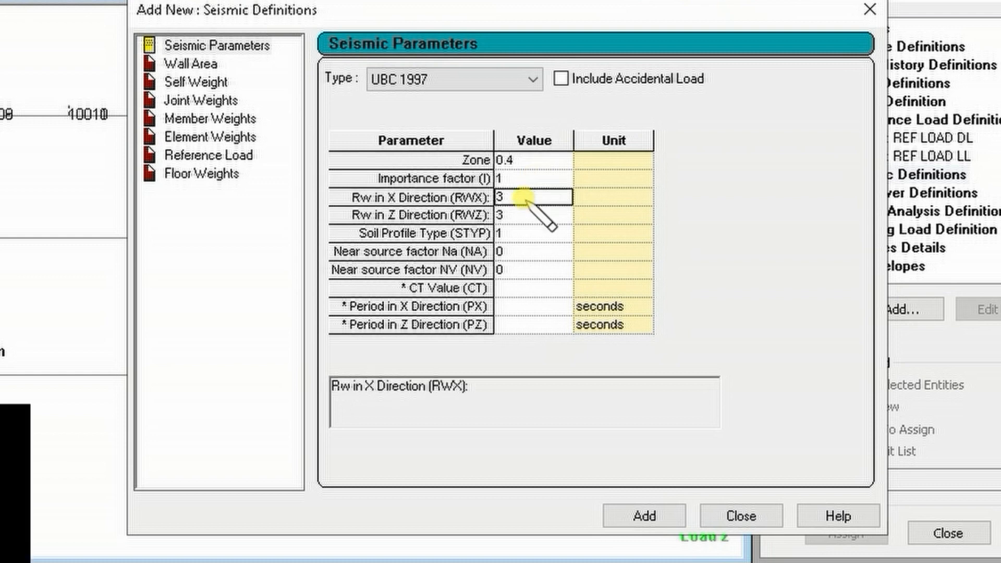
{"action": "type", "text": "8.5"}
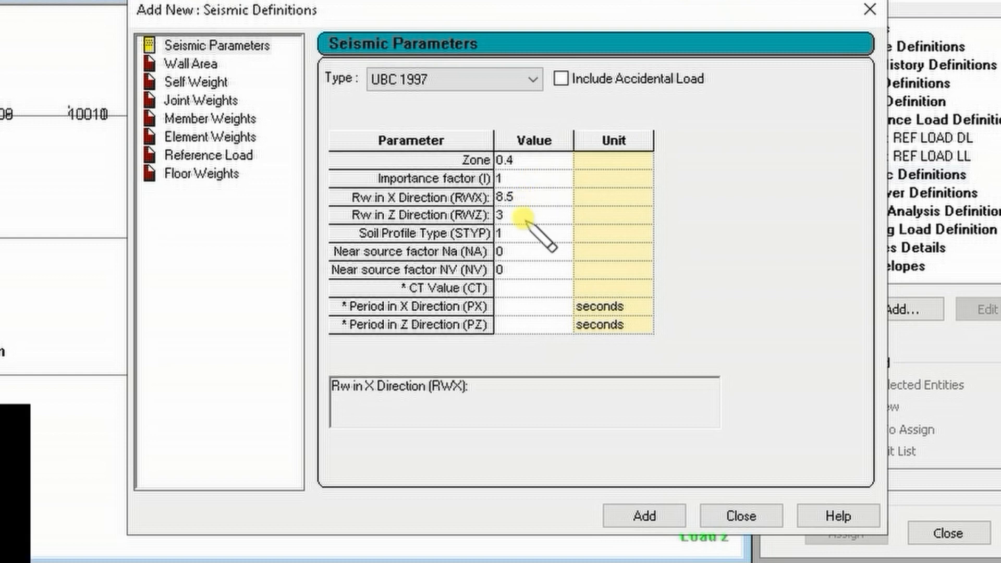
{"action": "left_click", "coordinate": [523, 218]}
{"action": "type", "text": "8.5"}
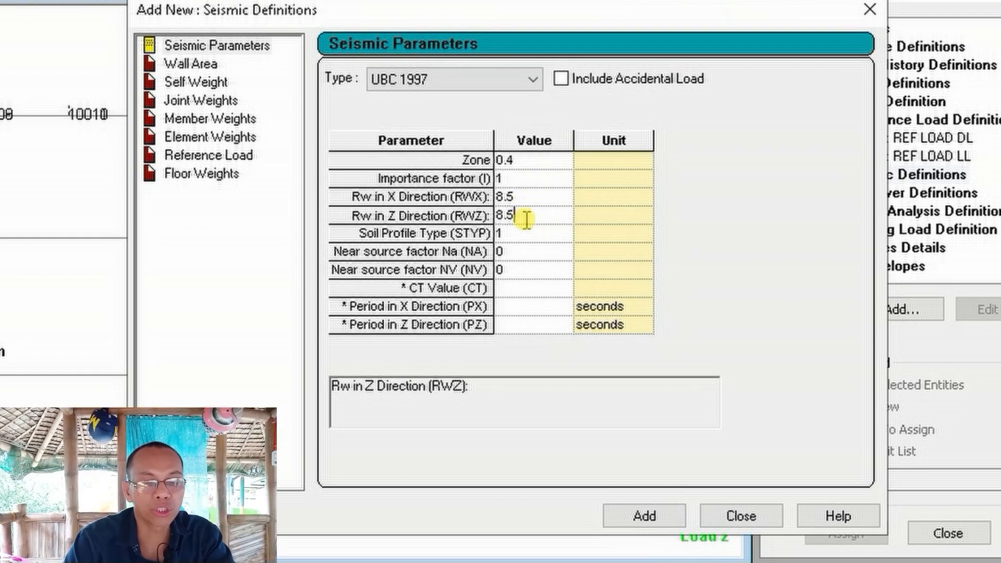
- Set soil profile type 4, near source factors Na and Nv to 1 and CT to .0731, and add the seismic parameters
{"action": "left_click", "coordinate": [528, 234]}
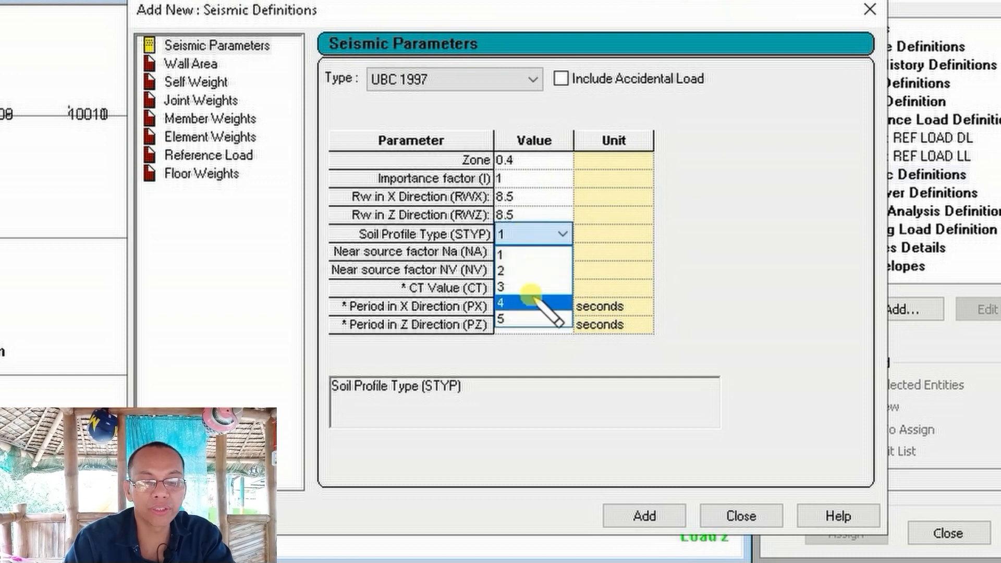
{"action": "left_click", "coordinate": [530, 302]}
{"action": "left_click", "coordinate": [532, 253]}
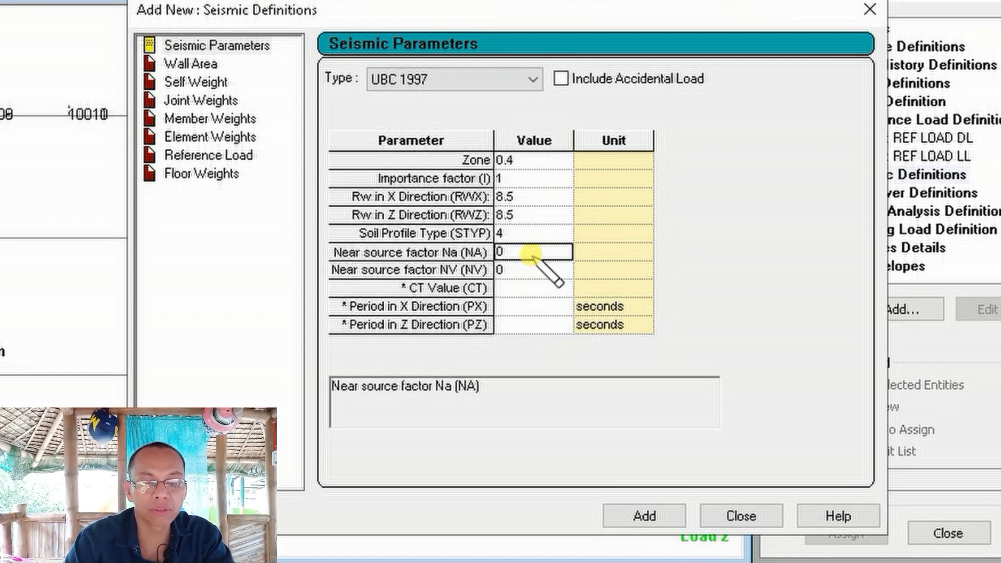
{"action": "type", "text": "1"}
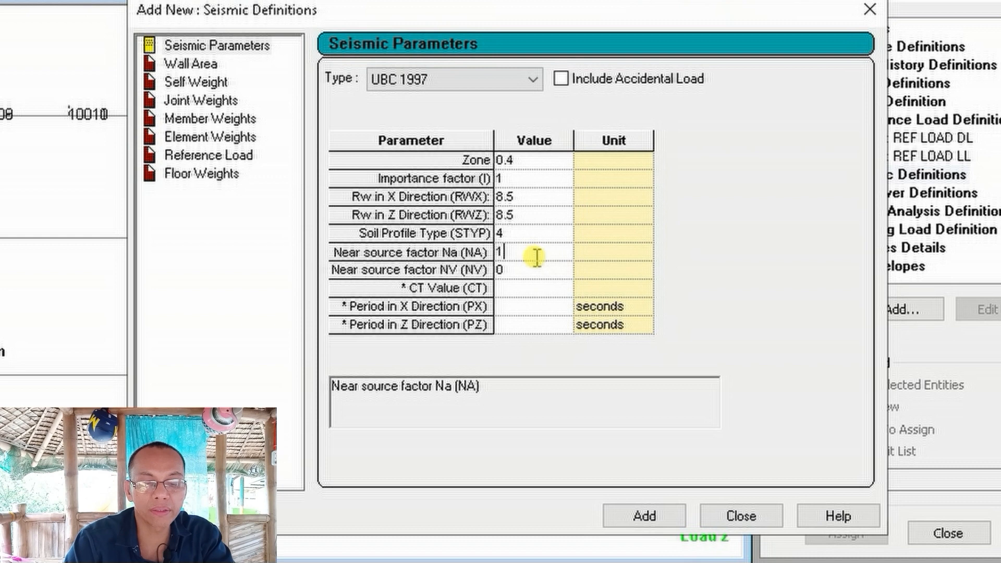
{"action": "left_click", "coordinate": [534, 271]}
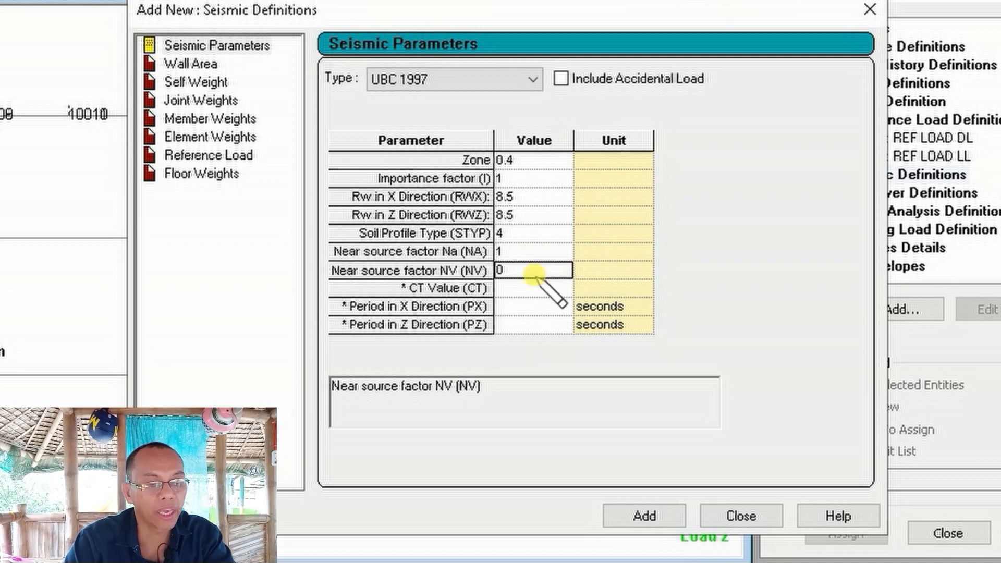
{"action": "type", "text": "1"}
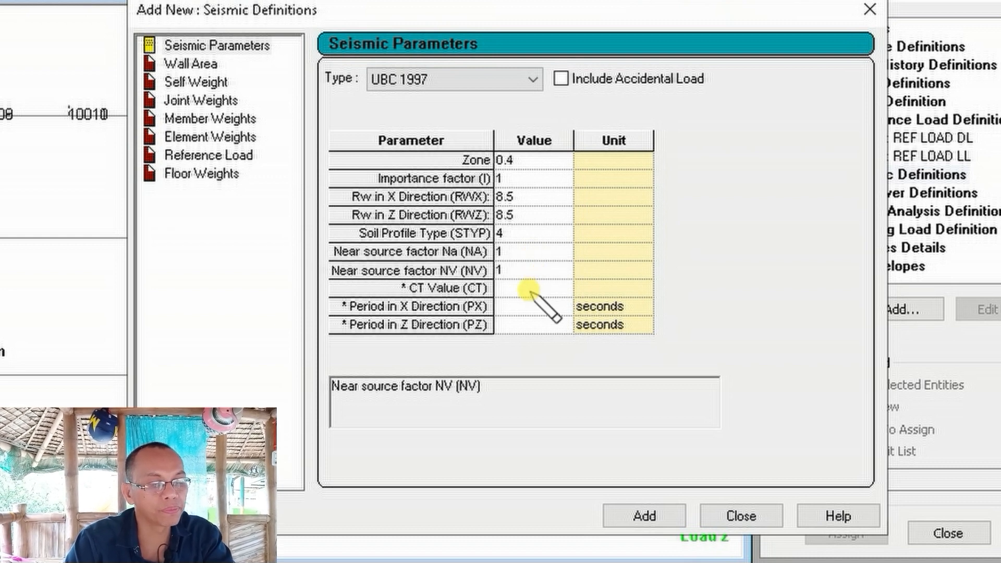
{"action": "left_click", "coordinate": [529, 288]}
{"action": "type", "text": ".073"}
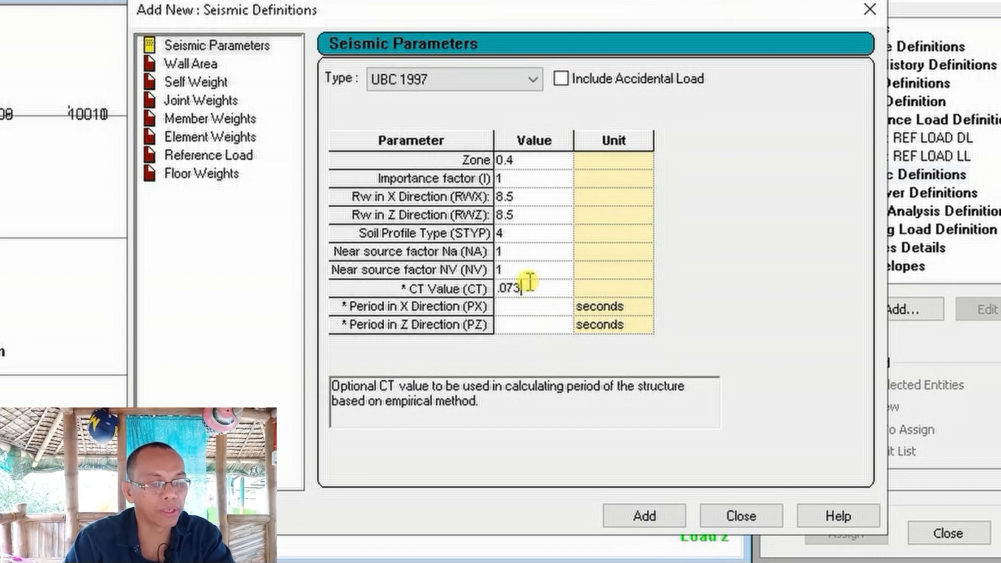
{"action": "type", "text": "1"}
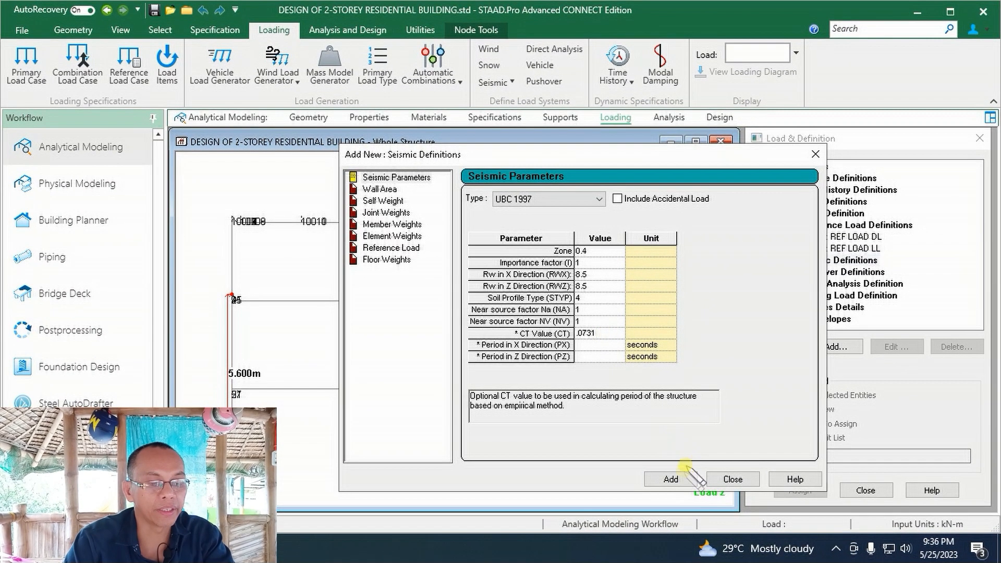
{"action": "left_click", "coordinate": [670, 478]}
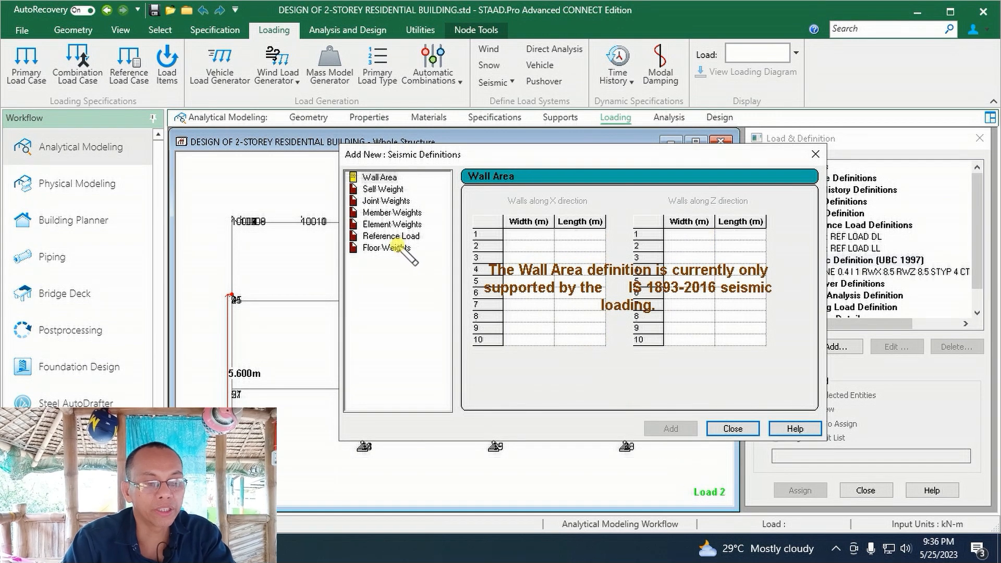
- Add reference load R1 (REF LOAD DL) with factor 1 along Y to the seismic definition
{"action": "left_click", "coordinate": [392, 236]}
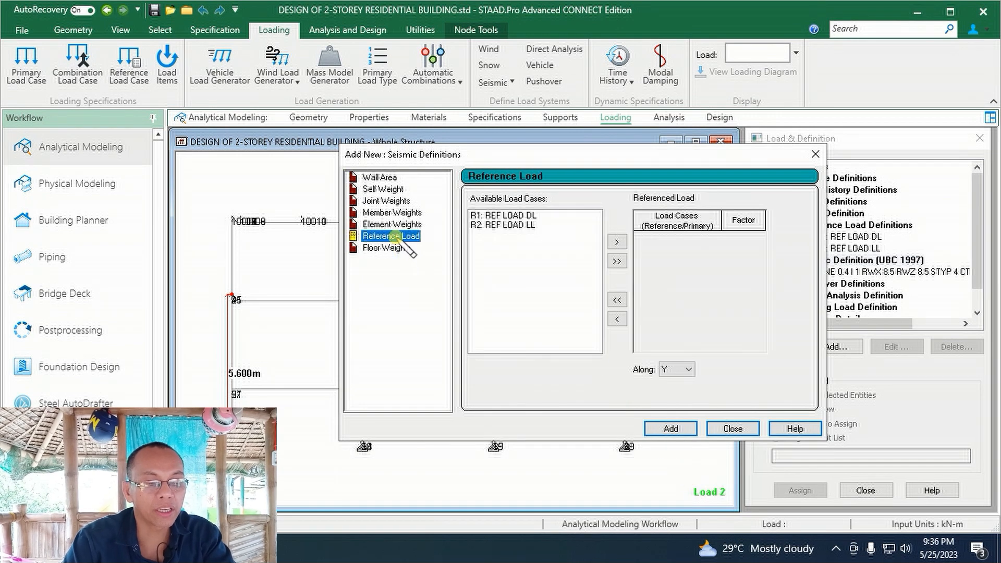
{"action": "left_click", "coordinate": [524, 215]}
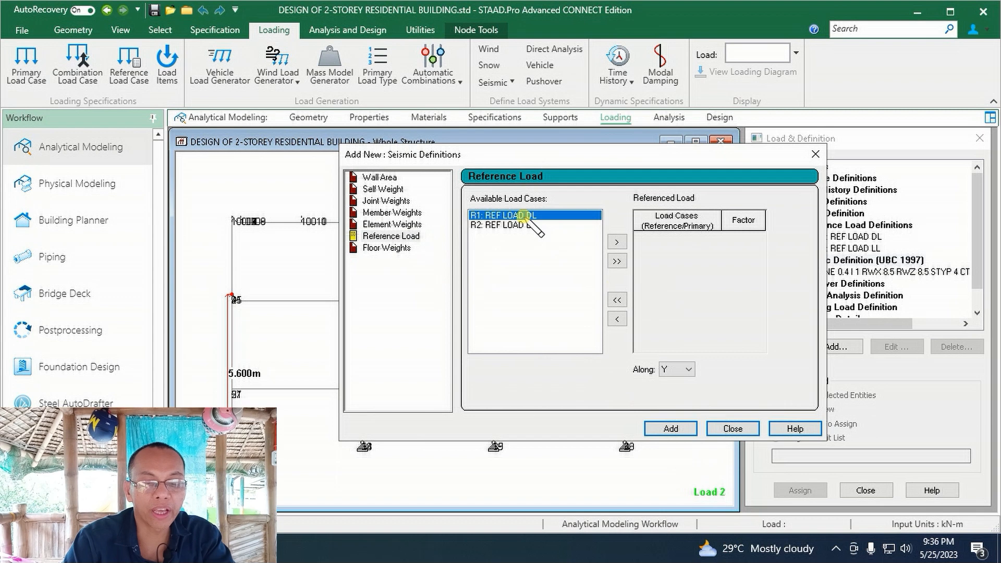
{"action": "left_click", "coordinate": [617, 242]}
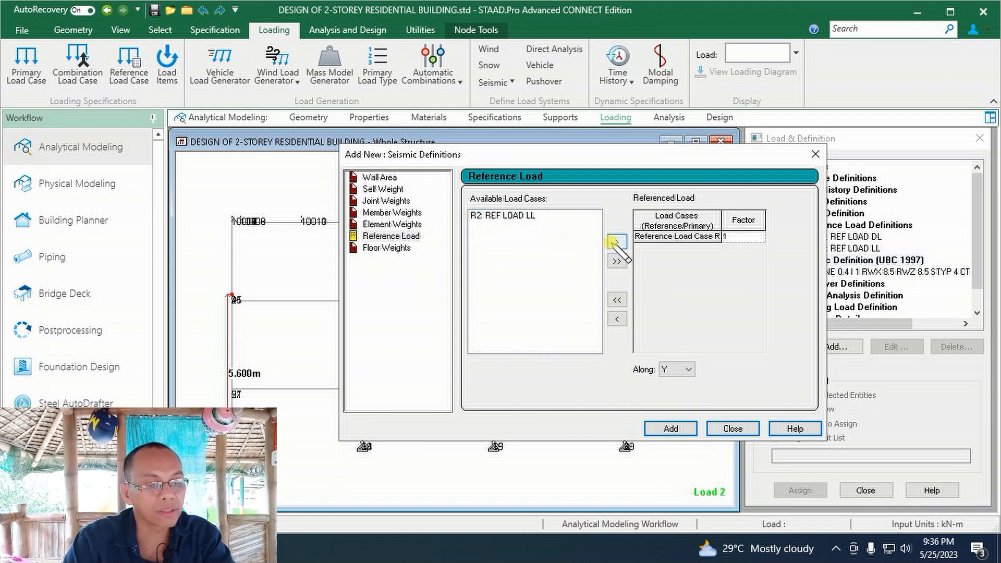
{"action": "left_click", "coordinate": [672, 428]}
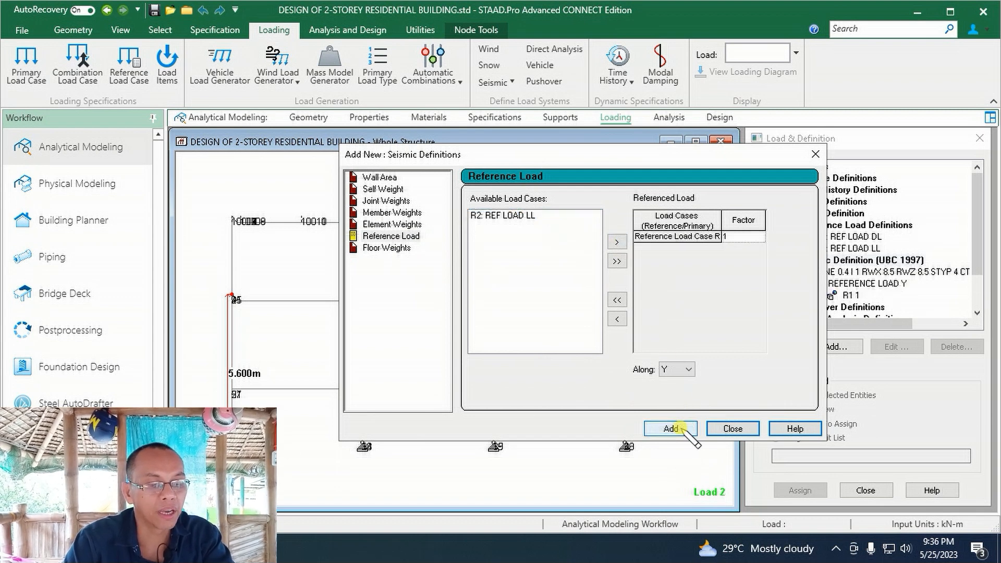
{"action": "left_click", "coordinate": [732, 428]}
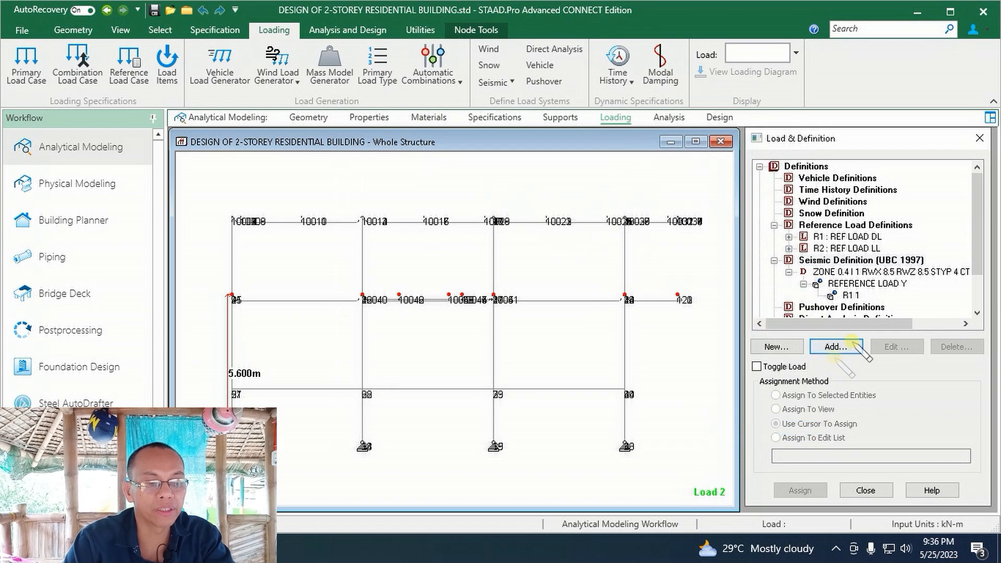
- Add two Seismic-H primary load cases under the load case details, number 1 titled EX and number 2 titled EZ
{"action": "scroll", "coordinate": [847, 290], "scroll_direction": "down", "scroll_amount": 3}
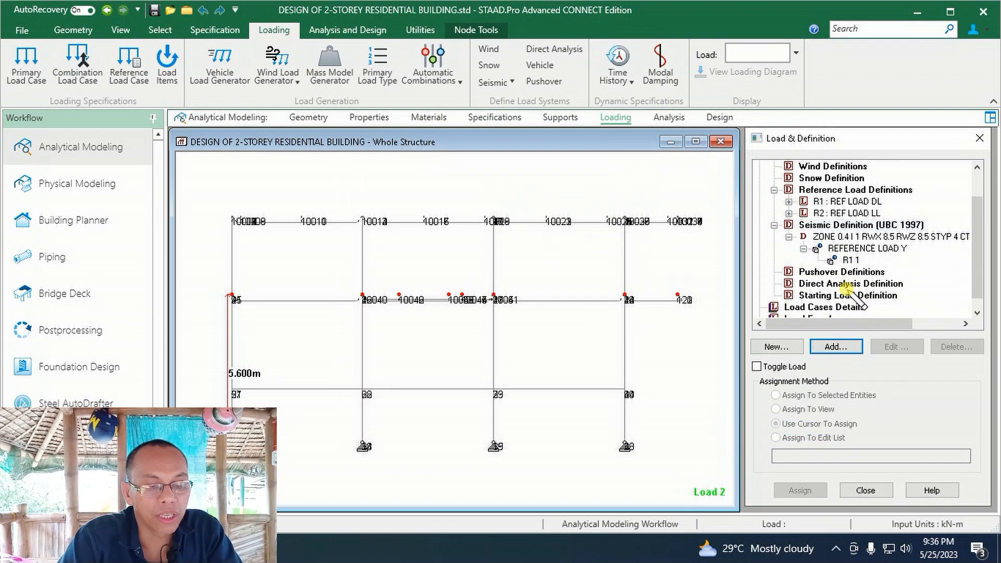
{"action": "left_click", "coordinate": [844, 307]}
{"action": "left_click", "coordinate": [836, 347]}
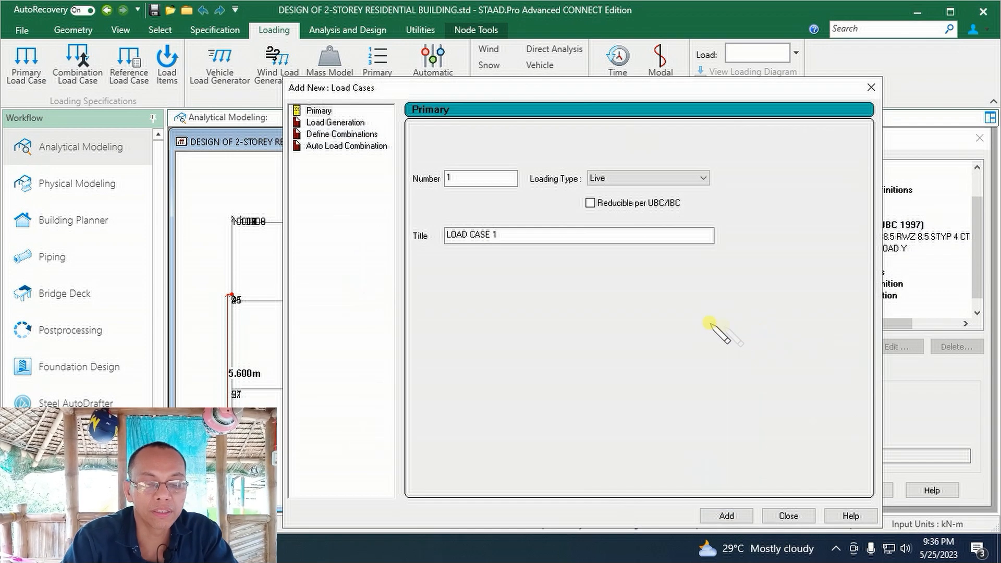
{"action": "left_click", "coordinate": [626, 179]}
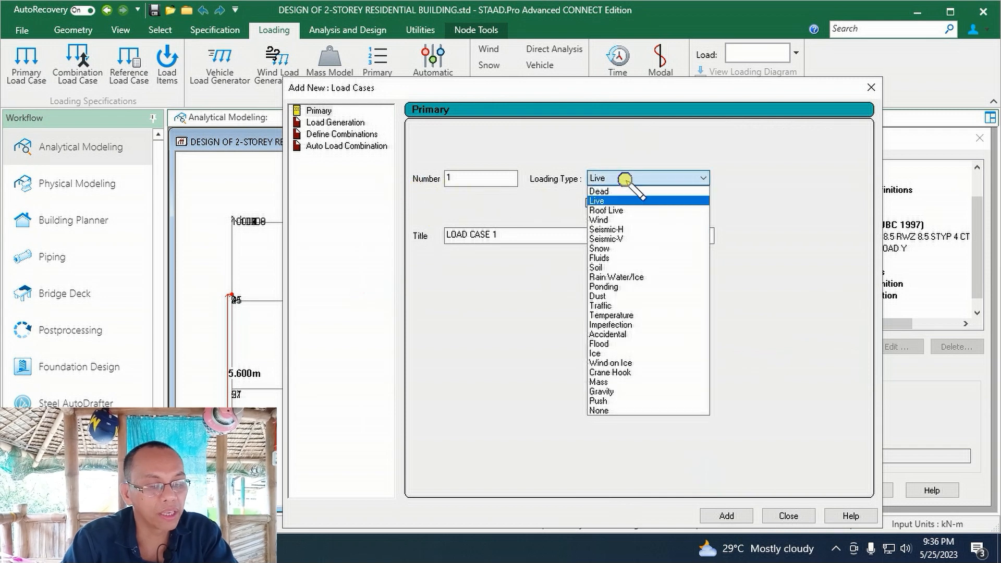
{"action": "left_click", "coordinate": [604, 230]}
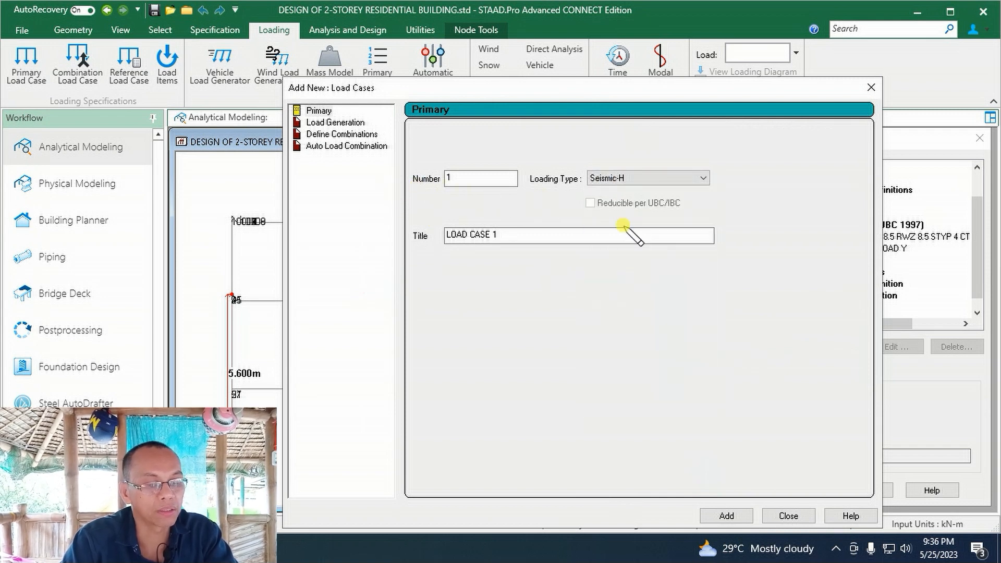
{"action": "left_click_drag", "start_coordinate": [523, 235], "coordinate": [277, 259]}
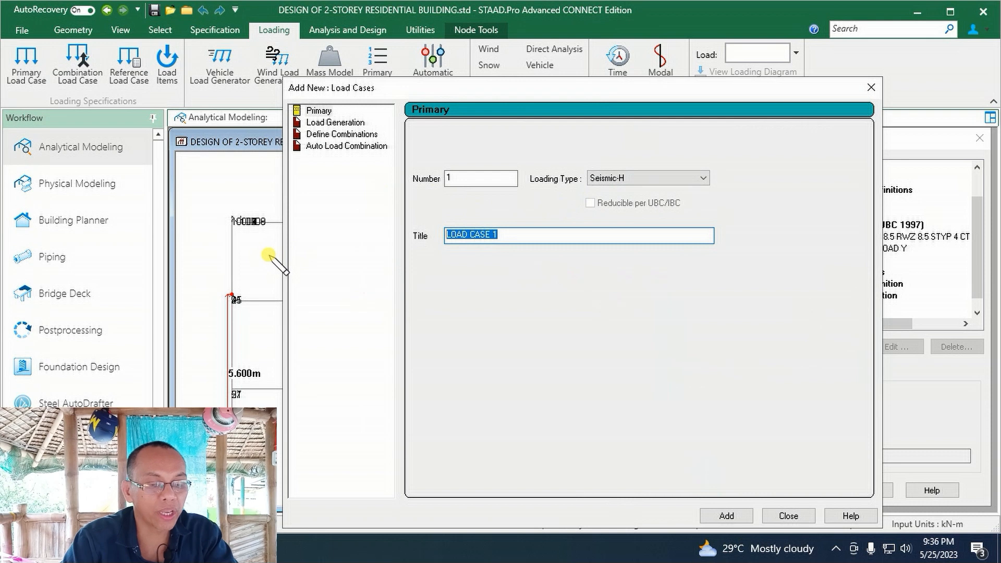
{"action": "type", "text": "EX"}
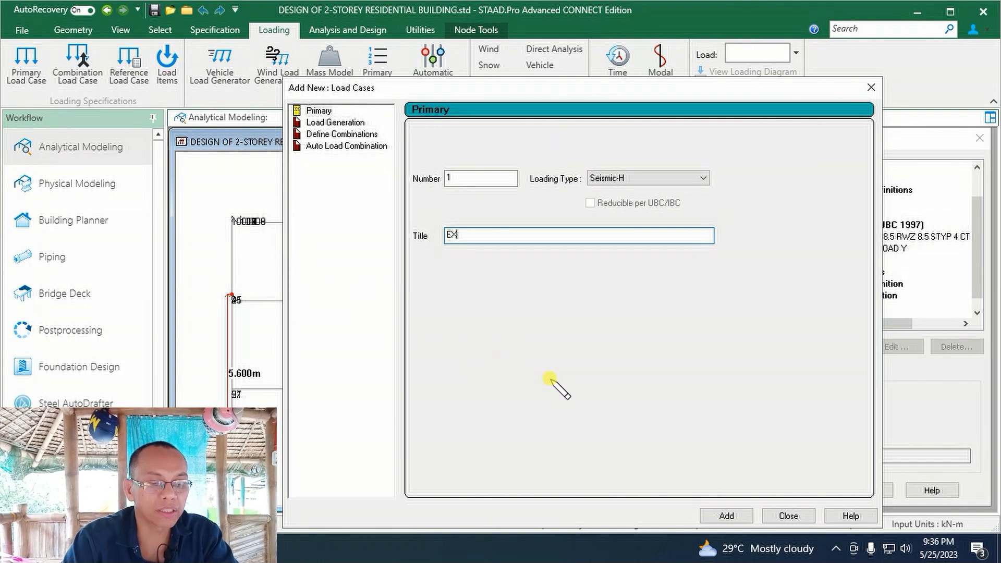
{"action": "left_click", "coordinate": [726, 515]}
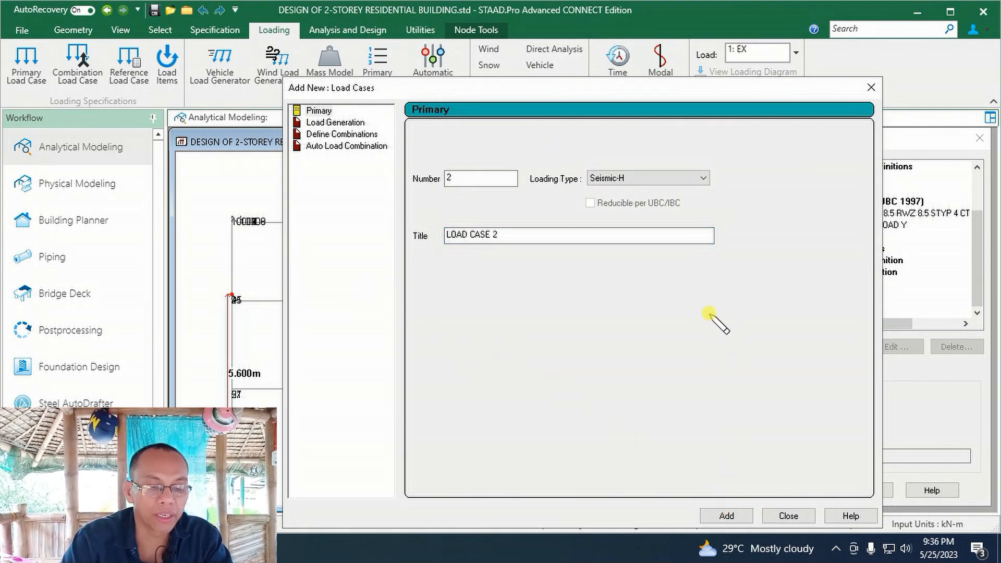
{"action": "left_click_drag", "start_coordinate": [513, 237], "coordinate": [349, 233]}
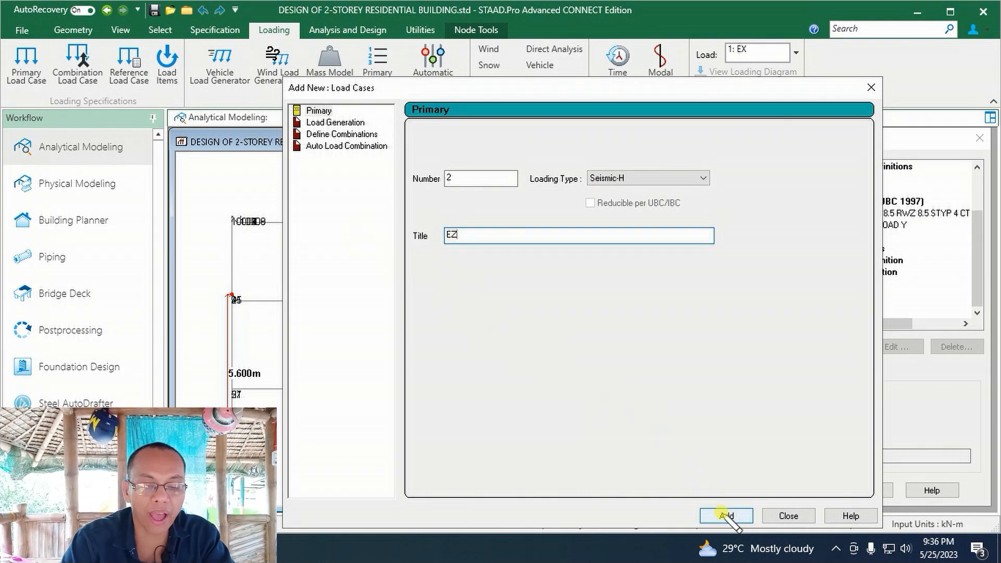
{"action": "left_click", "coordinate": [726, 515]}
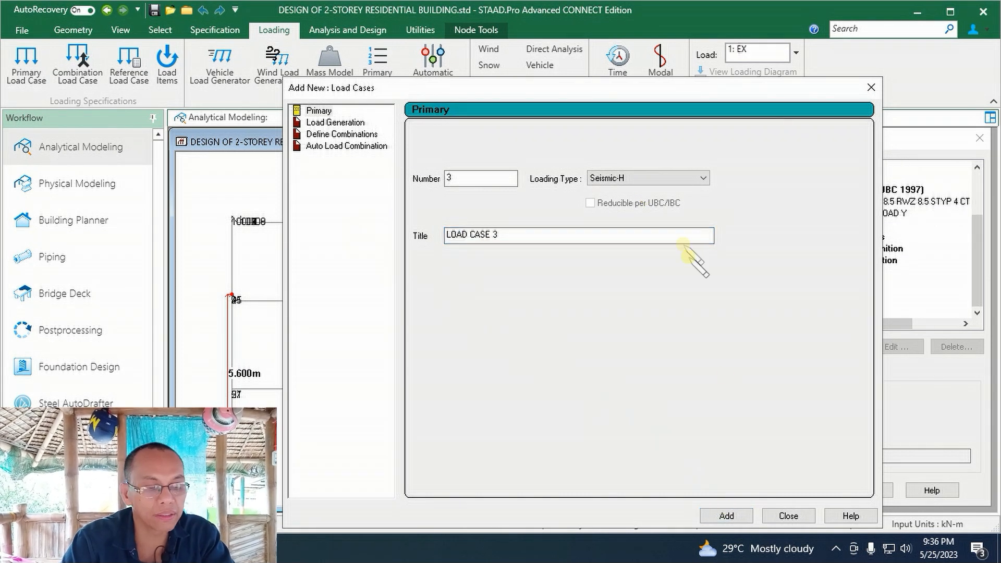
- Add primary load case 3 with the Dead loading type and the title DL
{"action": "left_click", "coordinate": [665, 182]}
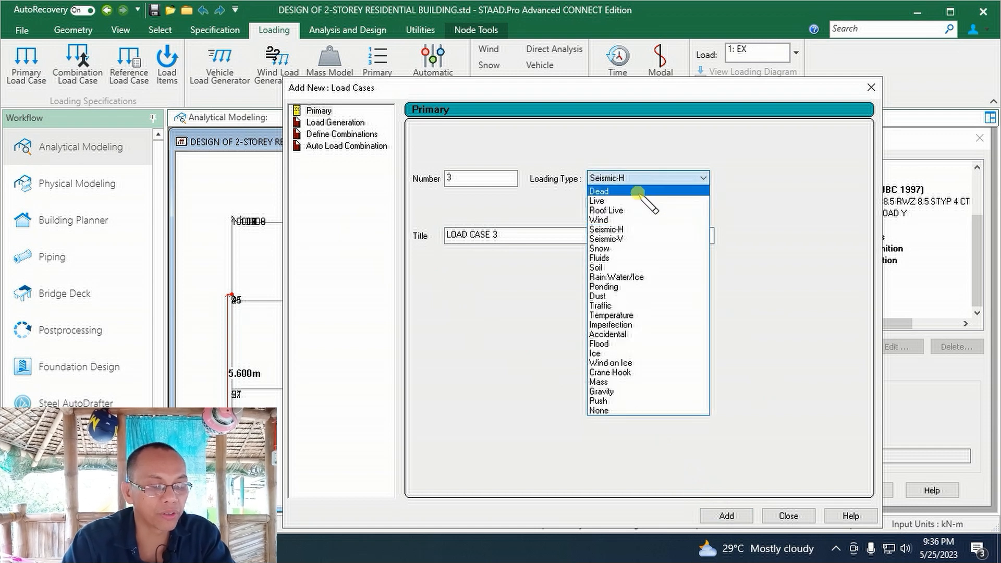
{"action": "left_click", "coordinate": [646, 190]}
{"action": "left_click_drag", "start_coordinate": [519, 238], "coordinate": [379, 252]}
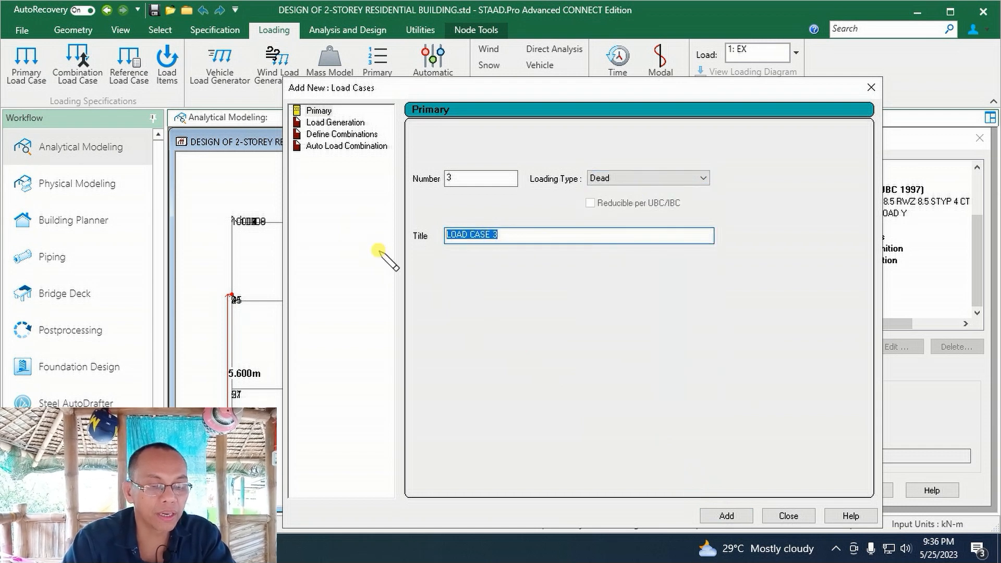
{"action": "type", "text": "DL"}
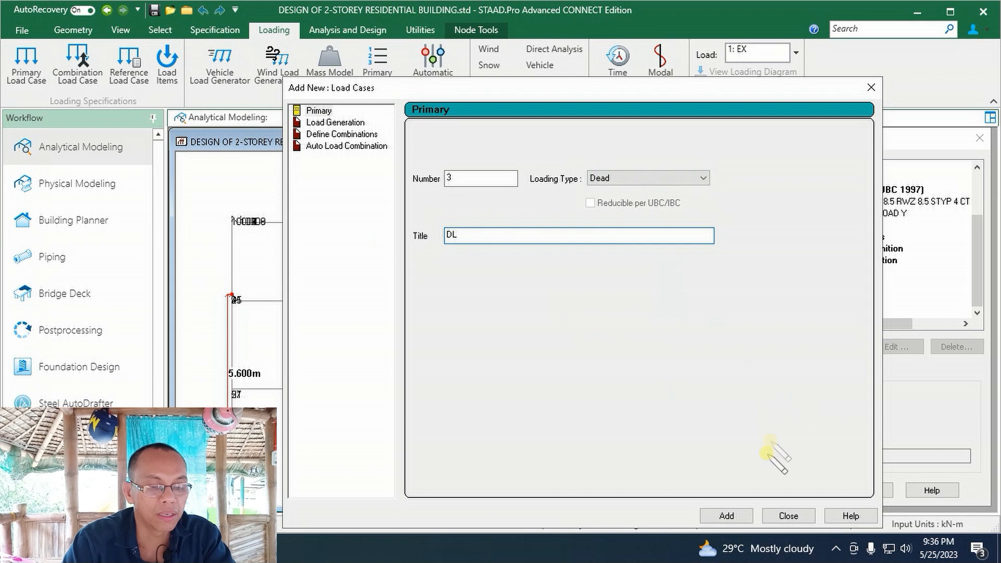
{"action": "left_click", "coordinate": [726, 515]}
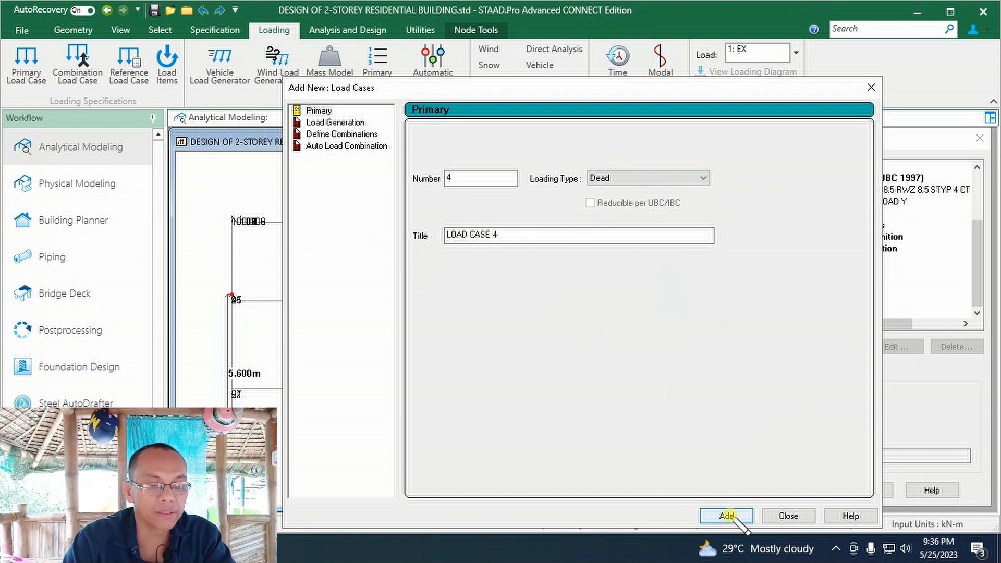
- Add primary load case 4 with the Live loading type and the title LL
{"action": "left_click", "coordinate": [645, 180]}
{"action": "left_click", "coordinate": [618, 200]}
{"action": "left_click_drag", "start_coordinate": [538, 235], "coordinate": [447, 235]}
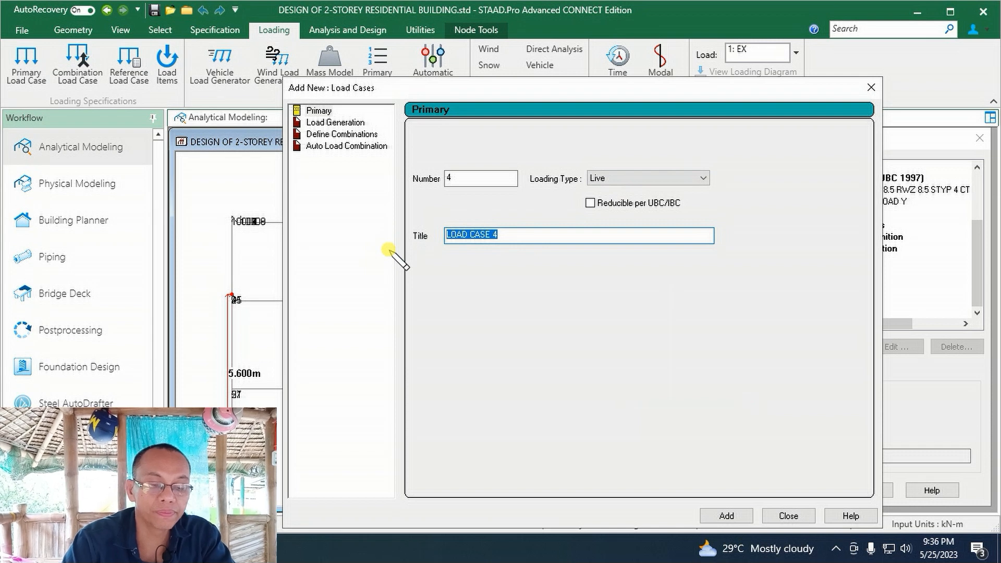
{"action": "type", "text": "LL"}
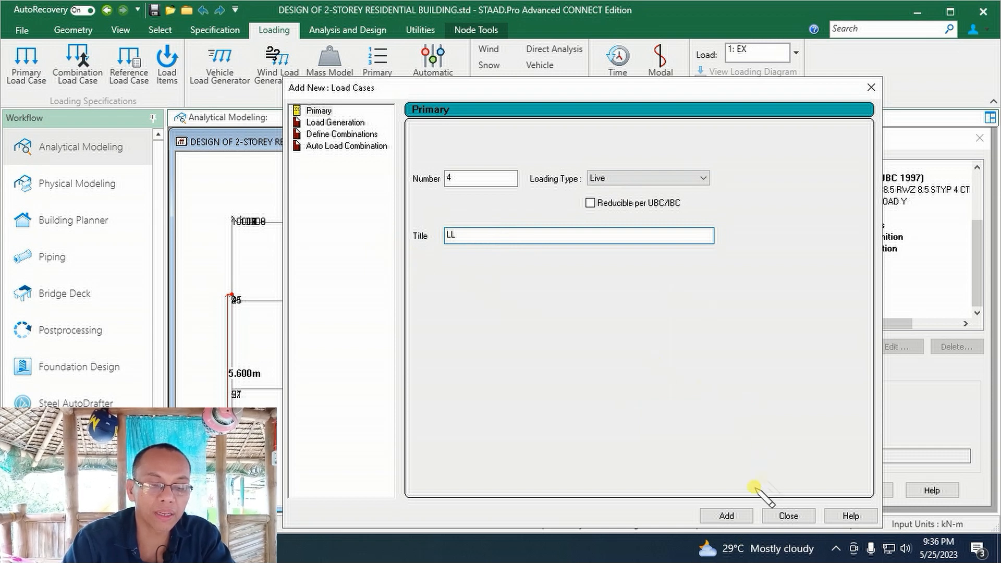
{"action": "left_click", "coordinate": [726, 516]}
- Add primary load case 5 with the Roof Live loading type and the title RL
{"action": "left_click", "coordinate": [684, 179]}
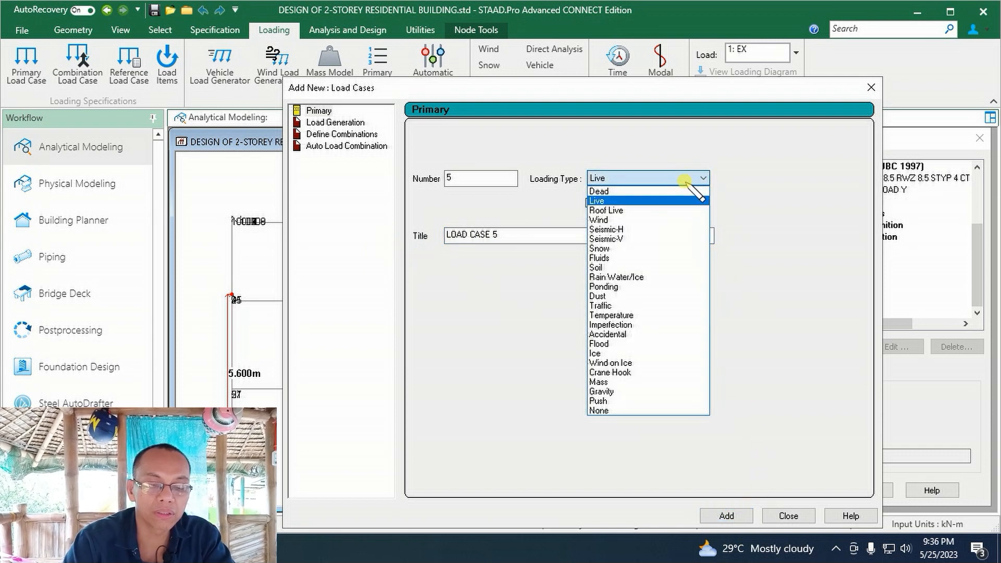
{"action": "left_click", "coordinate": [647, 210]}
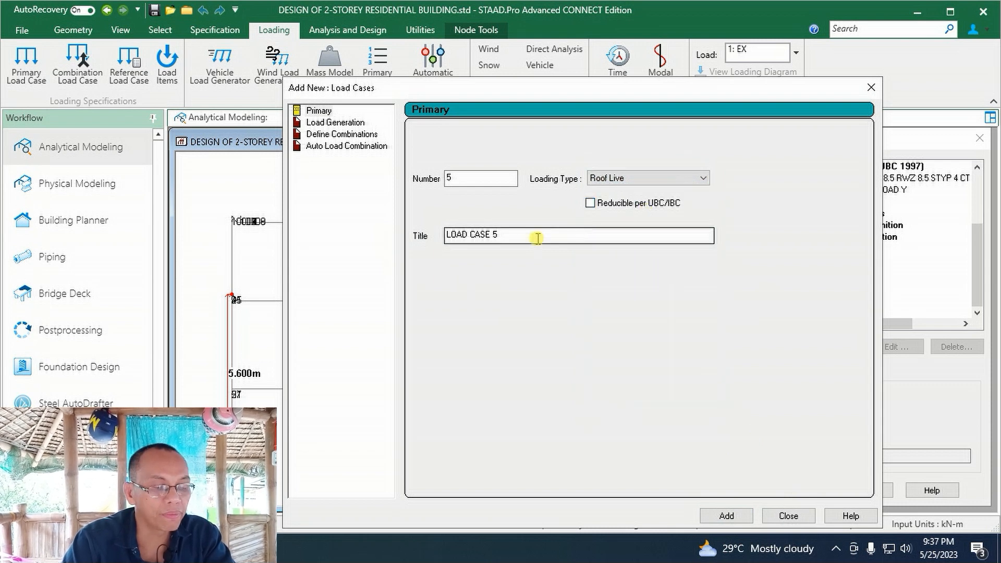
{"action": "left_click_drag", "start_coordinate": [504, 237], "coordinate": [388, 256]}
{"action": "type", "text": "RL"}
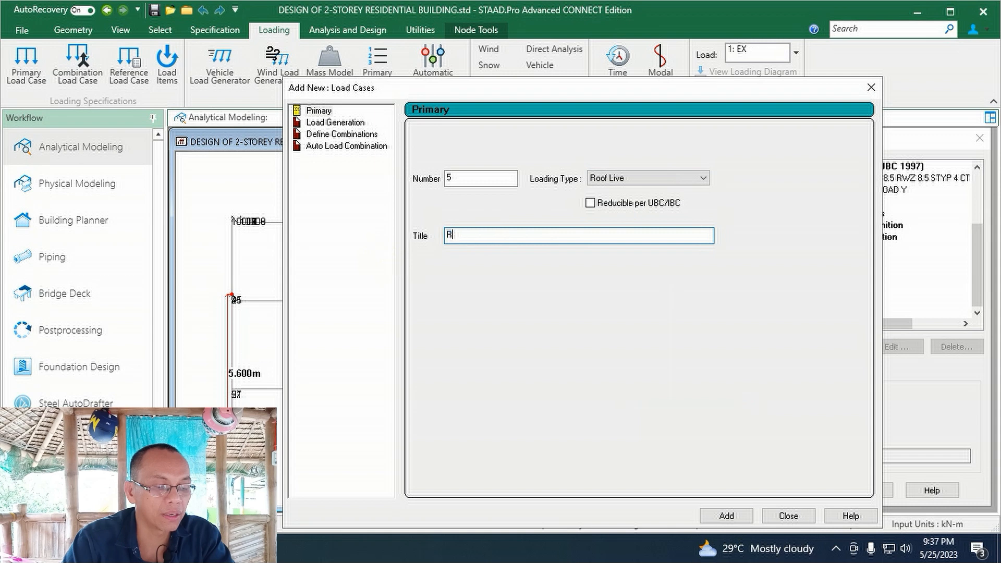
{"action": "left_click", "coordinate": [727, 515]}
- Add primary load case 6 with the Wind loading type and the title WLX1
{"action": "left_click", "coordinate": [672, 179]}
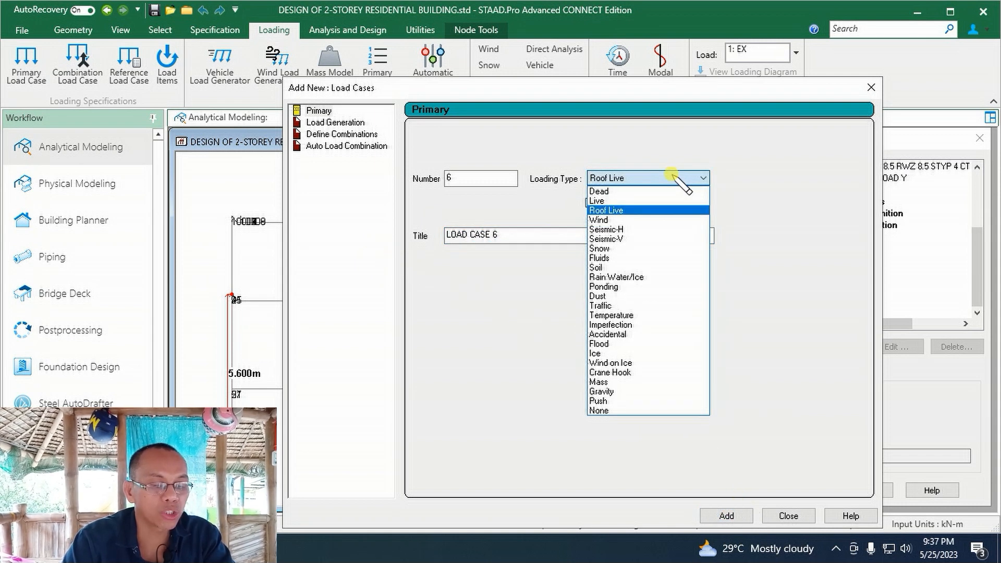
{"action": "left_click", "coordinate": [643, 219]}
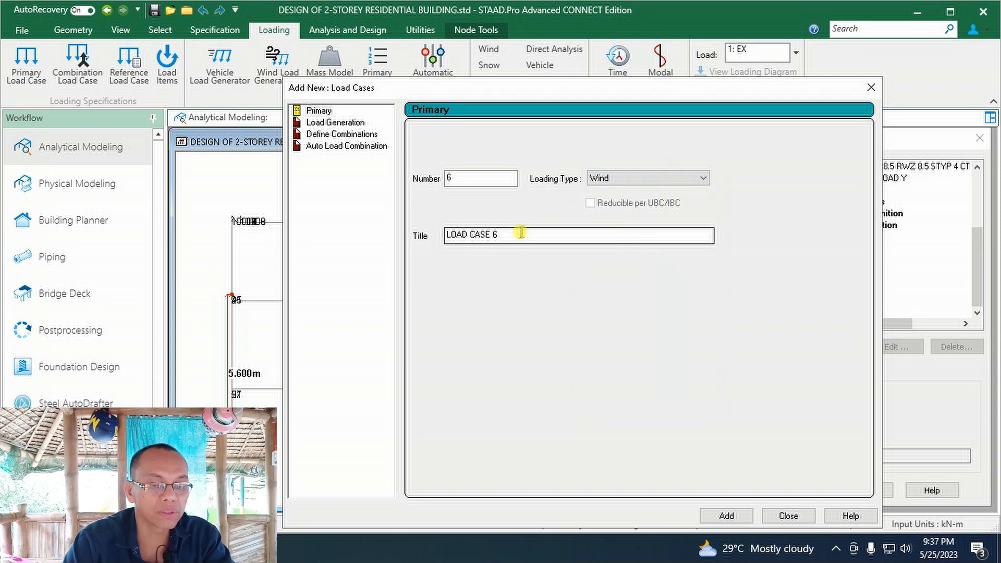
{"action": "left_click_drag", "start_coordinate": [520, 234], "coordinate": [402, 244]}
{"action": "type", "text": "W"}
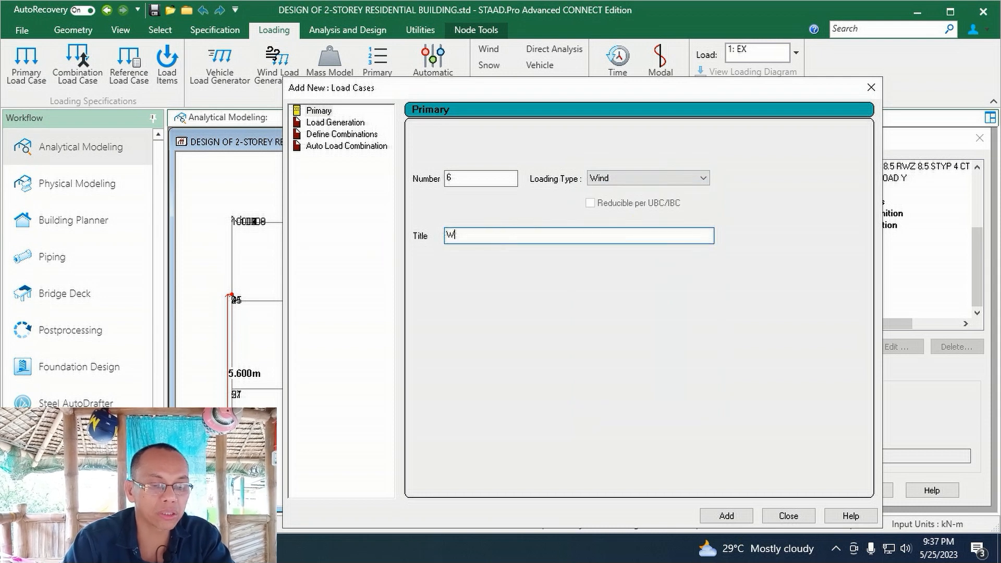
{"action": "type", "text": "LX1"}
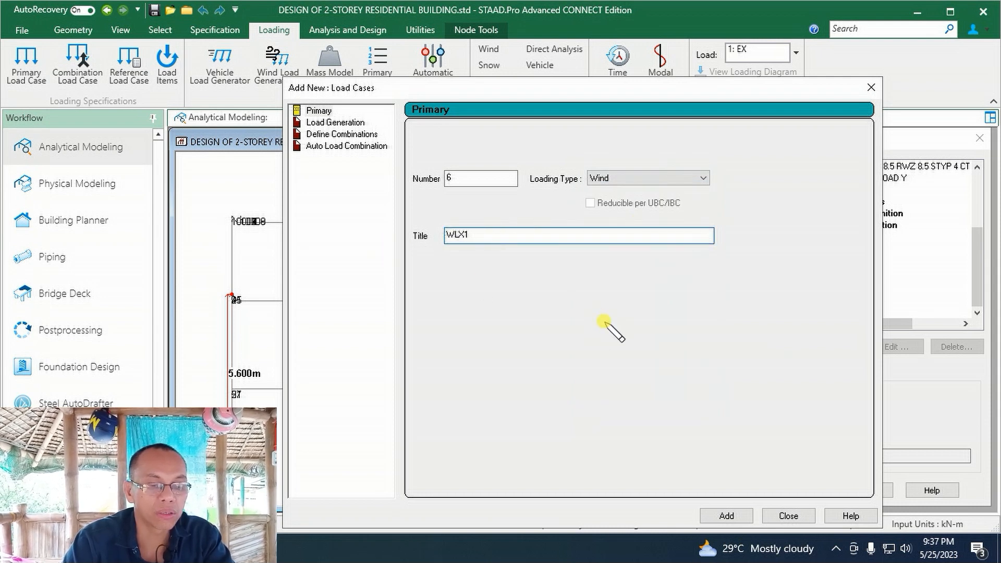
{"action": "left_click", "coordinate": [726, 514]}
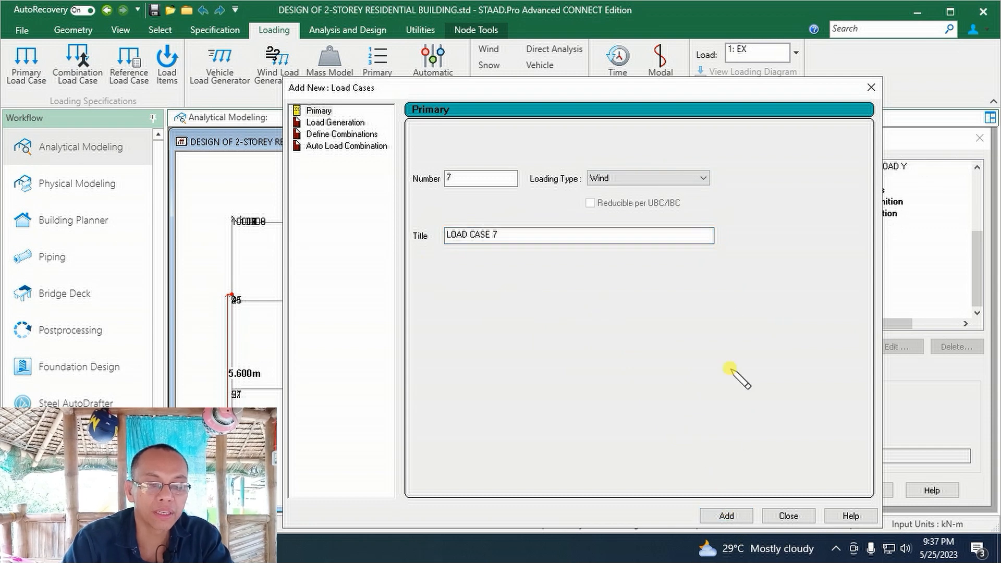
- Add another Wind primary load case, number 7, titled WLX2
{"action": "left_click_drag", "start_coordinate": [509, 236], "coordinate": [349, 241]}
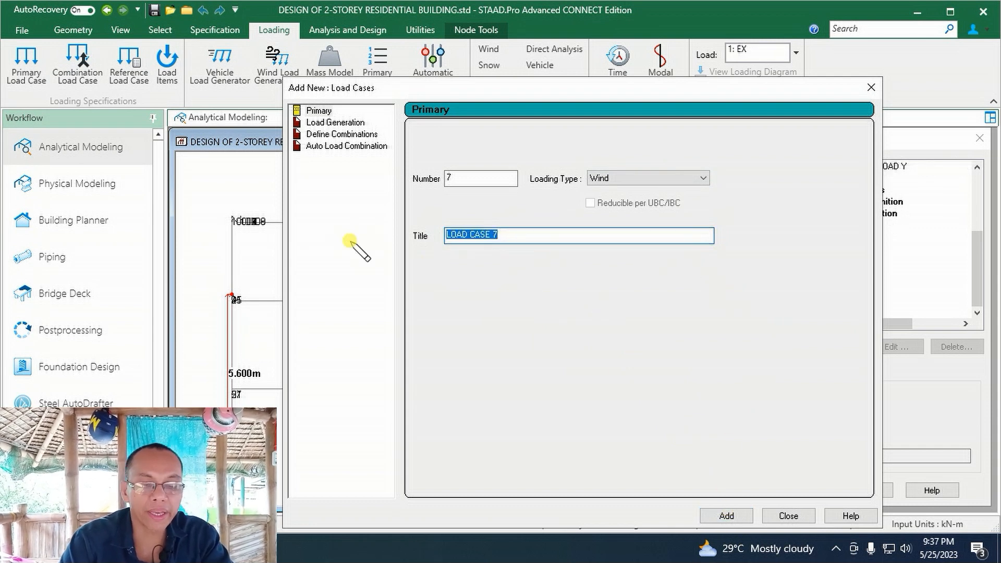
{"action": "type", "text": "WLX"}
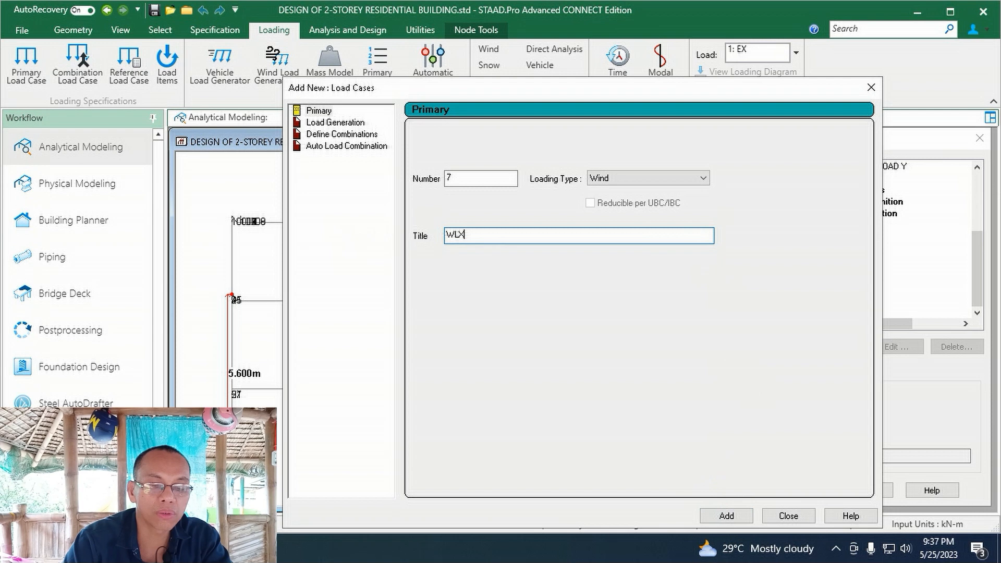
{"action": "type", "text": "2"}
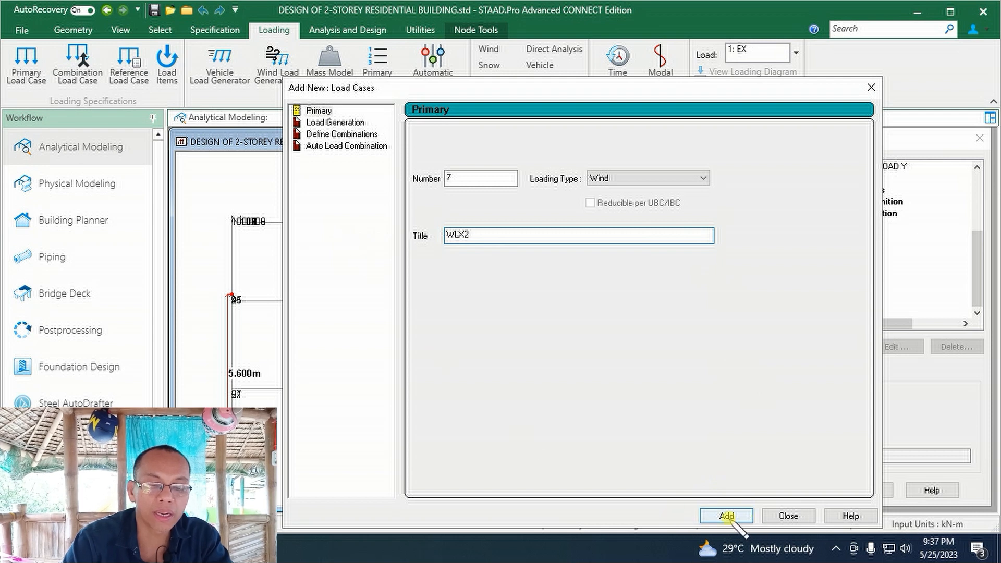
{"action": "left_click", "coordinate": [726, 515]}
- Add Wind primary load case 8 with the title WLZ1
{"action": "left_click", "coordinate": [496, 237]}
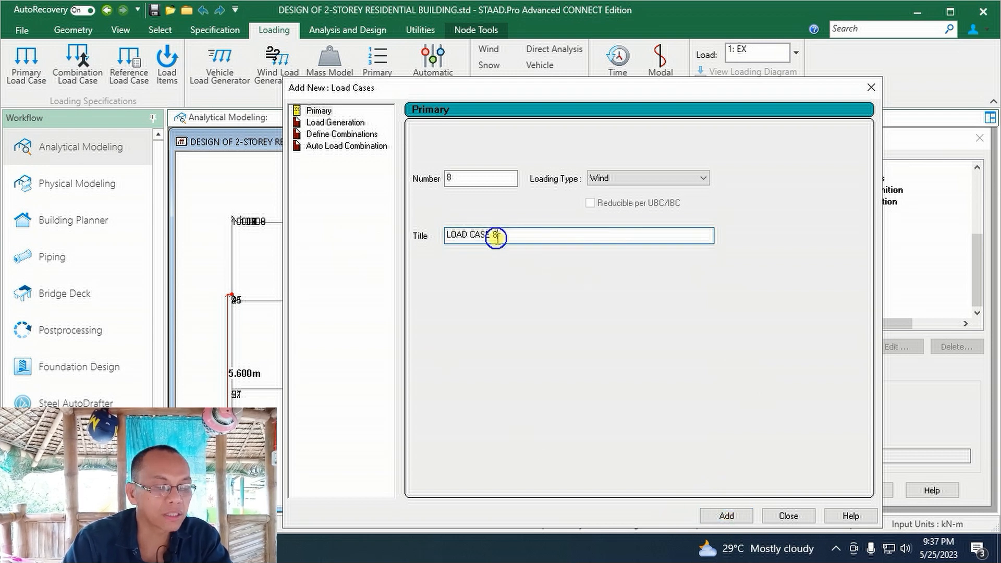
{"action": "left_click_drag", "start_coordinate": [496, 237], "coordinate": [368, 256]}
{"action": "type", "text": "WLZ1"}
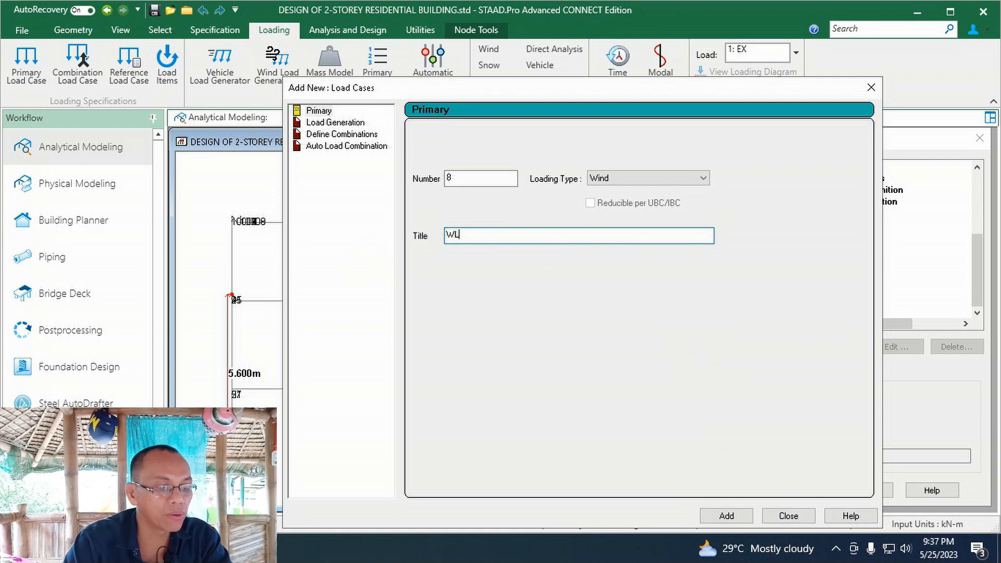
{"action": "left_click", "coordinate": [726, 516]}
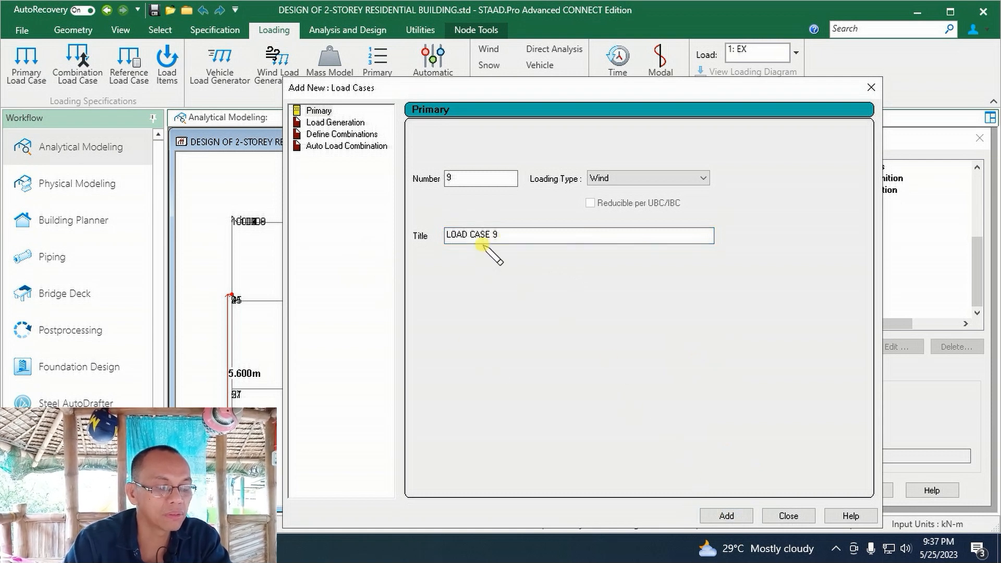
- Add Wind primary load case 9 titled WLZ2 and finish adding load cases
{"action": "left_click_drag", "start_coordinate": [514, 234], "coordinate": [393, 242]}
{"action": "type", "text": "WLZ2"}
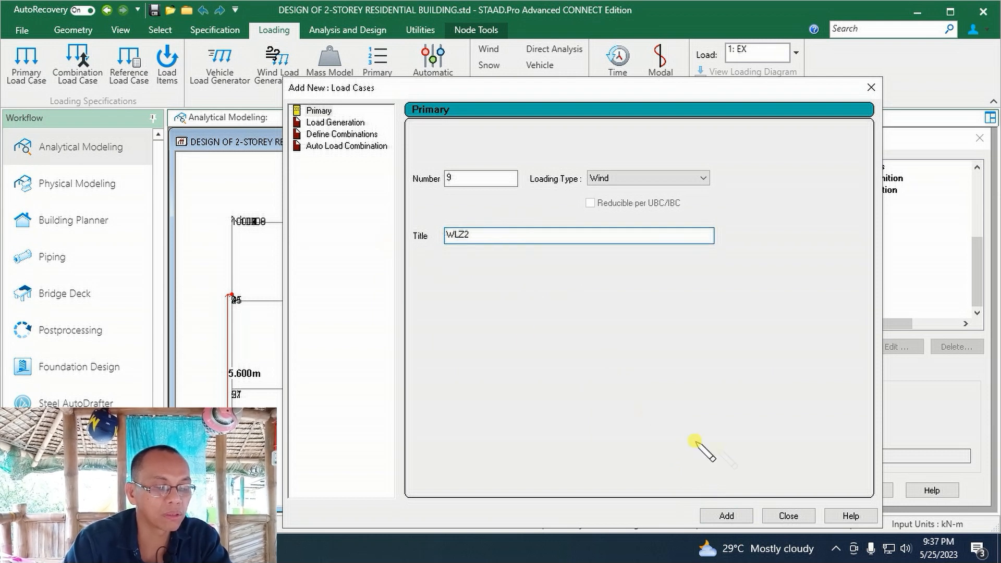
{"action": "left_click", "coordinate": [726, 516]}
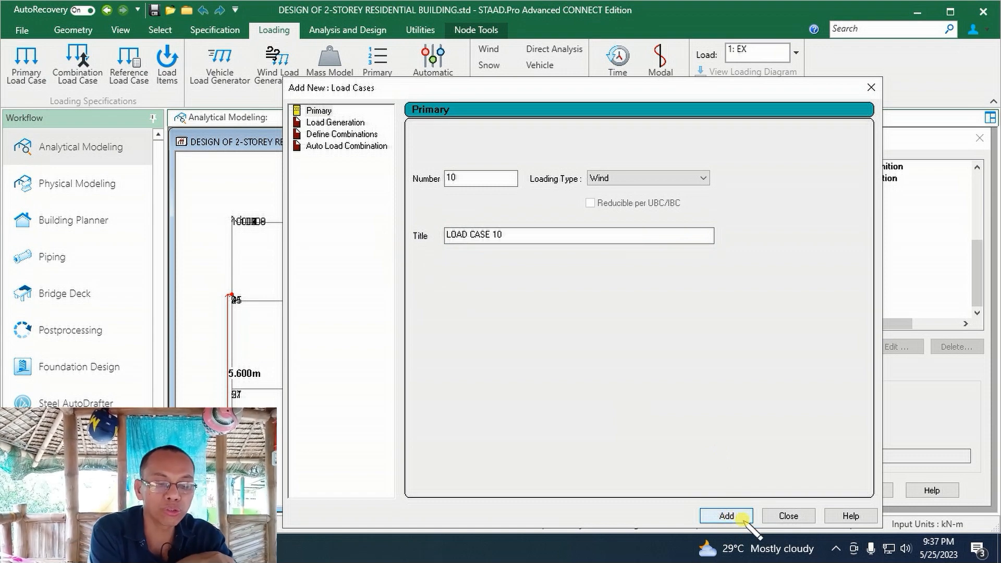
{"action": "left_click", "coordinate": [789, 516]}
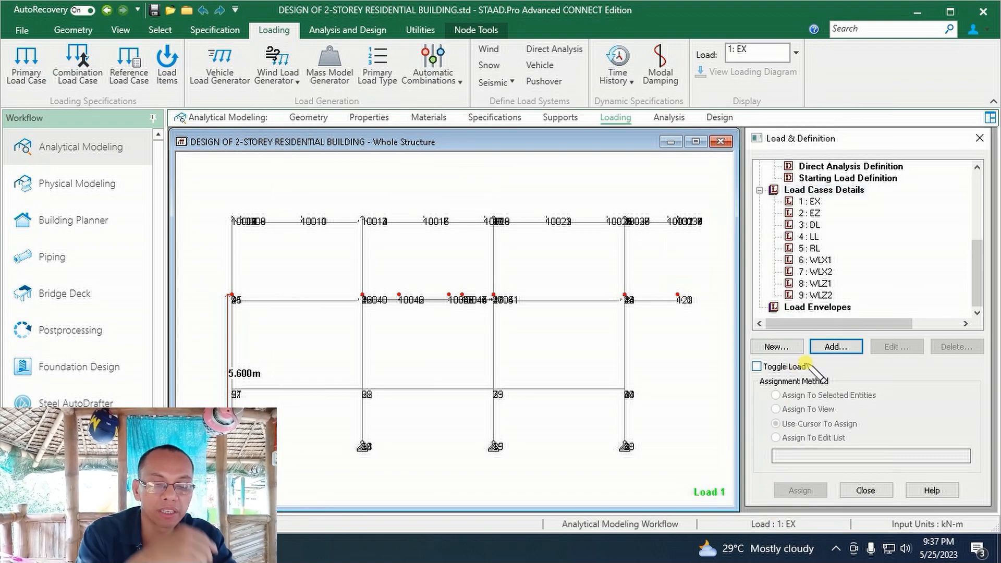
- Clear the node selection and remove the node-to-node distance dimension from the structure view
{"action": "left_click", "coordinate": [556, 269]}
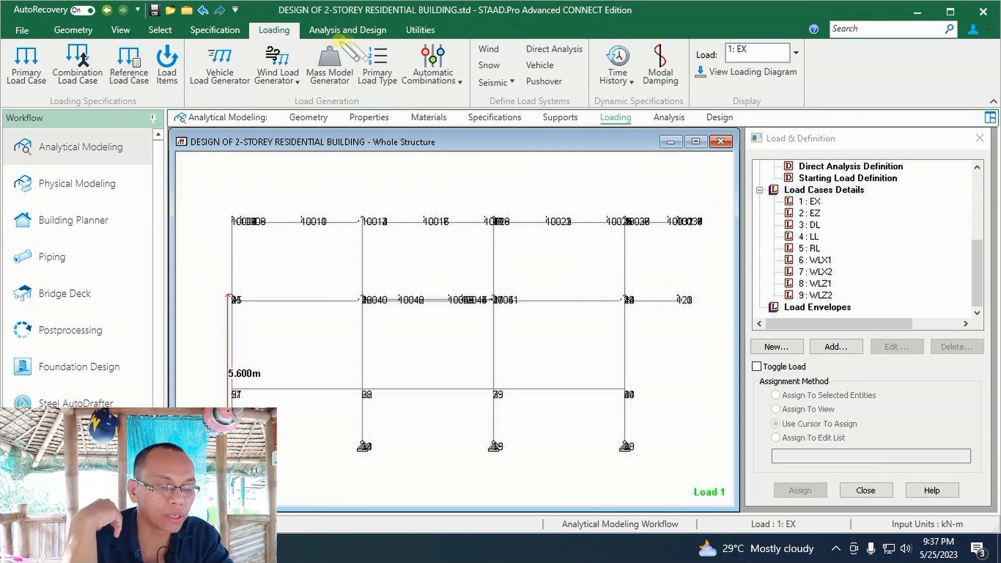
{"action": "left_click", "coordinate": [420, 29]}
{"action": "left_click", "coordinate": [42, 67]}
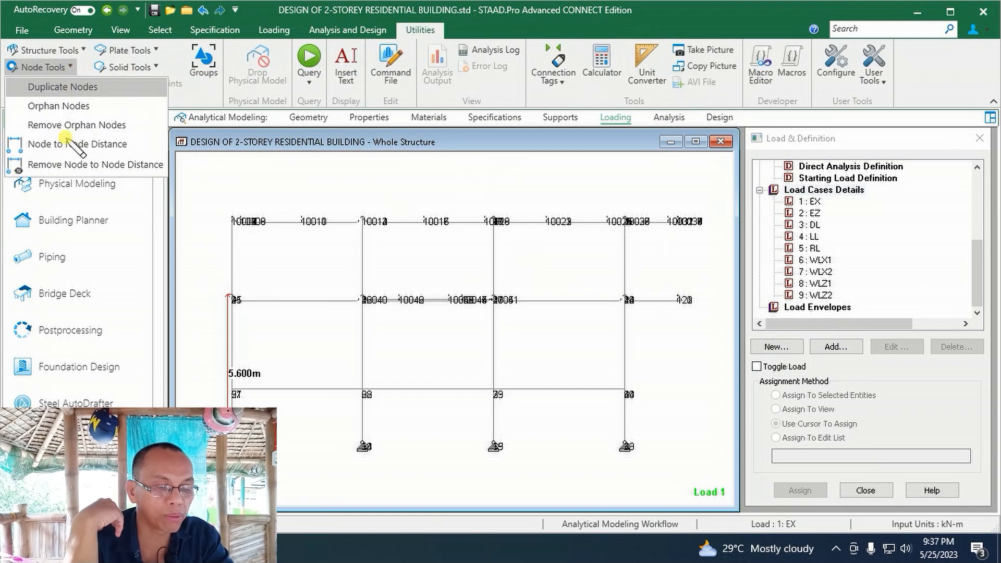
{"action": "left_click", "coordinate": [73, 165]}
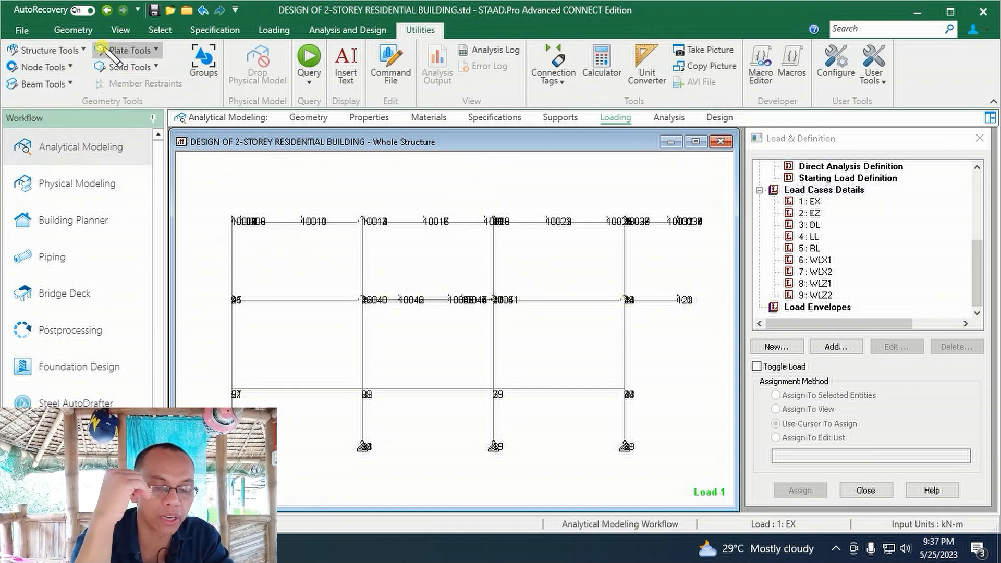
- Add an X-direction seismic load with factor 1 to load case EX, using accidental torsion factor .05 and natural torsion factor 1
{"action": "left_click", "coordinate": [120, 30]}
{"action": "left_click", "coordinate": [283, 51]}
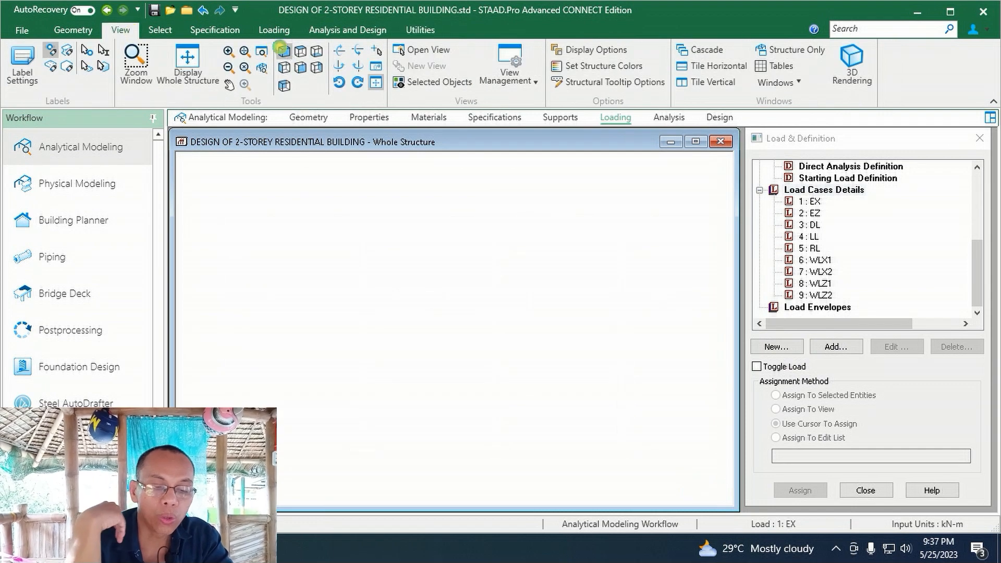
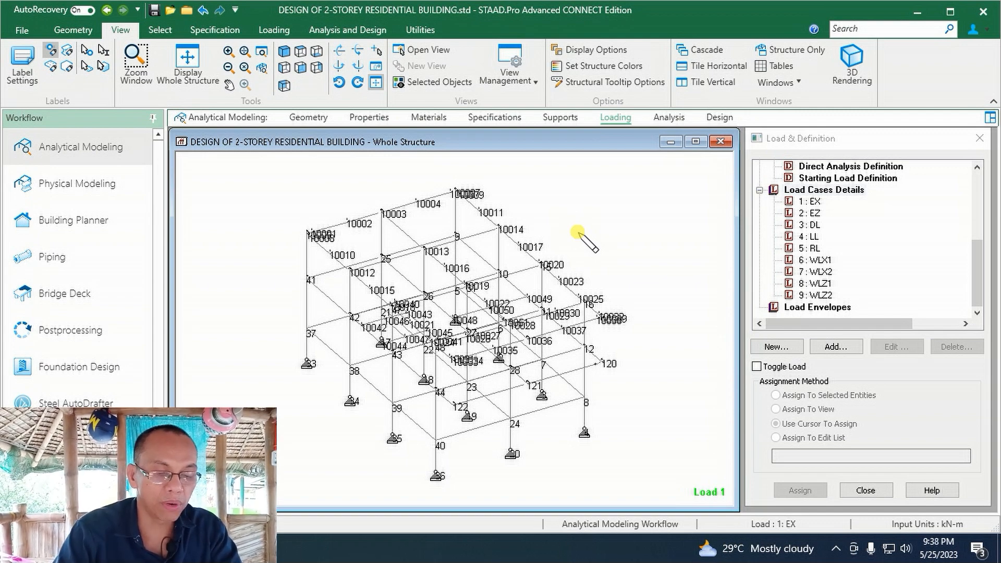
{"action": "left_click", "coordinate": [812, 201]}
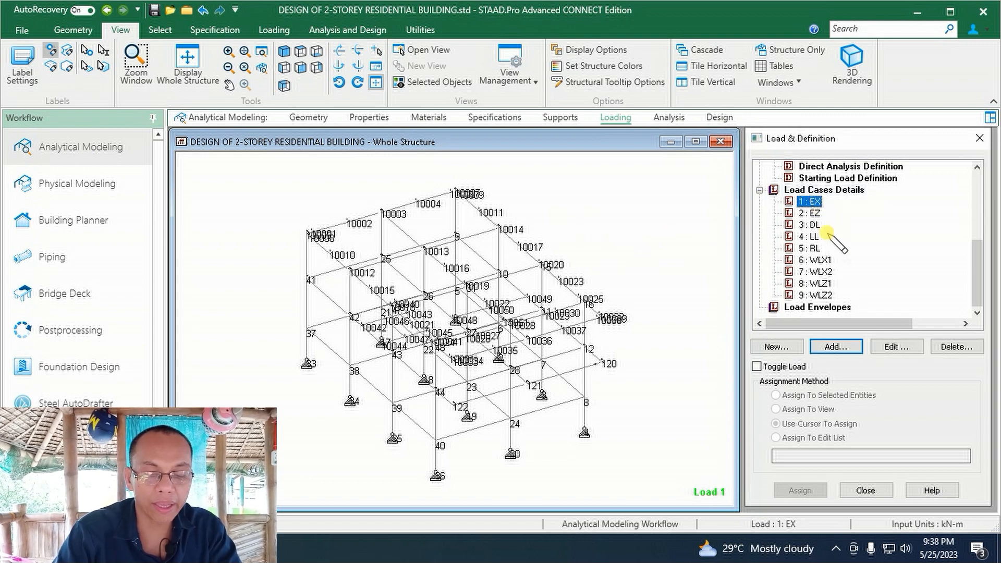
{"action": "left_click", "coordinate": [834, 346]}
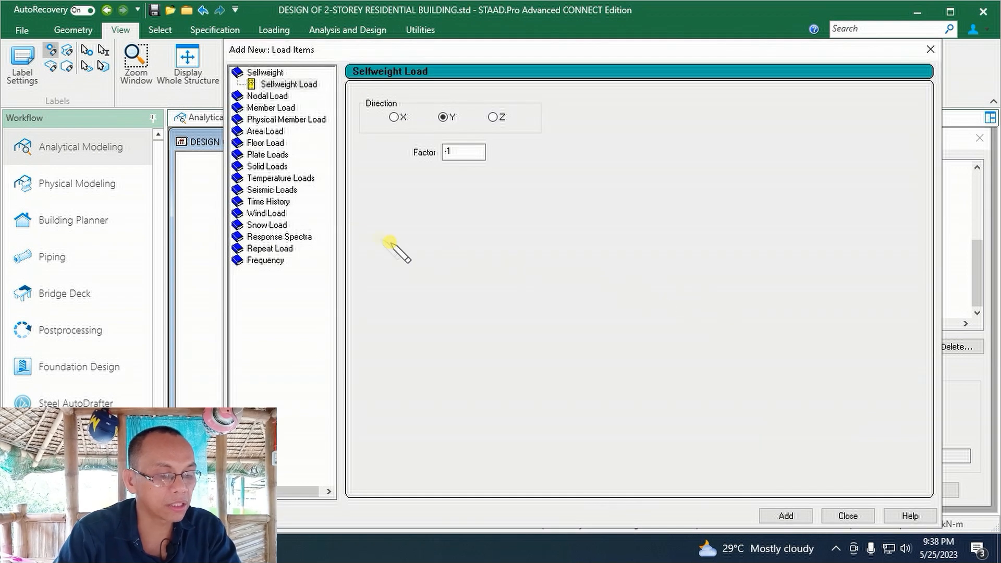
{"action": "left_click", "coordinate": [279, 190]}
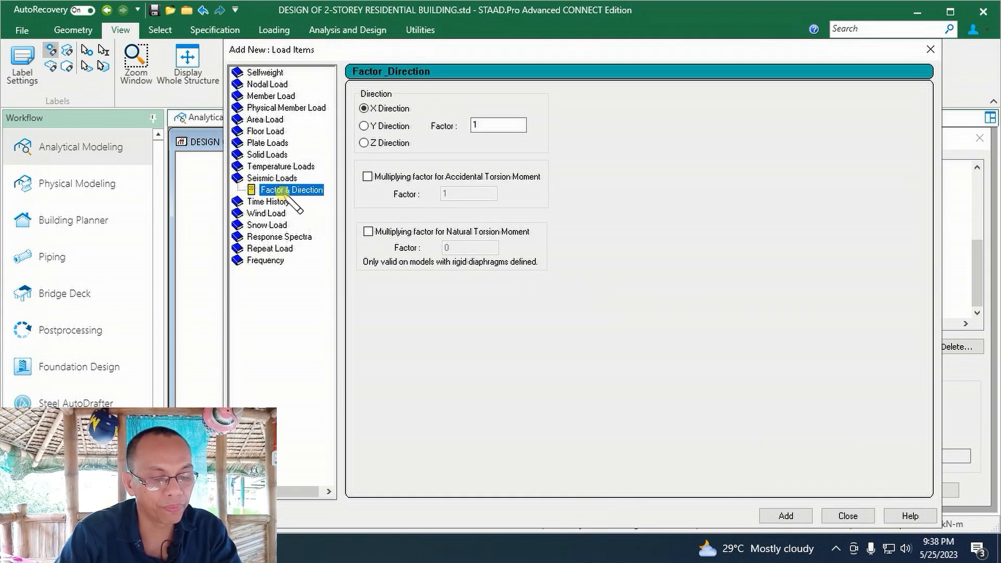
{"action": "left_click", "coordinate": [367, 176]}
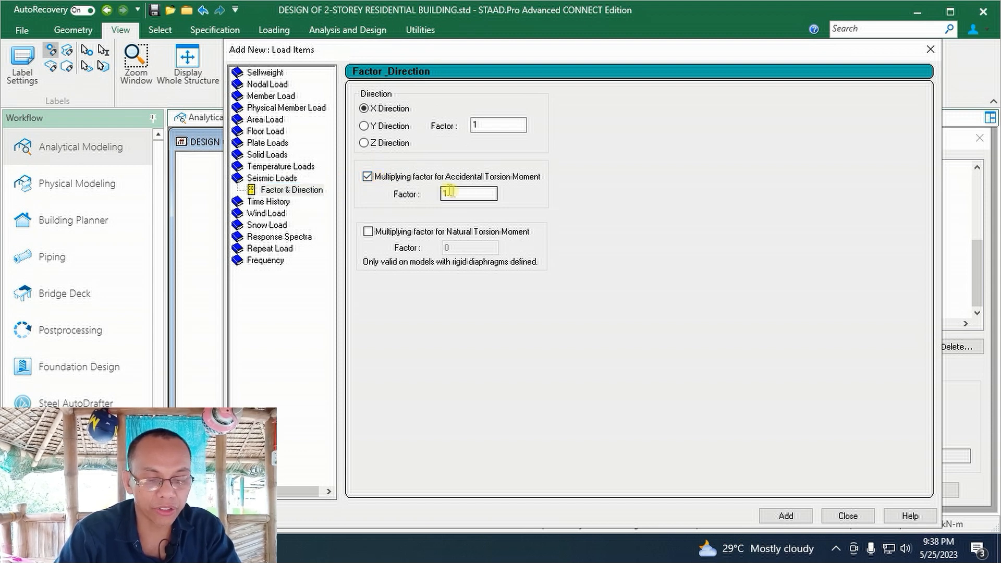
{"action": "double_click", "coordinate": [458, 193]}
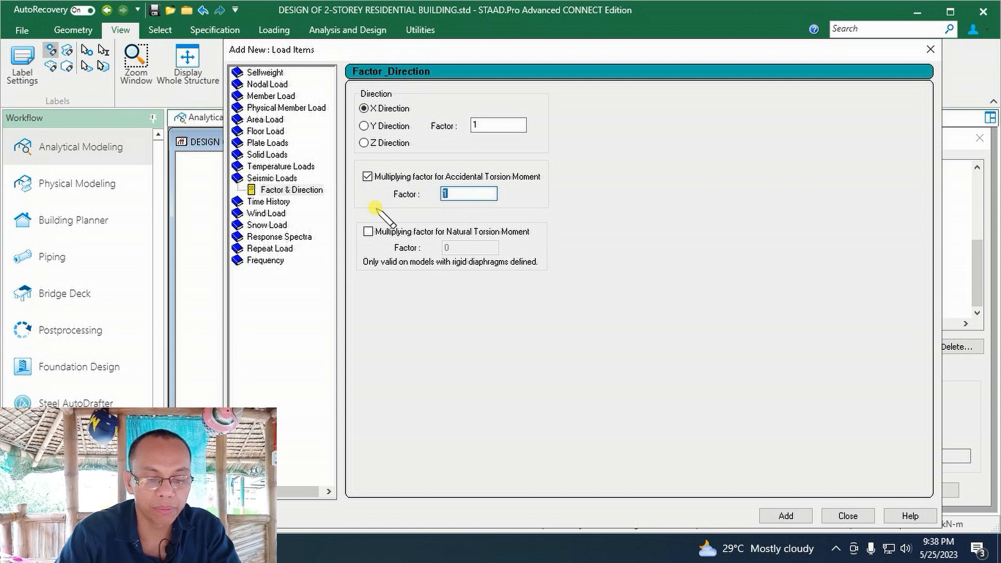
{"action": "left_click", "coordinate": [369, 231]}
{"action": "double_click", "coordinate": [446, 247]}
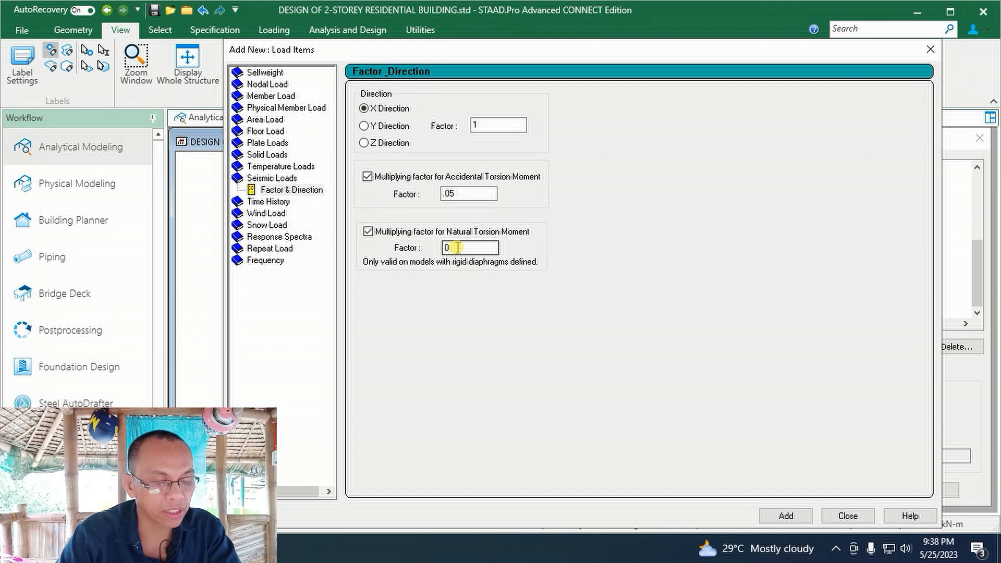
{"action": "type", "text": "1"}
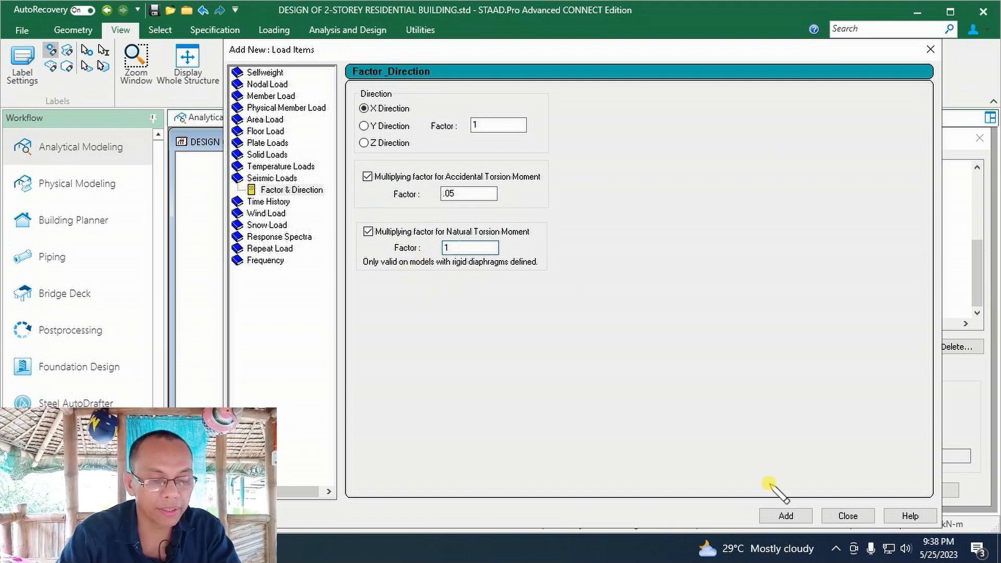
{"action": "left_click", "coordinate": [786, 516]}
{"action": "left_click", "coordinate": [841, 520]}
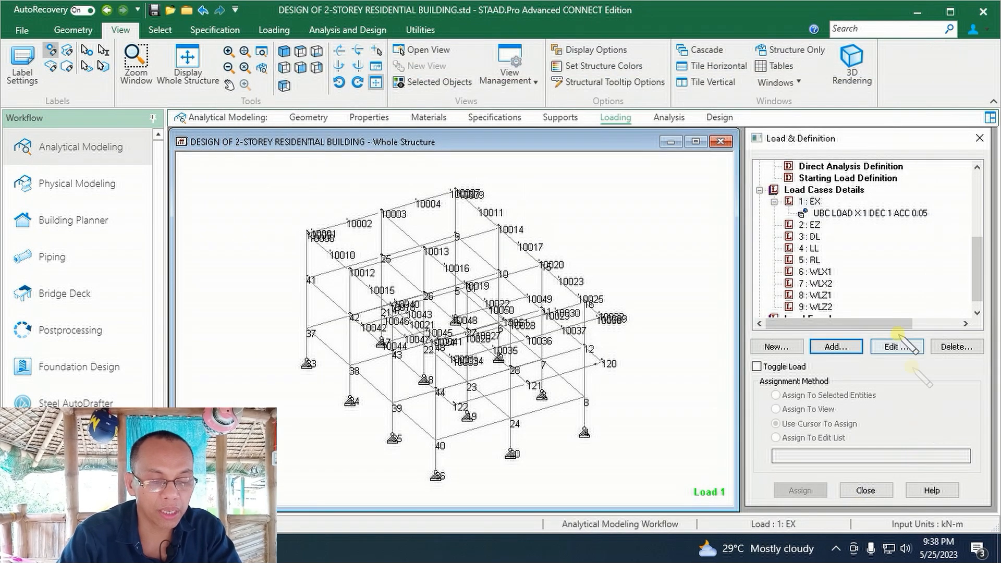
- Add a Z-direction seismic load with factor 1 to load case EZ, using accidental torsion factor .05 and natural torsion factor 1
{"action": "left_click", "coordinate": [809, 225]}
{"action": "left_click", "coordinate": [834, 348]}
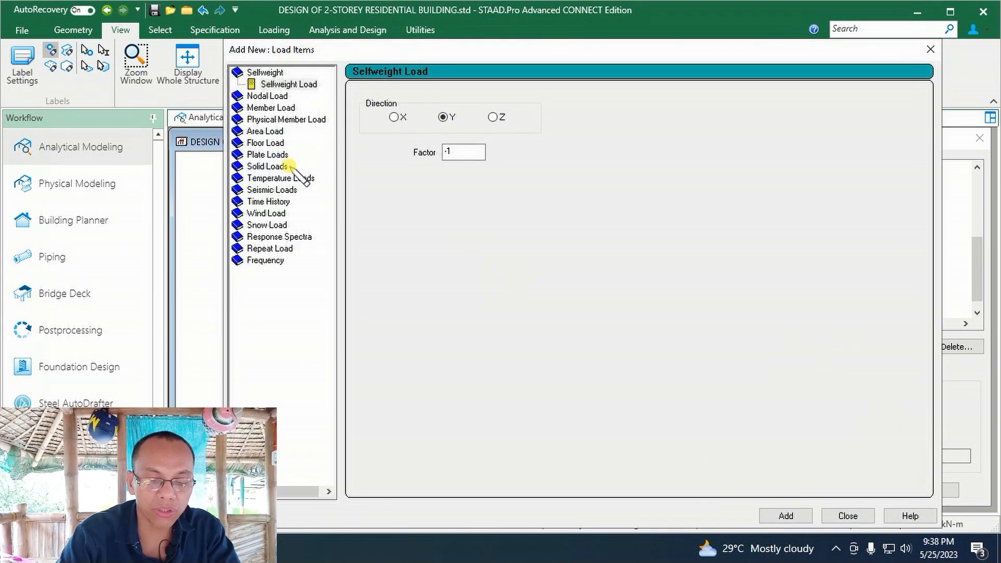
{"action": "left_click", "coordinate": [284, 190]}
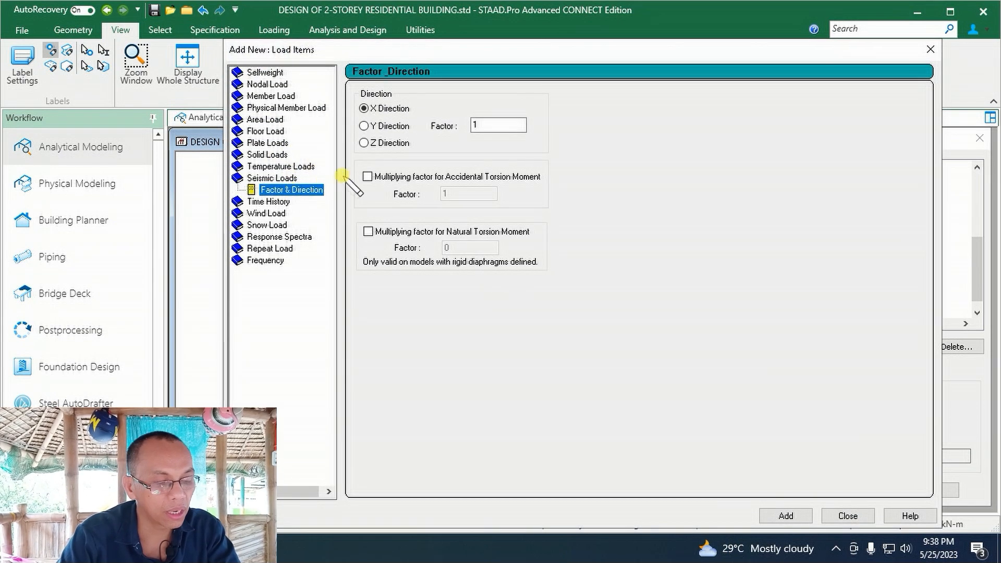
{"action": "left_click", "coordinate": [363, 143]}
{"action": "left_click", "coordinate": [368, 177]}
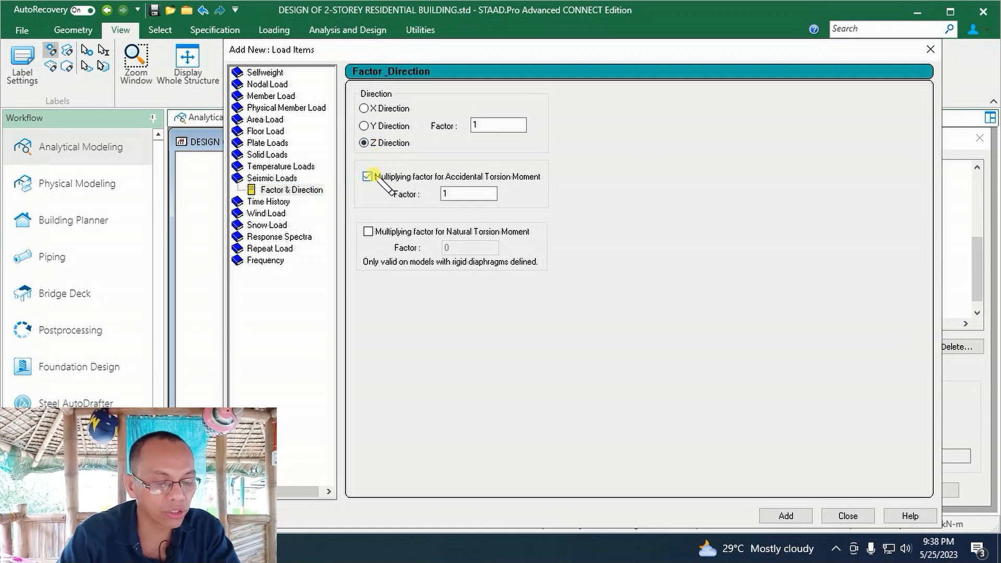
{"action": "double_click", "coordinate": [446, 192]}
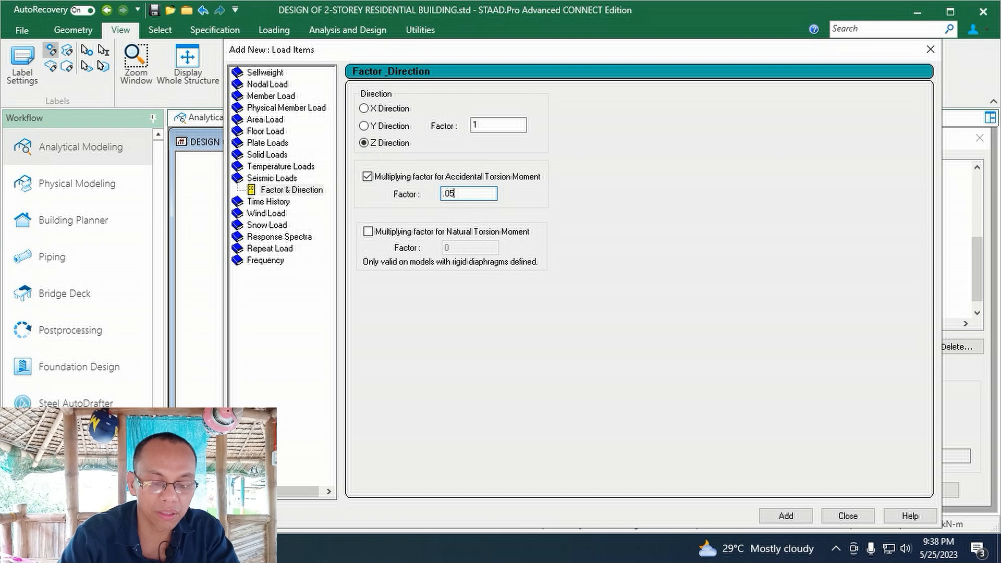
{"action": "left_click", "coordinate": [368, 231]}
{"action": "double_click", "coordinate": [448, 247]}
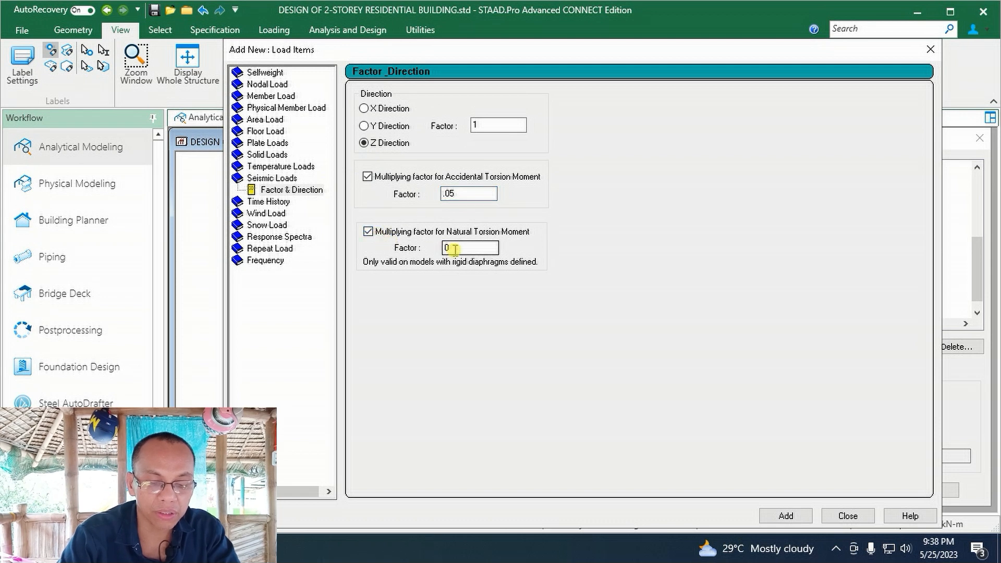
{"action": "type", "text": "1"}
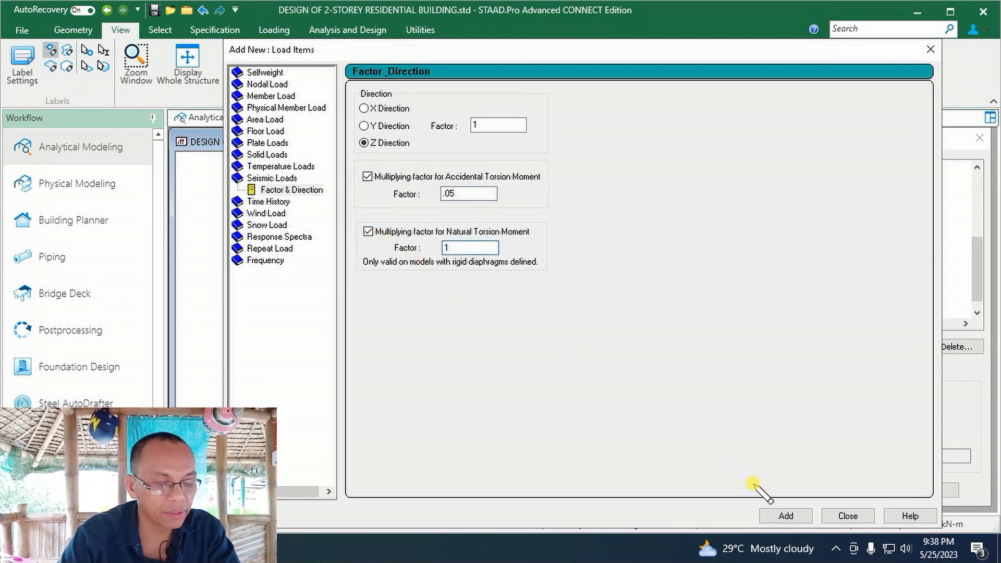
{"action": "left_click", "coordinate": [782, 515]}
{"action": "left_click", "coordinate": [846, 515]}
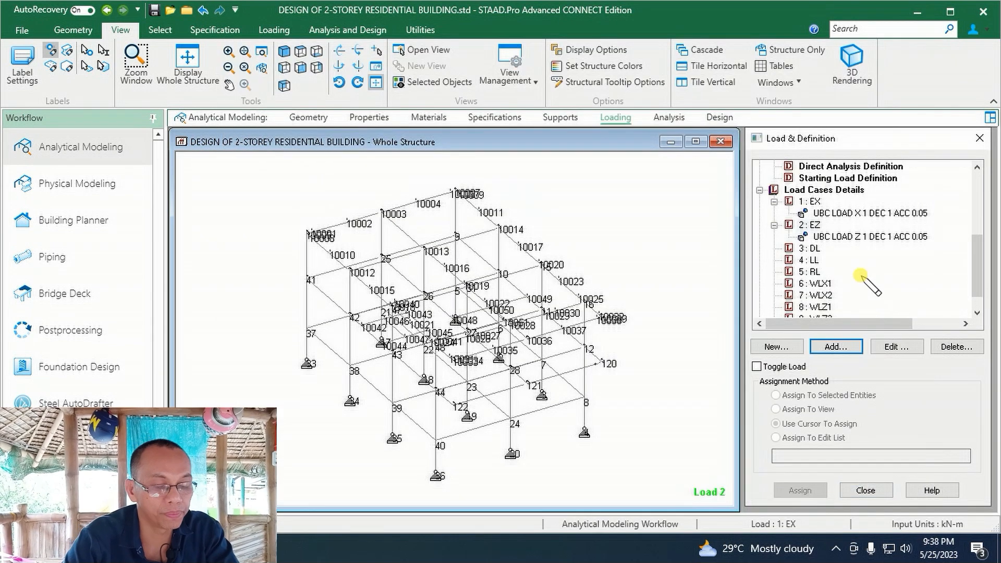
- Add reference load R1 (REF LOAD DL) with a factor of -1 to load case DL
{"action": "left_click", "coordinate": [813, 249]}
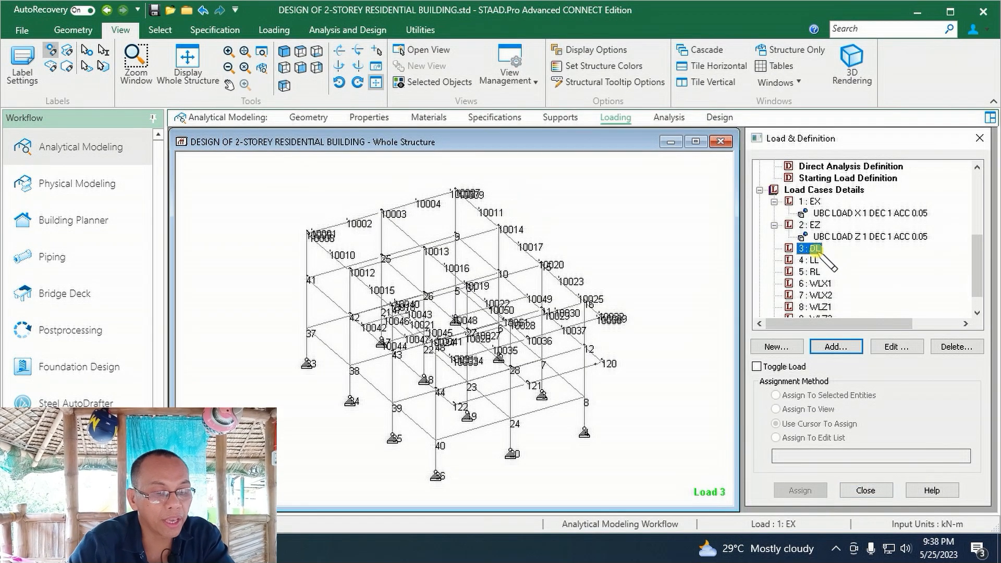
{"action": "left_click", "coordinate": [836, 347]}
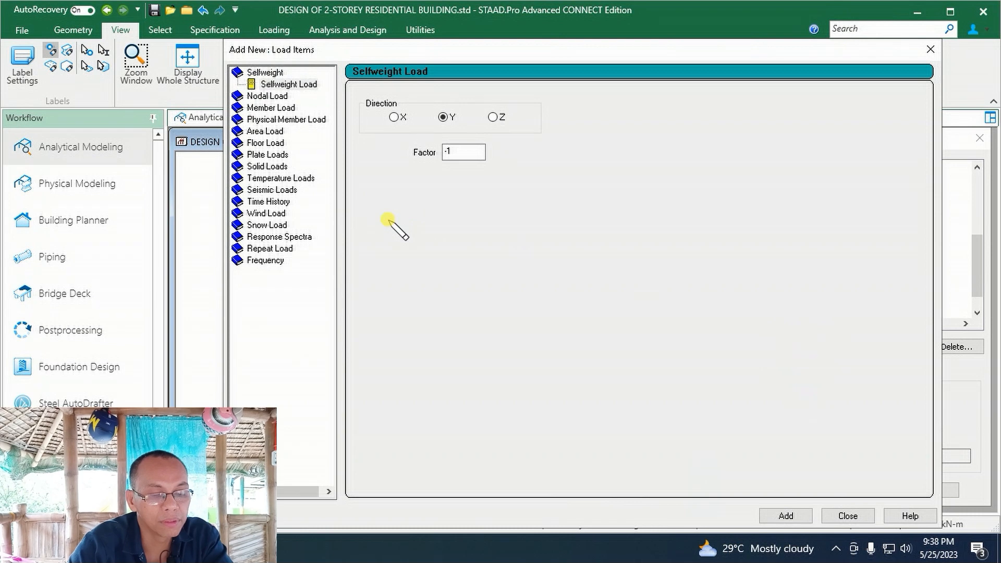
{"action": "left_click", "coordinate": [284, 248]}
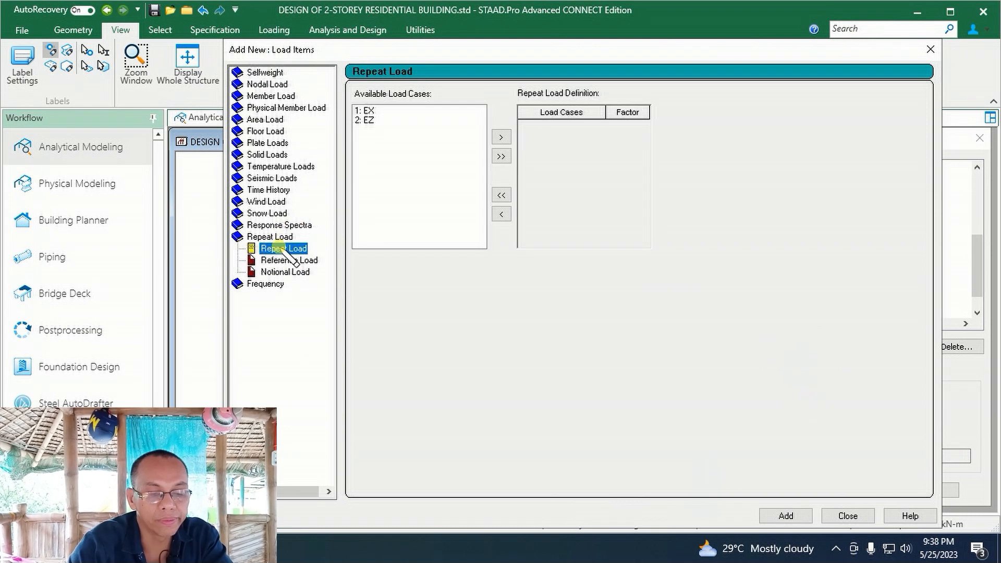
{"action": "left_click", "coordinate": [286, 262]}
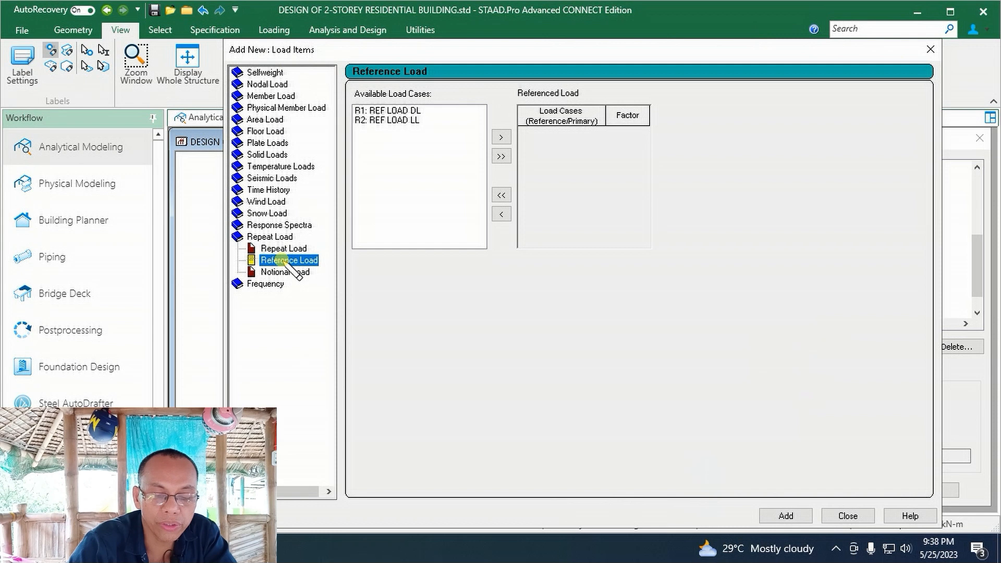
{"action": "left_click", "coordinate": [401, 111]}
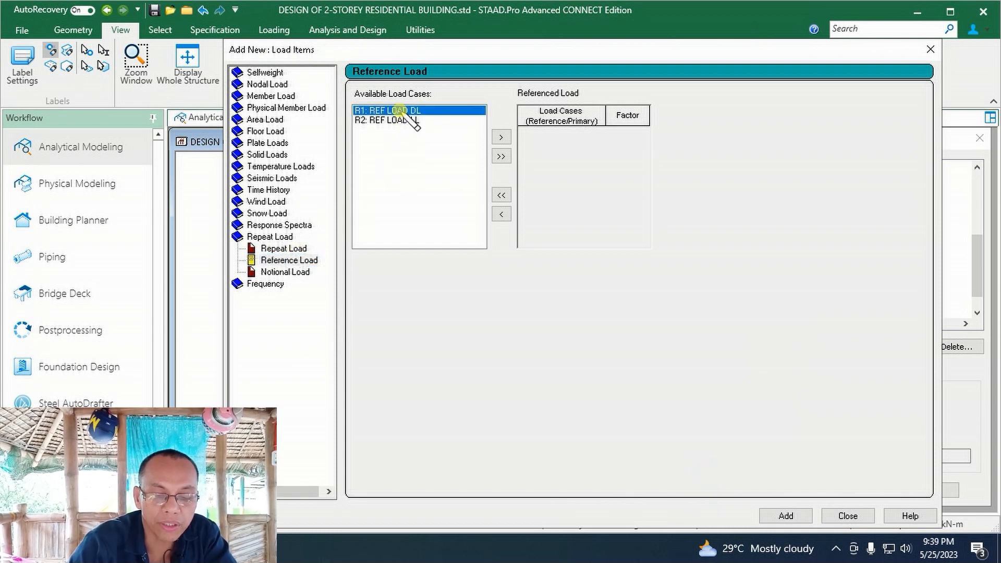
{"action": "left_click", "coordinate": [501, 137]}
{"action": "left_click", "coordinate": [629, 132]}
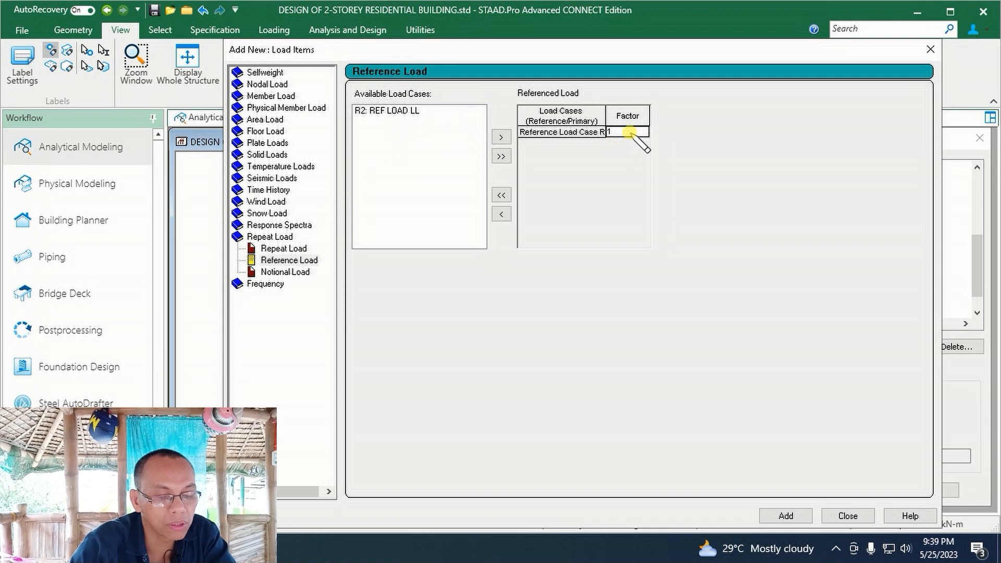
{"action": "type", "text": "-"}
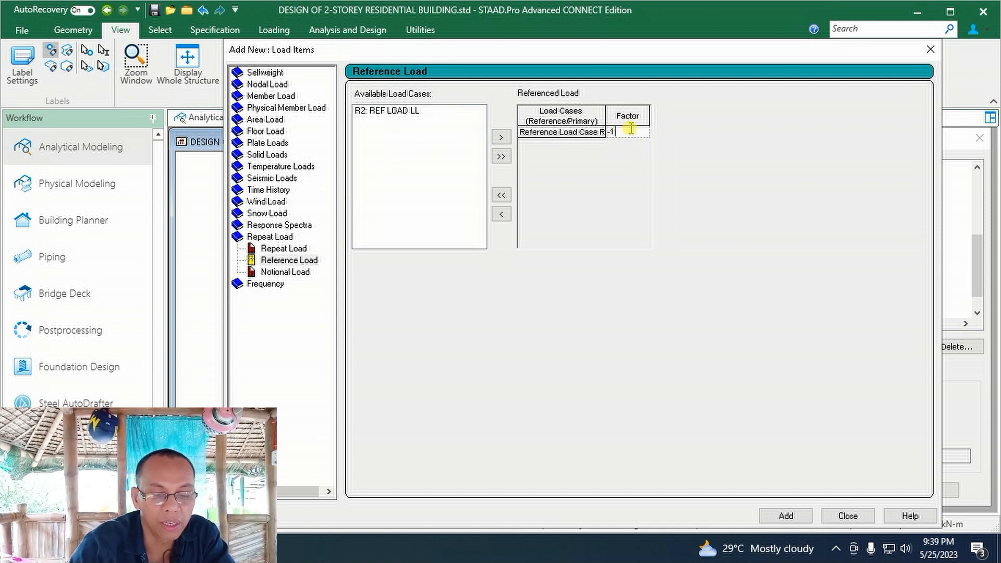
{"action": "left_click", "coordinate": [785, 515]}
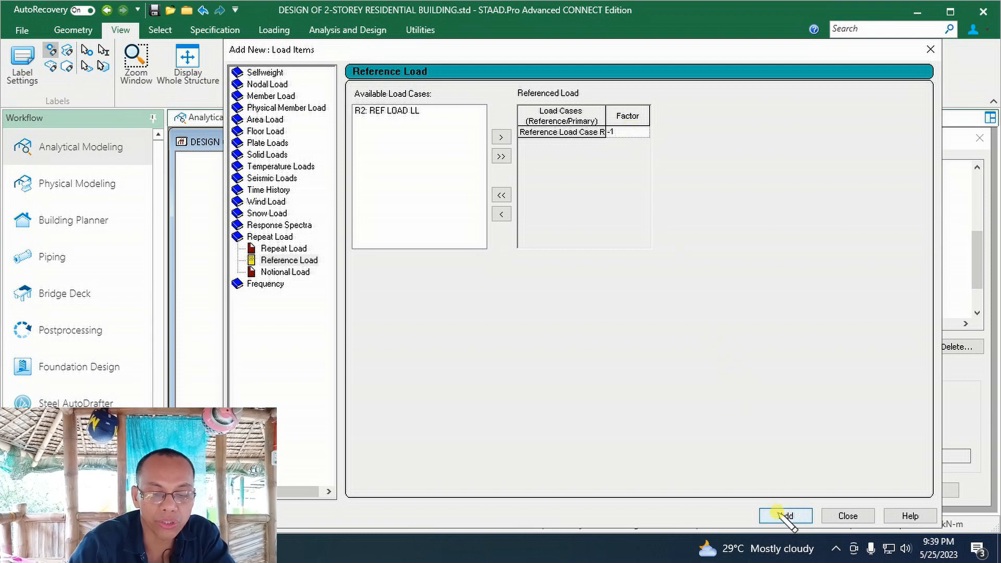
{"action": "left_click", "coordinate": [834, 515]}
- Add reference load R2 (REF LOAD LL) with a factor of -1 to load case LL
{"action": "left_click", "coordinate": [808, 283]}
{"action": "left_click", "coordinate": [835, 346]}
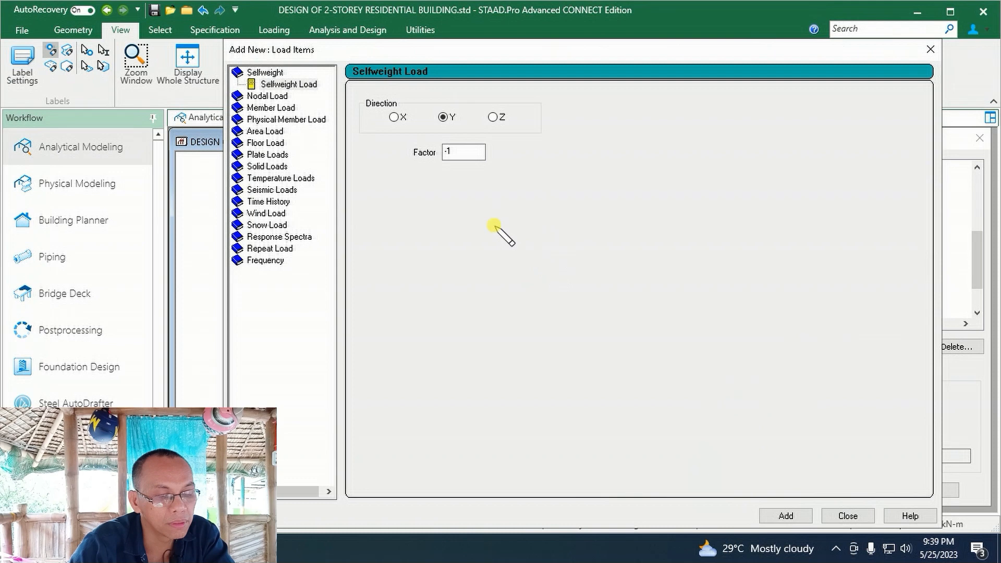
{"action": "left_click", "coordinate": [282, 248]}
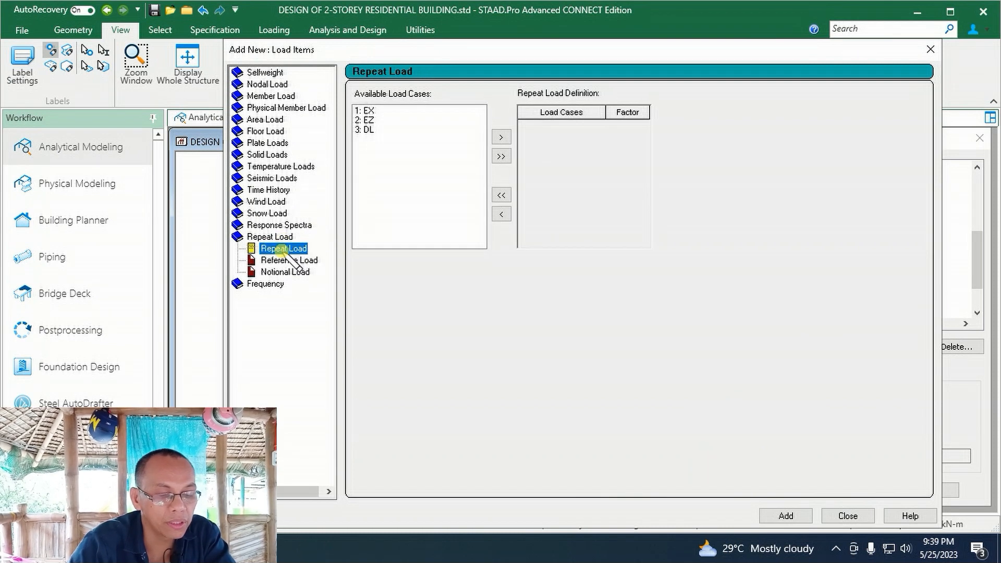
{"action": "left_click", "coordinate": [291, 260]}
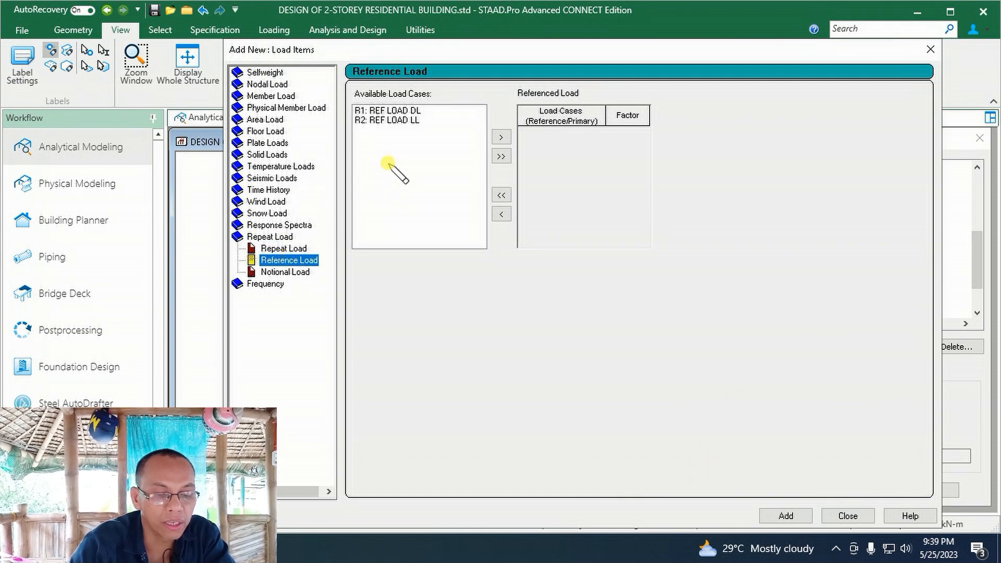
{"action": "left_click", "coordinate": [397, 121]}
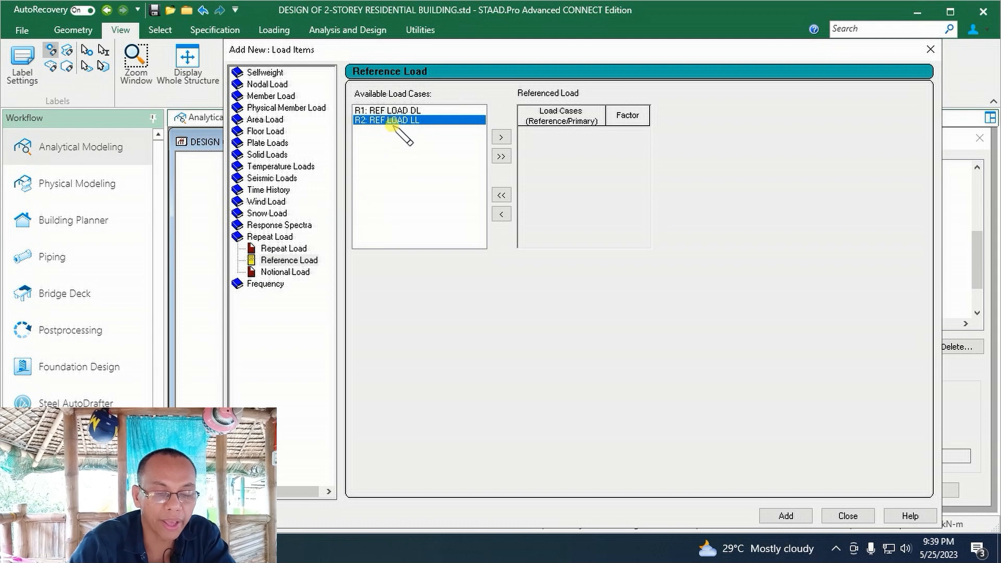
{"action": "left_click", "coordinate": [501, 137]}
{"action": "left_click", "coordinate": [625, 132]}
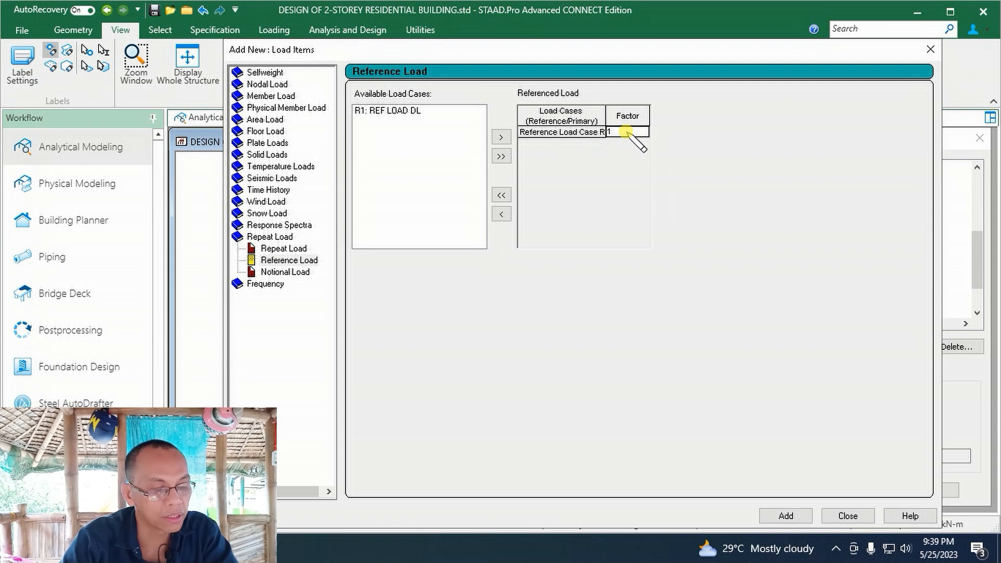
{"action": "key", "text": "BackSpace"}
{"action": "type", "text": "-"}
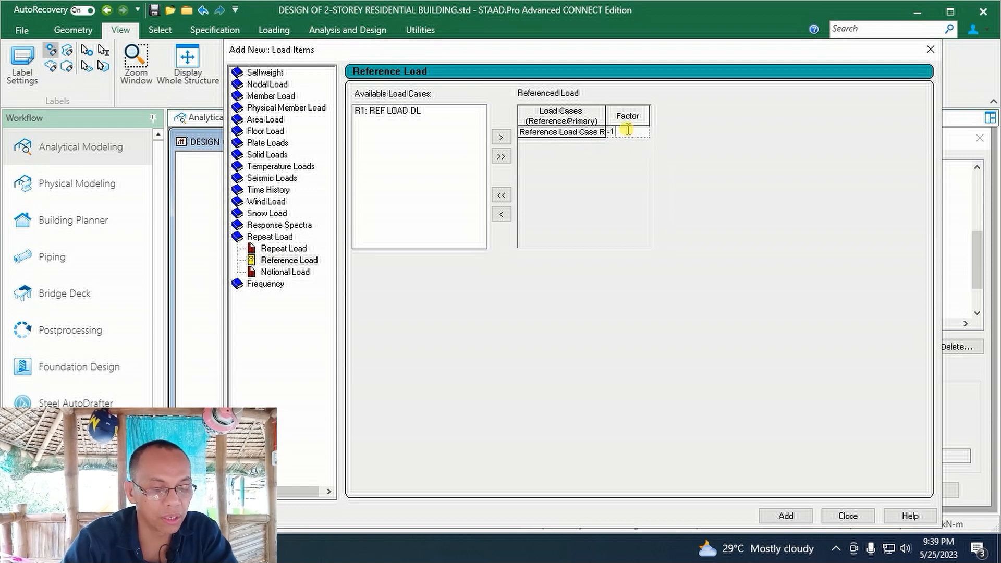
{"action": "left_click", "coordinate": [786, 516]}
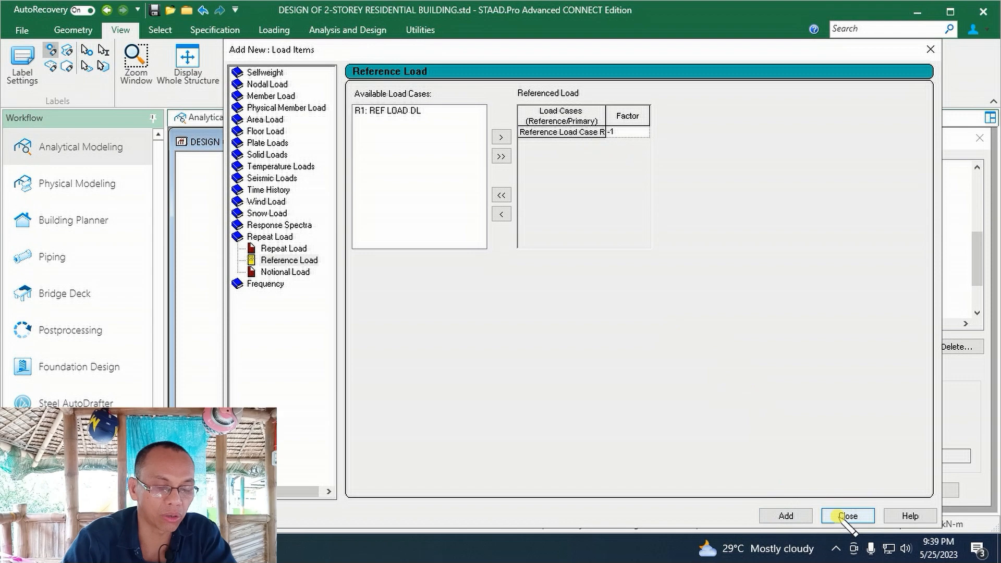
{"action": "left_click", "coordinate": [846, 516]}
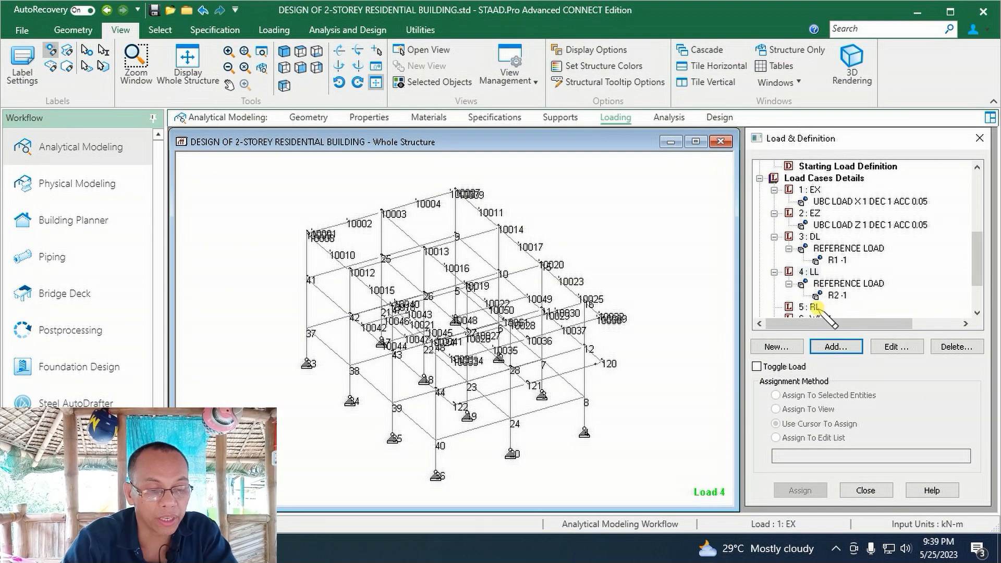
- Open the Load Transfer 2 workbook from the C&C folder
{"action": "scroll", "coordinate": [821, 306], "scroll_direction": "down", "scroll_amount": 1}
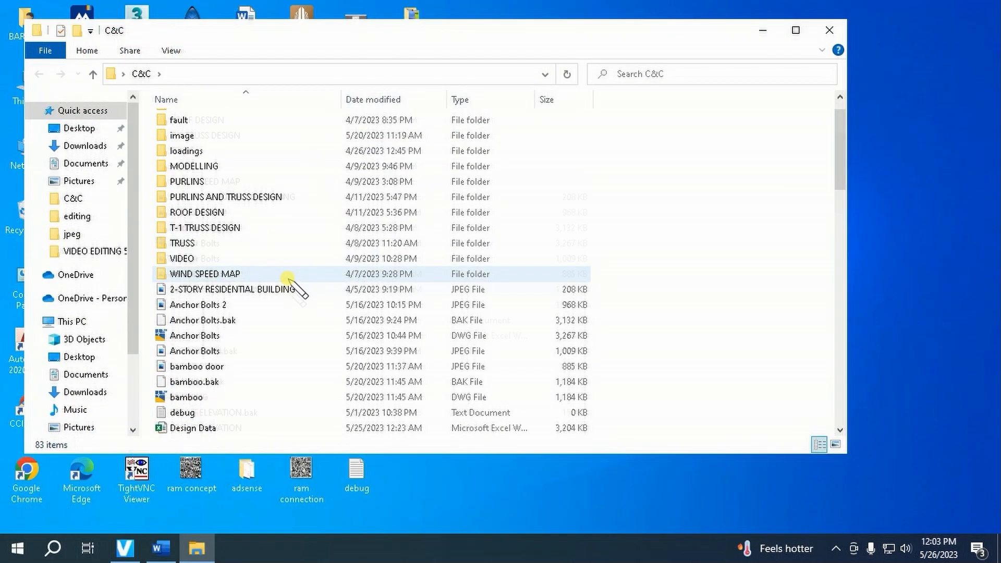
{"action": "scroll", "coordinate": [287, 278], "scroll_direction": "down", "scroll_amount": 3}
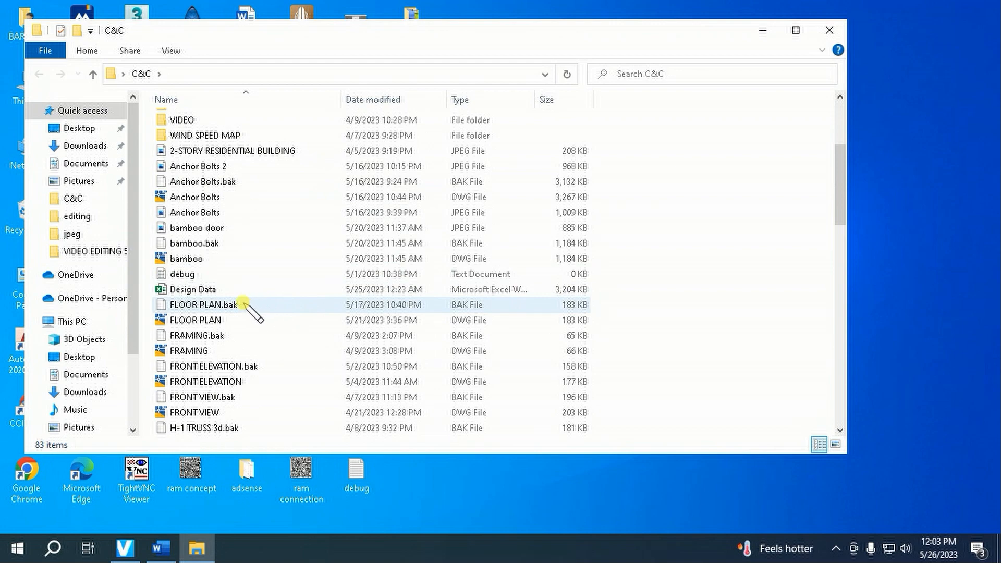
{"action": "scroll", "coordinate": [245, 307], "scroll_direction": "down", "scroll_amount": 7}
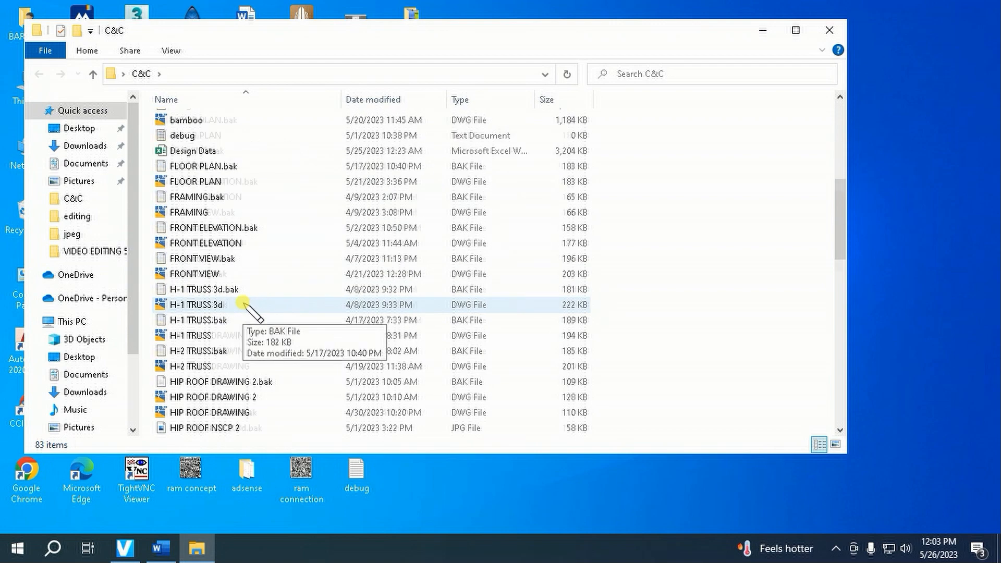
{"action": "double_click", "coordinate": [223, 397]}
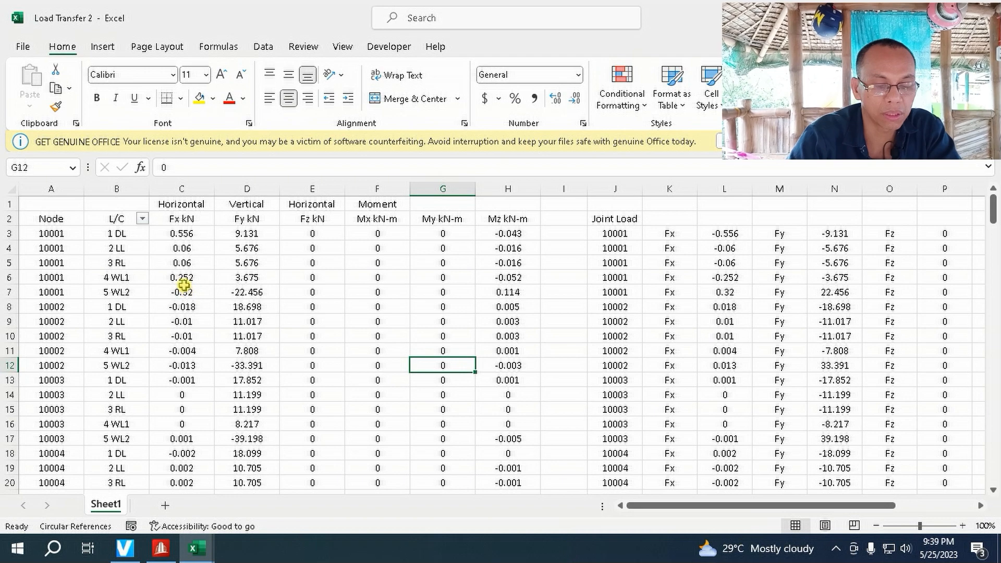
- Filter the L/C column to show only 1 DL and copy the Joint Load table from its heading through node 10039
{"action": "left_click", "coordinate": [142, 219]}
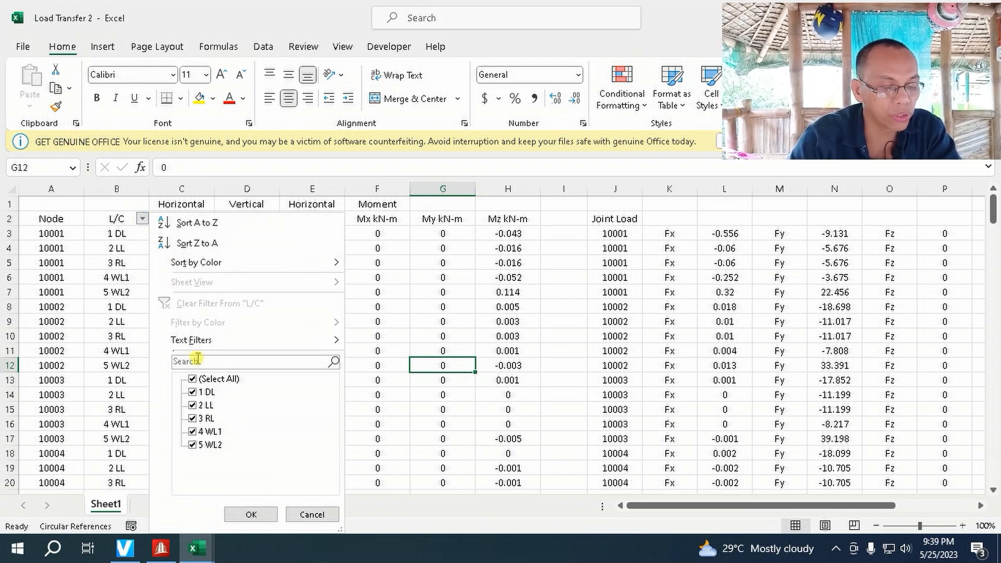
{"action": "left_click", "coordinate": [219, 379]}
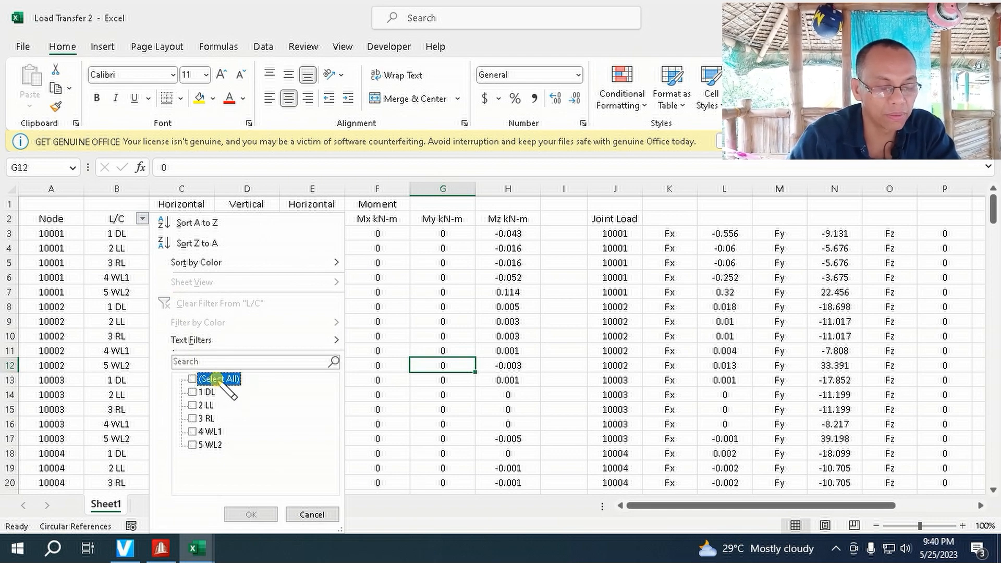
{"action": "left_click", "coordinate": [192, 392]}
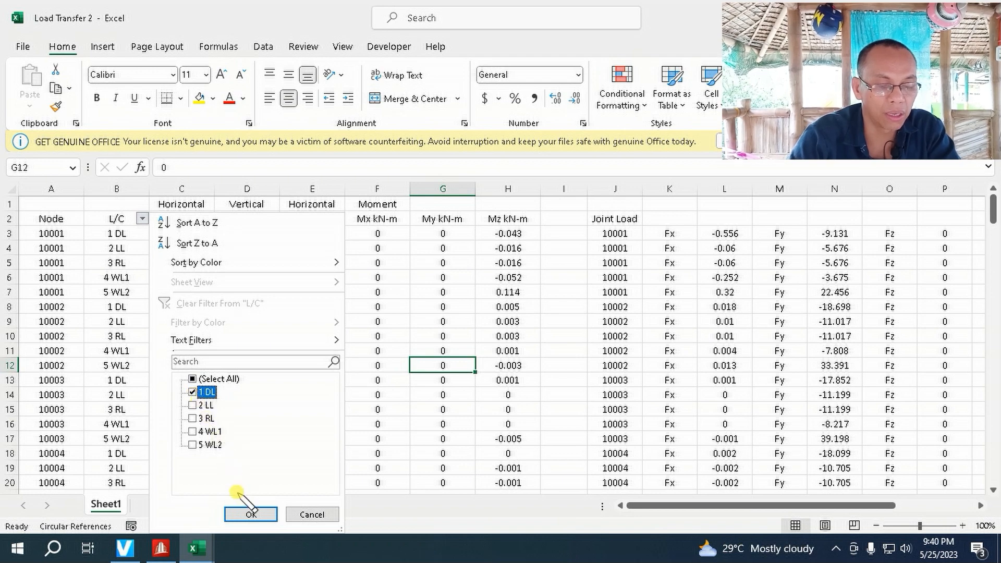
{"action": "left_click", "coordinate": [249, 514]}
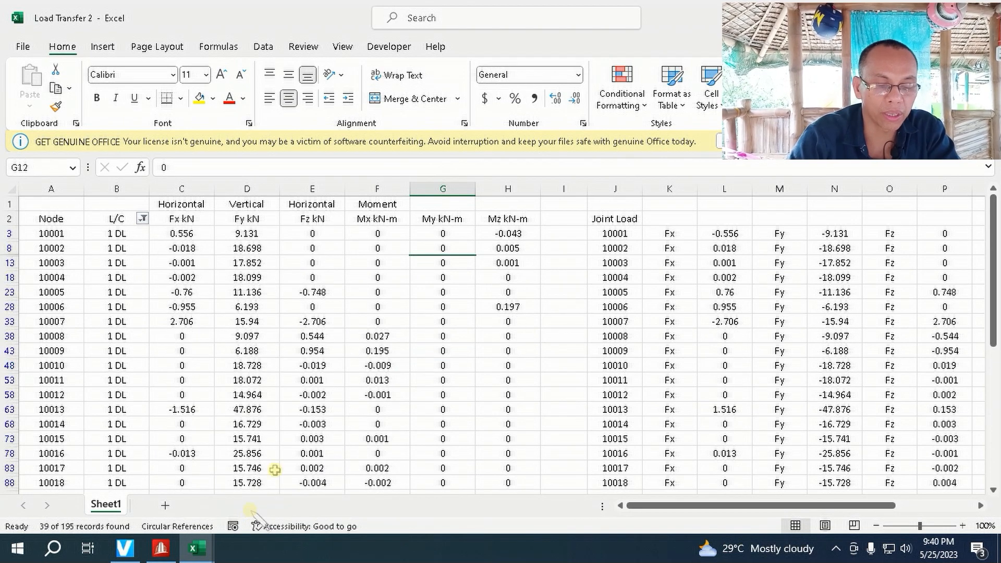
{"action": "left_click_drag", "start_coordinate": [602, 219], "coordinate": [889, 448]}
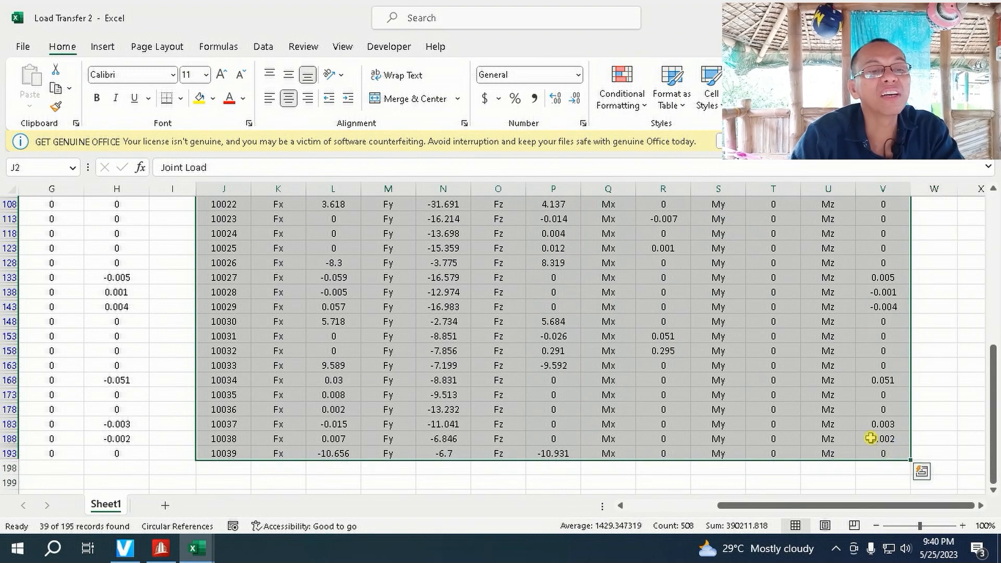
{"action": "key", "text": "ctrl+c"}
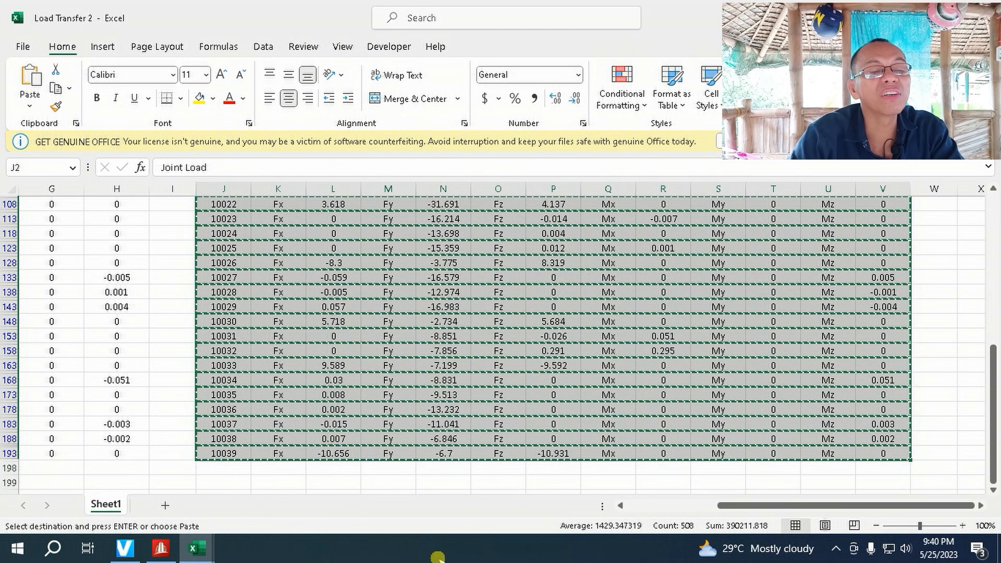
- Open the model's command file in STAAD.Pro and paste the dead-load joint loads below R1 -1.0 in LOAD 3, without a trailing blank line
{"action": "left_click", "coordinate": [160, 548]}
{"action": "left_click", "coordinate": [420, 30]}
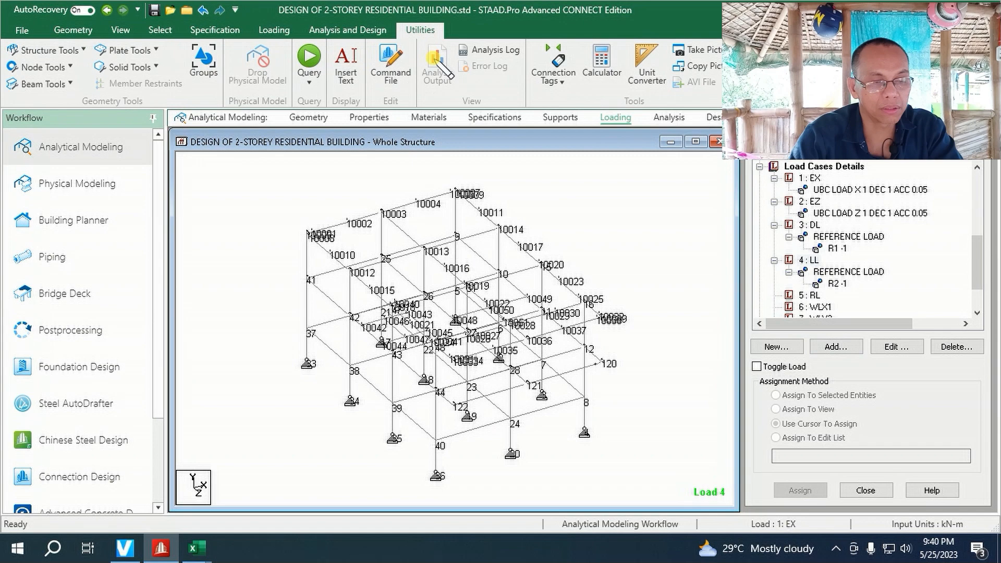
{"action": "left_click", "coordinate": [390, 65]}
{"action": "left_click", "coordinate": [495, 346]}
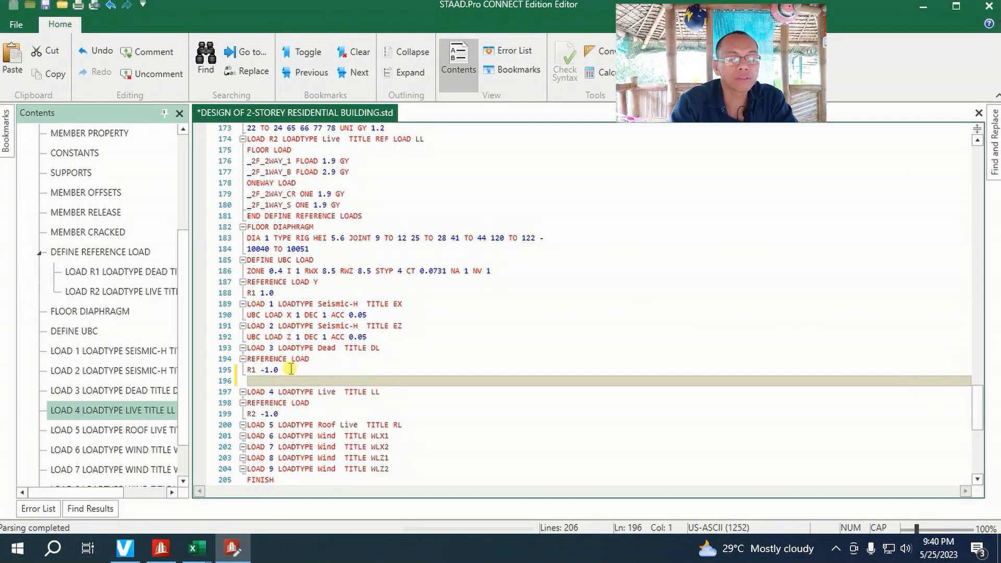
{"action": "key", "text": "ctrl+v"}
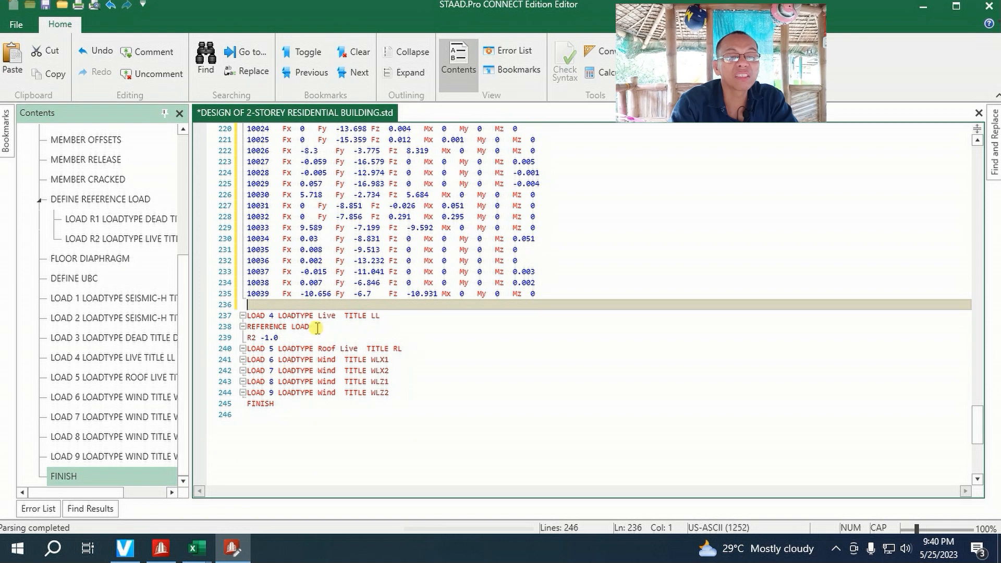
{"action": "key", "text": "BackSpace"}
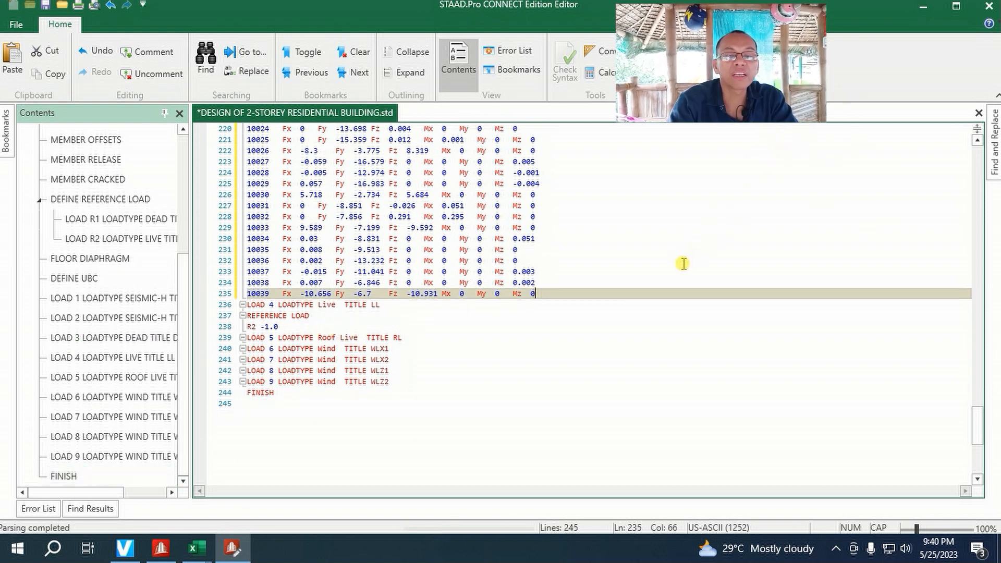
- Switch back to the Excel workbook, filter the L/C column to only 2 LL, and copy the Joint Load table through node 10039
{"action": "left_click", "coordinate": [923, 7]}
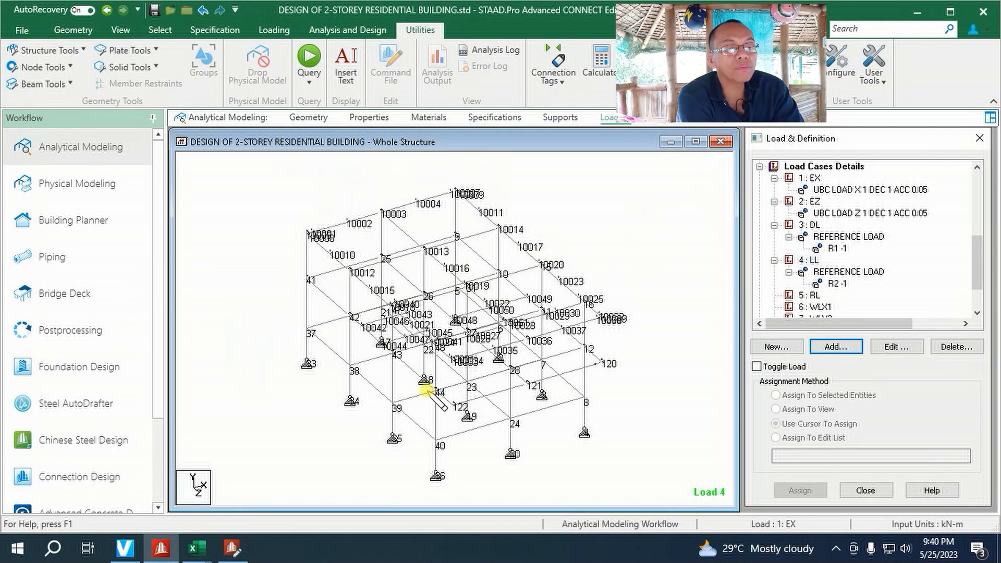
{"action": "left_click", "coordinate": [196, 548]}
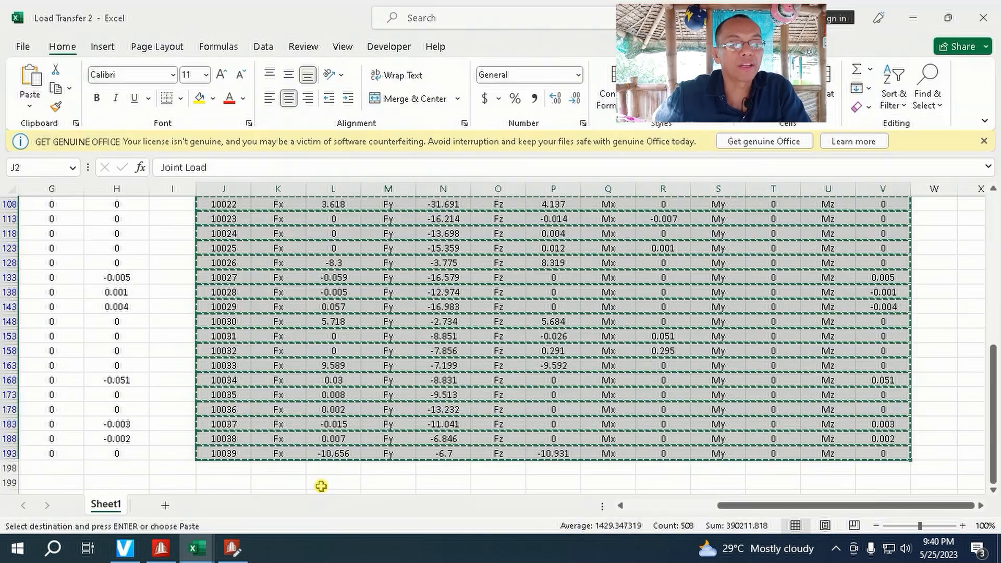
{"action": "left_click", "coordinate": [329, 487]}
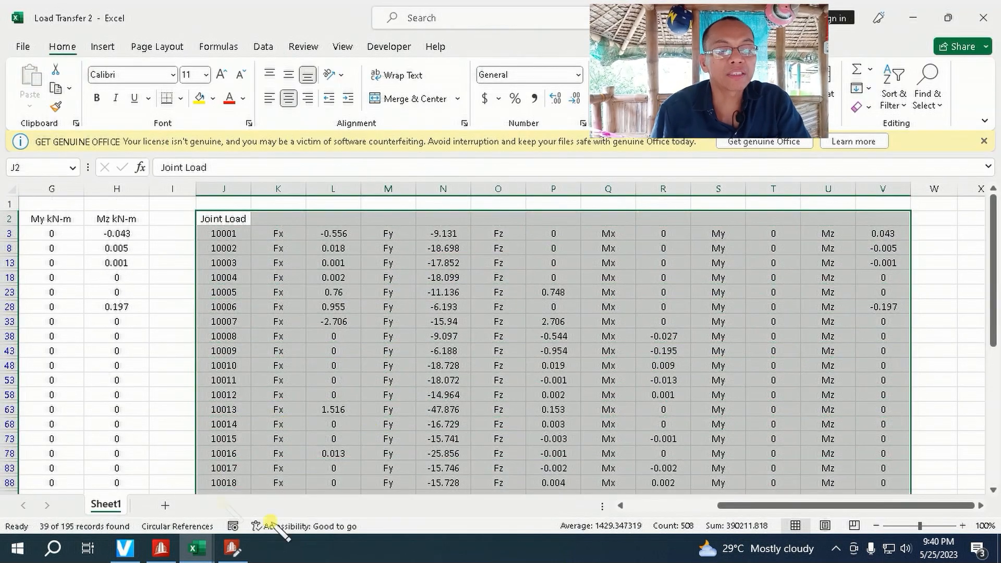
{"action": "left_click_drag", "start_coordinate": [741, 504], "coordinate": [649, 504]}
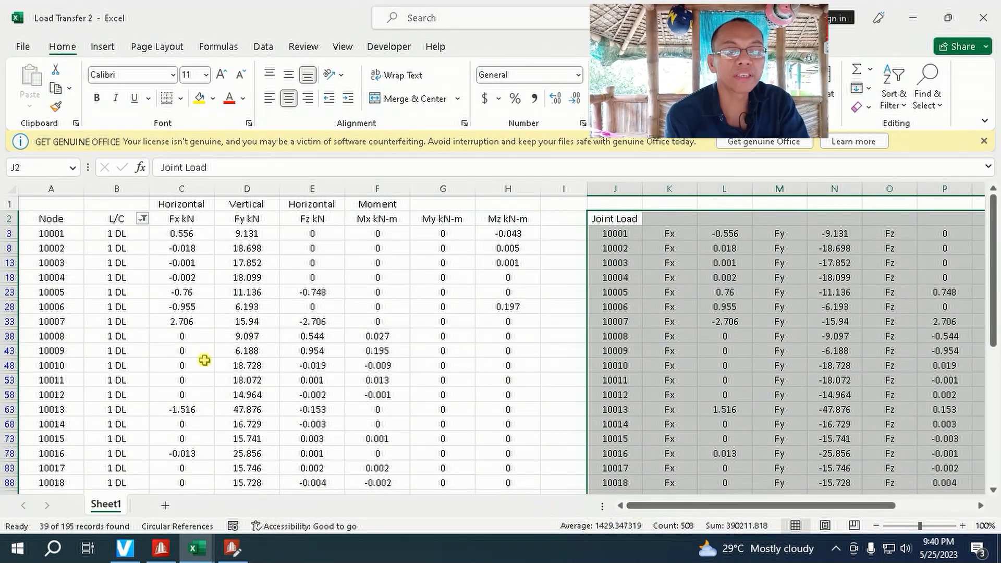
{"action": "left_click", "coordinate": [142, 218]}
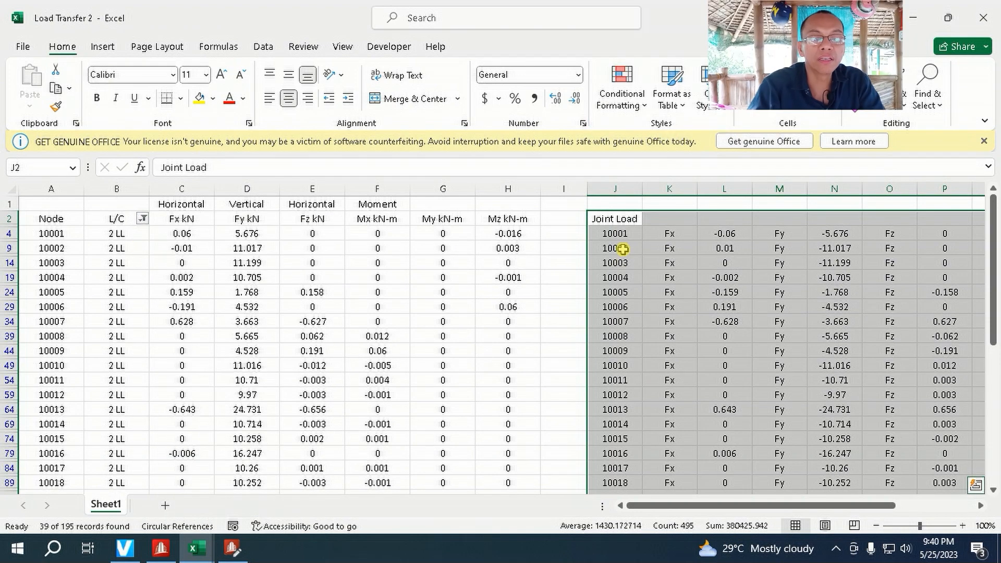
{"action": "left_click", "coordinate": [623, 248]}
{"action": "left_click_drag", "start_coordinate": [608, 219], "coordinate": [971, 452]}
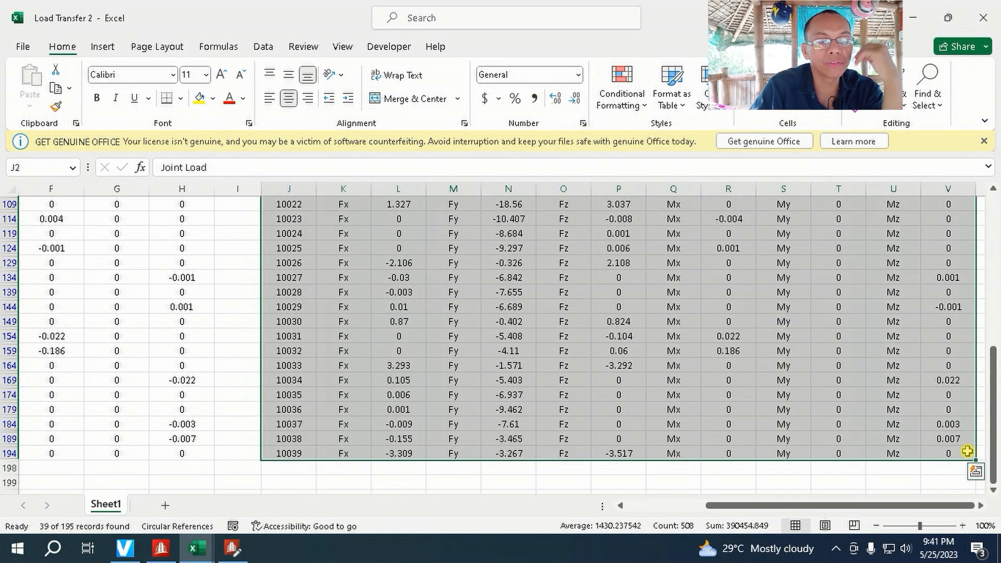
{"action": "key", "text": "ctrl+c"}
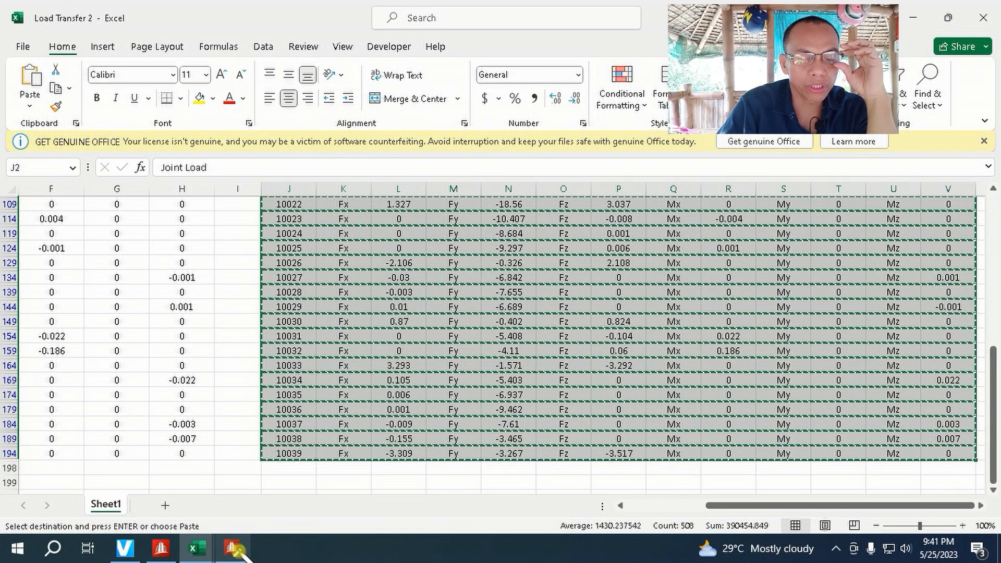
- In the STAAD.Pro editor, paste the live-load joint loads below R2 -1.0 in LOAD 4, without a trailing blank line
{"action": "left_click", "coordinate": [233, 549]}
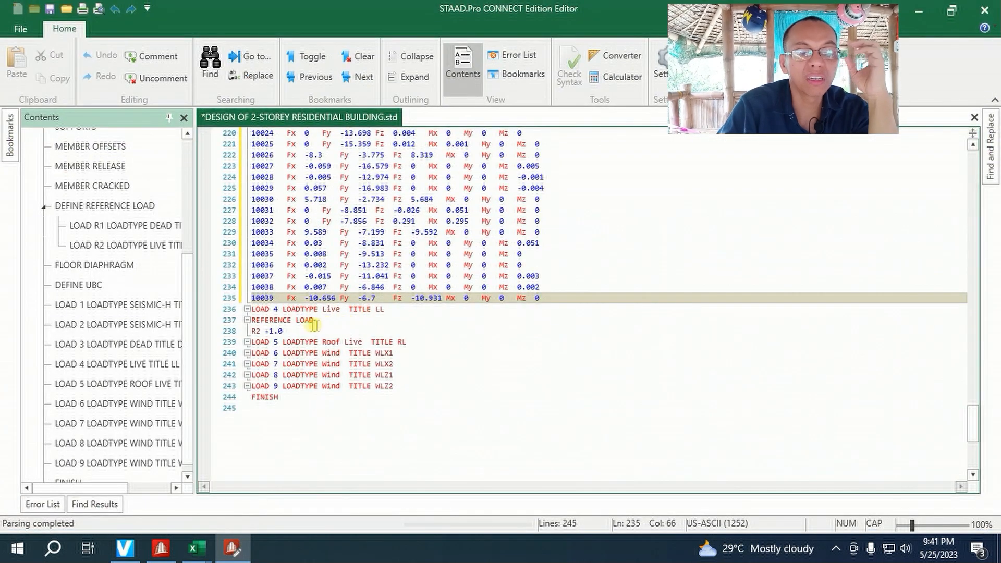
{"action": "left_click", "coordinate": [292, 330]}
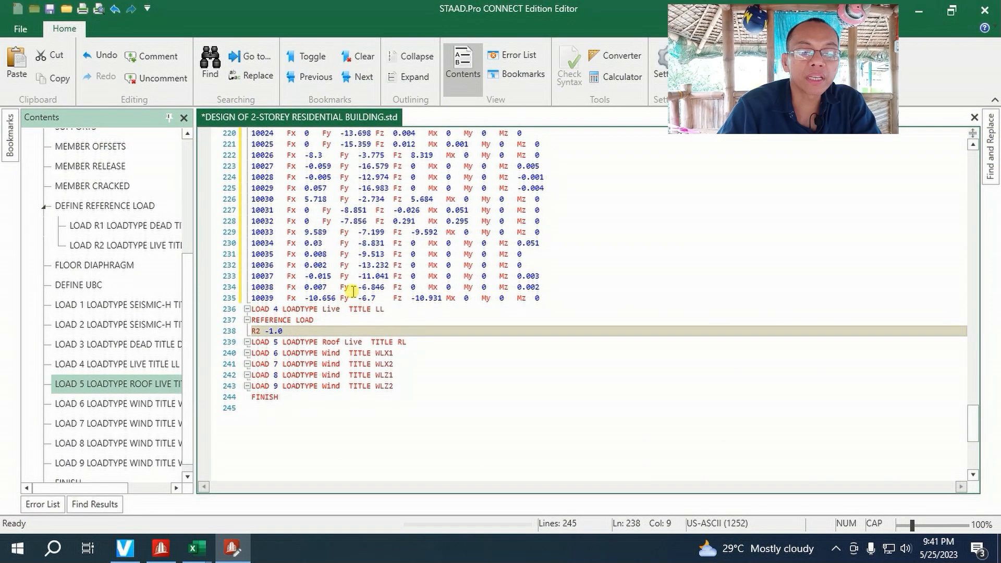
{"action": "key", "text": "Return"}
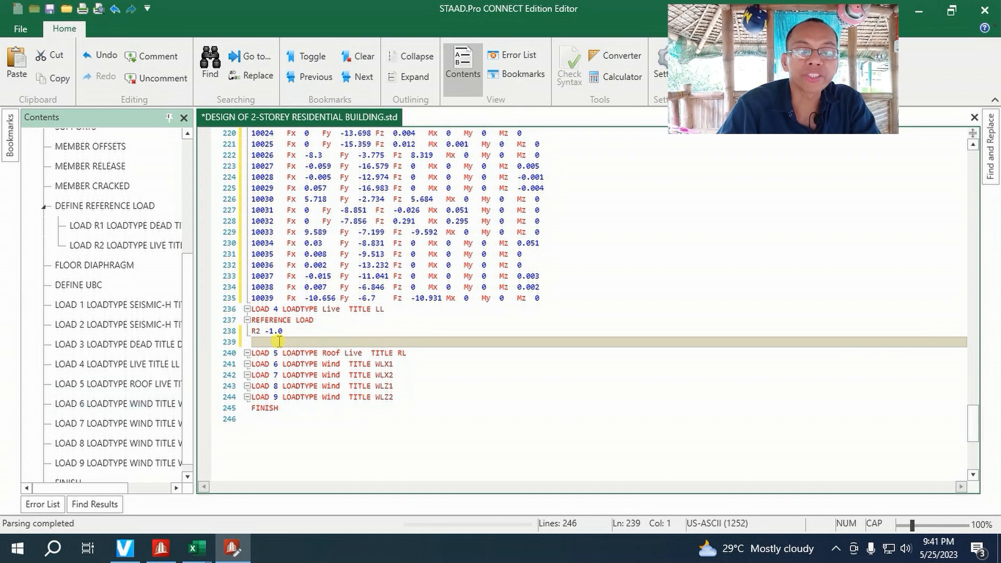
{"action": "key", "text": "ctrl+v"}
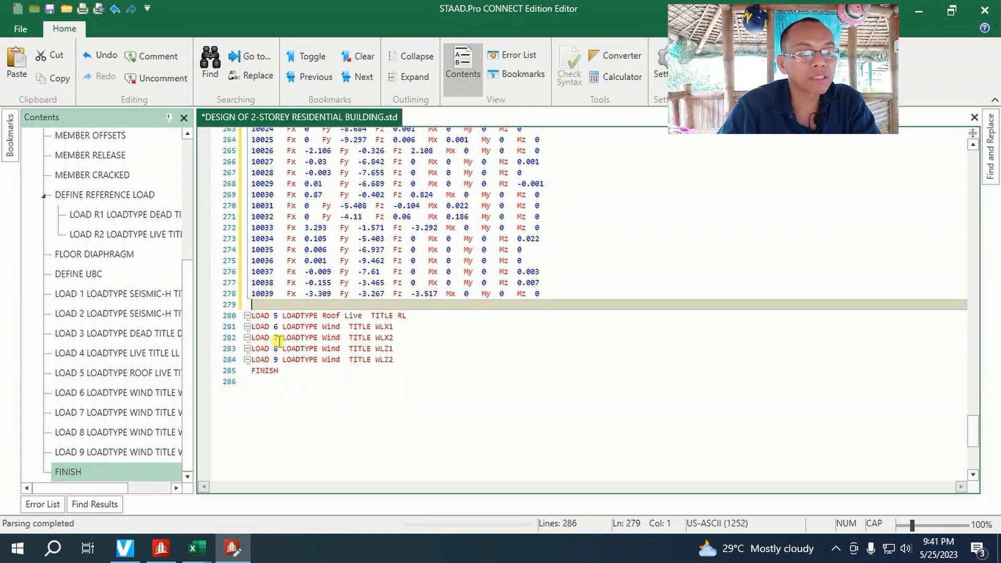
{"action": "key", "text": "BackSpace"}
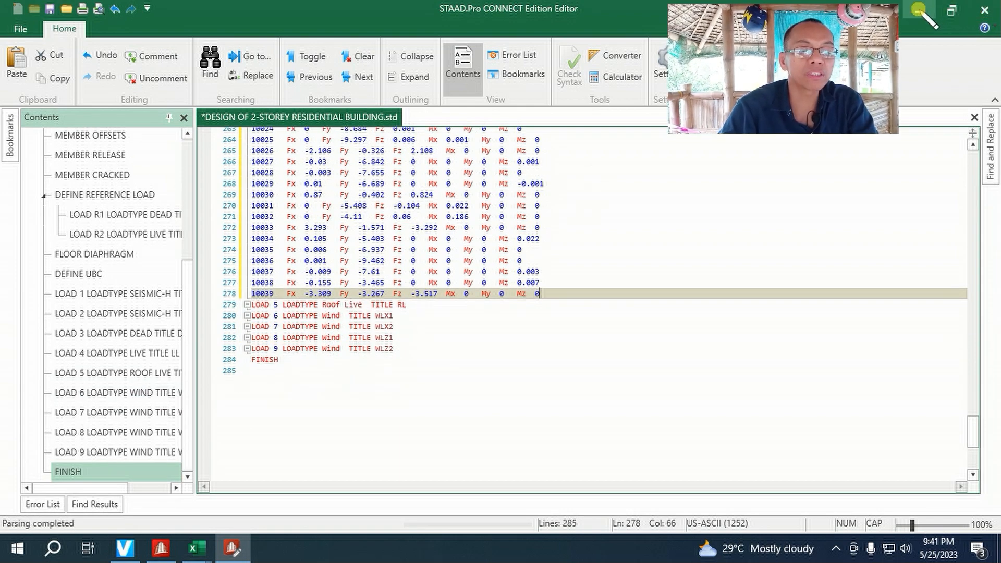
- Return to the Excel workbook, filter the L/C column to only 3 RL, and copy the Joint Load table through node 10039
{"action": "left_click", "coordinate": [919, 9]}
{"action": "scroll", "coordinate": [338, 429], "scroll_direction": "up", "scroll_amount": 7}
{"action": "key", "text": "Escape"}
{"action": "left_click_drag", "start_coordinate": [747, 506], "coordinate": [637, 505]}
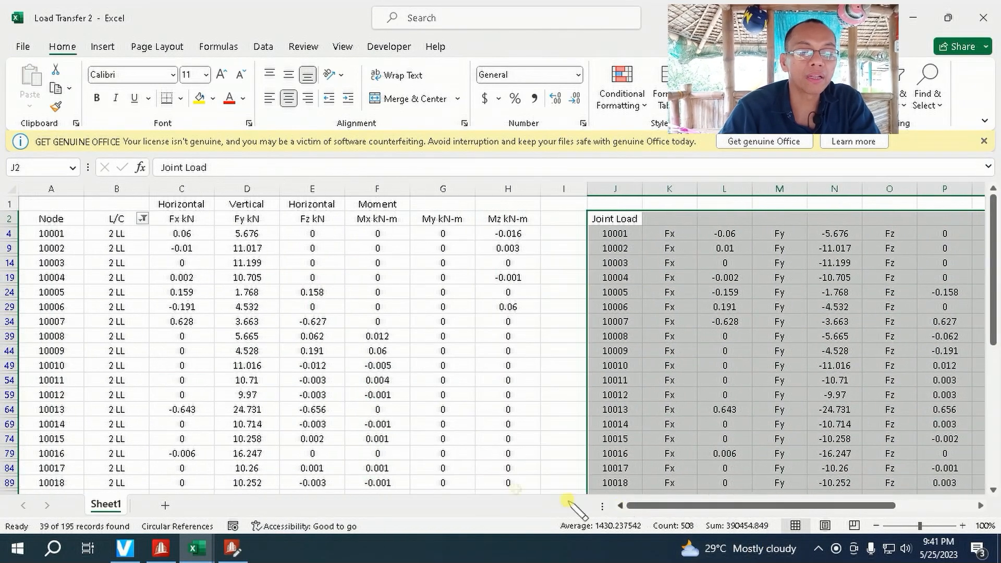
{"action": "left_click", "coordinate": [142, 218]}
{"action": "left_click", "coordinate": [200, 418]}
{"action": "left_click", "coordinate": [200, 406]}
{"action": "left_click", "coordinate": [251, 515]}
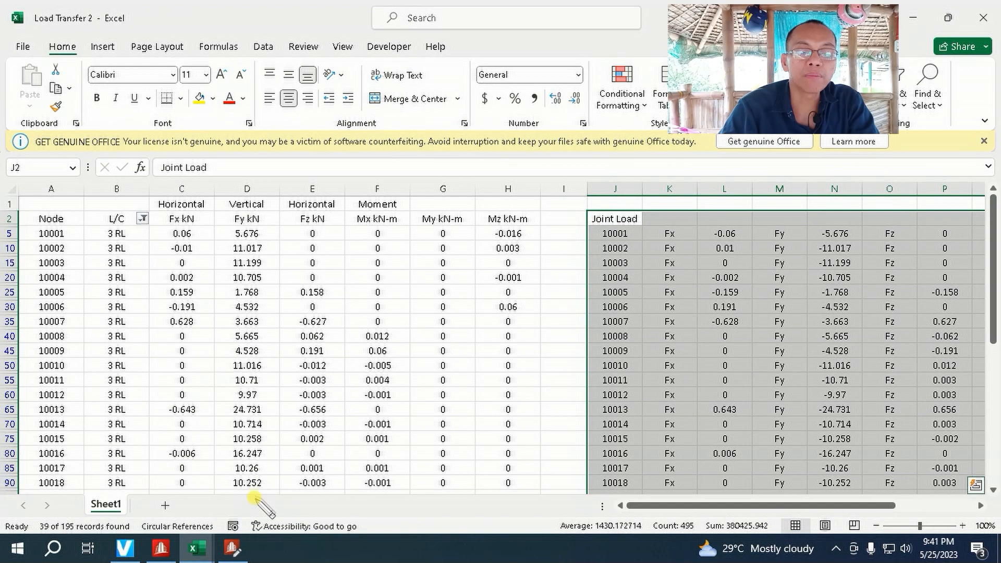
{"action": "left_click_drag", "start_coordinate": [605, 218], "coordinate": [872, 434]}
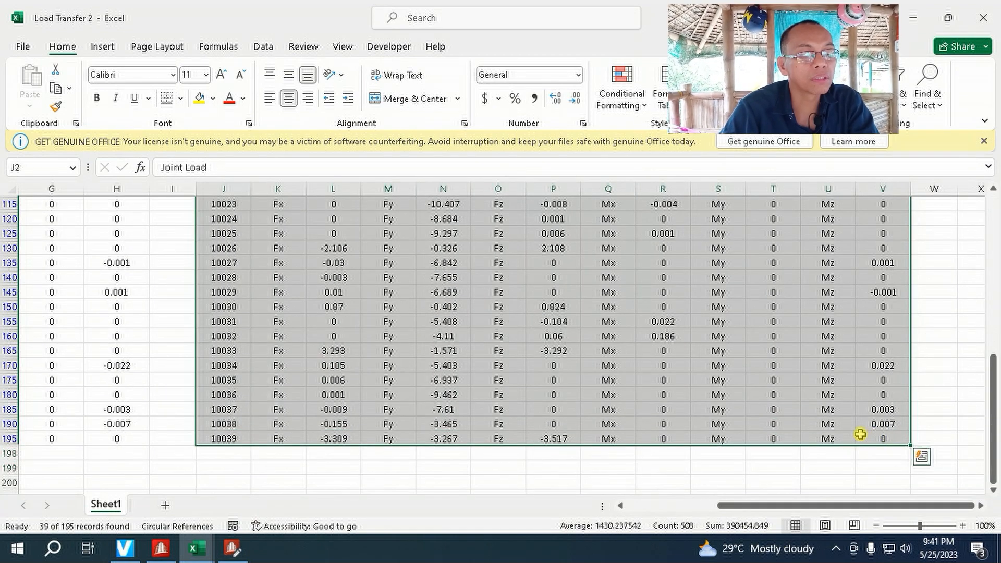
{"action": "key", "text": "ctrl+c"}
- In the STAAD.Pro editor, paste the roof-live joint loads directly below the LOAD 5 RL heading, without a trailing blank line
{"action": "left_click", "coordinate": [232, 548]}
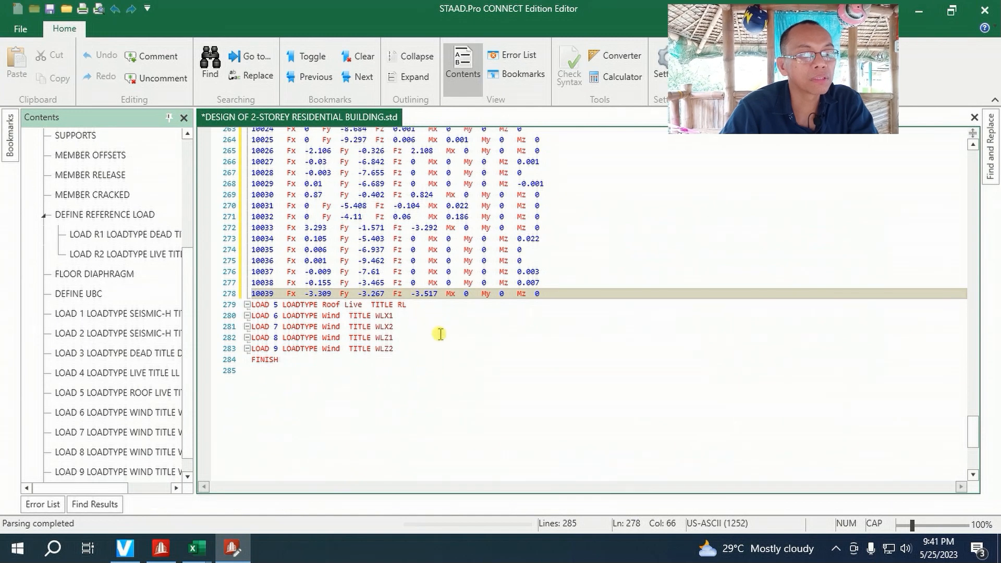
{"action": "left_click", "coordinate": [426, 306]}
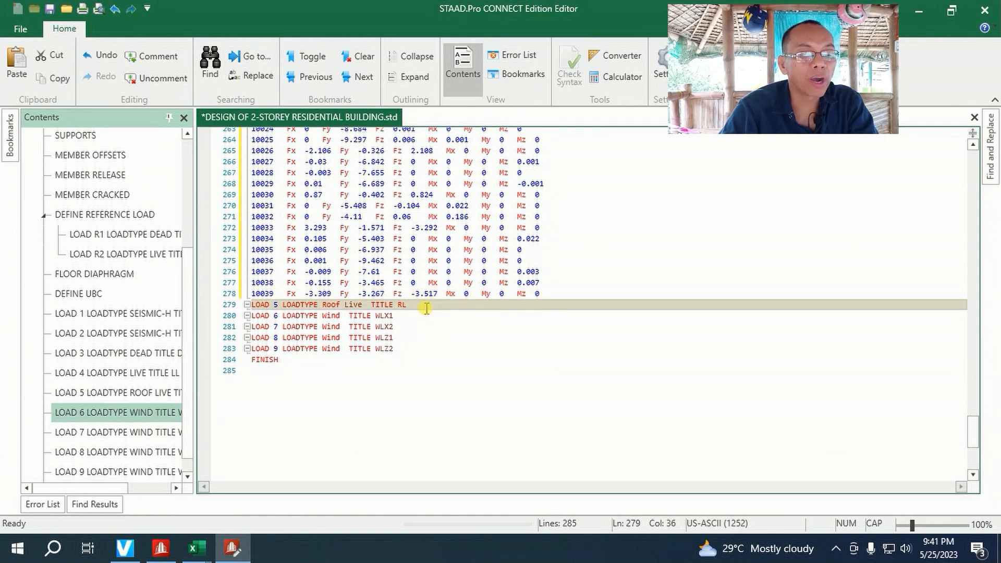
{"action": "key", "text": "Return"}
{"action": "key", "text": "ctrl+v"}
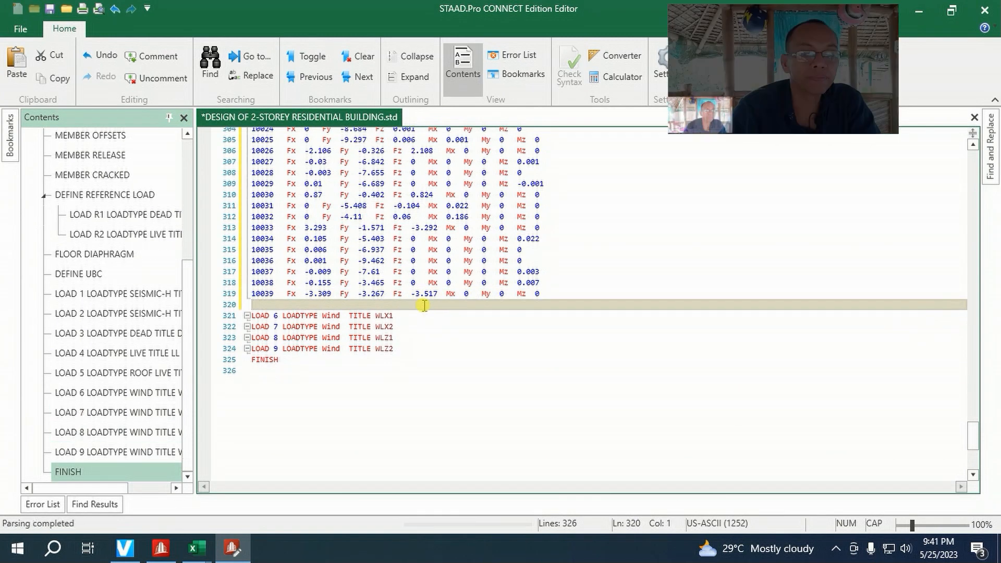
{"action": "key", "text": "BackSpace"}
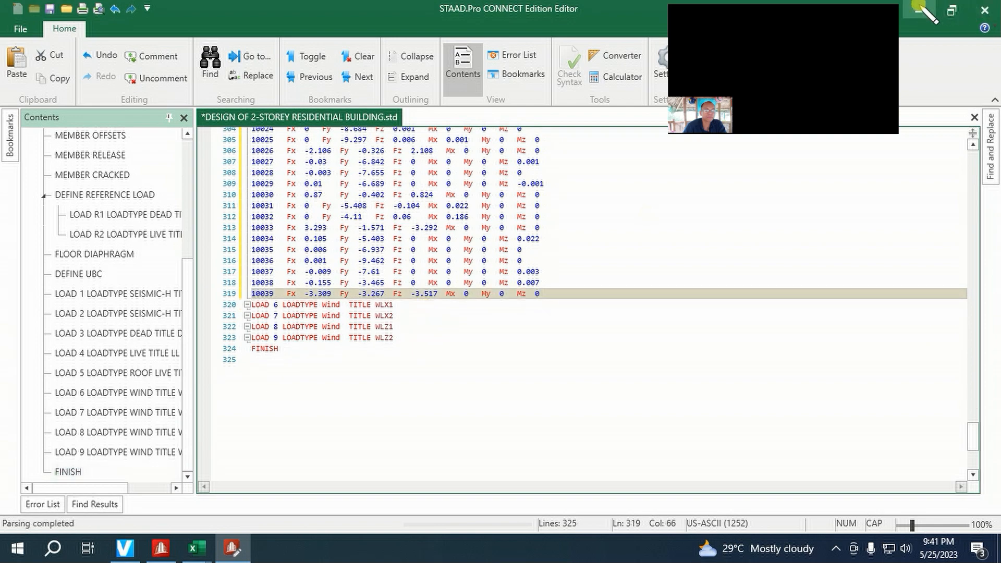
- Return to the Excel workbook, filter the L/C column to only 4 WL1, and copy the Joint Load table through node 10039
{"action": "left_click", "coordinate": [918, 10]}
{"action": "key", "text": "Escape"}
{"action": "scroll", "coordinate": [458, 414], "scroll_direction": "up", "scroll_amount": 8}
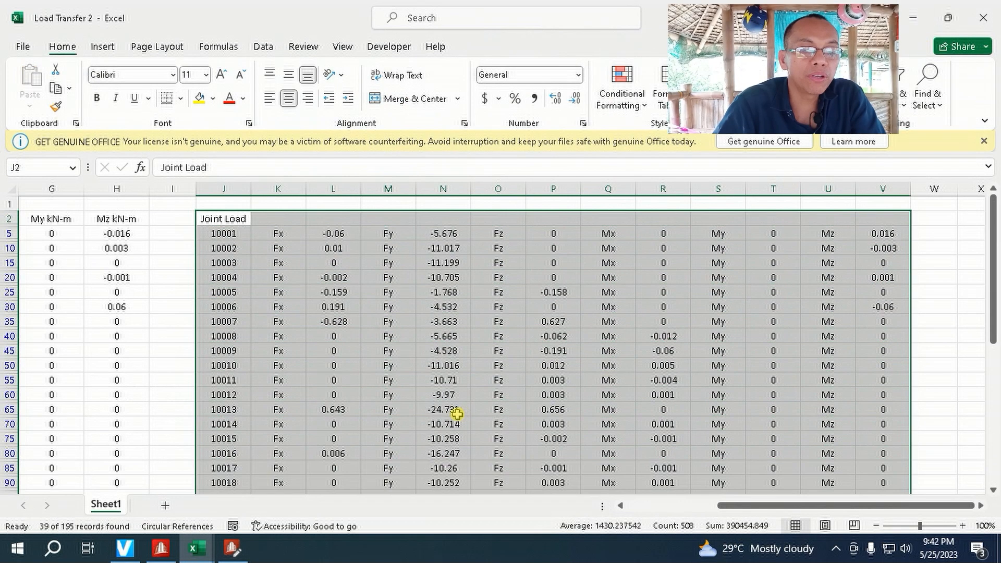
{"action": "left_click_drag", "start_coordinate": [813, 507], "coordinate": [667, 521]}
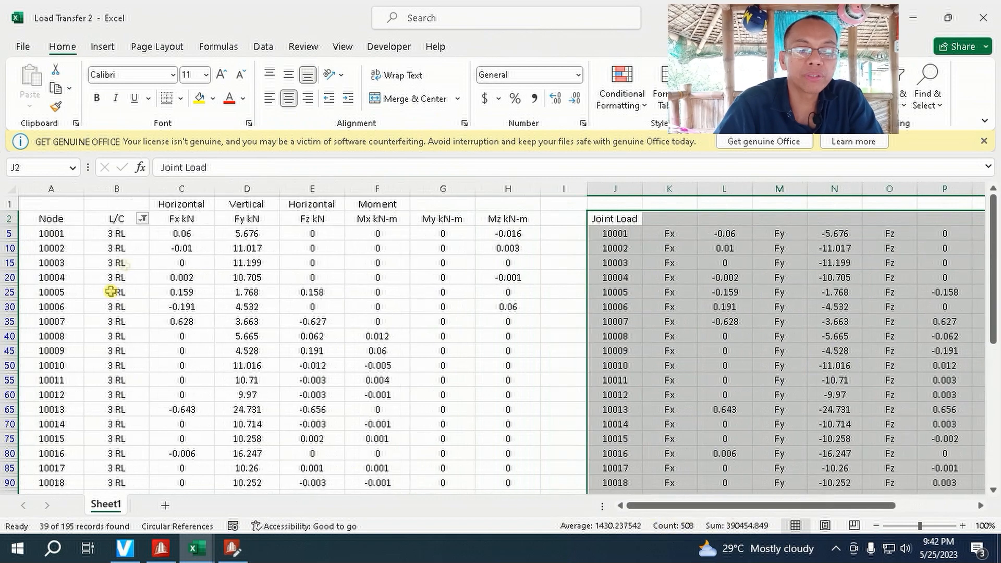
{"action": "left_click", "coordinate": [142, 218]}
{"action": "left_click", "coordinate": [192, 431]}
{"action": "left_click", "coordinate": [193, 418]}
{"action": "left_click", "coordinate": [251, 513]}
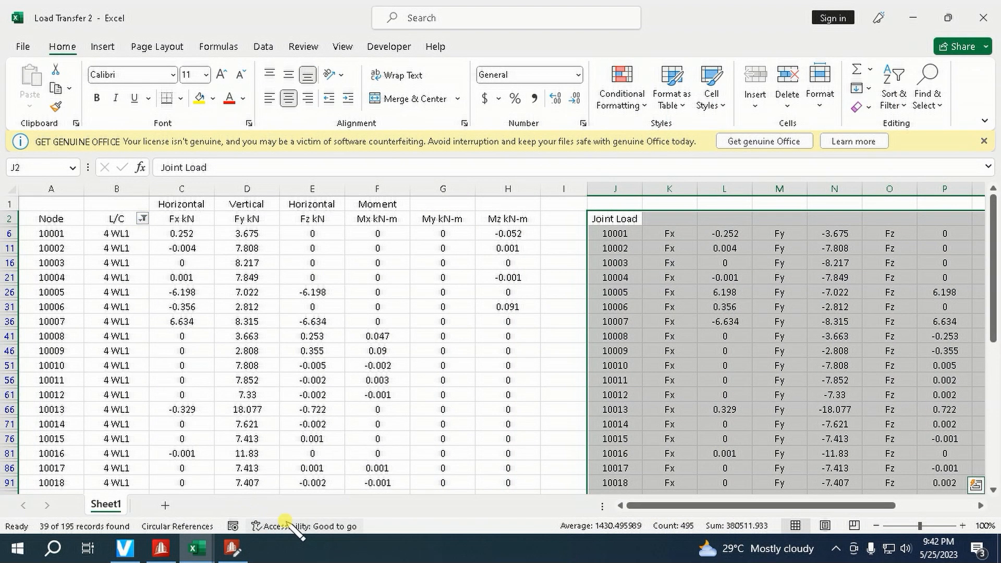
{"action": "left_click_drag", "start_coordinate": [632, 219], "coordinate": [942, 409]}
{"action": "key", "text": "ctrl+c"}
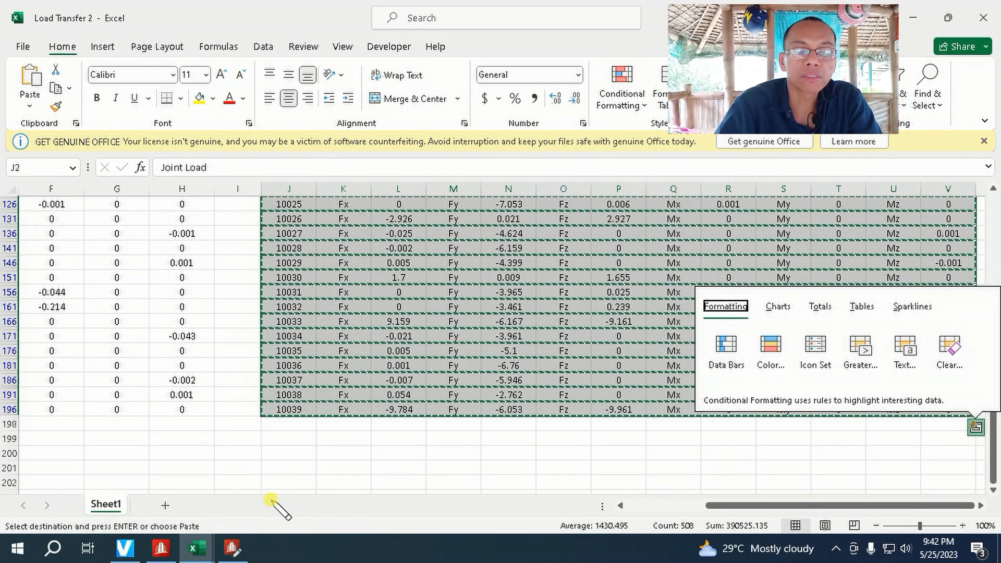
- In the STAAD.Pro editor, paste the WL1 joint loads directly below the LOAD 6 WLX1 heading, without a trailing blank line
{"action": "left_click", "coordinate": [231, 548]}
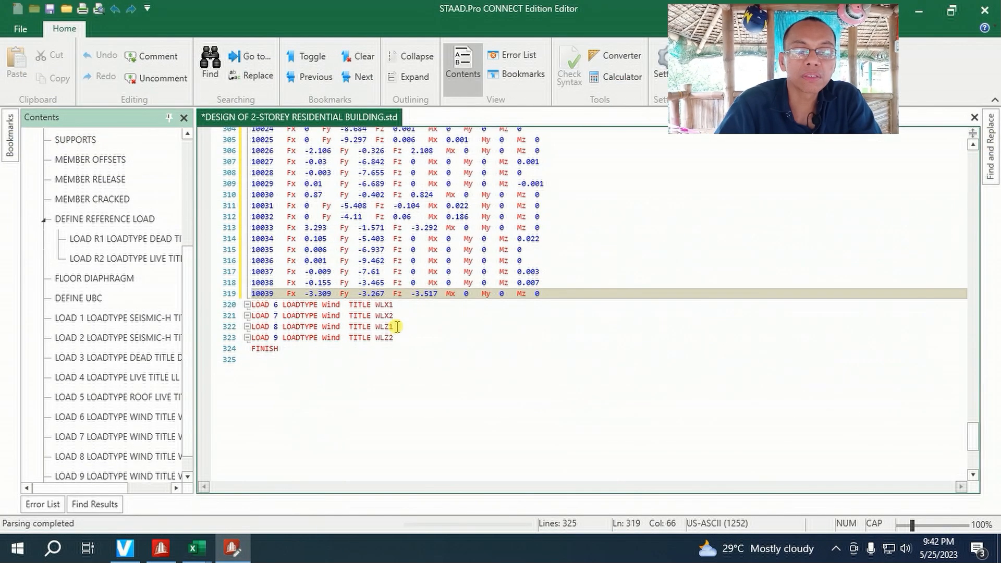
{"action": "left_click", "coordinate": [401, 305]}
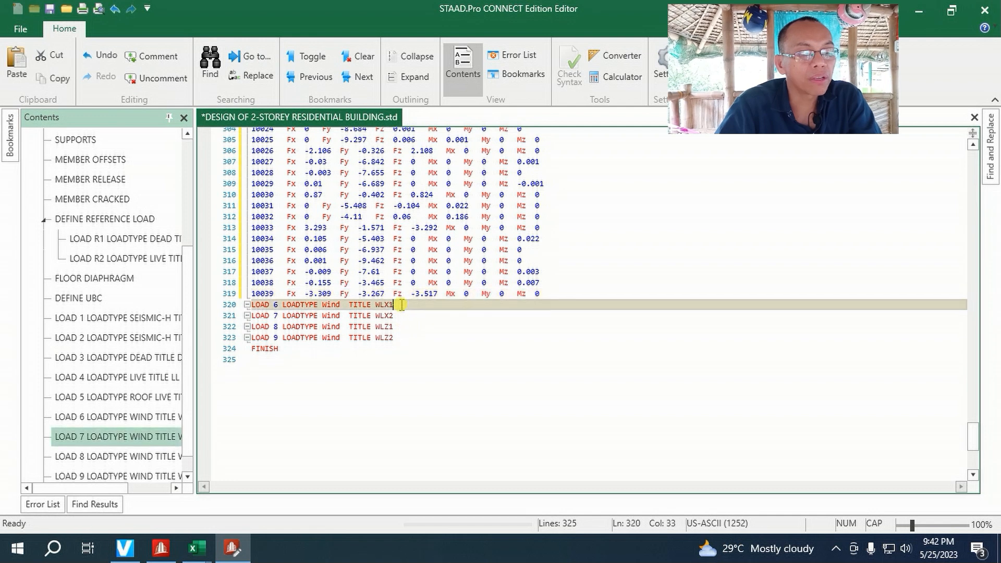
{"action": "key", "text": "Return"}
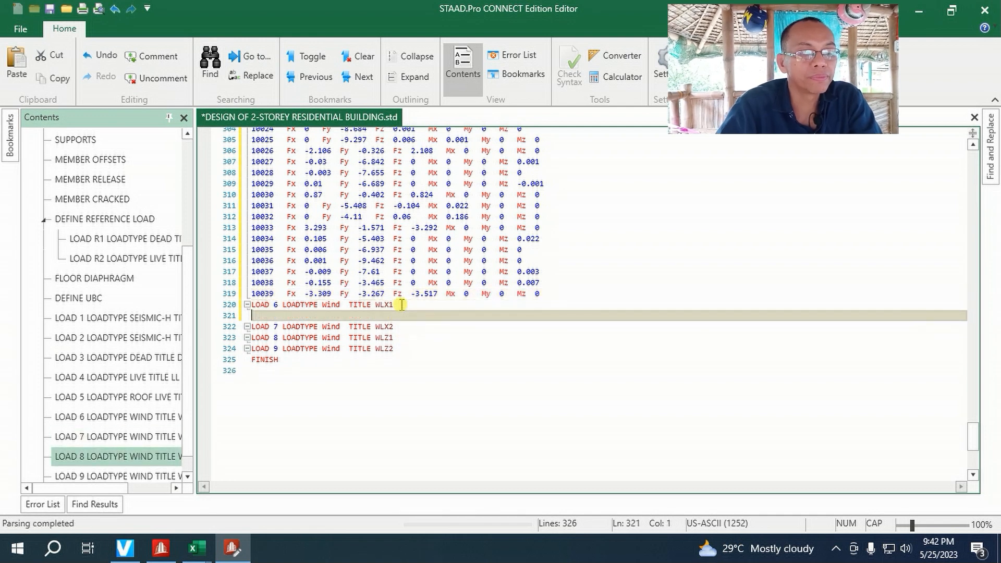
{"action": "key", "text": "ctrl+v"}
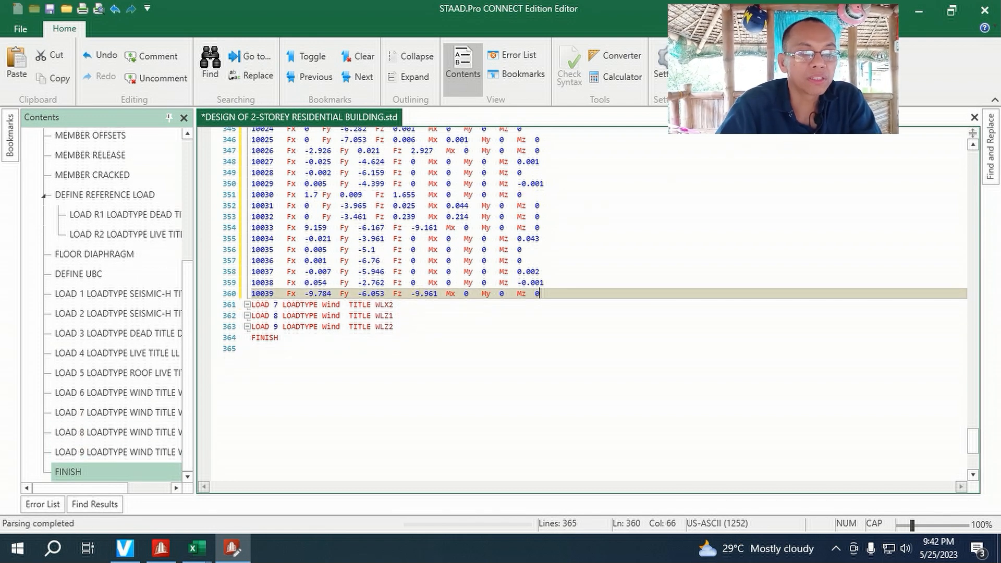
- Switch back to the Excel workbook, filter the L/C column to only 5 WL2, and copy the Joint Load table through node 10039
{"action": "key", "text": "alt+Tab"}
{"action": "key", "text": "Escape"}
{"action": "scroll", "coordinate": [739, 498], "scroll_direction": "up", "scroll_amount": 9}
{"action": "left_click_drag", "start_coordinate": [741, 506], "coordinate": [579, 508]}
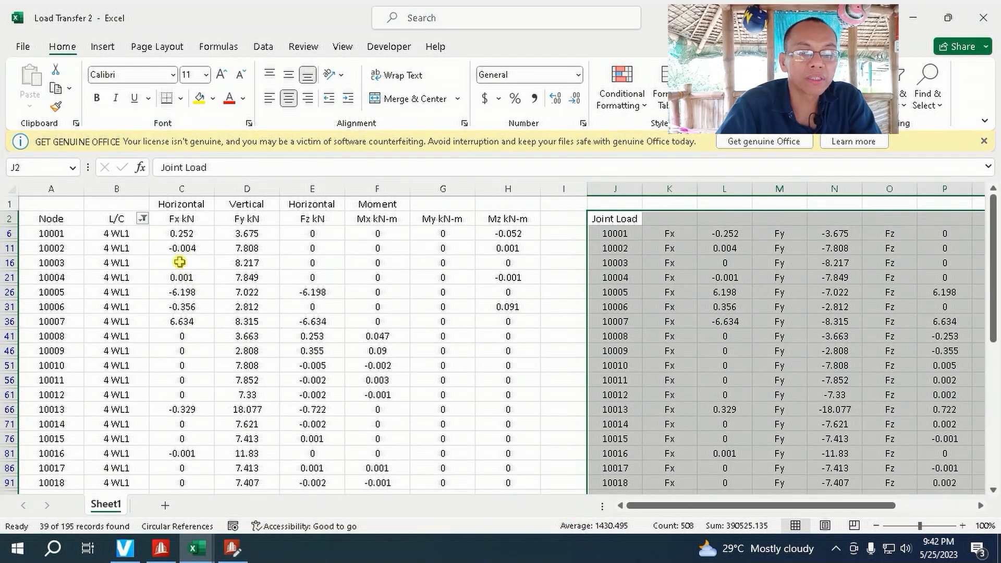
{"action": "left_click", "coordinate": [145, 219]}
{"action": "left_click", "coordinate": [209, 433]}
{"action": "left_click", "coordinate": [210, 445]}
{"action": "left_click", "coordinate": [250, 515]}
{"action": "left_click_drag", "start_coordinate": [621, 223], "coordinate": [878, 397]}
{"action": "key", "text": "ctrl+c"}
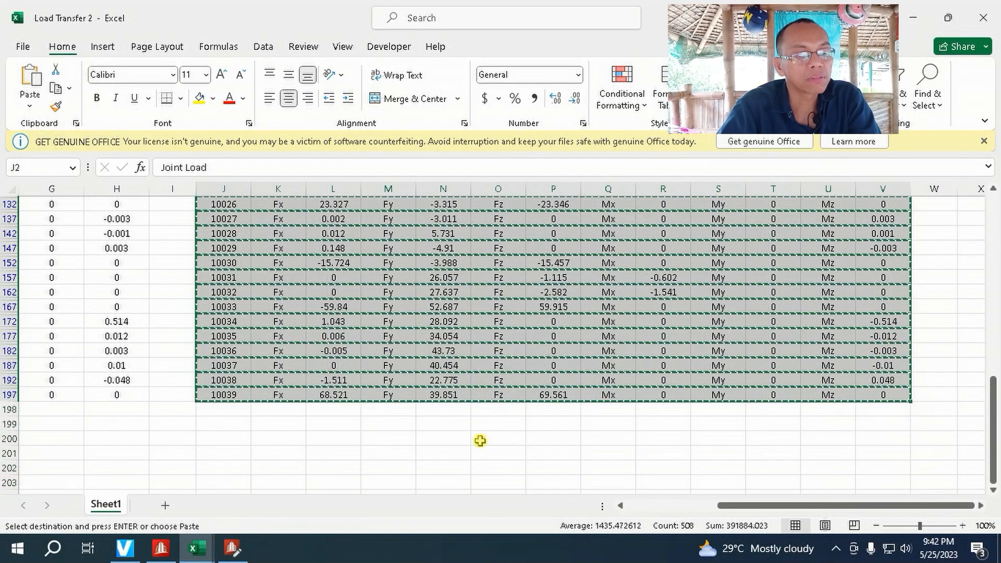
- In the STAAD.Pro editor, paste the WL2 joint loads directly below the LOAD 7 WLX2 heading, without a trailing blank line
{"action": "left_click", "coordinate": [232, 548]}
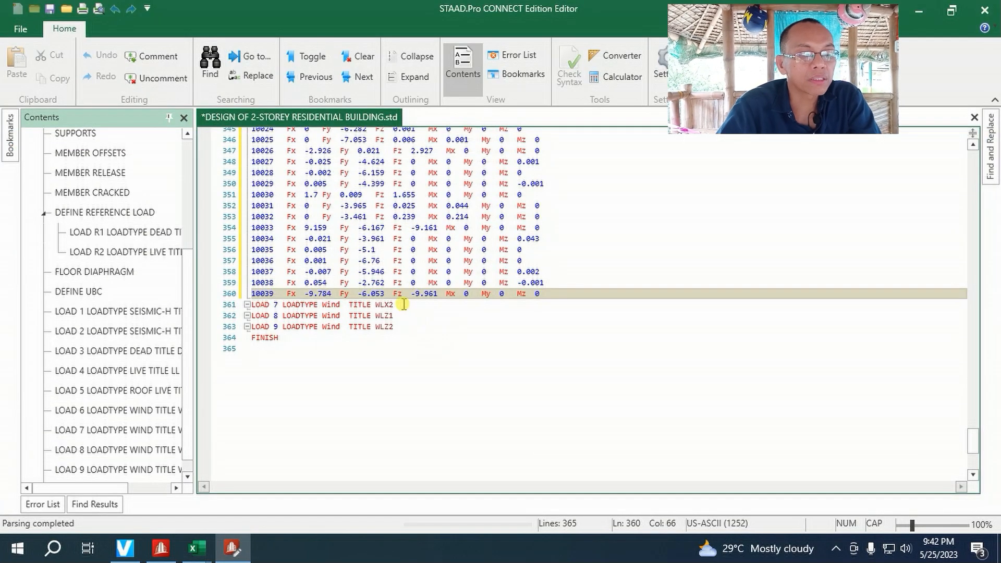
{"action": "left_click", "coordinate": [403, 305]}
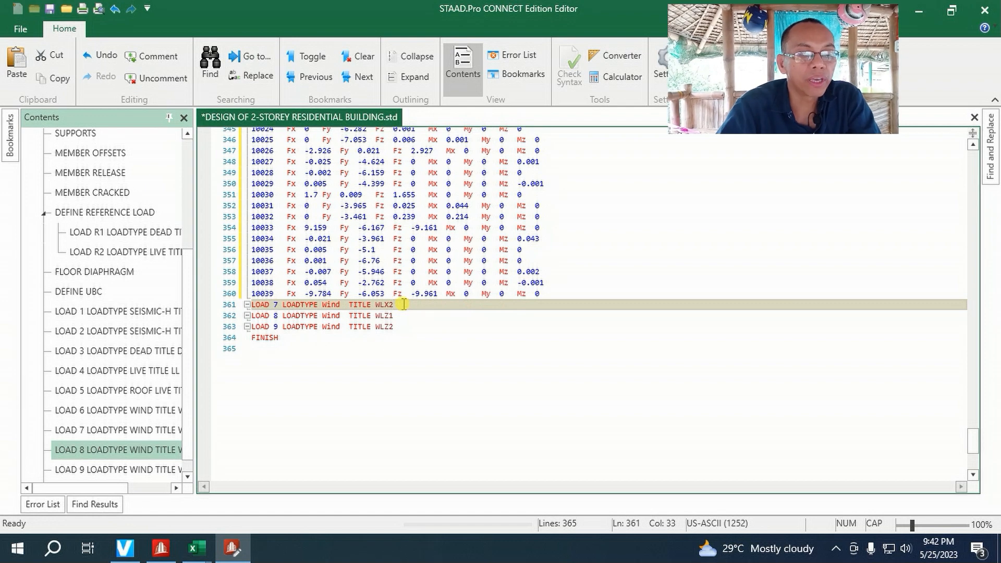
{"action": "key", "text": "Return"}
{"action": "key", "text": "ctrl+v"}
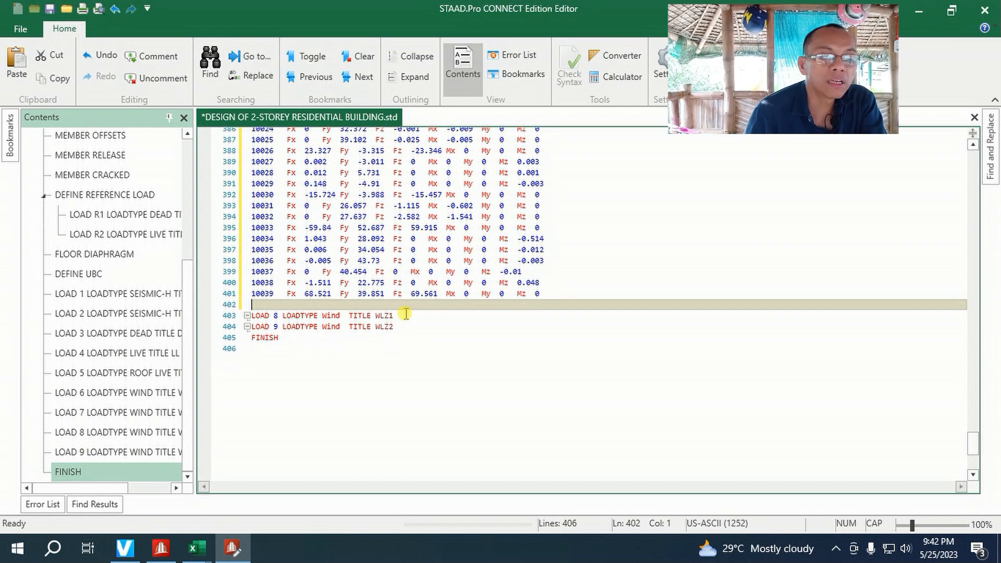
{"action": "key", "text": "BackSpace"}
- Return to the Excel workbook, set the L/C filter back to only 4 WL1, and copy the Joint Load table through node 10039
{"action": "left_click", "coordinate": [927, 12]}
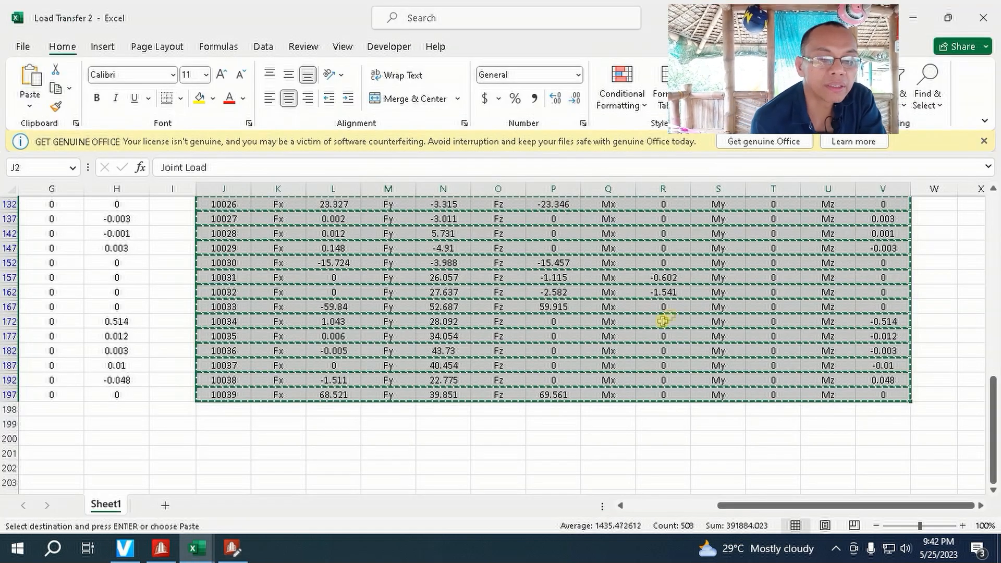
{"action": "key", "text": "Escape"}
{"action": "scroll", "coordinate": [703, 466], "scroll_direction": "up", "scroll_amount": 9}
{"action": "left_click_drag", "start_coordinate": [738, 506], "coordinate": [574, 516]}
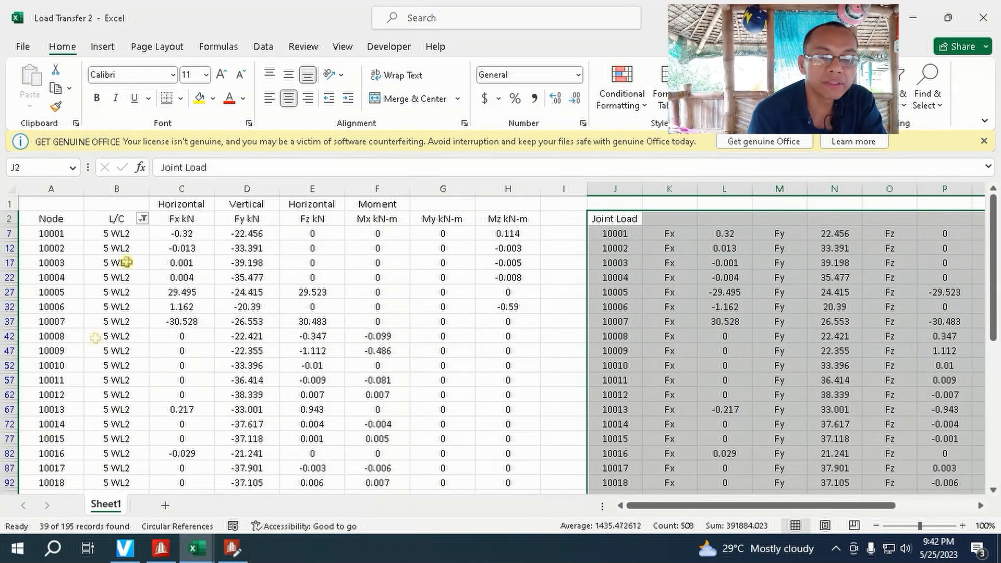
{"action": "left_click", "coordinate": [143, 219]}
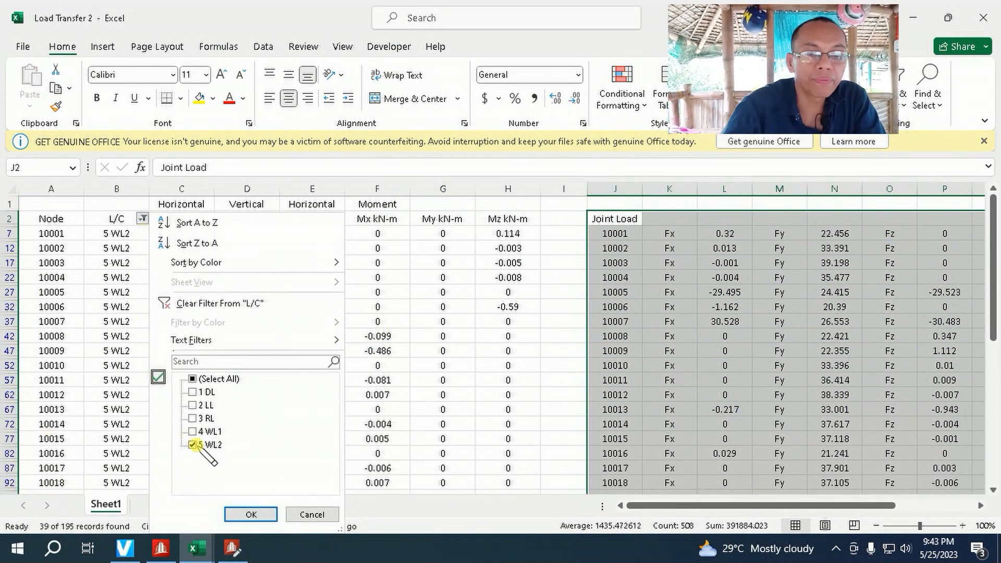
{"action": "left_click", "coordinate": [194, 432]}
{"action": "left_click", "coordinate": [194, 445]}
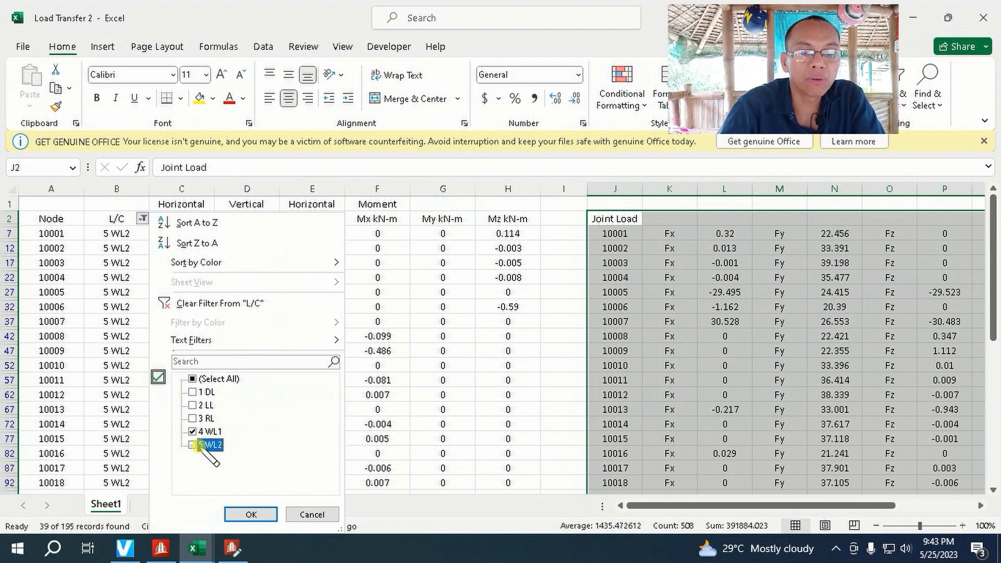
{"action": "left_click", "coordinate": [251, 514]}
{"action": "left_click_drag", "start_coordinate": [605, 224], "coordinate": [892, 466]}
{"action": "key", "text": "ctrl+c"}
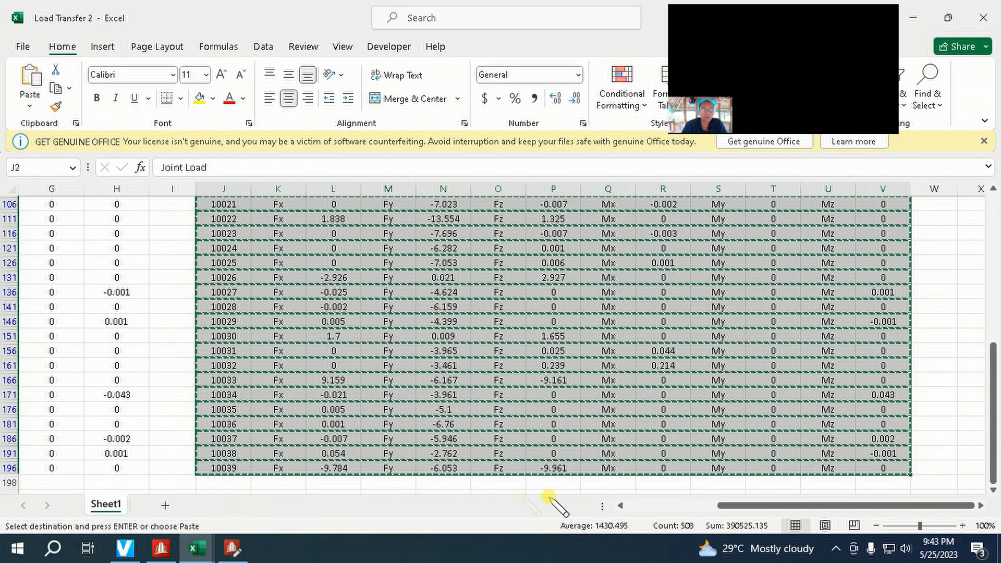
- In the STAAD.Pro editor, paste the WL1 joint loads directly below the LOAD 8 WLZ1 heading, without a trailing blank line
{"action": "left_click", "coordinate": [232, 548]}
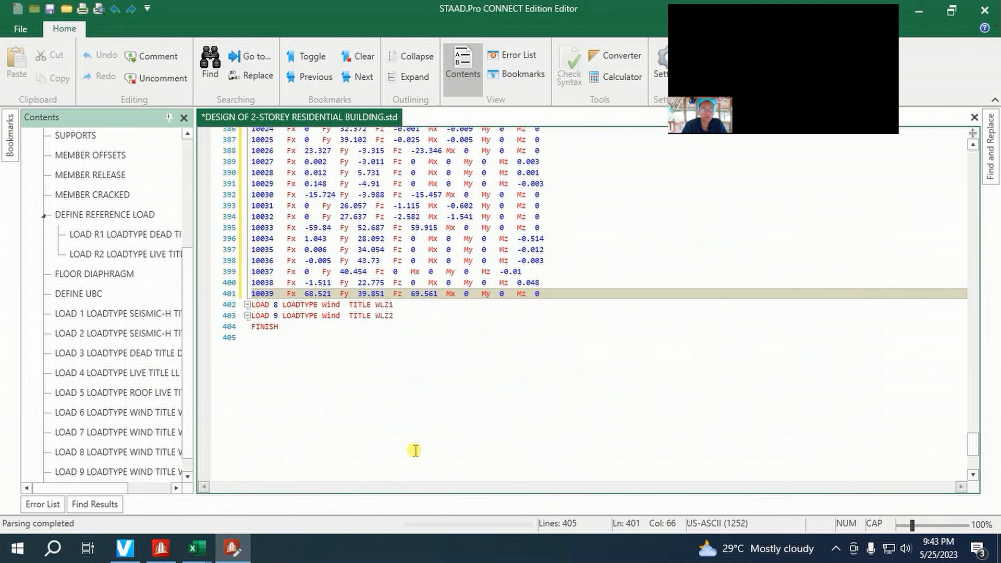
{"action": "left_click", "coordinate": [407, 304]}
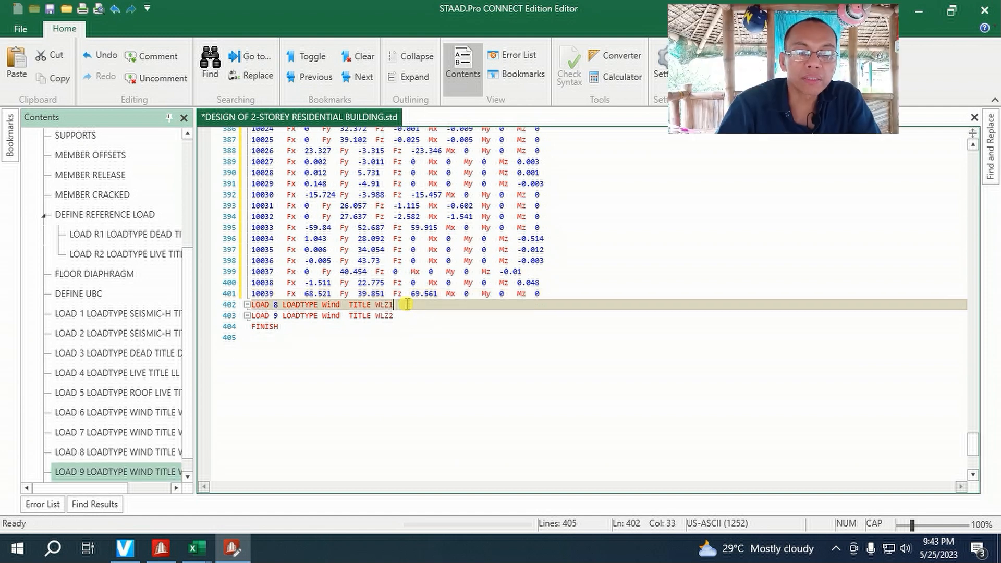
{"action": "key", "text": "Return"}
{"action": "key", "text": "ctrl+v"}
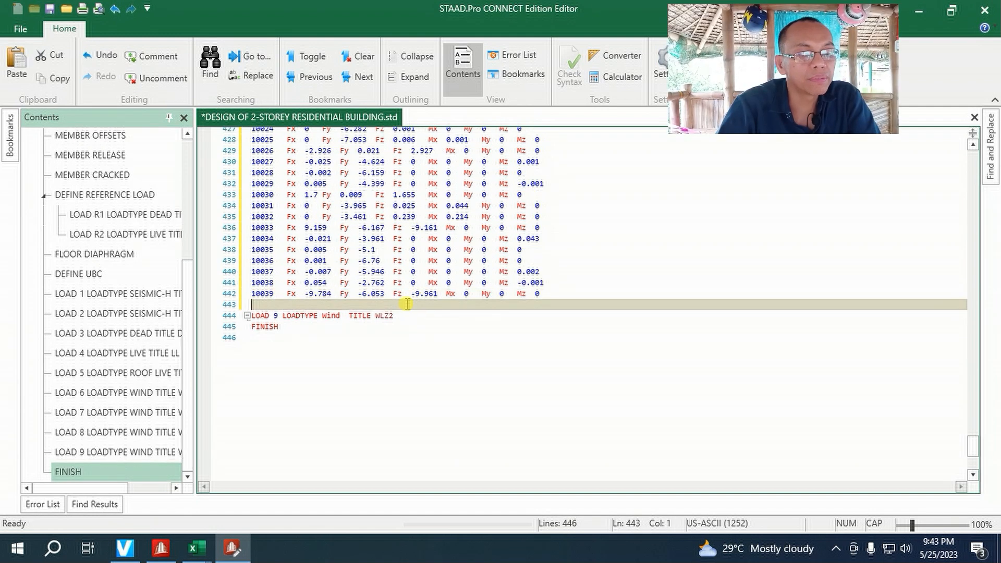
{"action": "key", "text": "BackSpace"}
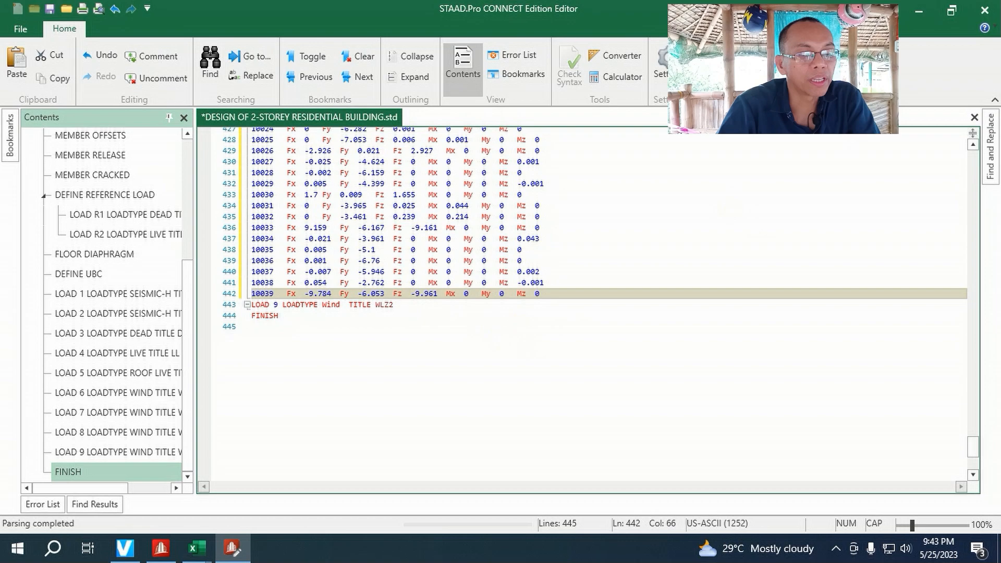
- Return to the Excel workbook, switch the L/C filter to only 5 WL2, and copy the Joint Load table through node 10039
{"action": "left_click", "coordinate": [912, 11]}
{"action": "scroll", "coordinate": [636, 368], "scroll_direction": "up", "scroll_amount": 7}
{"action": "left_click_drag", "start_coordinate": [740, 505], "coordinate": [612, 506]}
{"action": "left_click", "coordinate": [143, 219]}
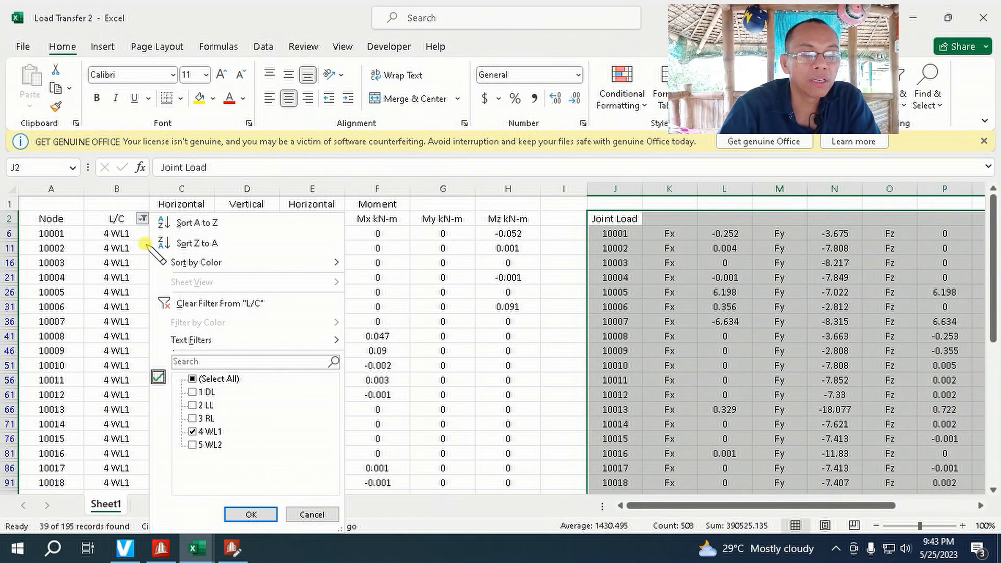
{"action": "left_click", "coordinate": [212, 432]}
{"action": "left_click", "coordinate": [211, 444]}
{"action": "left_click", "coordinate": [237, 514]}
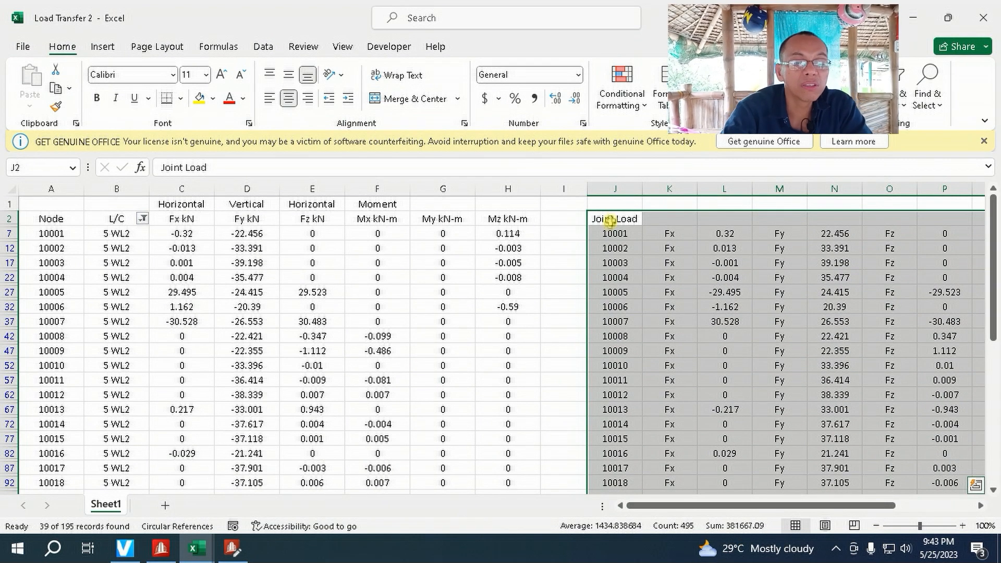
{"action": "left_click_drag", "start_coordinate": [599, 218], "coordinate": [959, 388]}
{"action": "key", "text": "ctrl+c"}
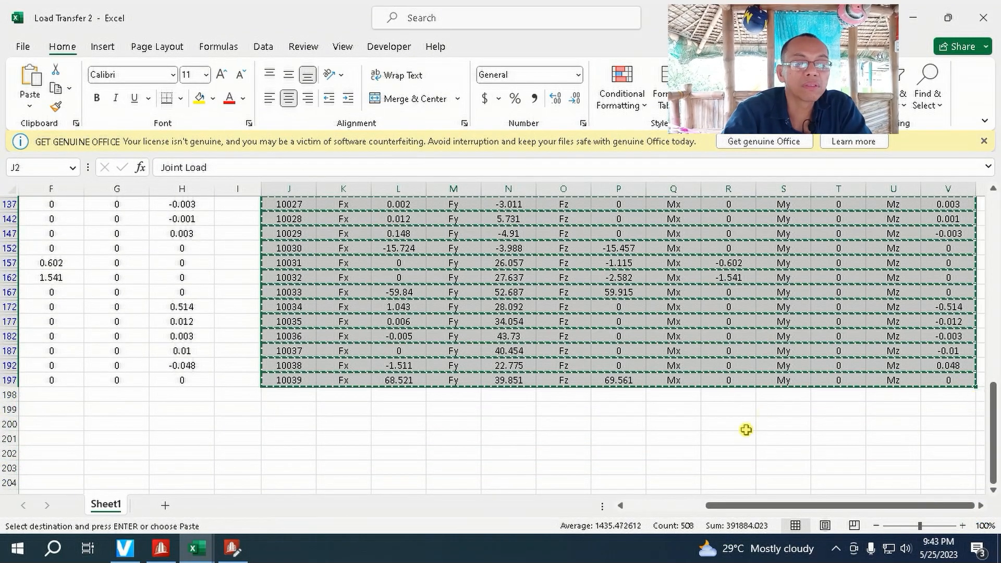
- In the STAAD.Pro editor, paste the WL2 joint loads directly below the LOAD 9 WLZ2 heading, without a blank line before FINISH
{"action": "left_click", "coordinate": [232, 548]}
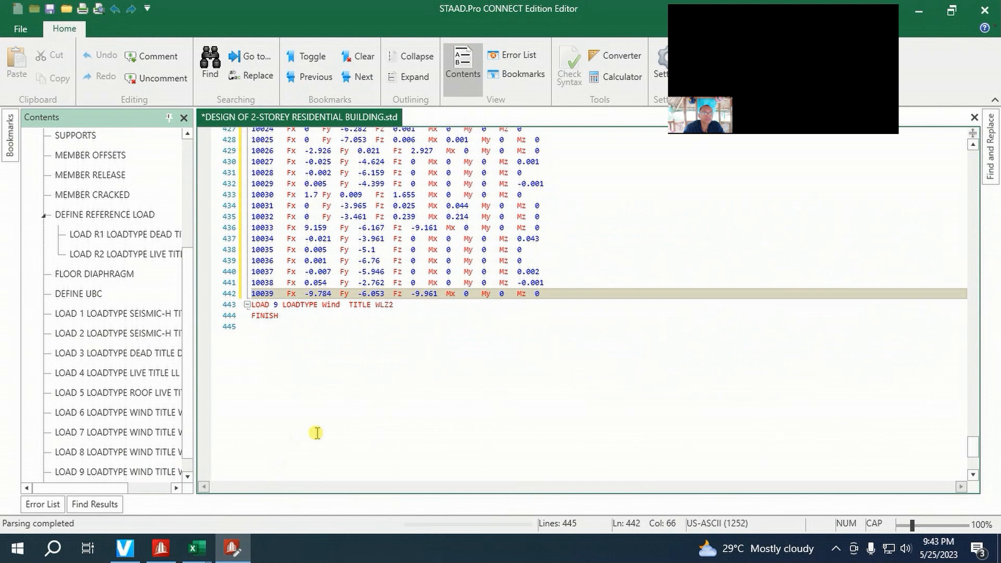
{"action": "left_click", "coordinate": [397, 305]}
{"action": "key", "text": "Return"}
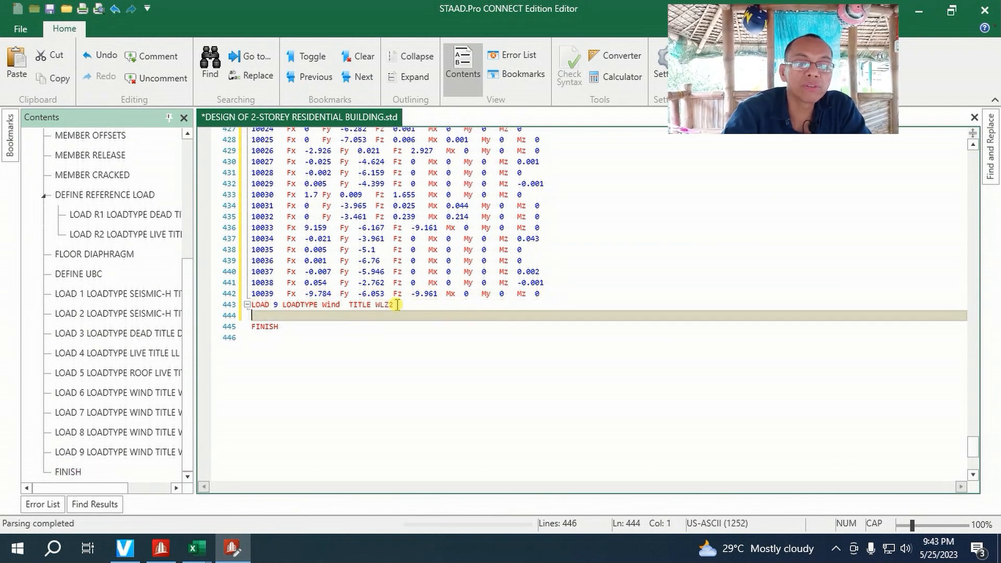
{"action": "key", "text": "ctrl+v"}
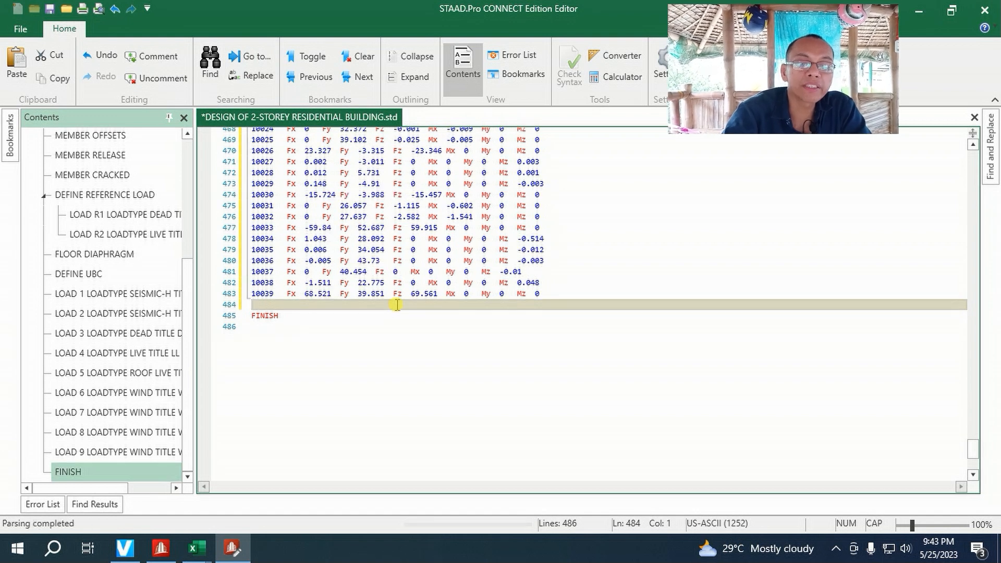
{"action": "key", "text": "BackSpace"}
- Close the editor, saving the changes to DESIGN OF 2-STOREY RESIDENTIAL BUILDING.std, and switch to the main STAAD.Pro window
{"action": "left_click", "coordinate": [984, 10]}
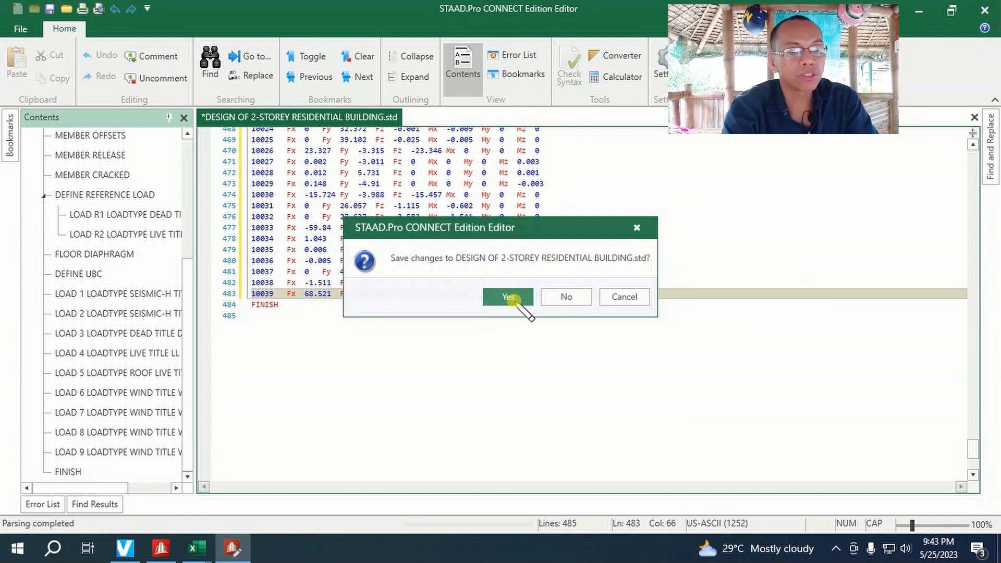
{"action": "left_click", "coordinate": [508, 298]}
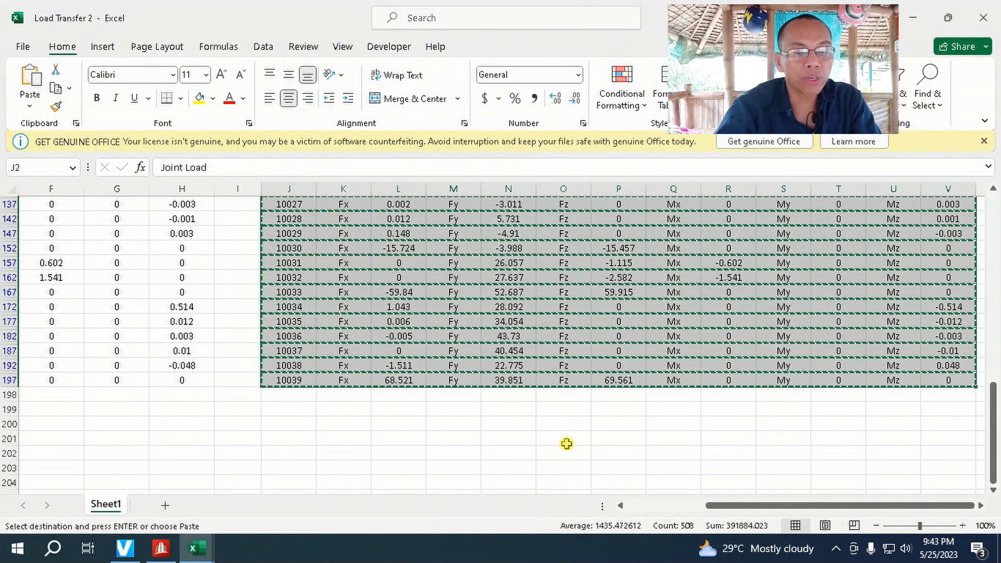
{"action": "scroll", "coordinate": [567, 444], "scroll_direction": "up", "scroll_amount": 10}
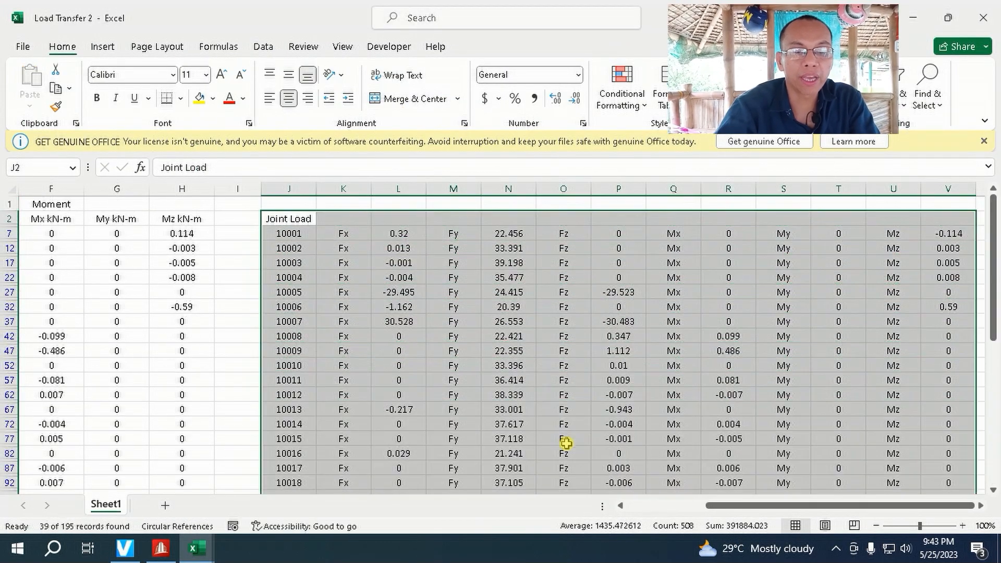
{"action": "left_click", "coordinate": [161, 548]}
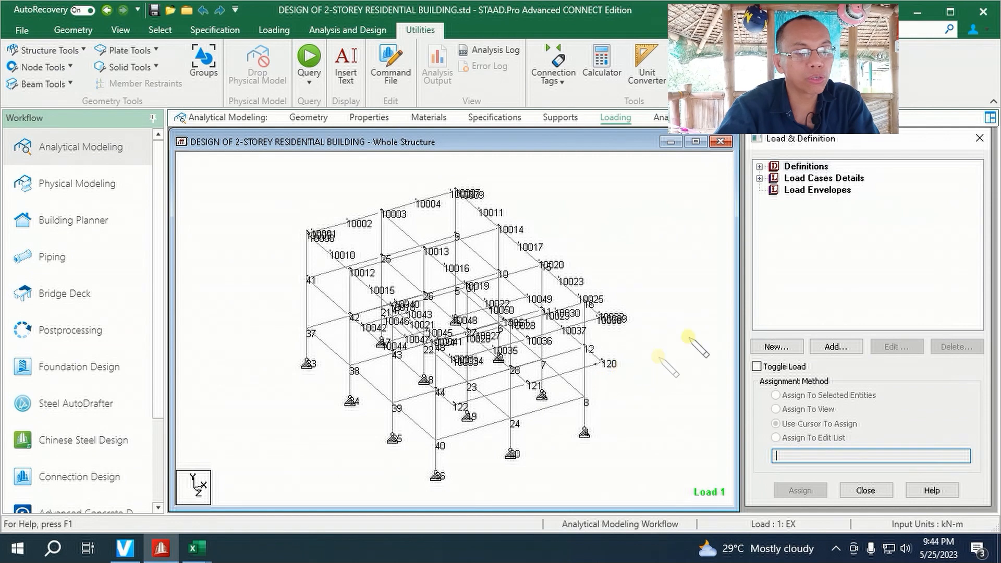
- Generate the NSCP 2015 automatic load combinations for the DRIFT category, starting at number 100, and add them to the load cases
{"action": "left_click", "coordinate": [816, 178]}
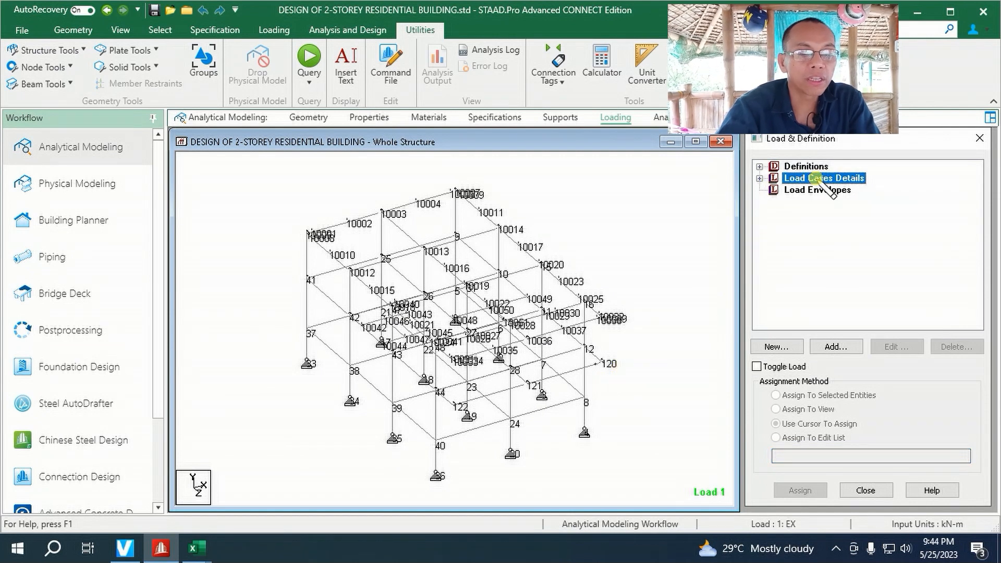
{"action": "left_click", "coordinate": [838, 347]}
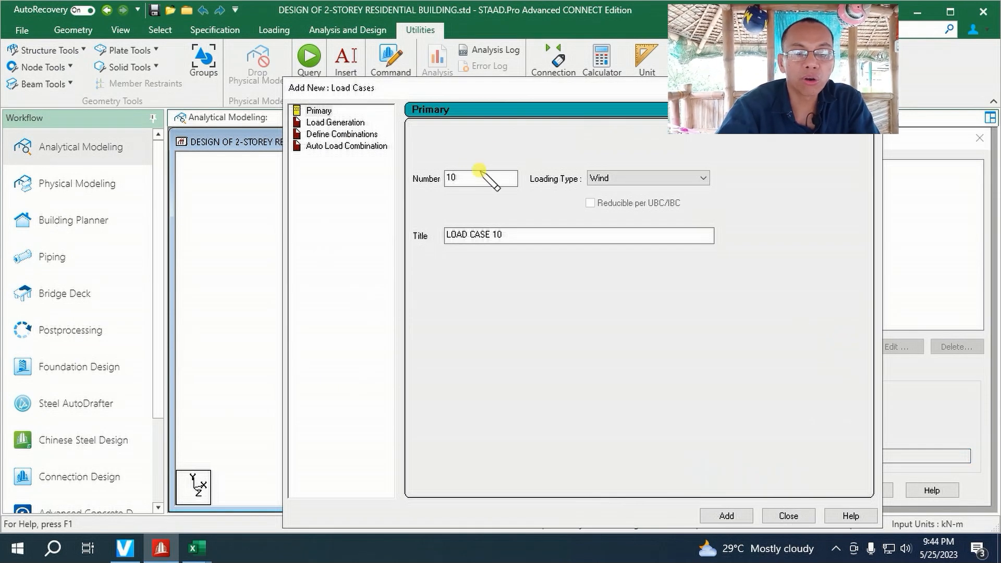
{"action": "left_click", "coordinate": [339, 147]}
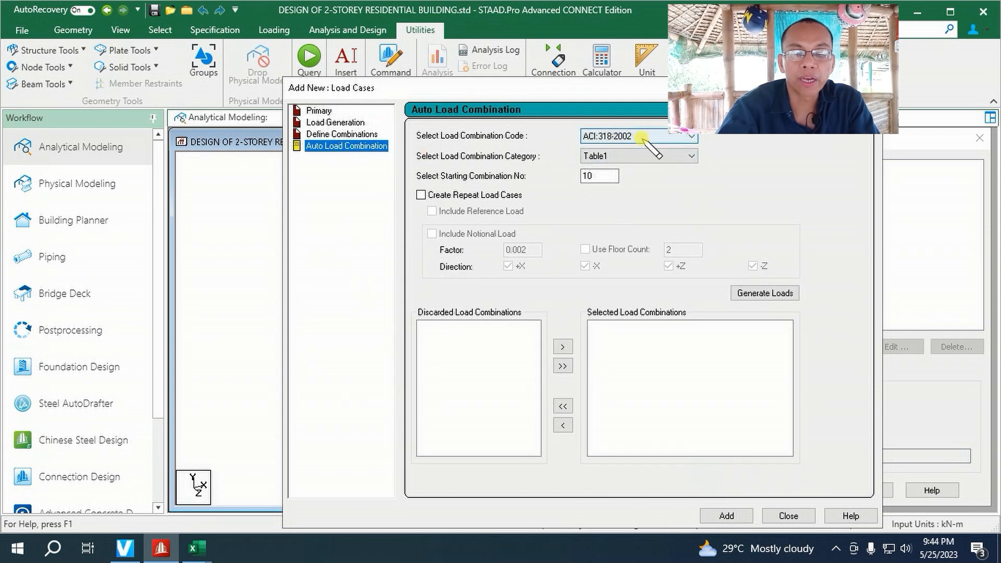
{"action": "left_click", "coordinate": [690, 136]}
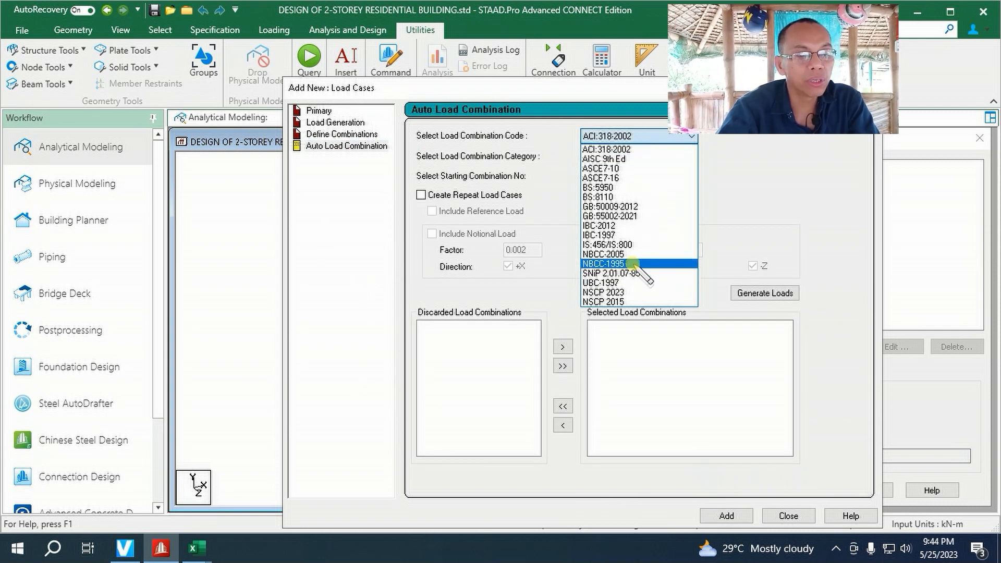
{"action": "left_click", "coordinate": [628, 302]}
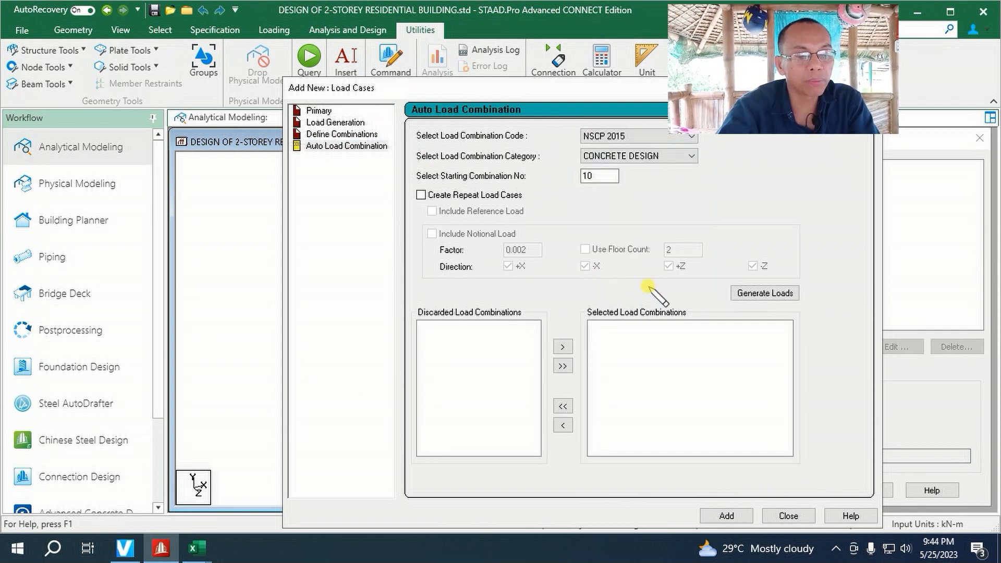
{"action": "left_click", "coordinate": [676, 158]}
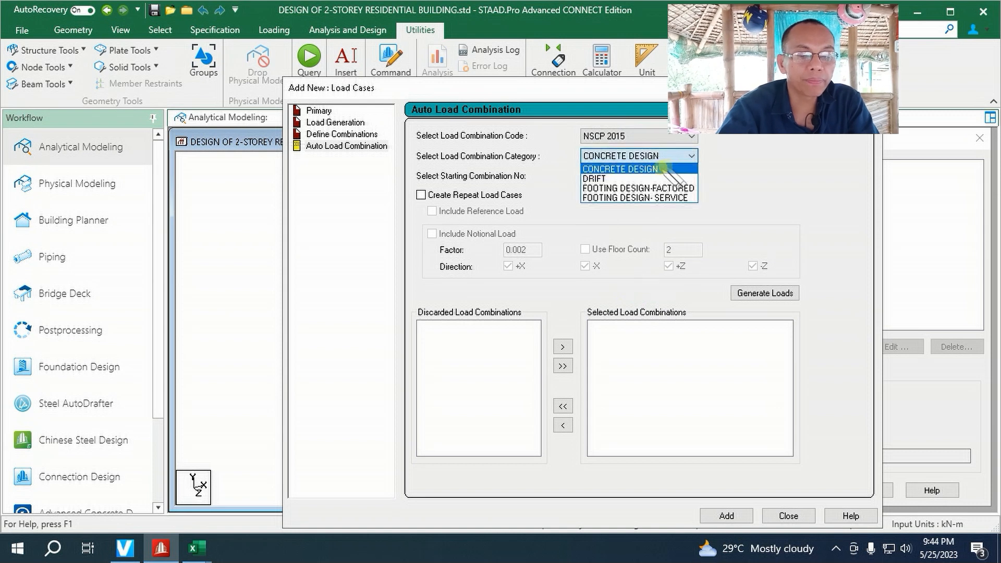
{"action": "left_click", "coordinate": [628, 180]}
{"action": "left_click_drag", "start_coordinate": [614, 176], "coordinate": [580, 182]}
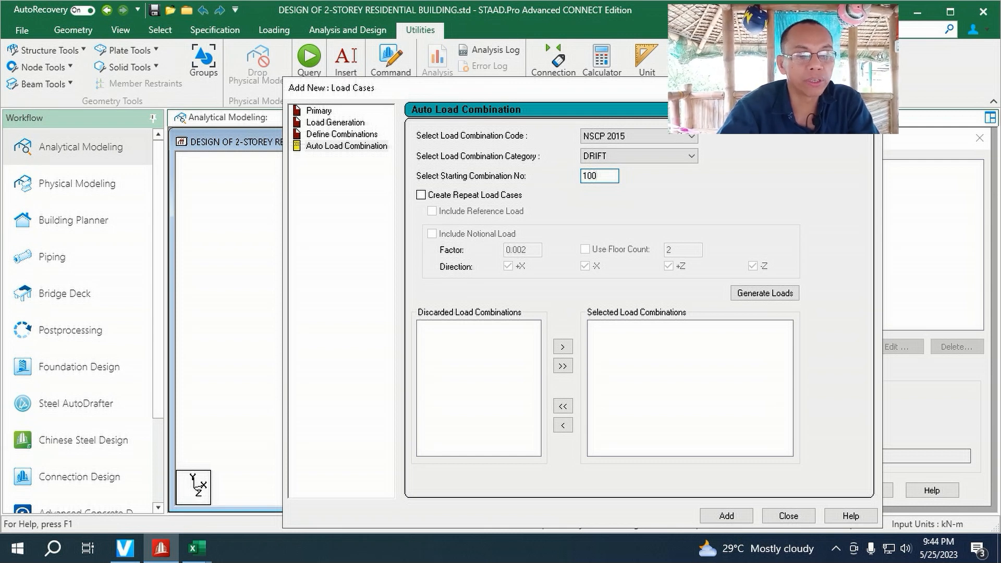
{"action": "left_click", "coordinate": [765, 293]}
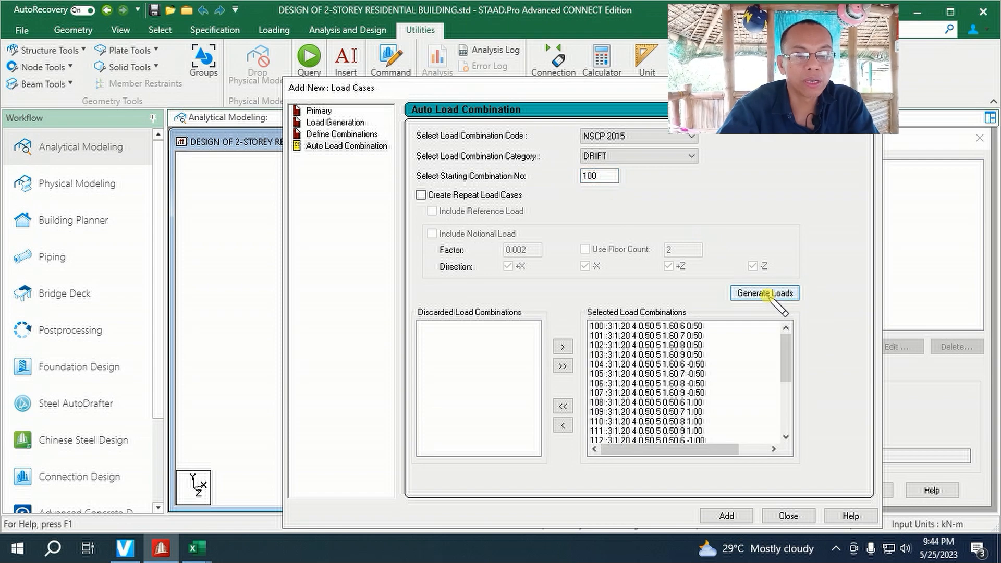
{"action": "left_click", "coordinate": [746, 515]}
{"action": "left_click", "coordinate": [789, 516]}
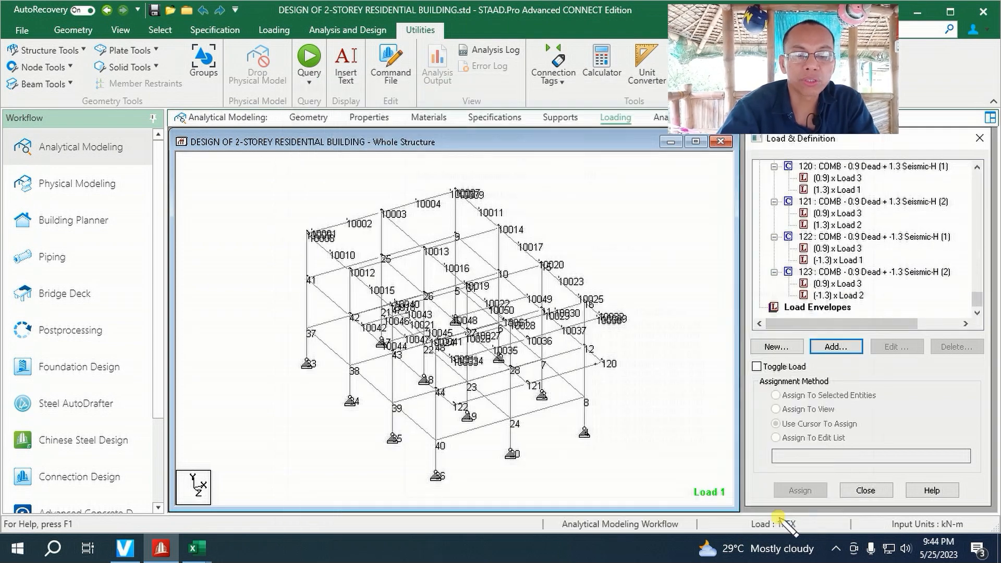
- Generate the NSCP 2015 automatic load combinations for the CONCRETE DESIGN category, starting at number 200, and add them to the load cases
{"action": "left_click_drag", "start_coordinate": [978, 298], "coordinate": [969, 179]}
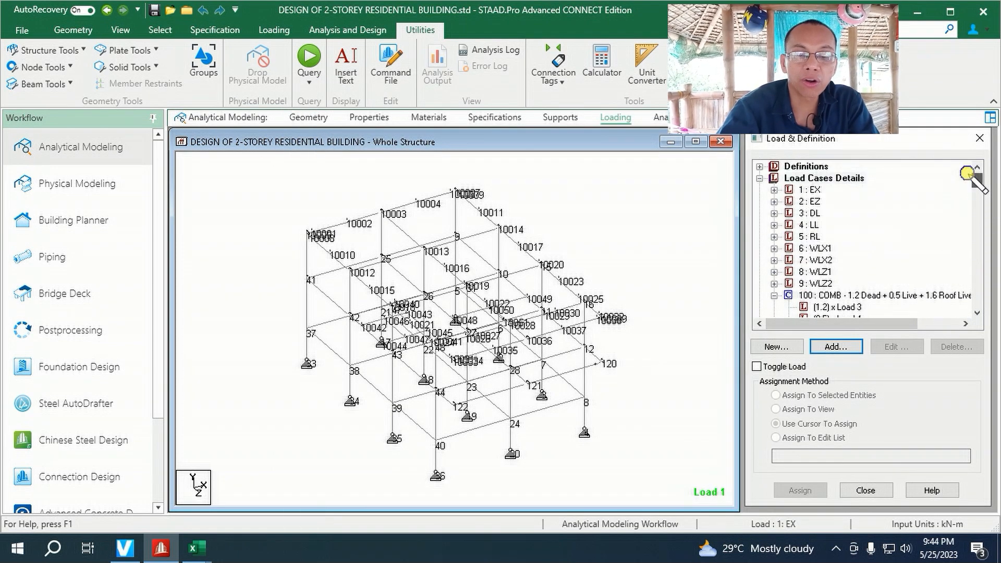
{"action": "left_click", "coordinate": [838, 178]}
{"action": "left_click", "coordinate": [836, 347]}
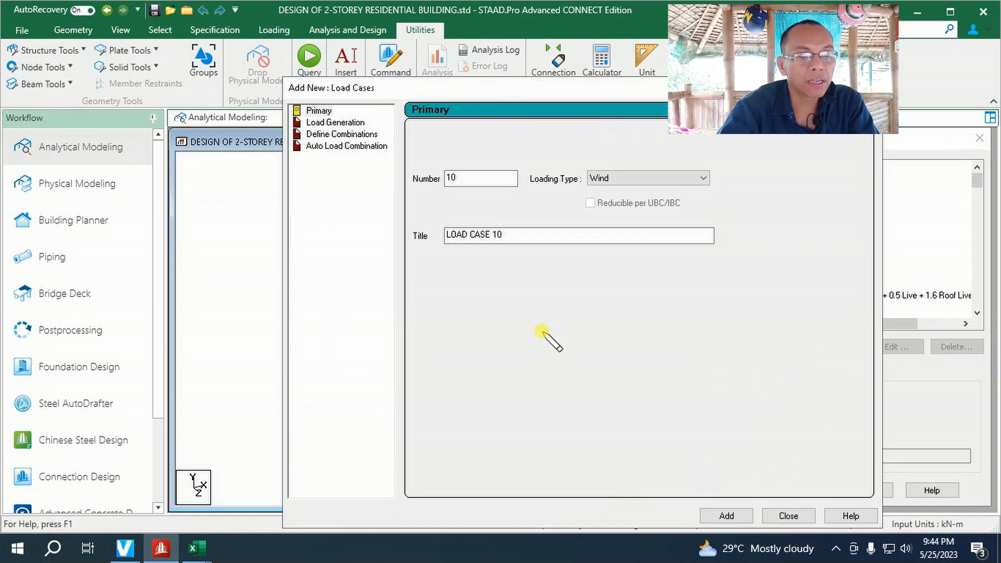
{"action": "left_click", "coordinate": [350, 146]}
{"action": "left_click", "coordinate": [629, 136]}
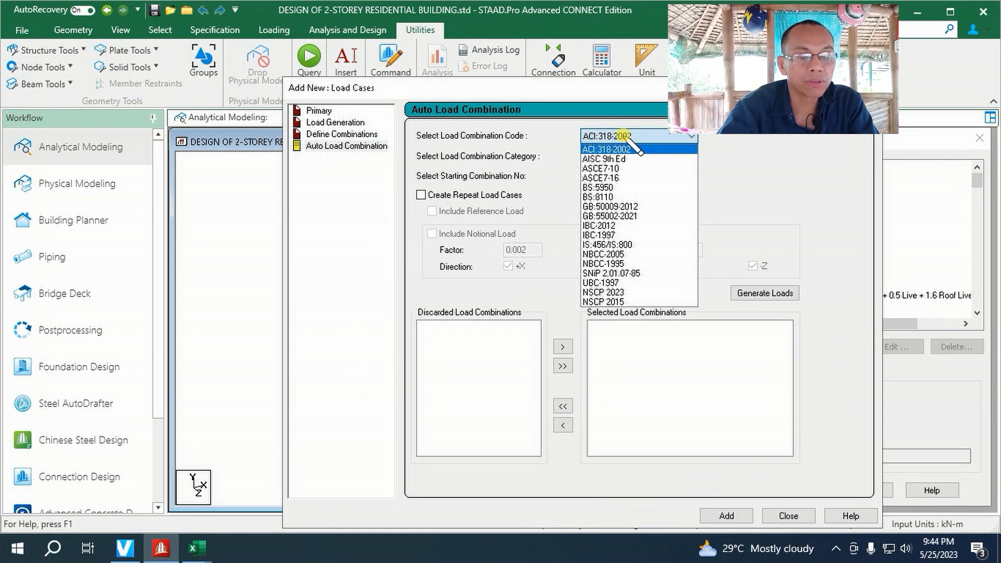
{"action": "left_click", "coordinate": [628, 301]}
{"action": "left_click", "coordinate": [669, 157]}
{"action": "left_click", "coordinate": [732, 166]}
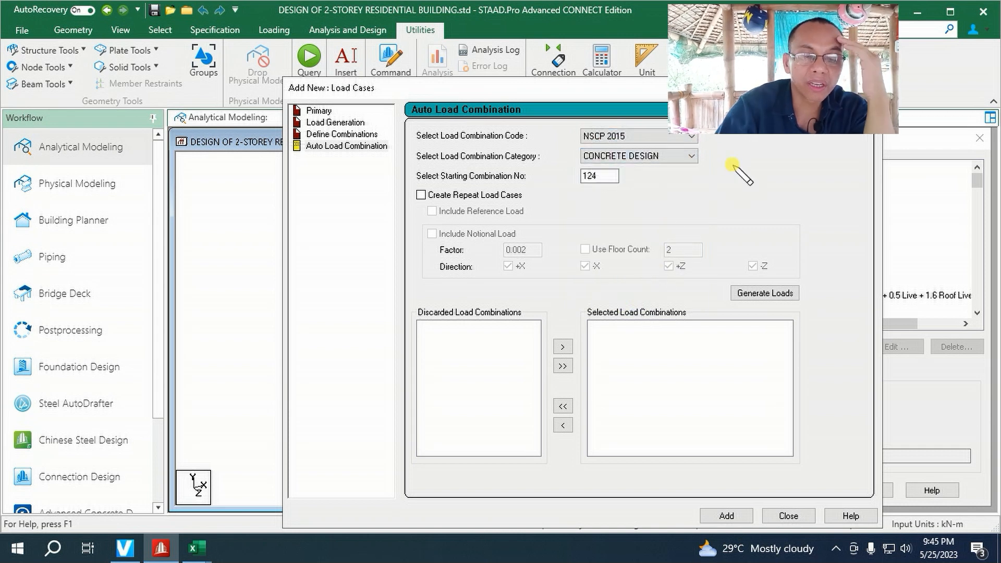
{"action": "left_click_drag", "start_coordinate": [615, 177], "coordinate": [555, 182]}
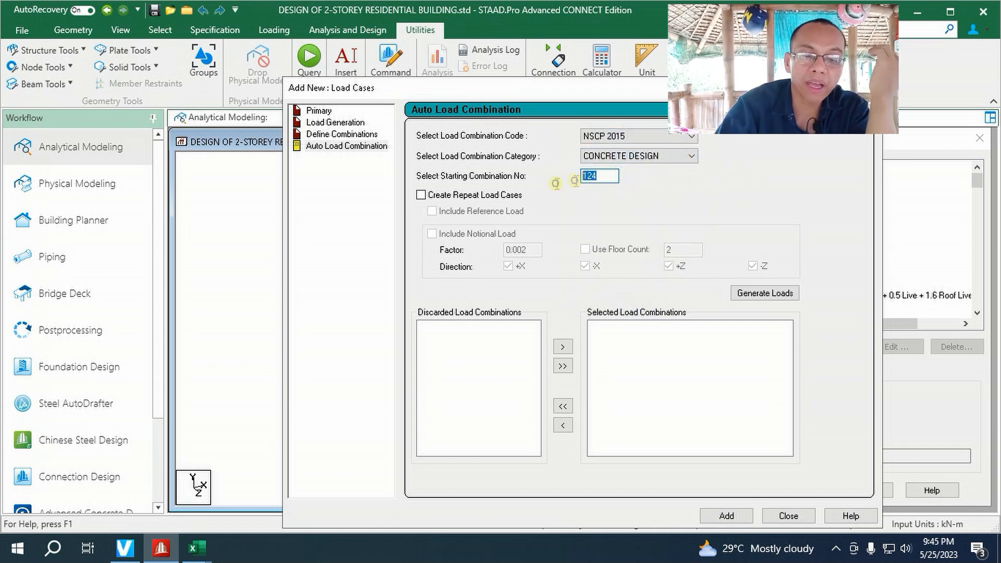
{"action": "type", "text": "200"}
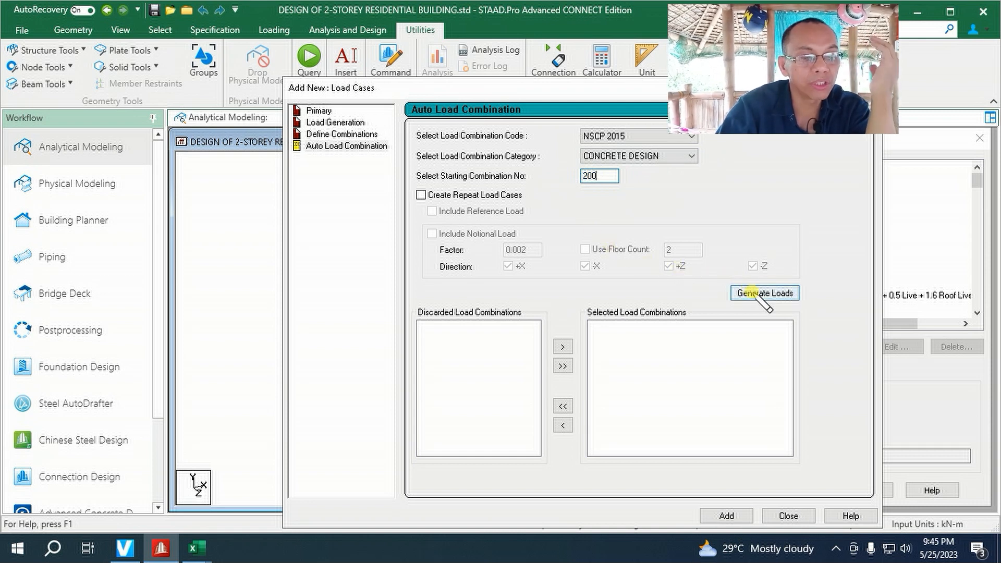
{"action": "left_click", "coordinate": [752, 293]}
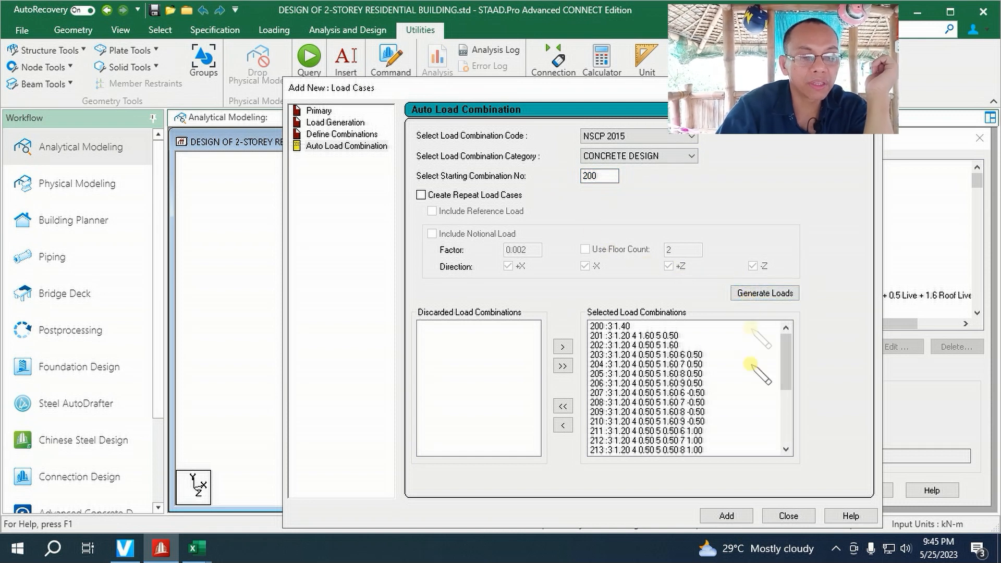
{"action": "left_click", "coordinate": [727, 516]}
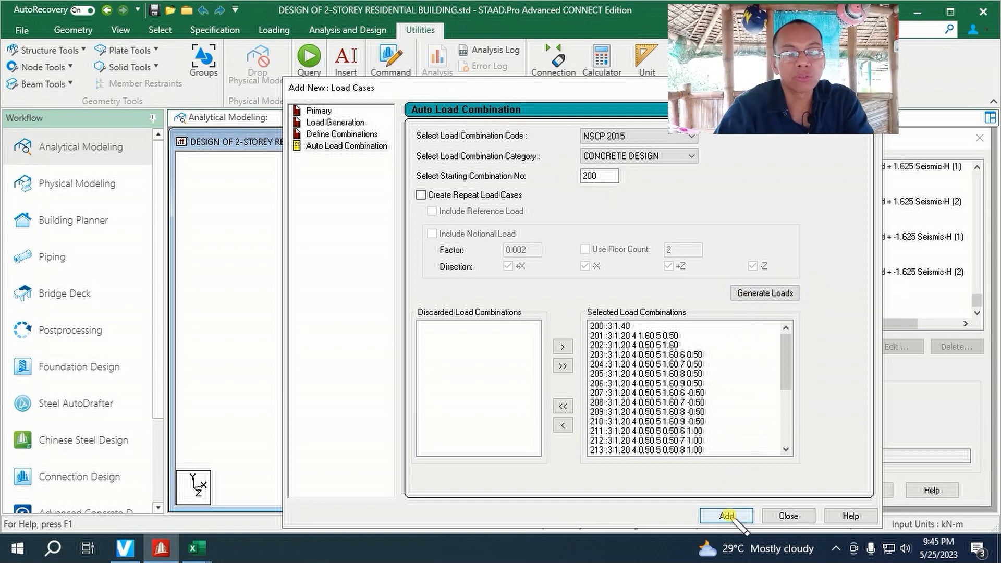
{"action": "left_click", "coordinate": [788, 516]}
- Generate the NSCP 2015 automatic load combinations for the FOOTING DESIGN-FACTORED category, starting at number 300, and add them to the load cases
{"action": "left_click_drag", "start_coordinate": [976, 305], "coordinate": [988, 174]}
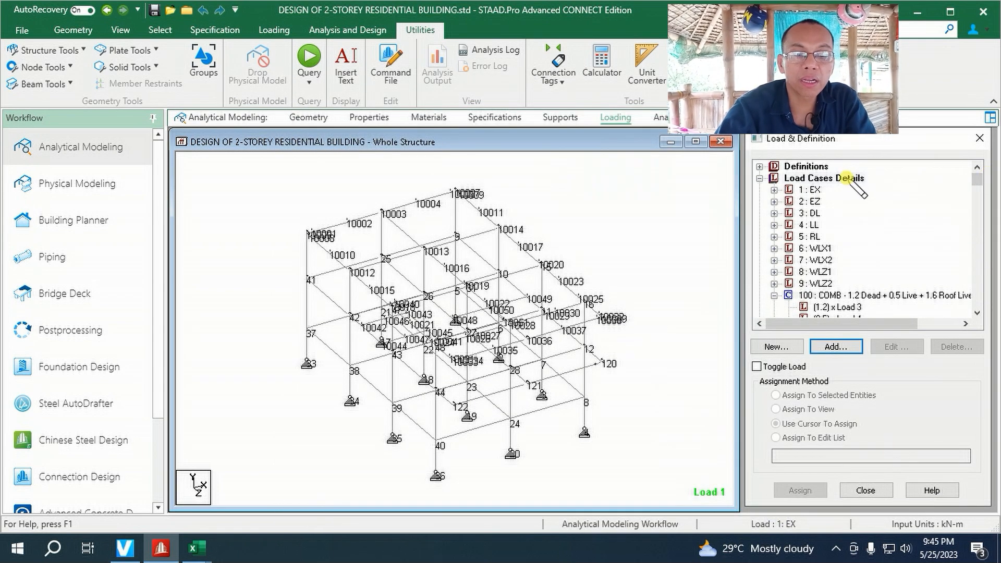
{"action": "left_click", "coordinate": [855, 178]}
{"action": "left_click", "coordinate": [836, 347]}
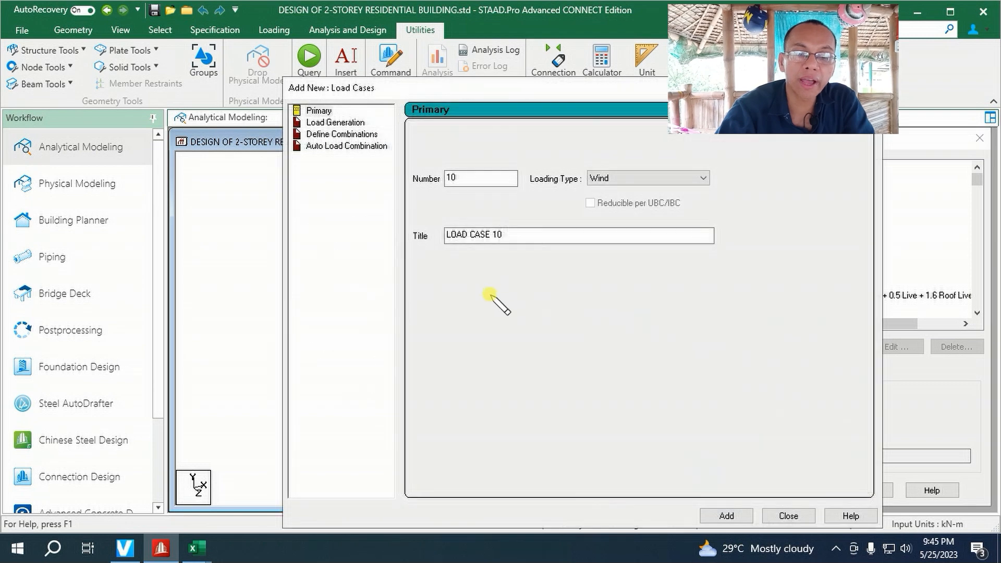
{"action": "left_click", "coordinate": [366, 146]}
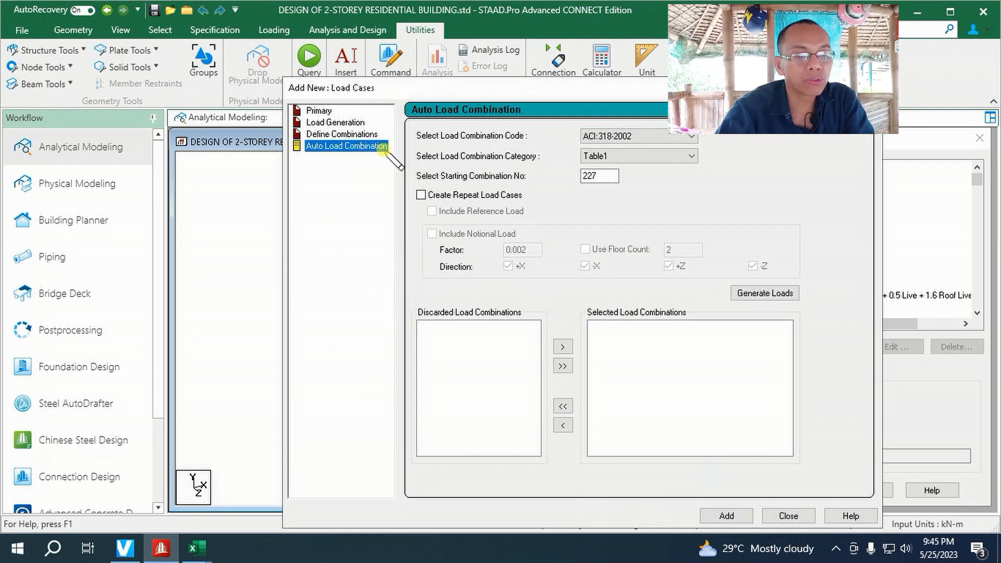
{"action": "left_click", "coordinate": [655, 136]}
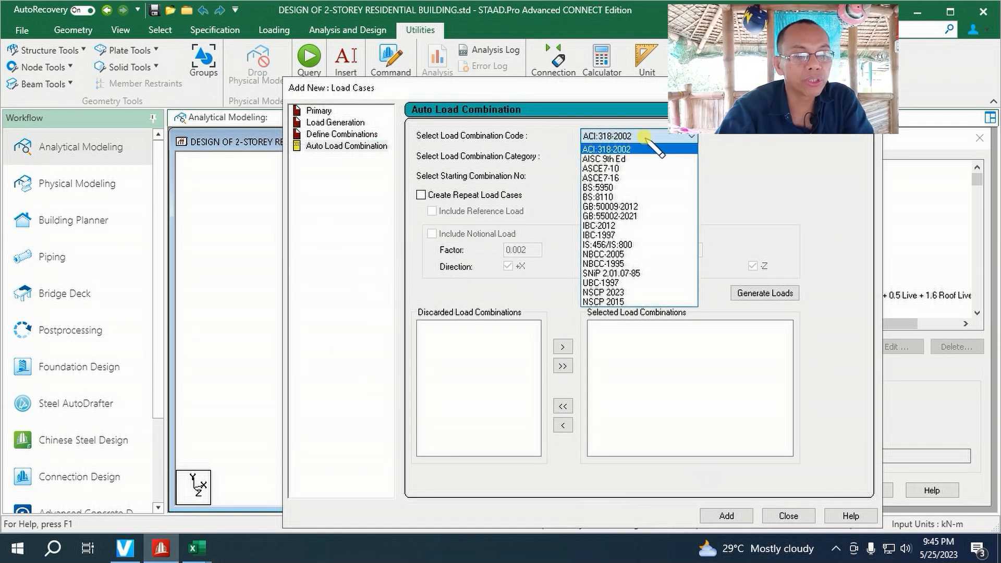
{"action": "left_click", "coordinate": [643, 302]}
{"action": "left_click", "coordinate": [667, 156]}
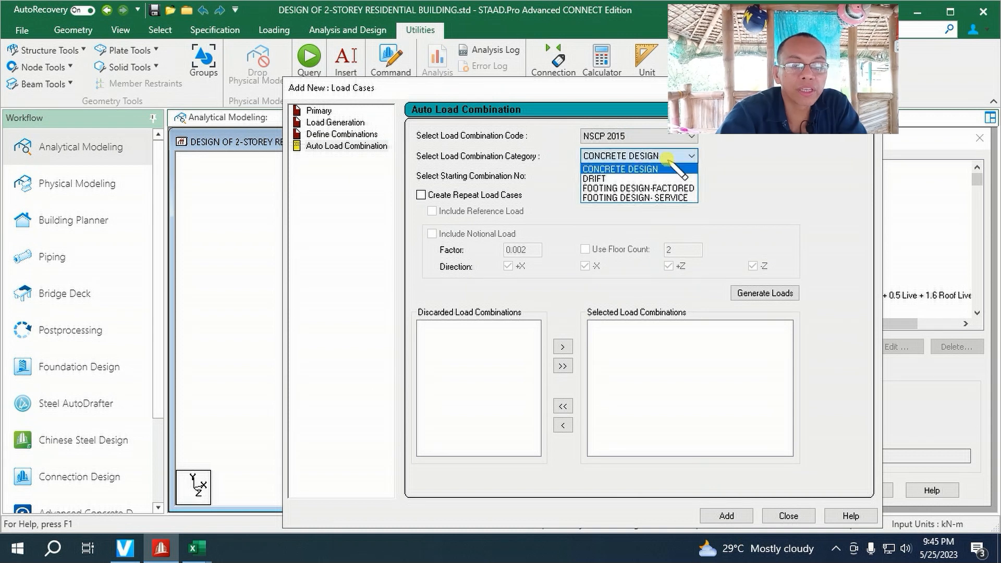
{"action": "left_click", "coordinate": [672, 188]}
{"action": "left_click", "coordinate": [608, 178]}
{"action": "left_click_drag", "start_coordinate": [608, 178], "coordinate": [538, 194]}
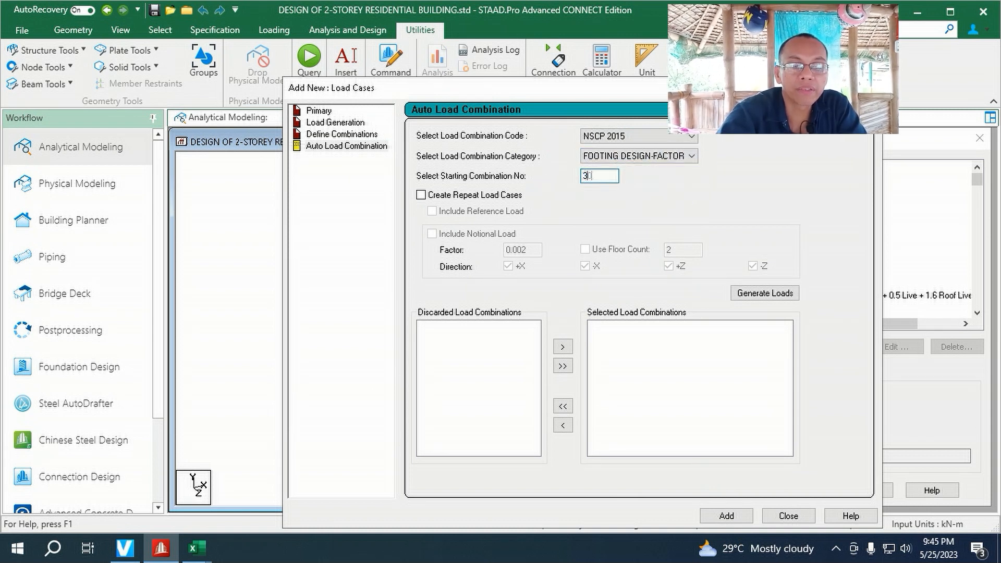
{"action": "left_click", "coordinate": [752, 294]}
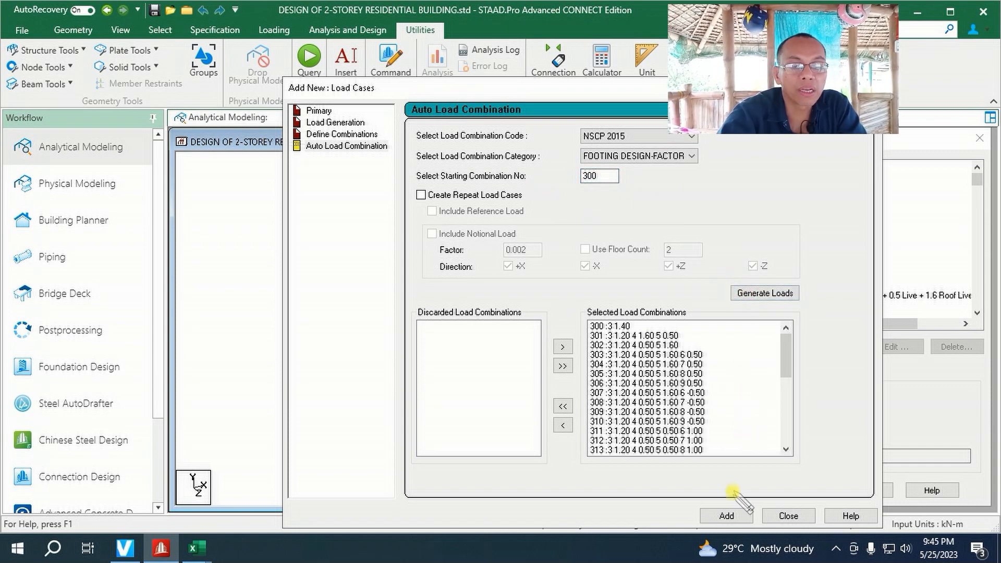
{"action": "left_click", "coordinate": [727, 516]}
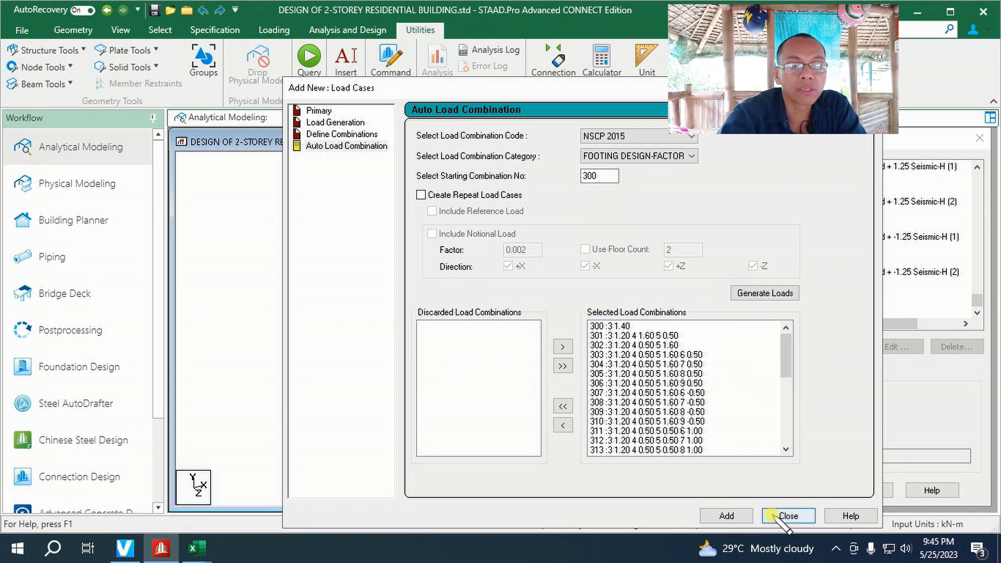
{"action": "left_click", "coordinate": [788, 515]}
- Generate the NSCP 2015 automatic load combinations for the FOOTING DESIGN- SERVICE category, starting at number 400, and add them to the load cases
{"action": "left_click_drag", "start_coordinate": [978, 294], "coordinate": [977, 175]}
{"action": "left_click", "coordinate": [827, 174]}
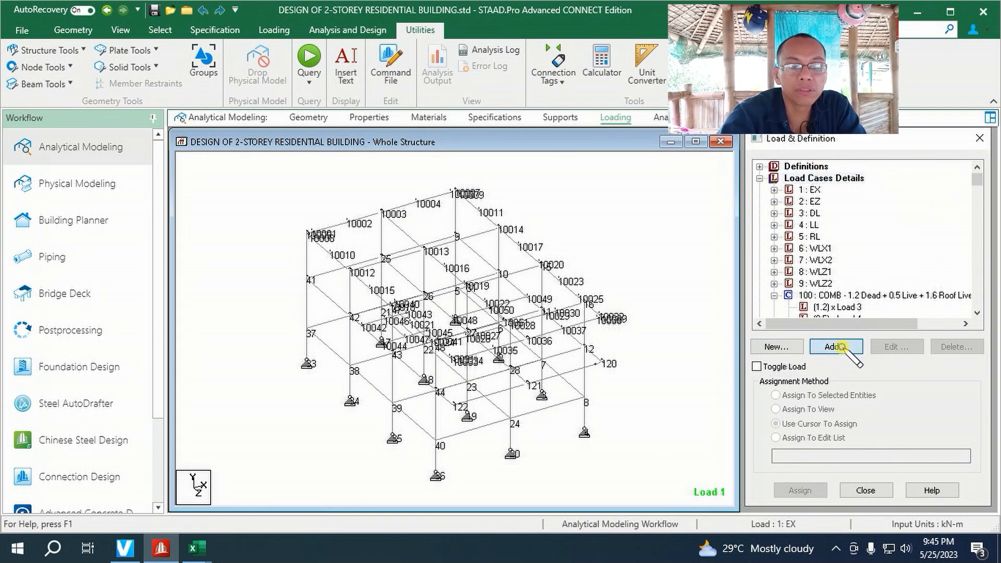
{"action": "left_click", "coordinate": [837, 345]}
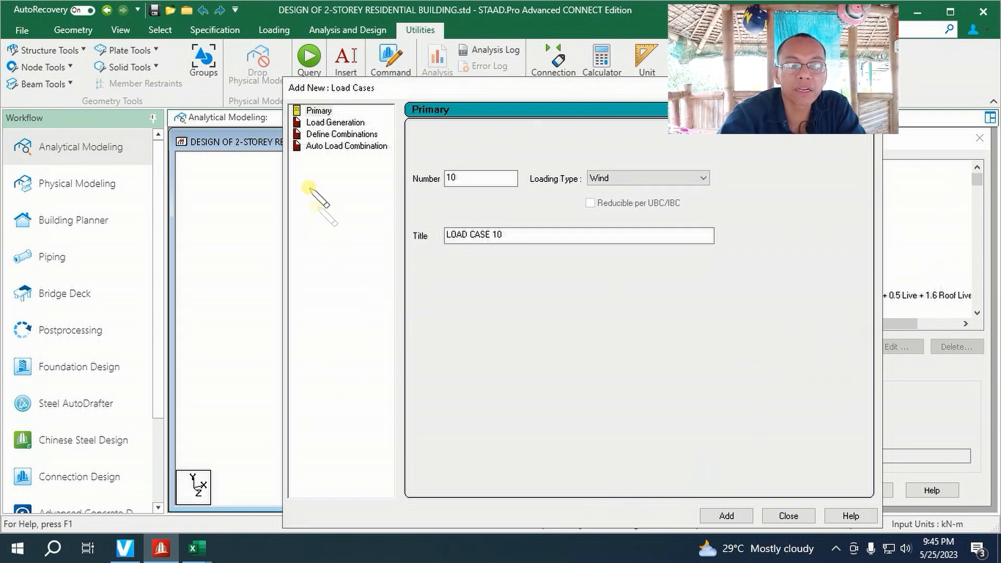
{"action": "left_click", "coordinate": [346, 145]}
{"action": "left_click", "coordinate": [637, 136]}
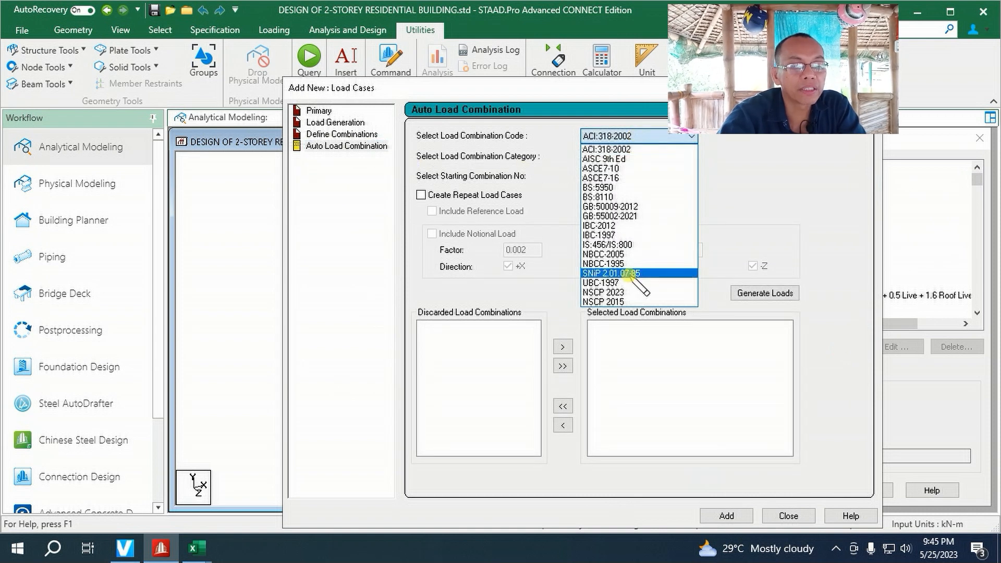
{"action": "left_click", "coordinate": [620, 301]}
{"action": "left_click", "coordinate": [657, 156]}
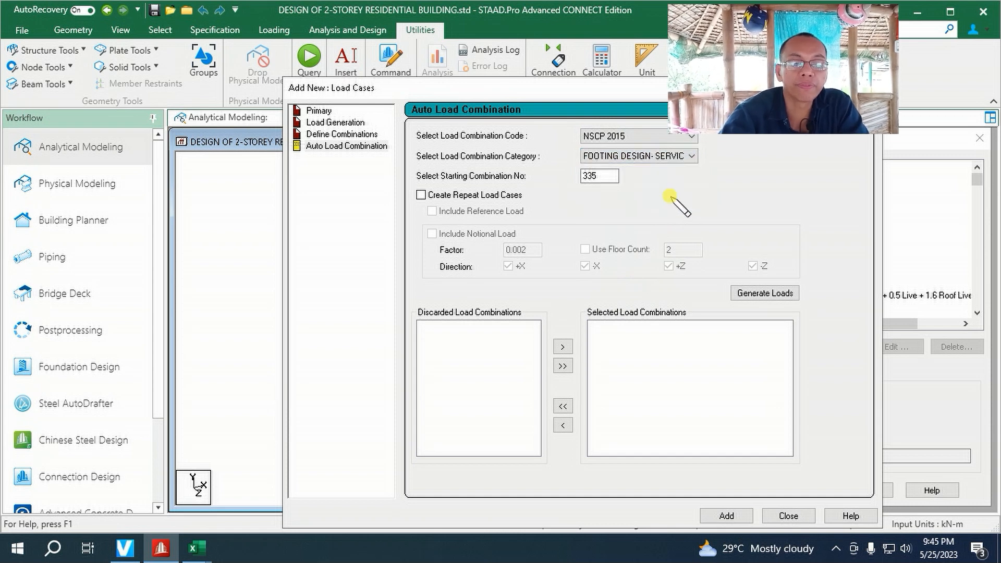
{"action": "double_click", "coordinate": [603, 178]}
{"action": "type", "text": "400"}
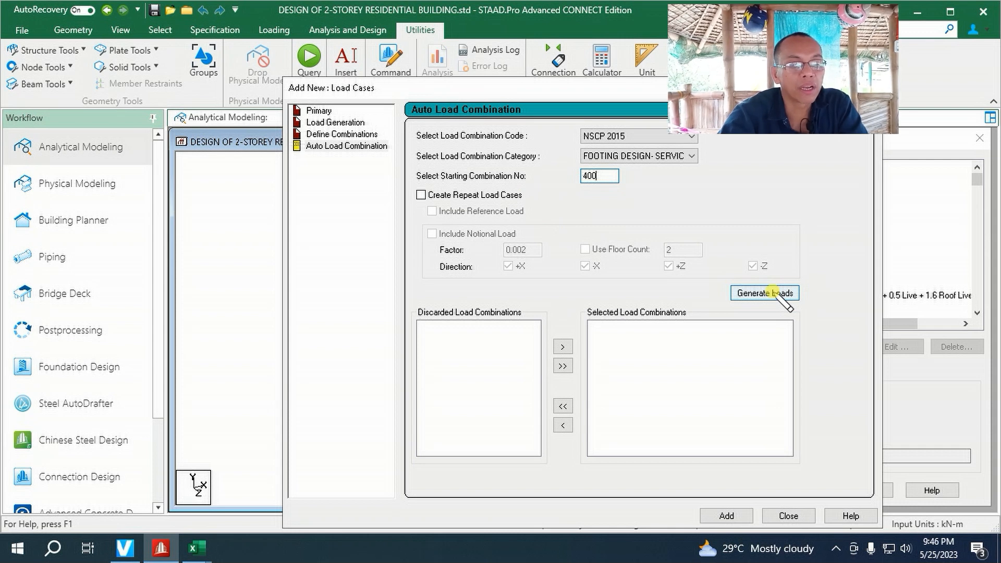
{"action": "left_click", "coordinate": [772, 293]}
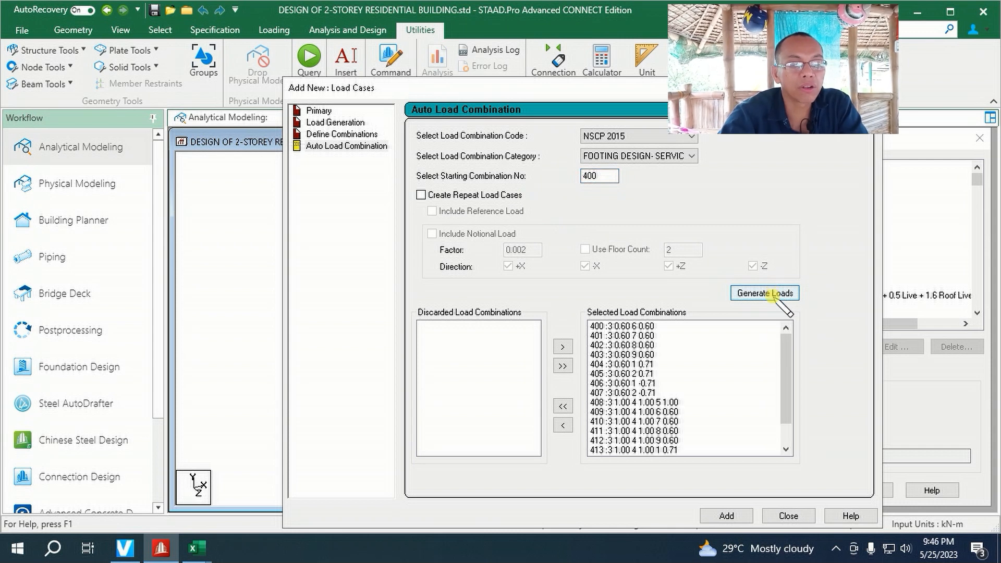
{"action": "left_click", "coordinate": [726, 514]}
{"action": "left_click", "coordinate": [789, 515]}
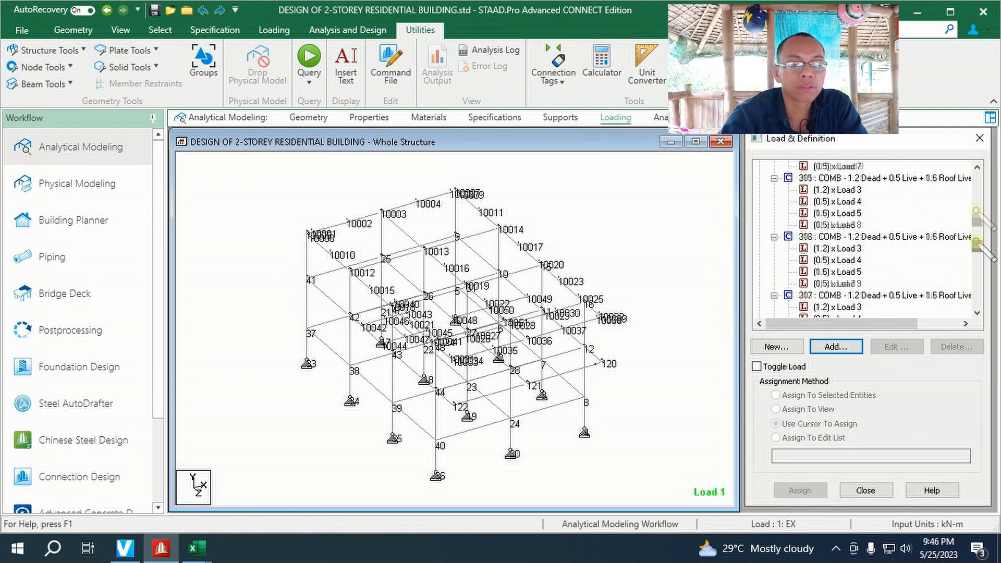
- Start a new manually defined normal load combination numbered 500 and named DL+LL
{"action": "left_click_drag", "start_coordinate": [976, 224], "coordinate": [978, 180]}
{"action": "left_click", "coordinate": [829, 178]}
{"action": "left_click", "coordinate": [835, 347]}
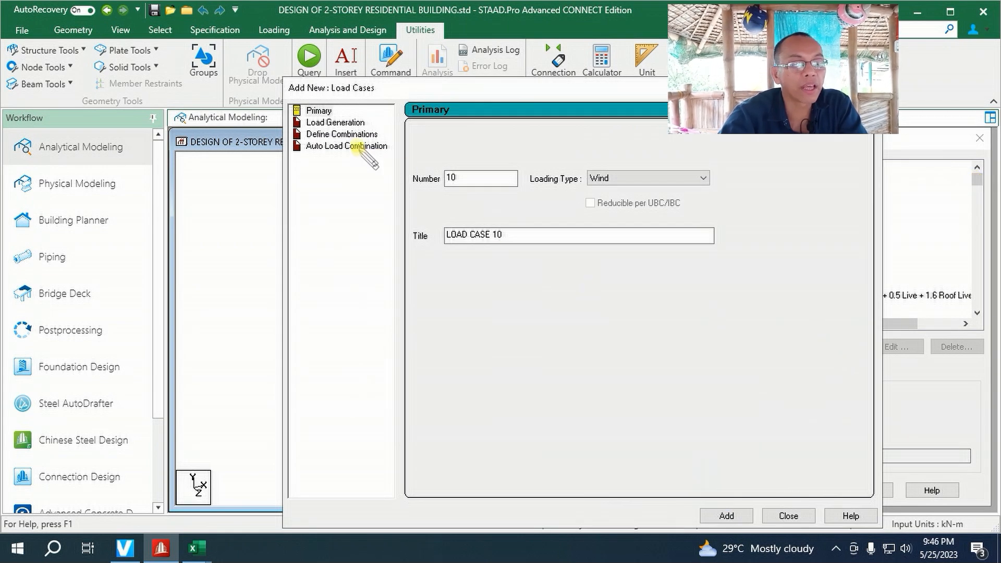
{"action": "left_click", "coordinate": [341, 134]}
{"action": "left_click_drag", "start_coordinate": [616, 132], "coordinate": [478, 148]}
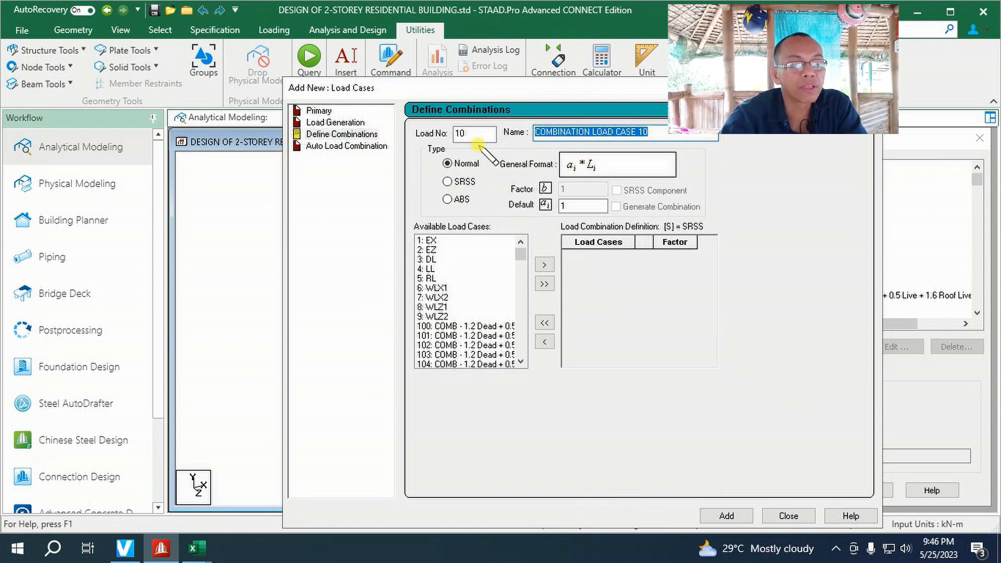
{"action": "type", "text": "DL+LL"}
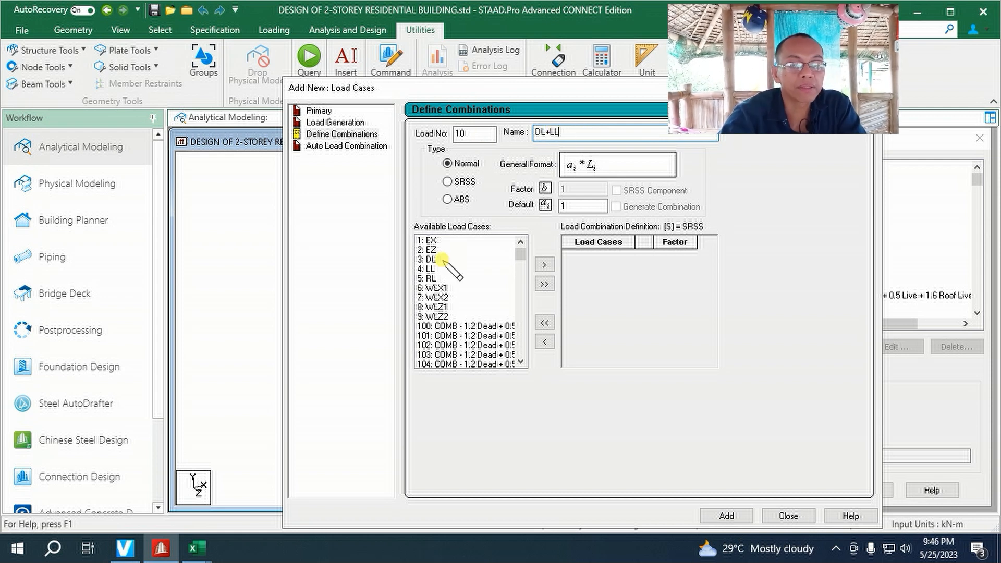
{"action": "double_click", "coordinate": [472, 133]}
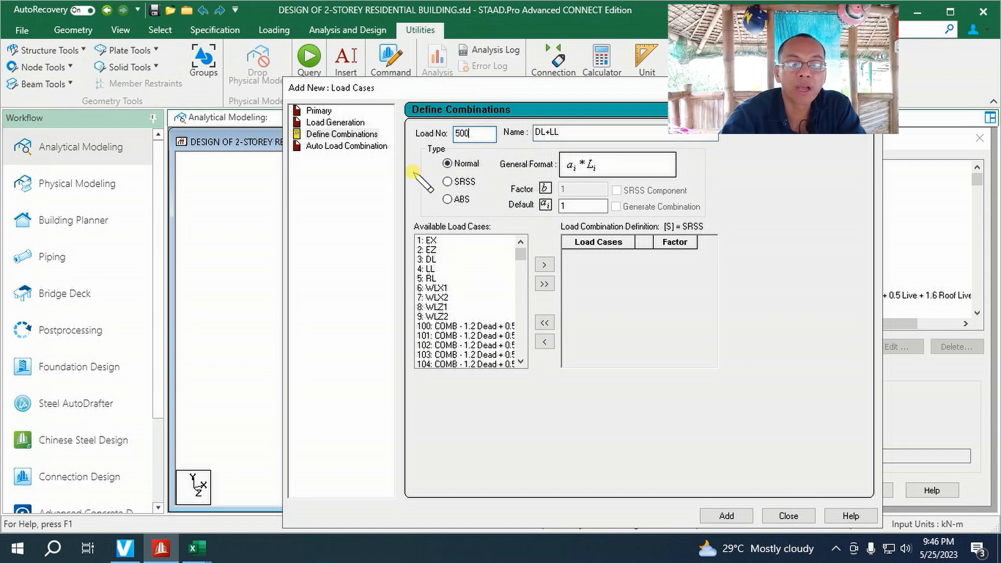
- Include load cases DL and LL with factor 1 in the DL+LL combination and add it to the load cases
{"action": "left_click", "coordinate": [442, 260]}
{"action": "left_click", "coordinate": [439, 268], "text": "ctrl"}
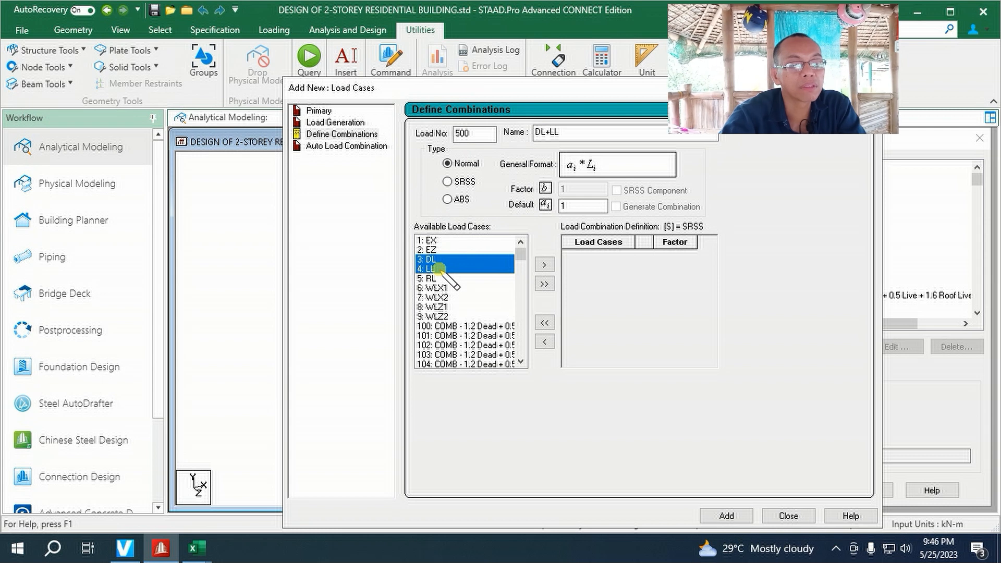
{"action": "left_click", "coordinate": [544, 264]}
{"action": "left_click", "coordinate": [726, 516]}
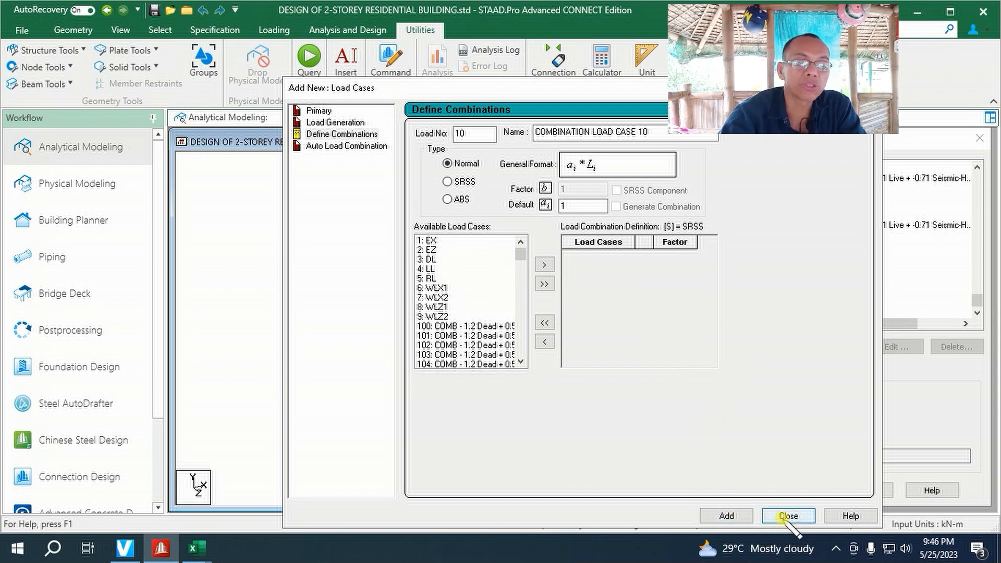
{"action": "left_click", "coordinate": [788, 515]}
{"action": "scroll", "coordinate": [834, 271], "scroll_direction": "up", "scroll_amount": 7}
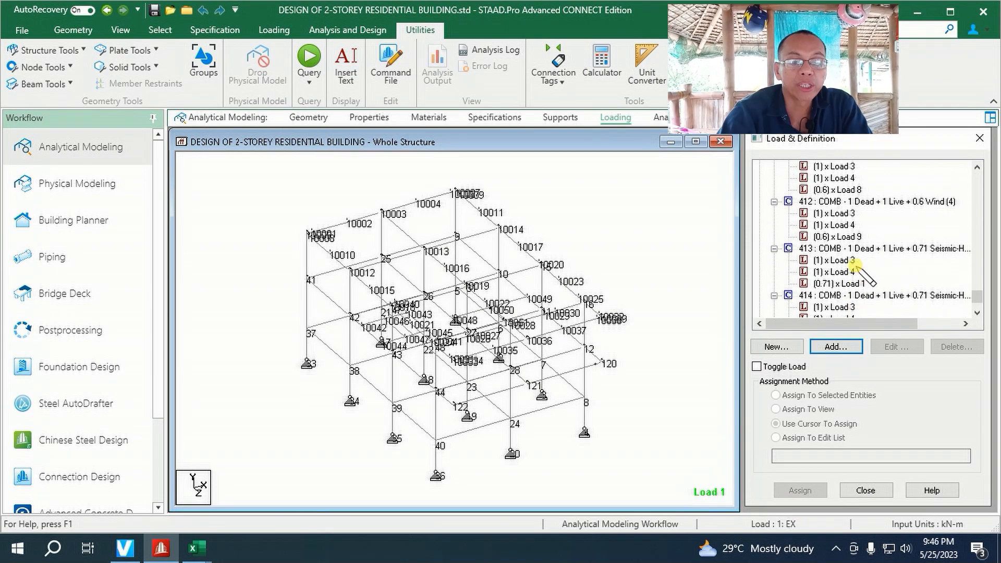
{"action": "scroll", "coordinate": [813, 271], "scroll_direction": "up", "scroll_amount": 1}
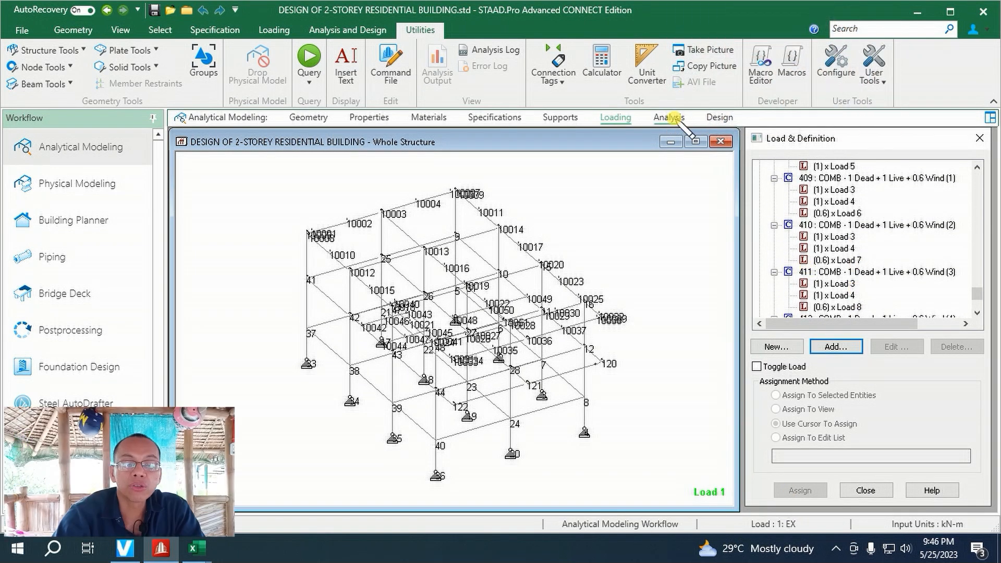
- Add a Perform Analysis command with the No Print option to the model
{"action": "left_click", "coordinate": [668, 117]}
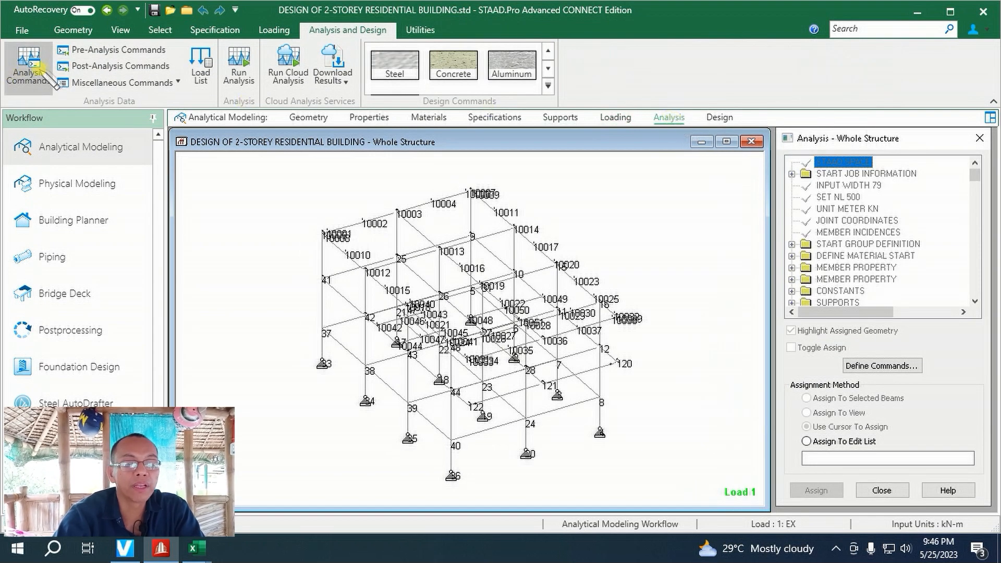
{"action": "left_click", "coordinate": [28, 65]}
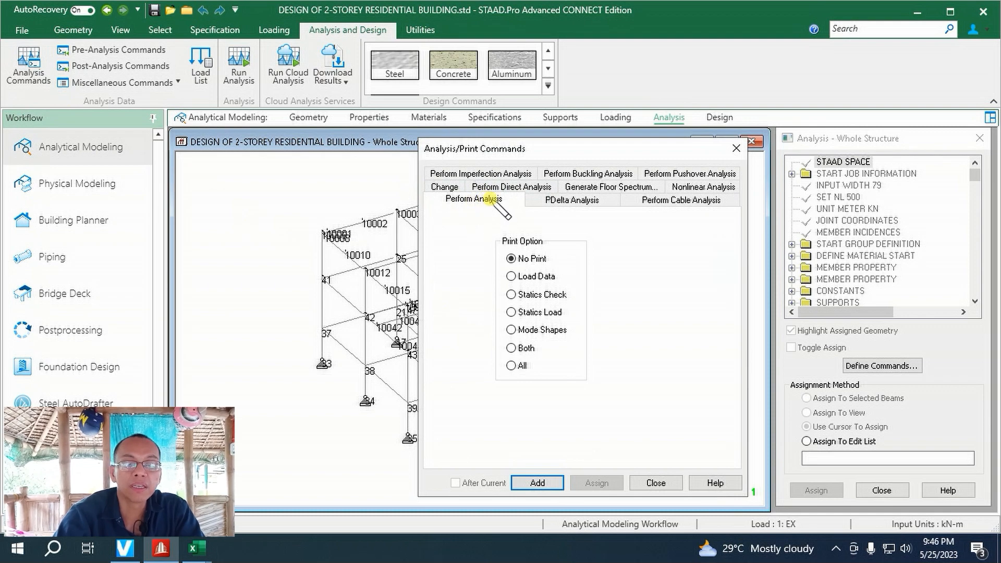
{"action": "left_click", "coordinate": [537, 483]}
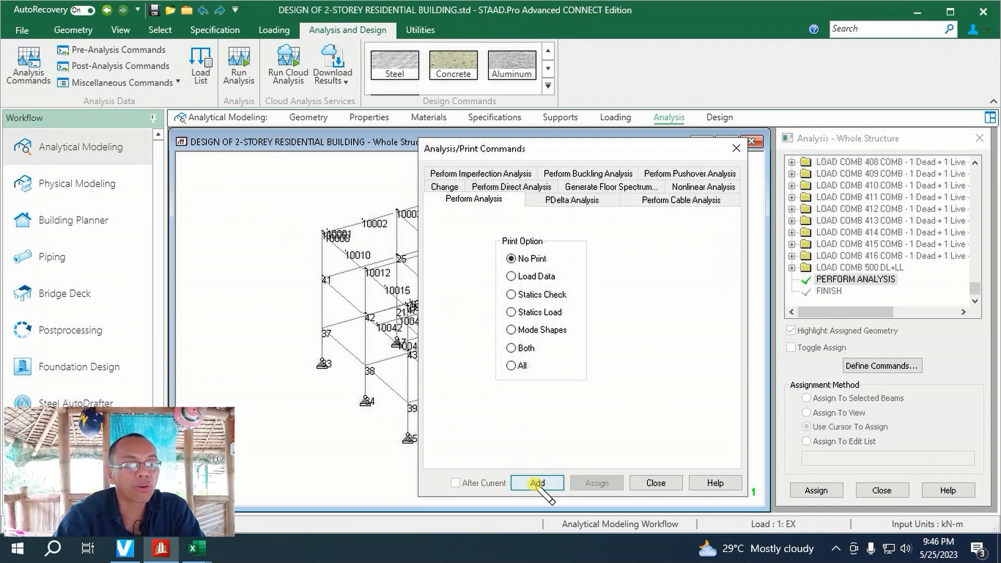
{"action": "left_click", "coordinate": [644, 484]}
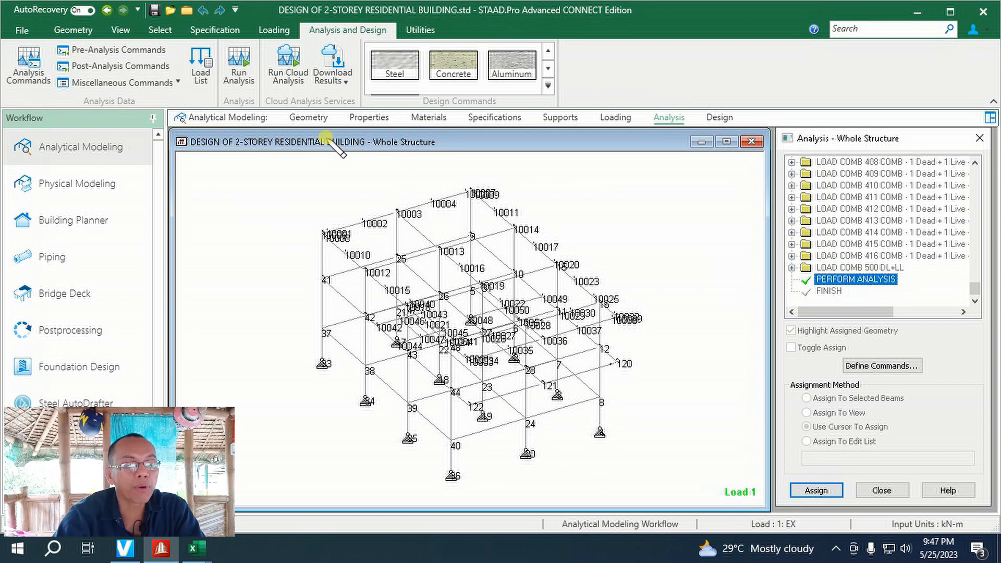
- Add a post-analysis load list containing the drift combinations 100 to 123
{"action": "left_click", "coordinate": [119, 66]}
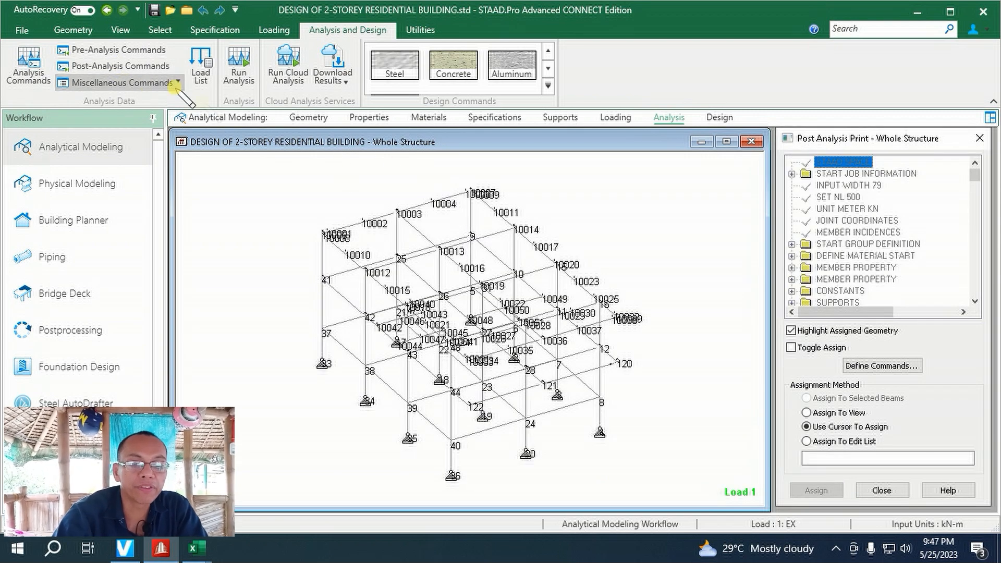
{"action": "left_click", "coordinate": [898, 367]}
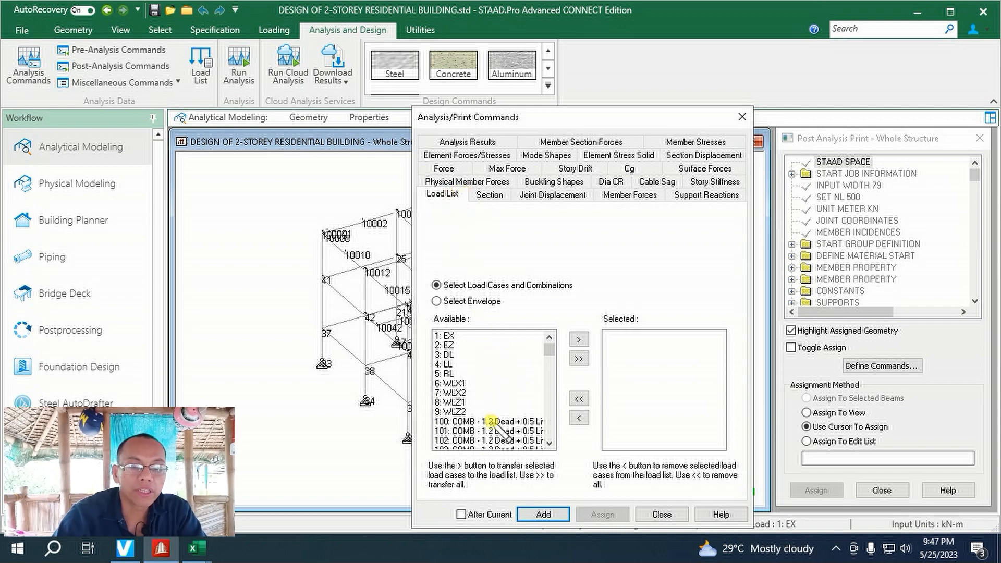
{"action": "scroll", "coordinate": [492, 422], "scroll_direction": "down", "scroll_amount": 8}
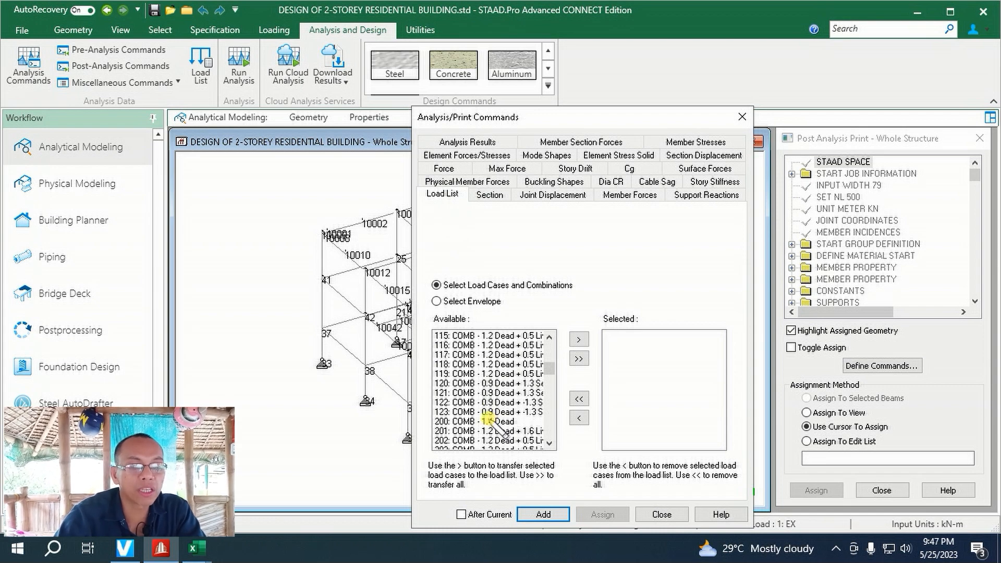
{"action": "scroll", "coordinate": [484, 412], "scroll_direction": "up", "scroll_amount": 6}
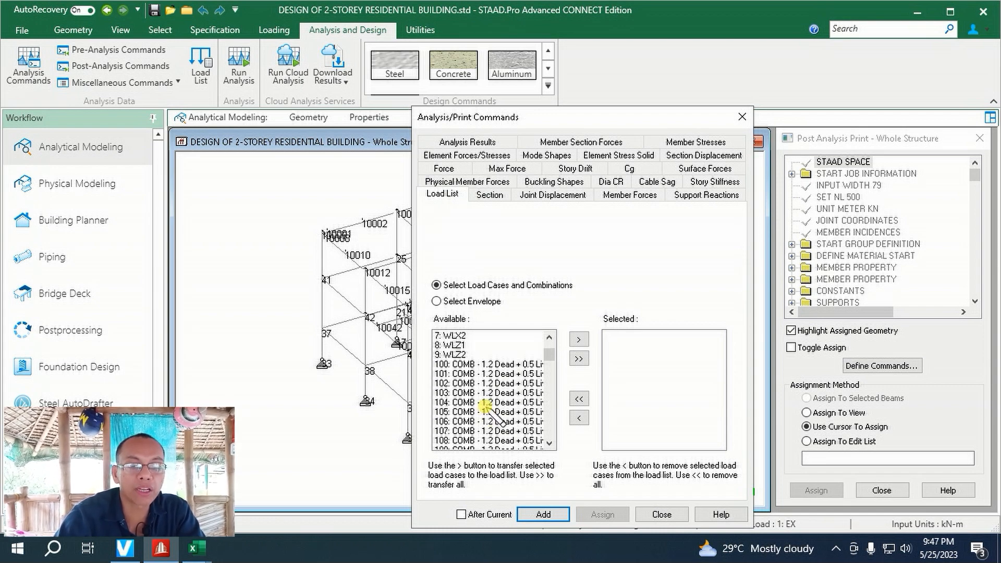
{"action": "left_click", "coordinate": [473, 364]}
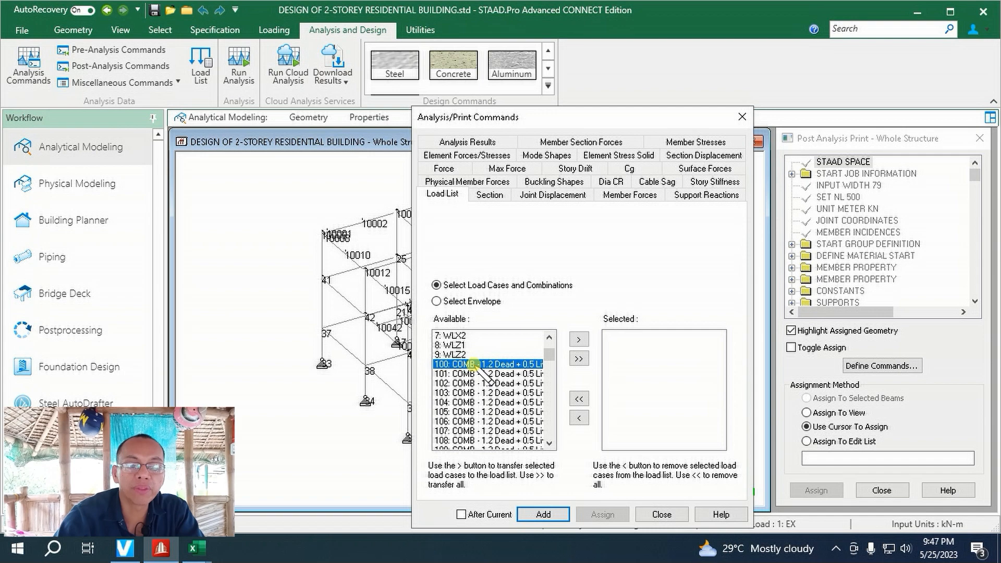
{"action": "scroll", "coordinate": [477, 368], "scroll_direction": "down", "scroll_amount": 6}
{"action": "left_click", "coordinate": [474, 411], "text": "shift"}
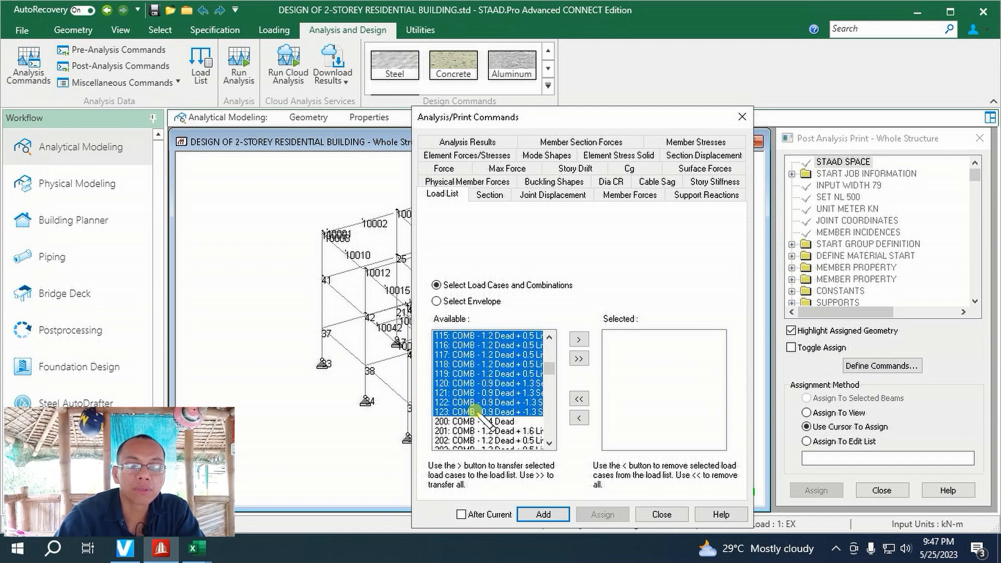
{"action": "left_click", "coordinate": [578, 340]}
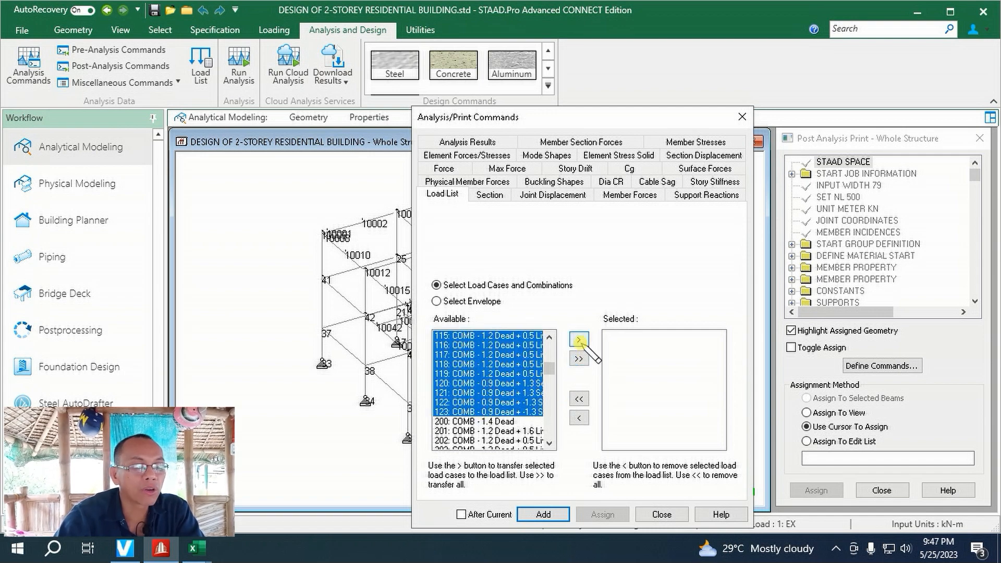
{"action": "left_click", "coordinate": [578, 340]}
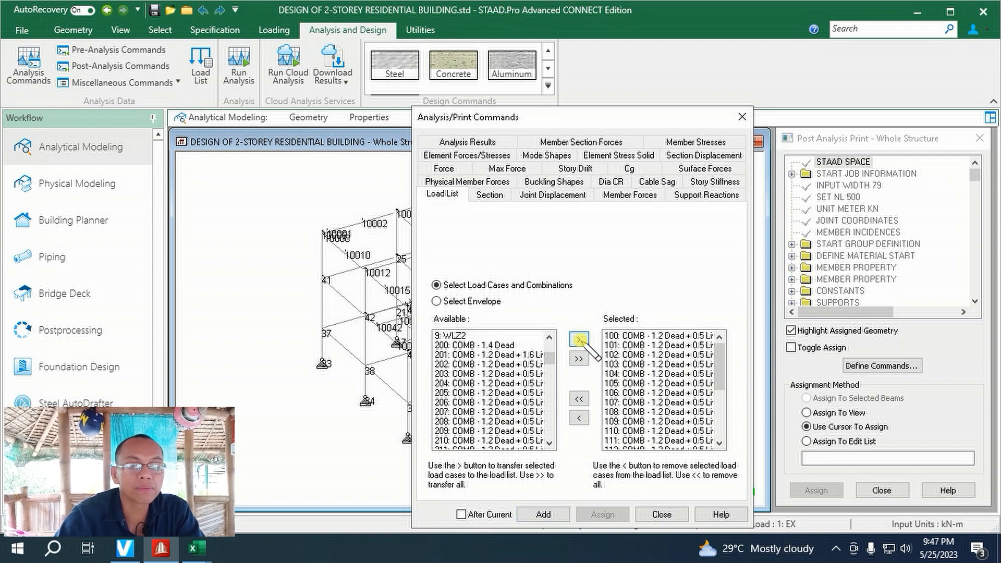
{"action": "left_click", "coordinate": [544, 515]}
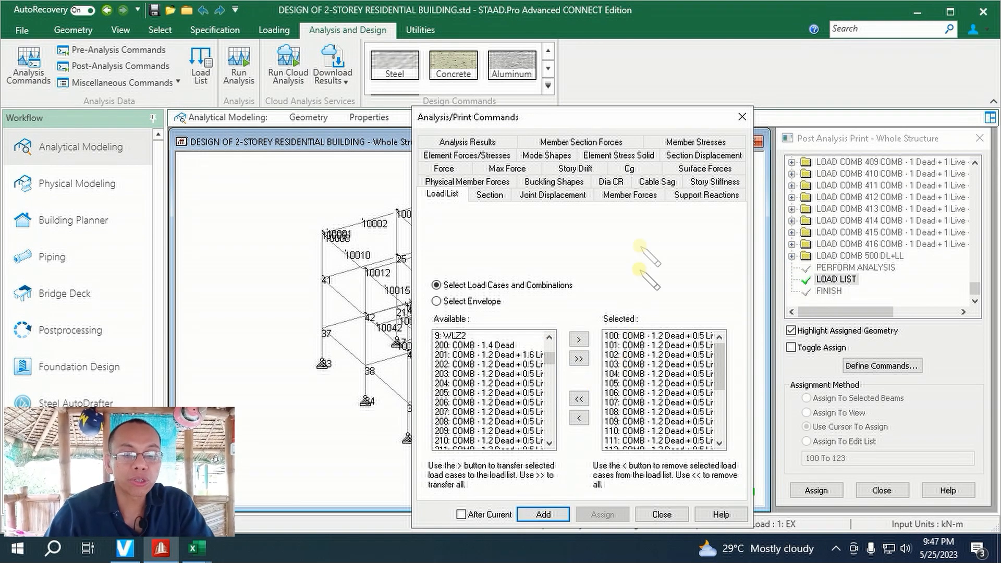
- Add a story drift print command with an allowable drift factor of .0042
{"action": "left_click", "coordinate": [574, 168]}
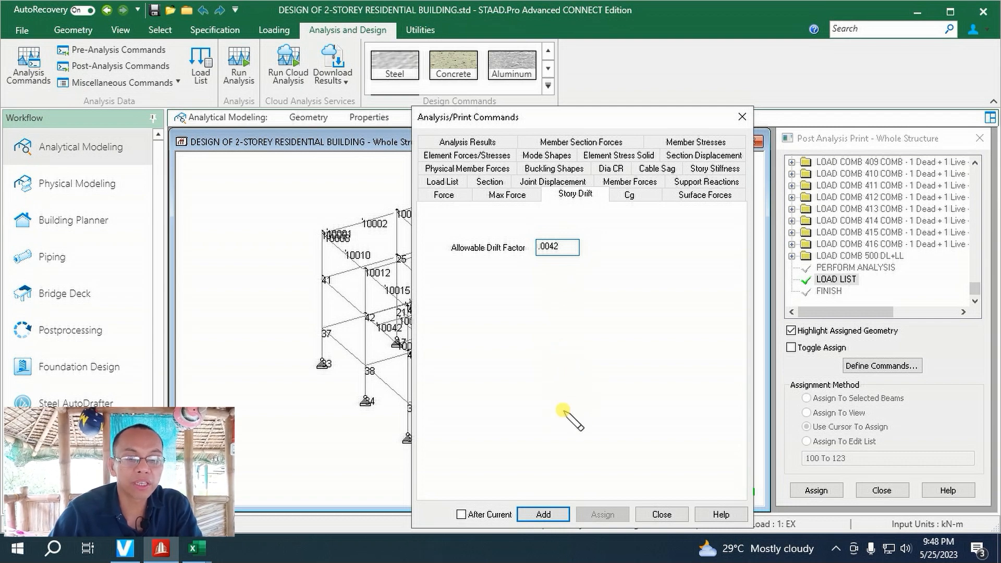
{"action": "left_click", "coordinate": [552, 515]}
{"action": "left_click", "coordinate": [662, 514]}
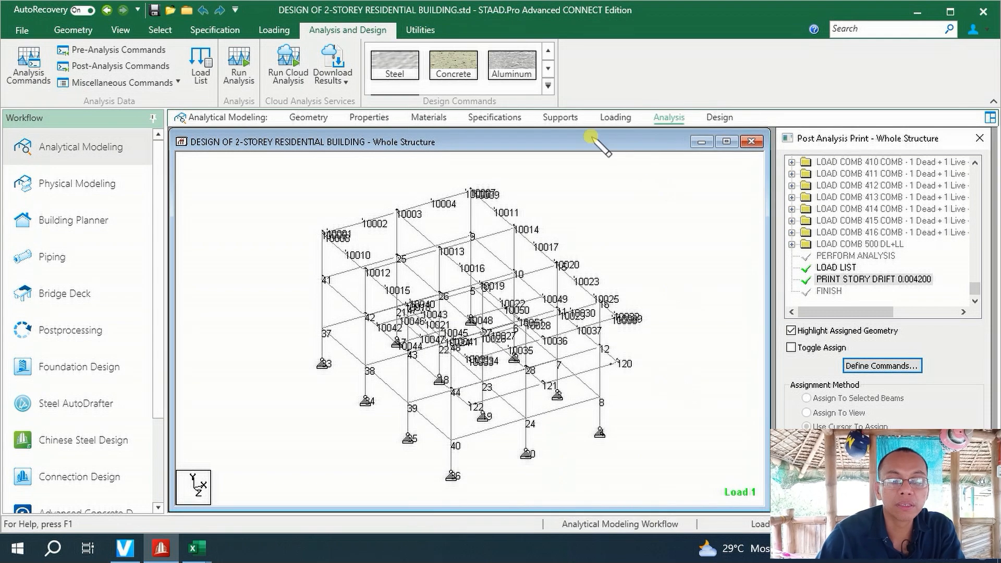
- Open the model's command file in the editor and go to the end of the PRINT STORY DRIFT line
{"action": "left_click", "coordinate": [421, 30]}
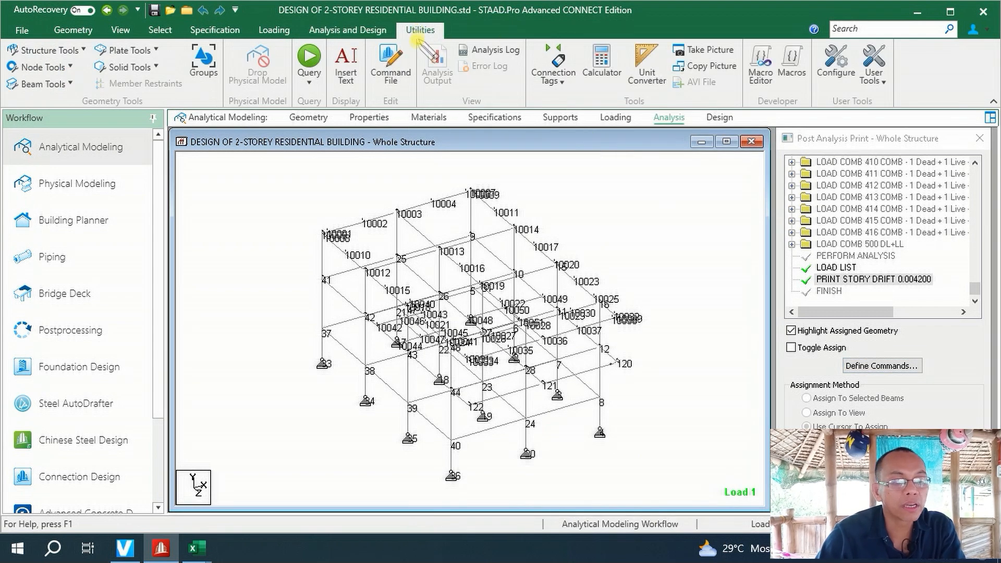
{"action": "scroll", "coordinate": [78, 326], "scroll_direction": "down", "scroll_amount": 3}
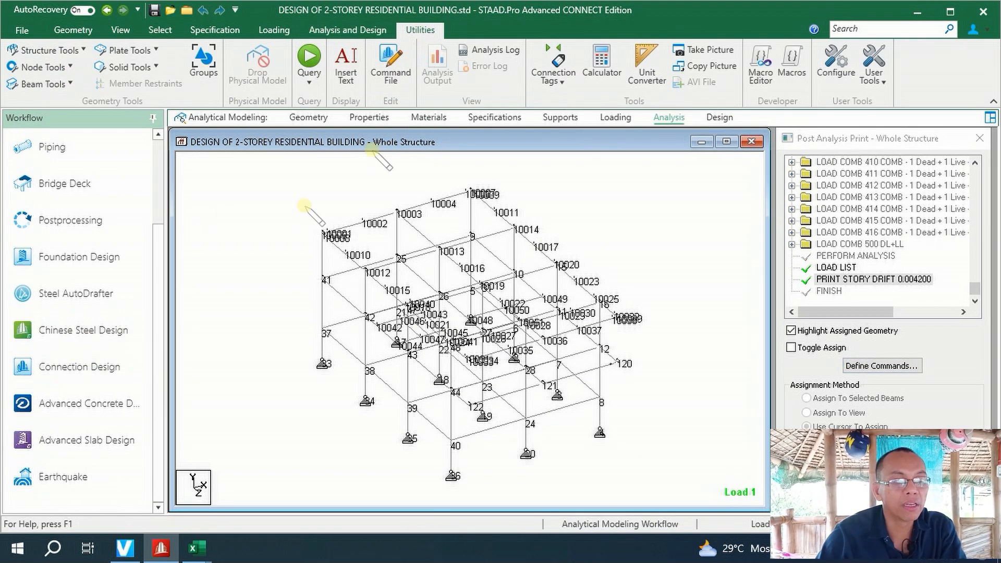
{"action": "left_click", "coordinate": [387, 75]}
{"action": "left_click", "coordinate": [490, 356]}
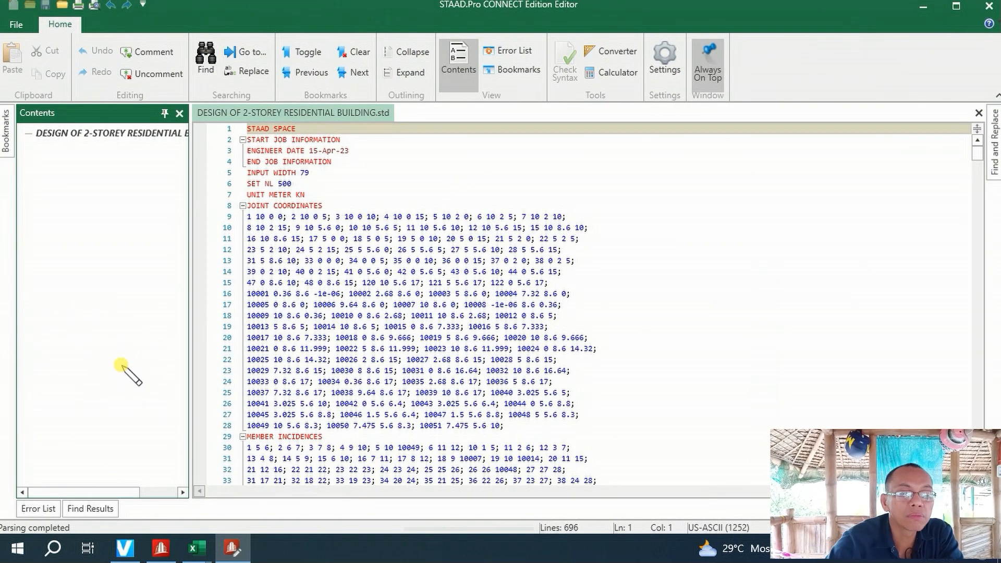
{"action": "scroll", "coordinate": [128, 381], "scroll_direction": "down", "scroll_amount": 15}
{"action": "scroll", "coordinate": [130, 412], "scroll_direction": "down", "scroll_amount": 15}
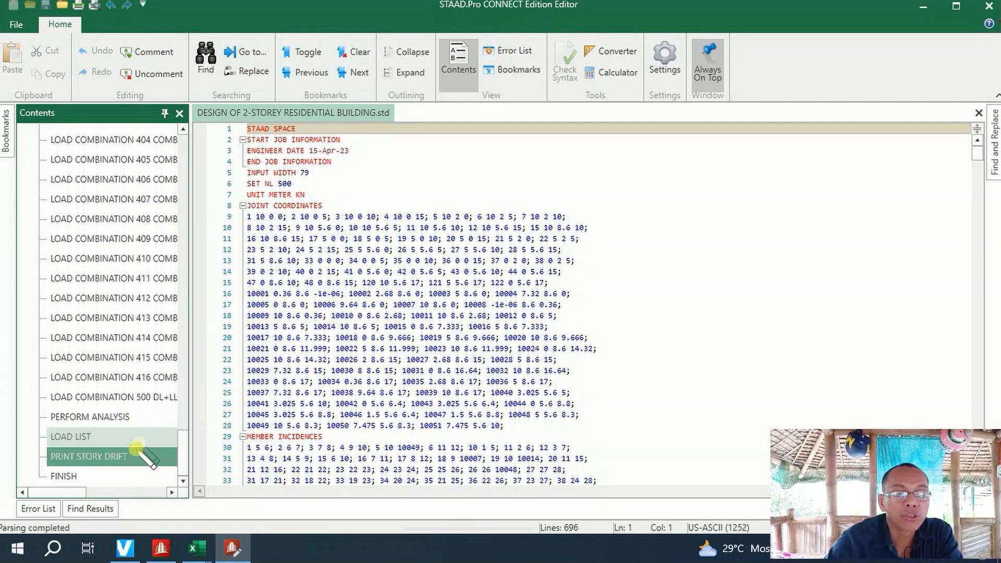
{"action": "left_click", "coordinate": [138, 476]}
{"action": "left_click", "coordinate": [379, 392]}
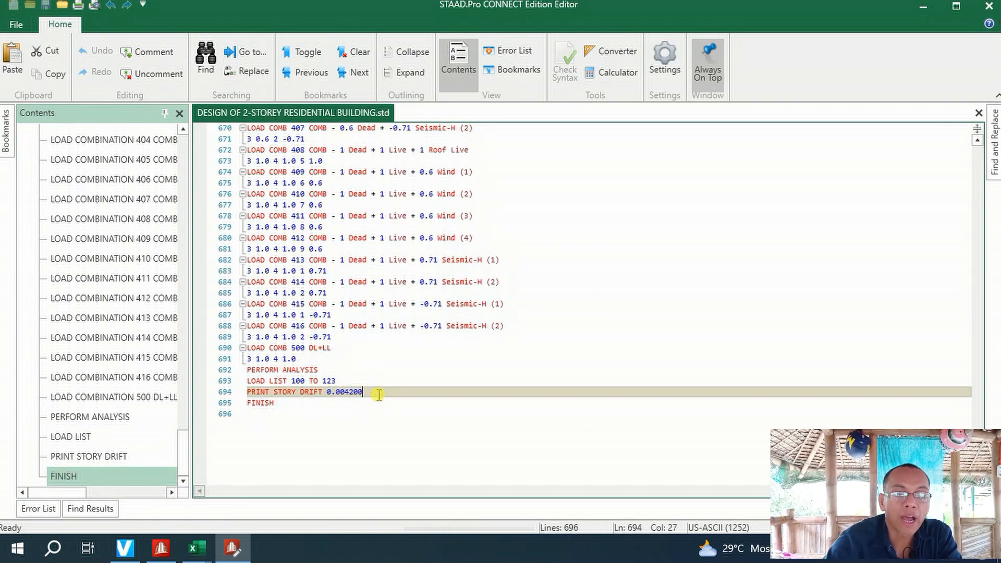
- Insert a CHANGE command on a new line between PRINT STORY DRIFT and FINISH
{"action": "key", "text": "Return"}
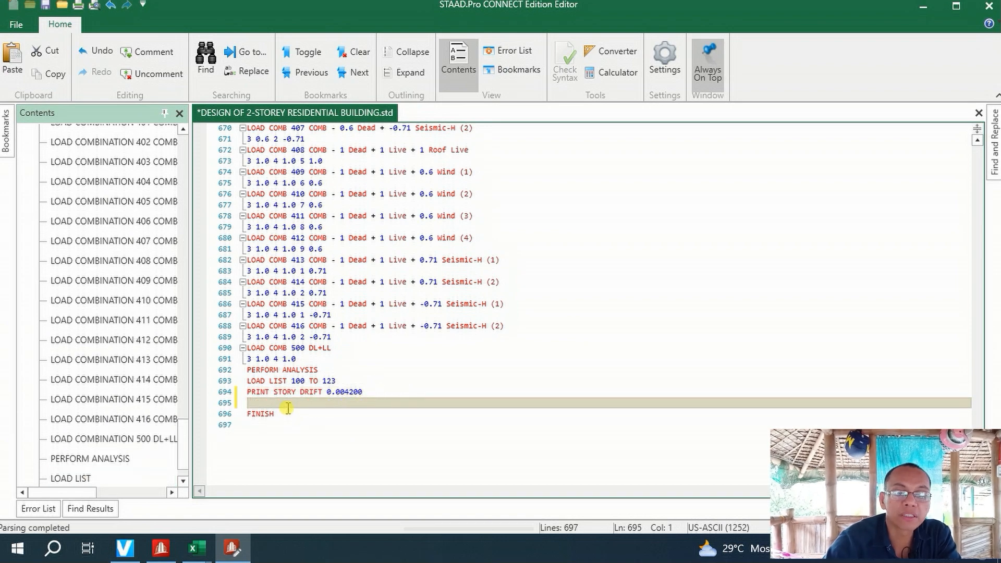
{"action": "key", "text": "Return"}
{"action": "left_click", "coordinate": [275, 402]}
{"action": "type", "text": "CH"}
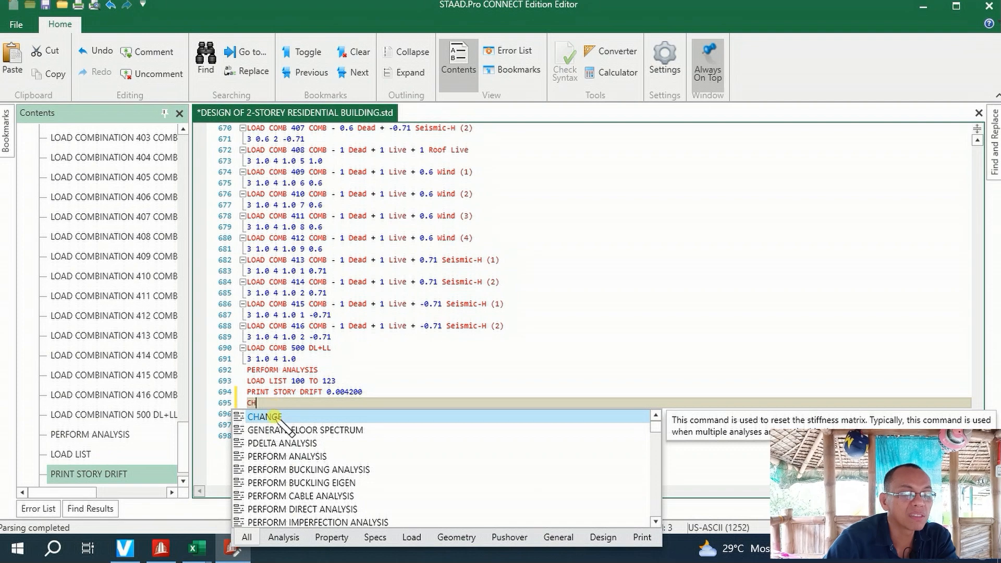
{"action": "double_click", "coordinate": [274, 416]}
{"action": "left_click", "coordinate": [275, 415]}
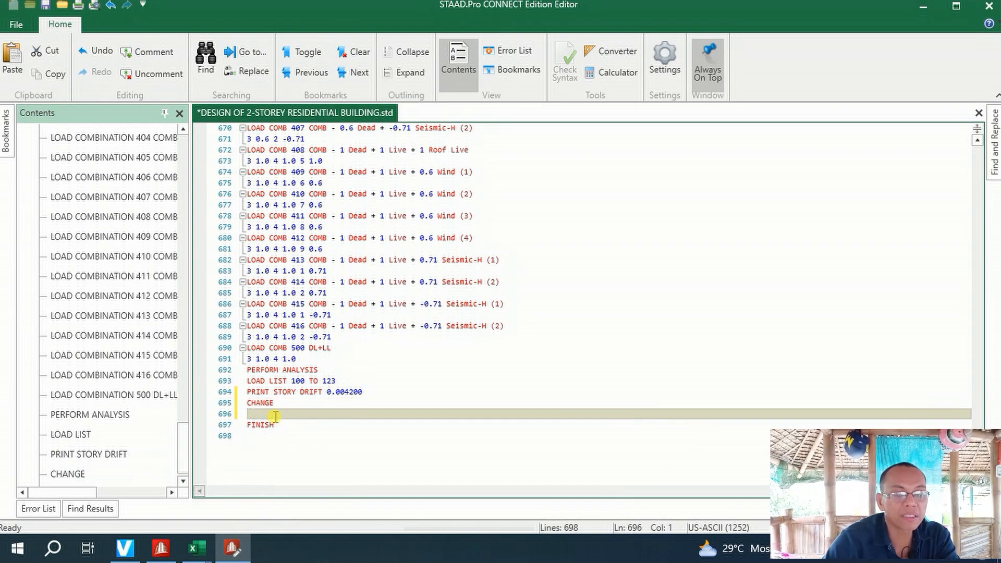
- Add a PERFORM ANALYSIS command below CHANGE, then close the editor and save the command file
{"action": "type", "text": "PER"}
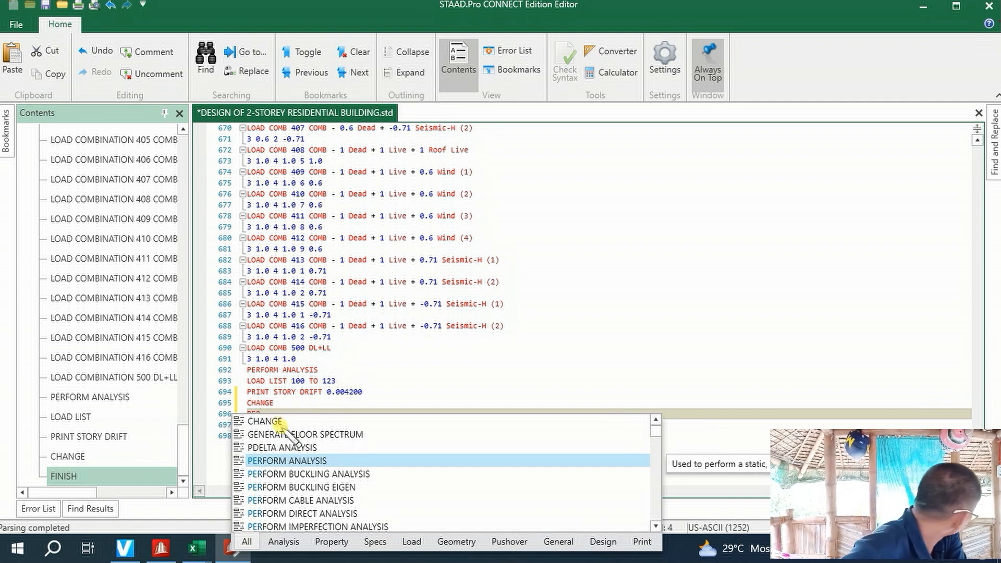
{"action": "double_click", "coordinate": [293, 459]}
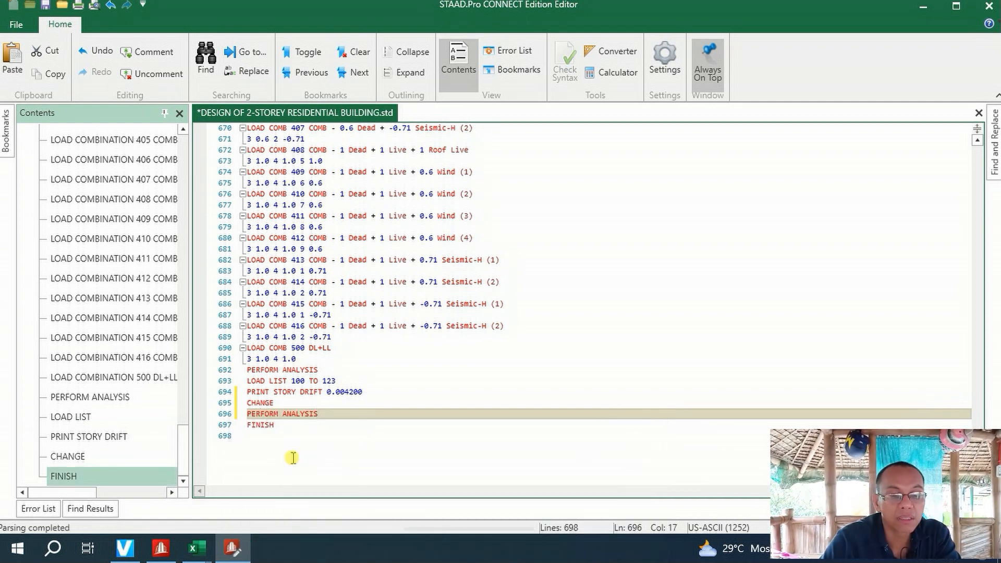
{"action": "left_click", "coordinate": [989, 7]}
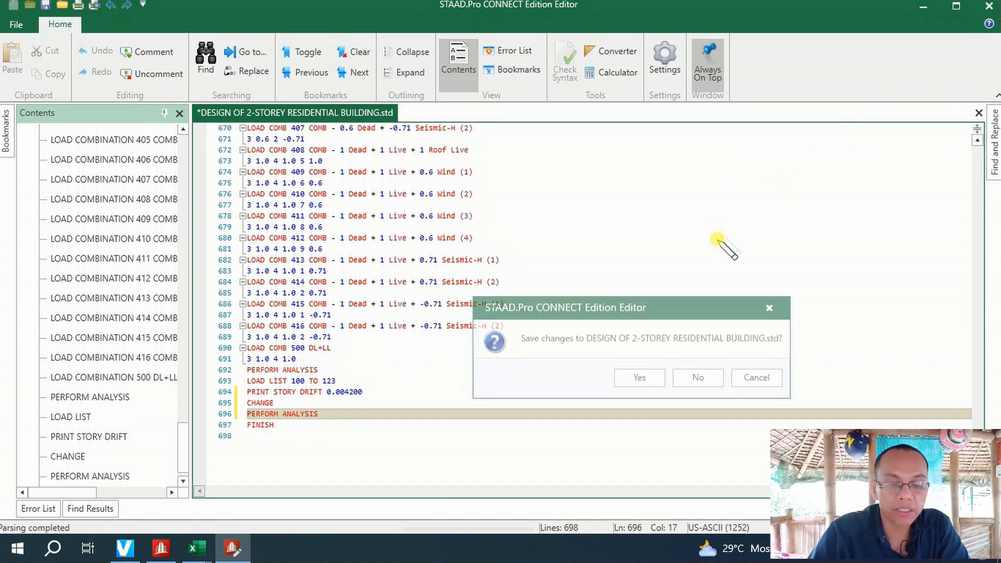
{"action": "left_click", "coordinate": [640, 376]}
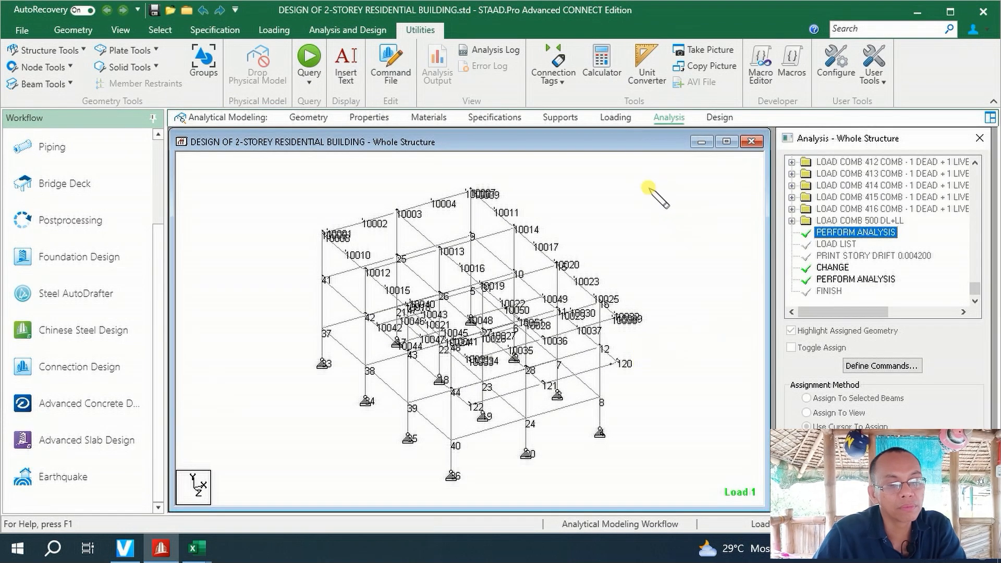
- Run the analysis of the whole structure and open the resulting output file
{"action": "left_click", "coordinate": [348, 30]}
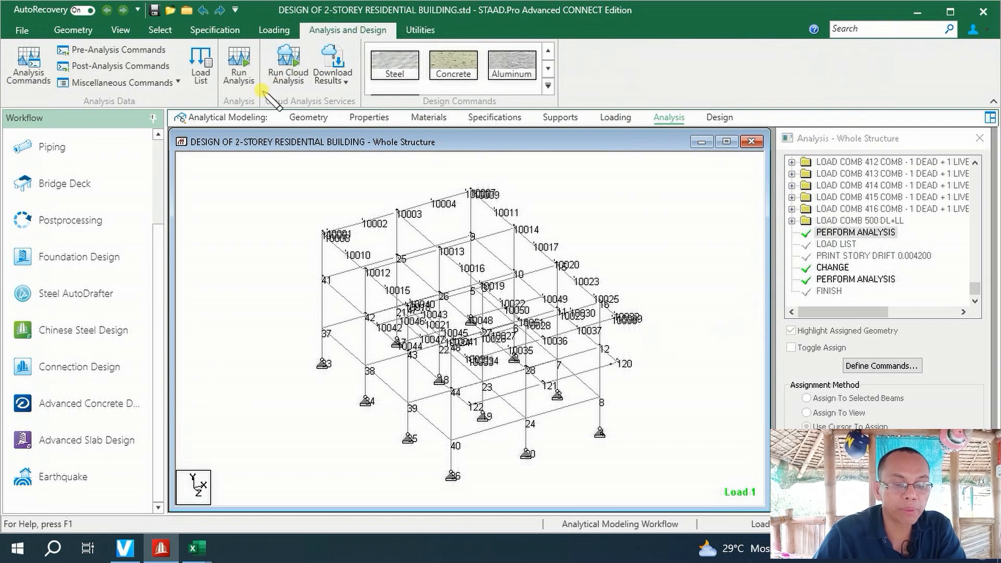
{"action": "left_click", "coordinate": [239, 78]}
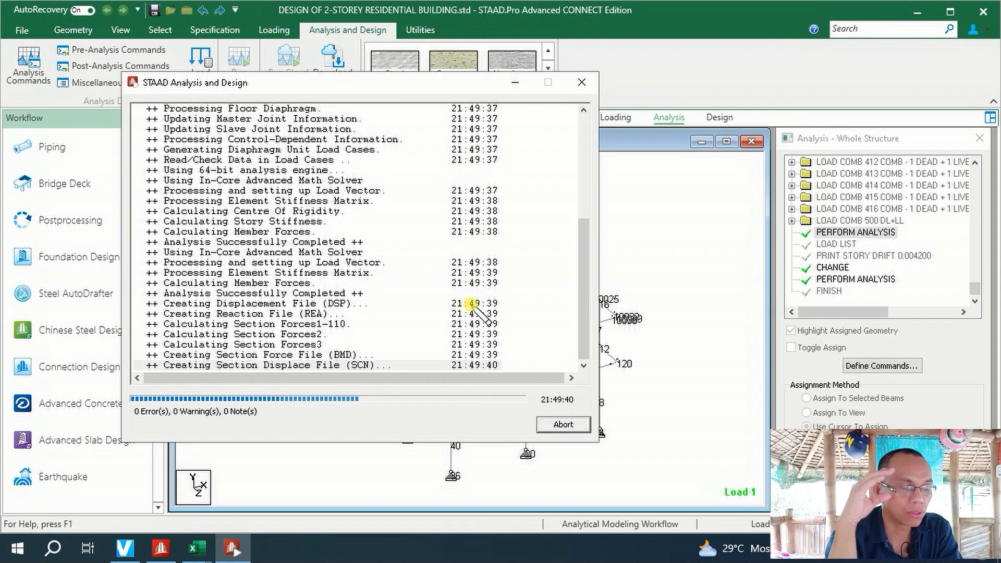
{"action": "left_click", "coordinate": [172, 397]}
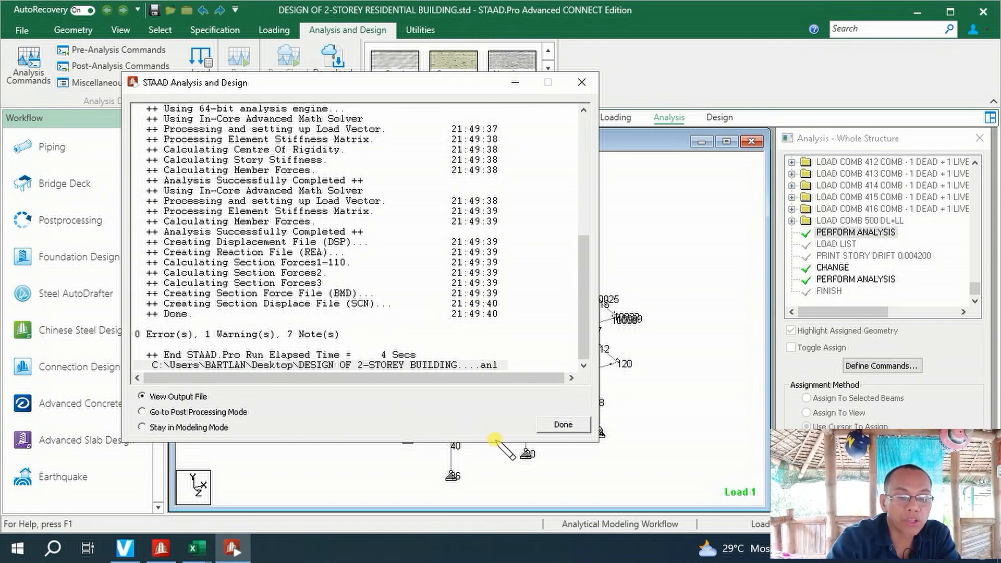
{"action": "left_click", "coordinate": [563, 425]}
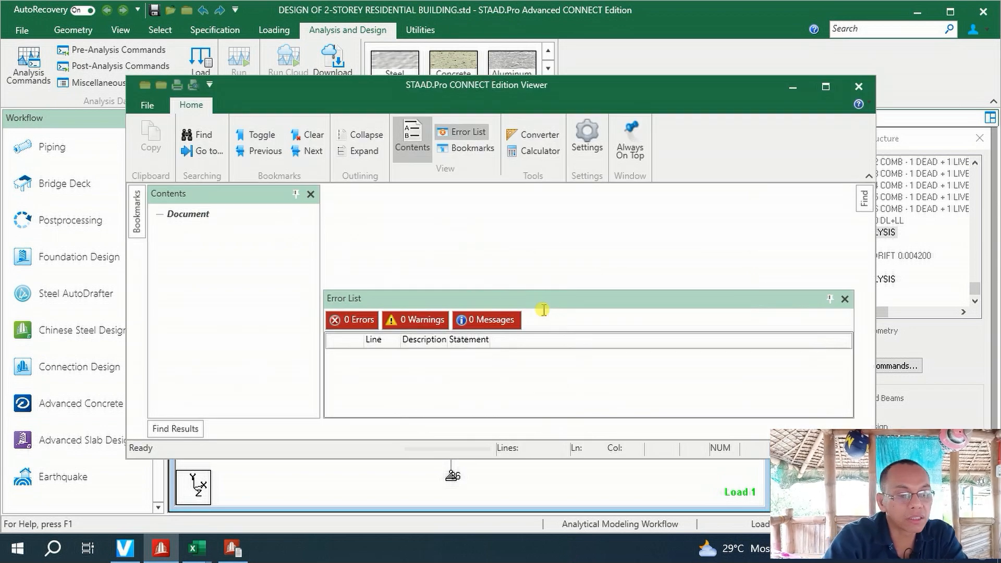
- Check the warnings in the analysis output's error list, then close the output viewer
{"action": "left_click", "coordinate": [485, 323]}
{"action": "left_click", "coordinate": [623, 361]}
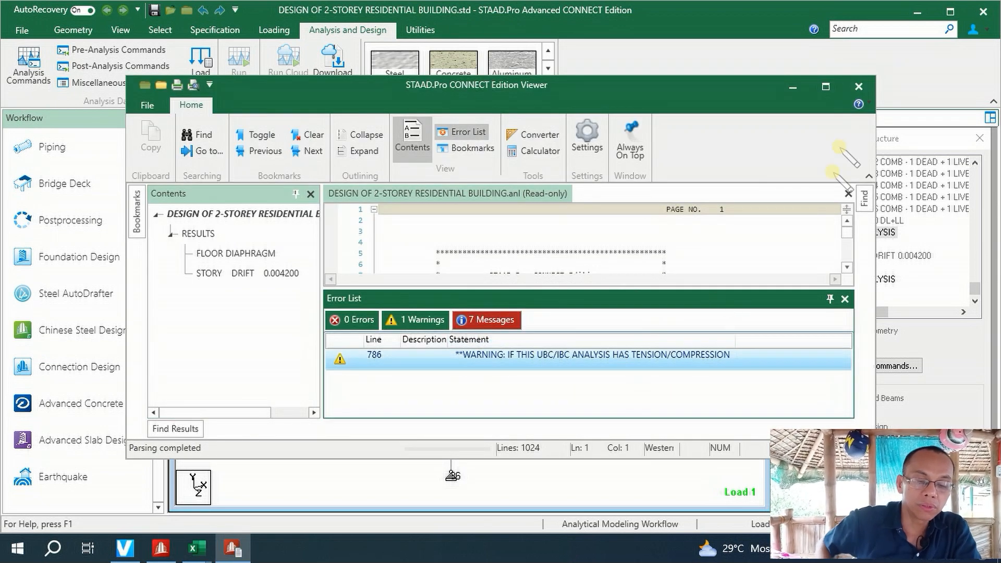
{"action": "left_click", "coordinate": [858, 87]}
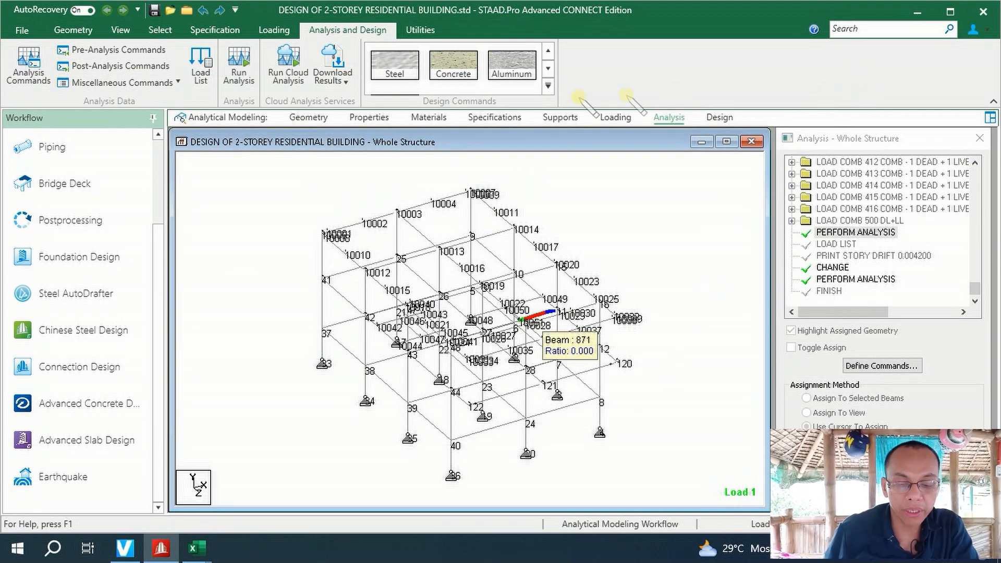
- Open the model's command file in the editor and go to the LOAD 1 Seismic-H TITLE EX definition
{"action": "left_click", "coordinate": [420, 31]}
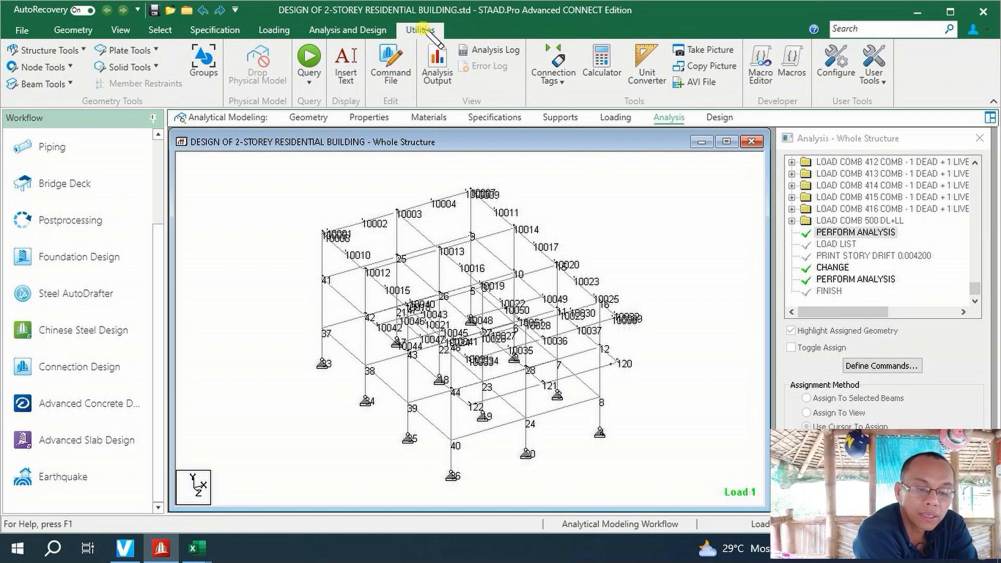
{"action": "left_click", "coordinate": [391, 65]}
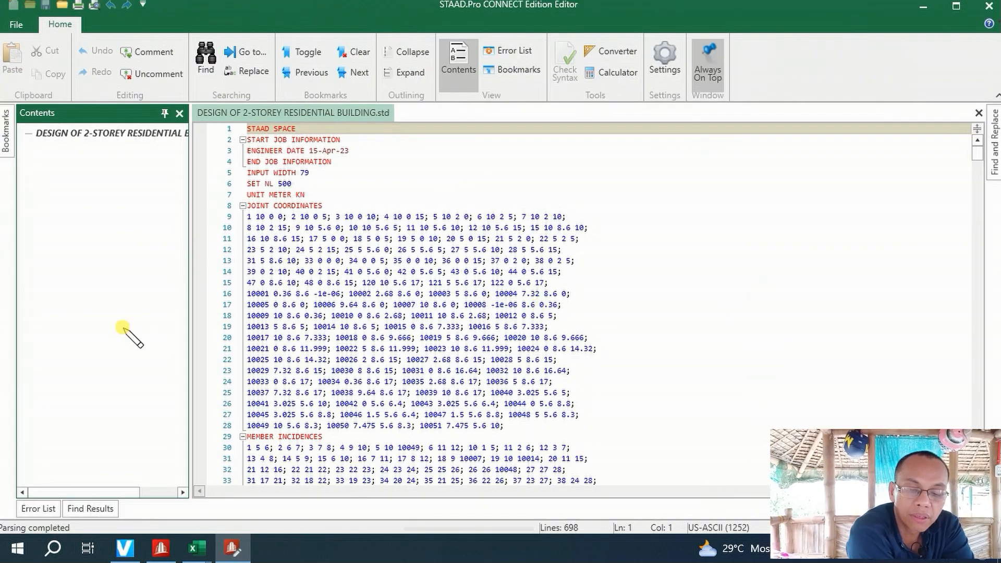
{"action": "scroll", "coordinate": [122, 331], "scroll_direction": "down", "scroll_amount": 4}
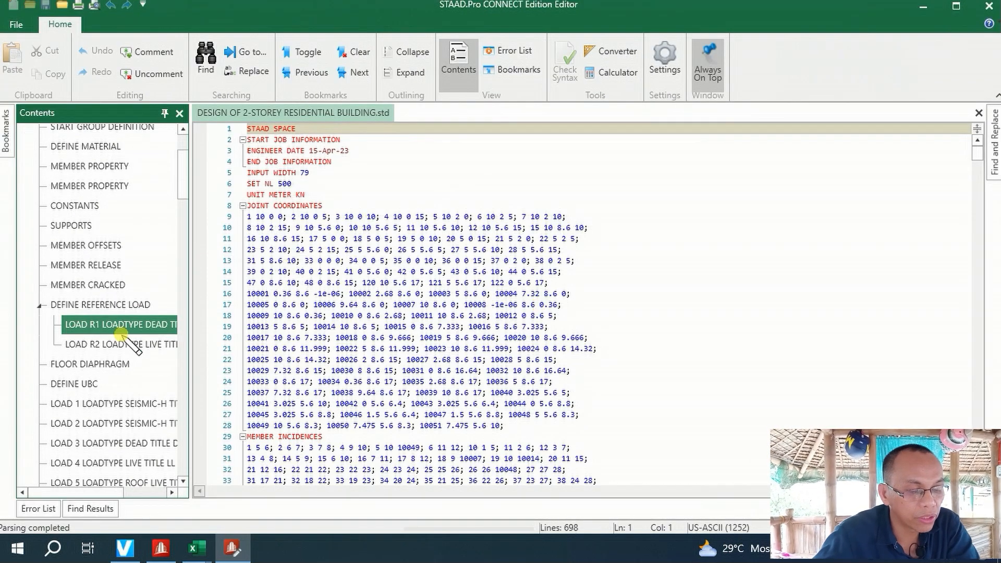
{"action": "scroll", "coordinate": [120, 337], "scroll_direction": "down", "scroll_amount": 15}
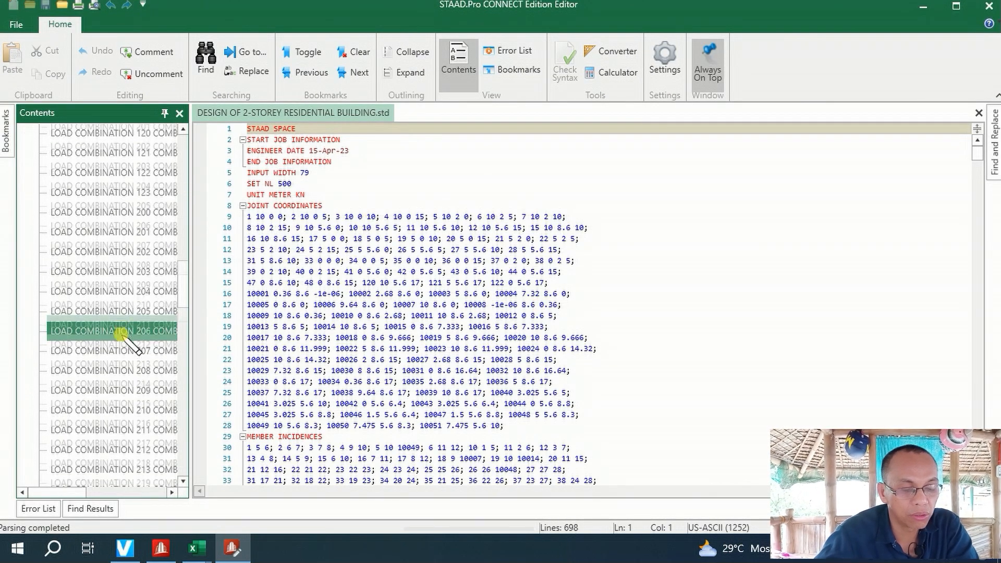
{"action": "scroll", "coordinate": [120, 335], "scroll_direction": "down", "scroll_amount": 15}
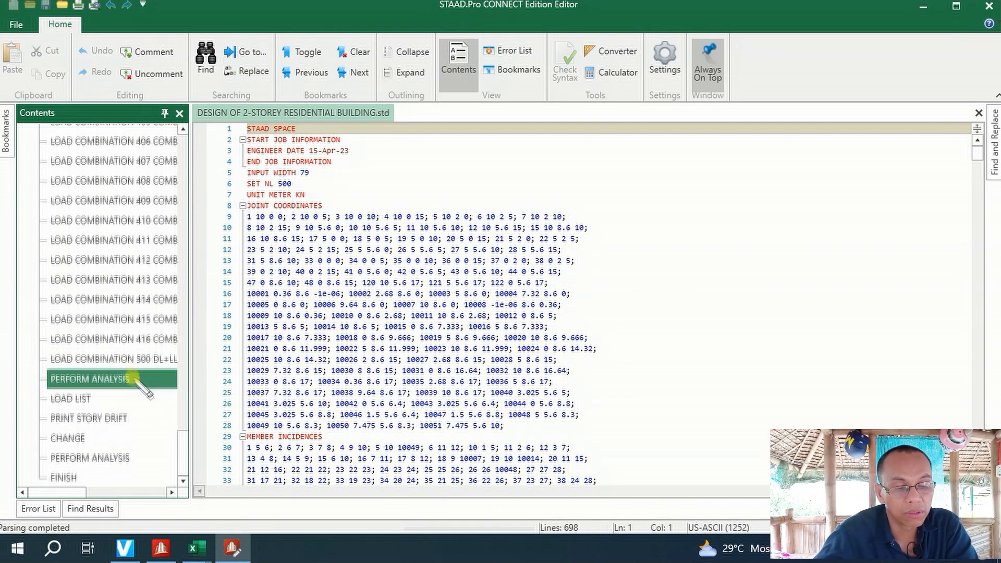
{"action": "scroll", "coordinate": [135, 384], "scroll_direction": "up", "scroll_amount": 18}
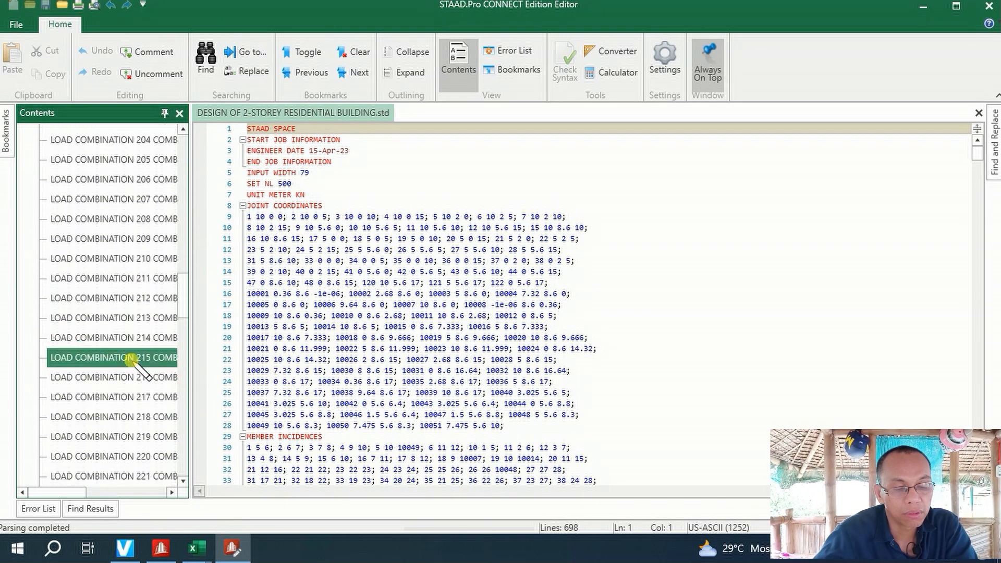
{"action": "scroll", "coordinate": [133, 360], "scroll_direction": "up", "scroll_amount": 10}
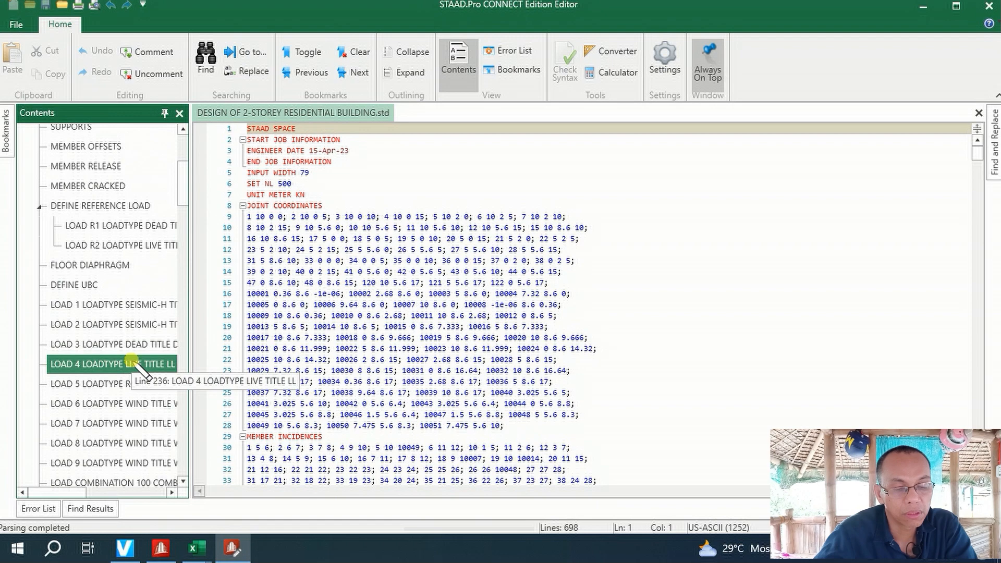
{"action": "left_click", "coordinate": [121, 304]}
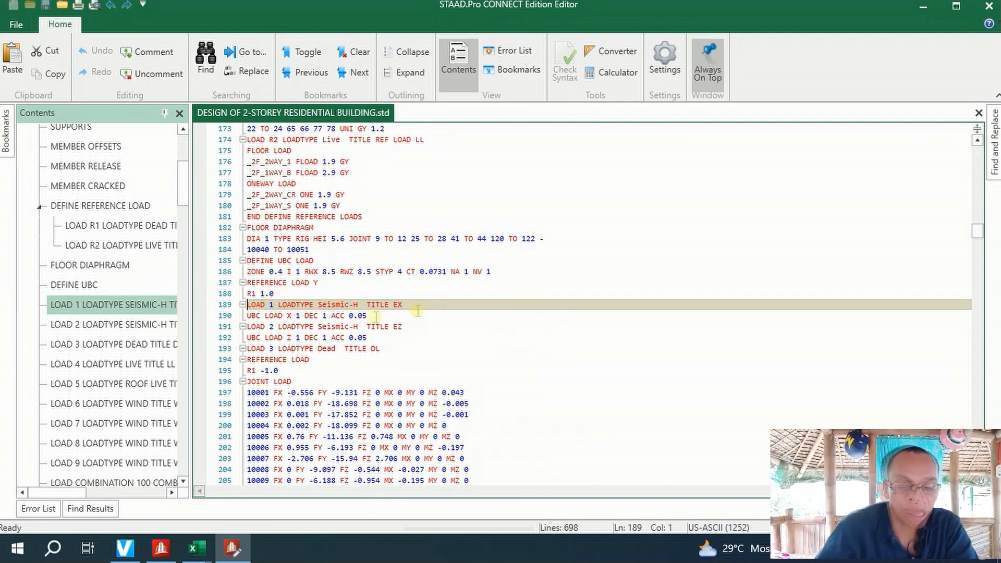
- Insert PERFORM ANALYSIS and CHANGE on new lines below load case 1's UBC LOAD X line
{"action": "left_click", "coordinate": [375, 316]}
{"action": "key", "text": "Return"}
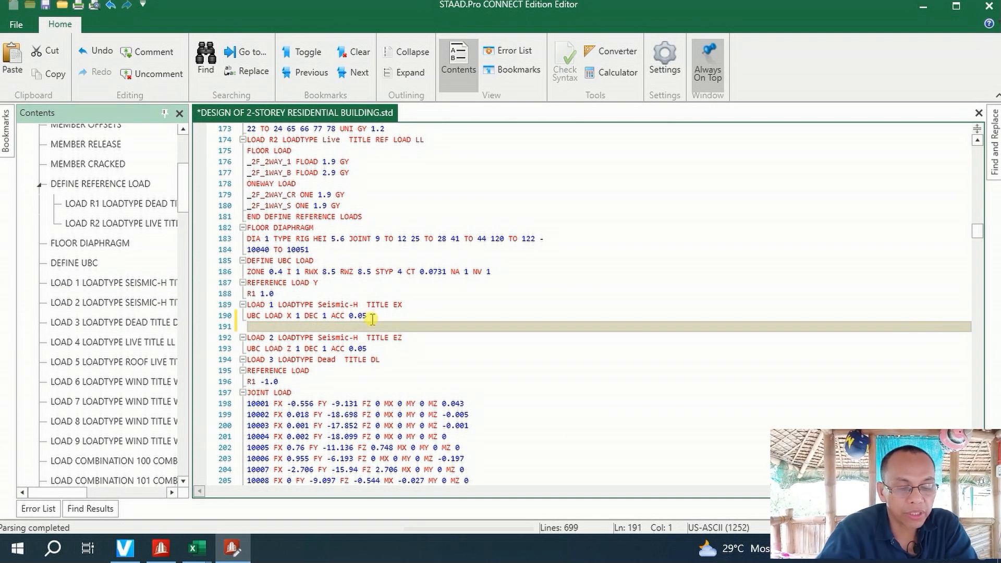
{"action": "type", "text": "P"}
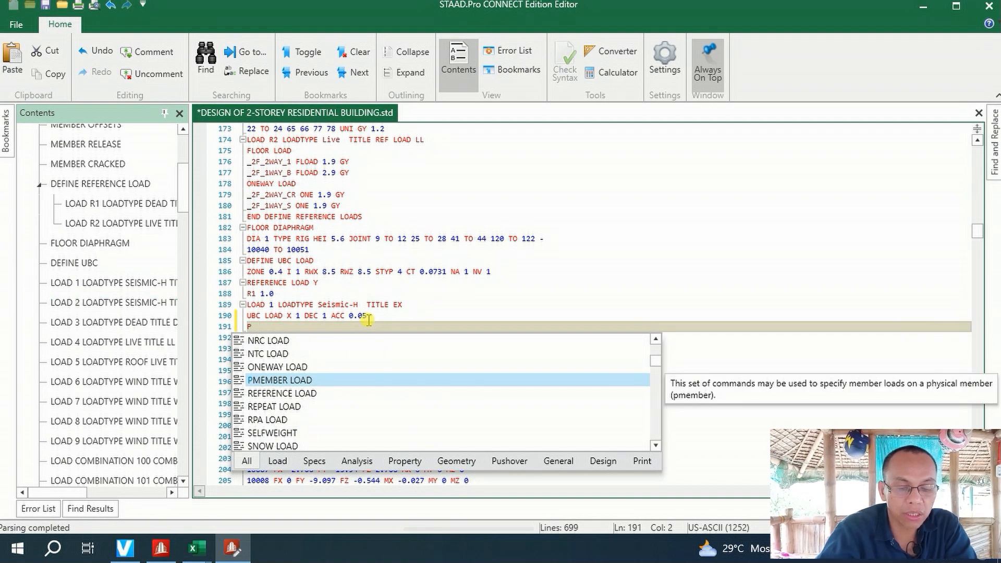
{"action": "type", "text": "ER"}
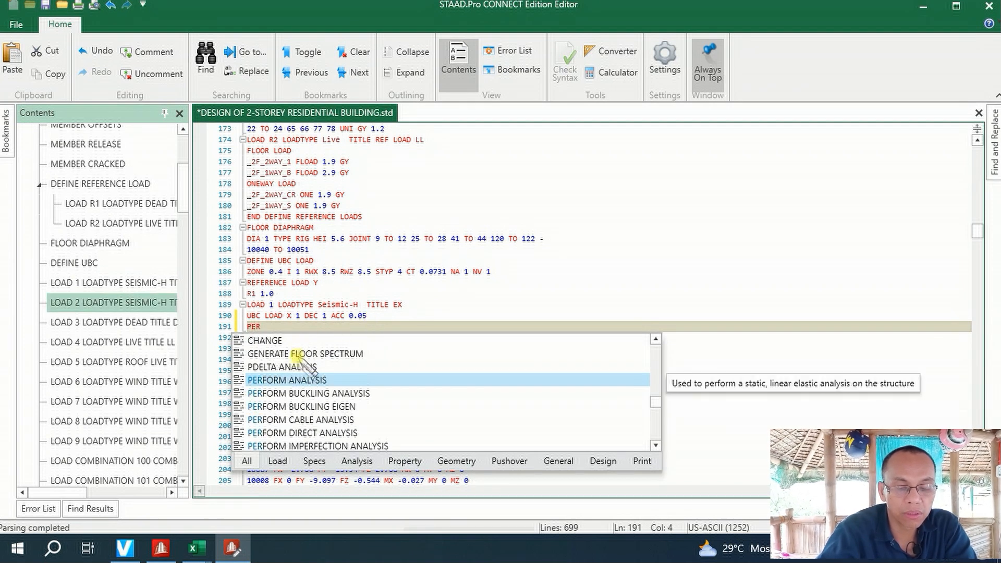
{"action": "double_click", "coordinate": [295, 380]}
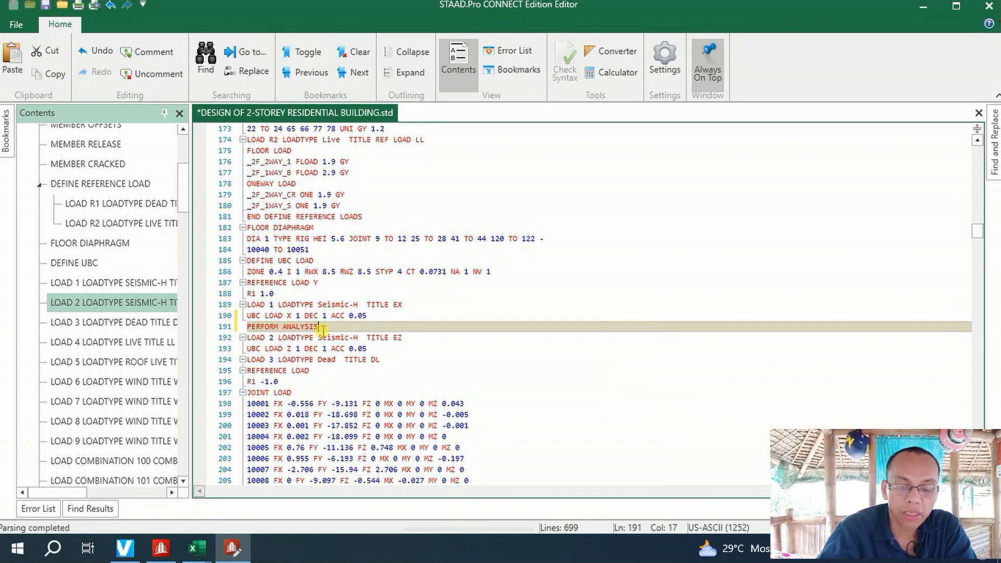
{"action": "key", "text": "Return"}
{"action": "type", "text": "CH"}
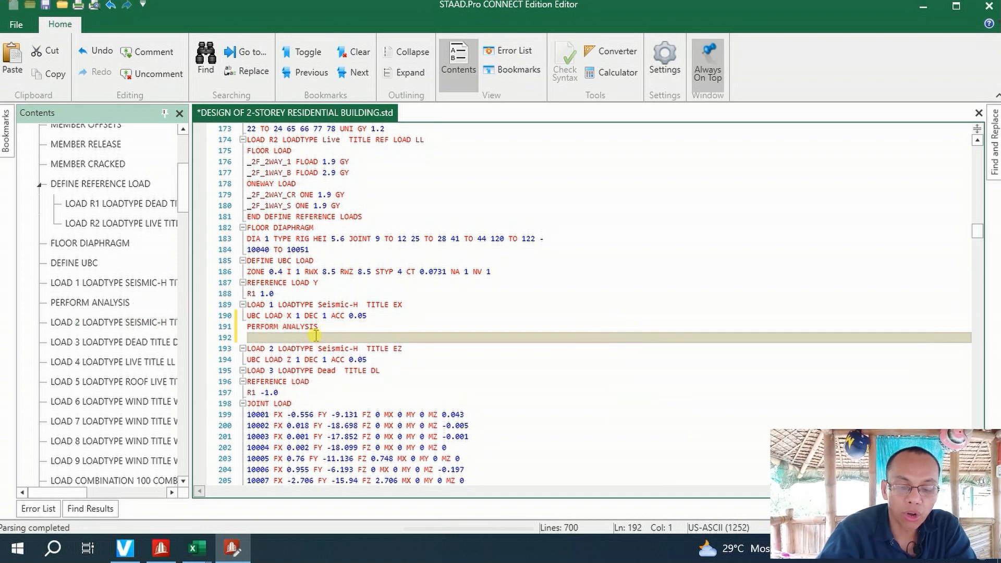
{"action": "double_click", "coordinate": [292, 351]}
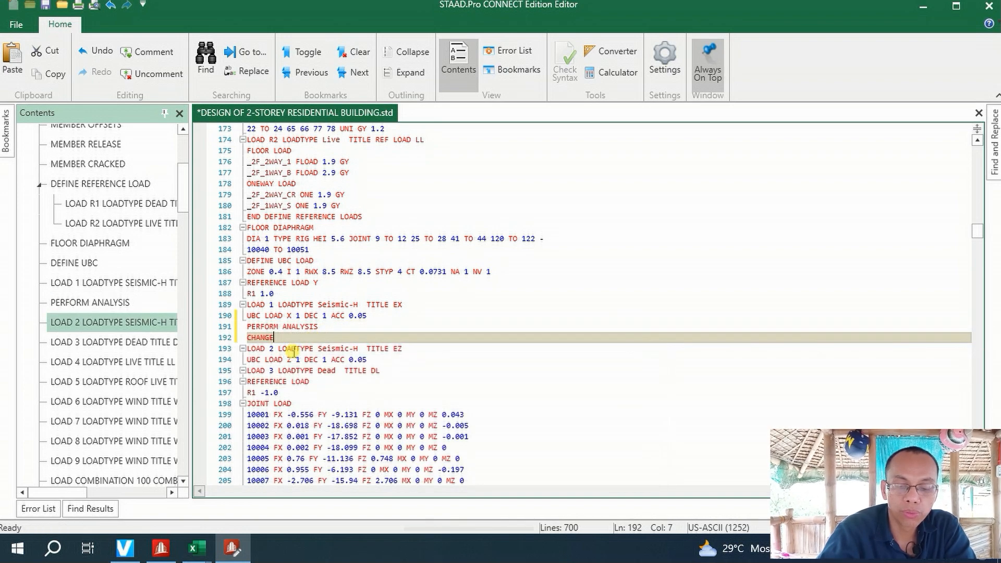
- Insert PERFORM ANALYSIS and CHANGE below load case 2's UBC LOAD Z line, then close the editor and save the command file
{"action": "left_click", "coordinate": [368, 359]}
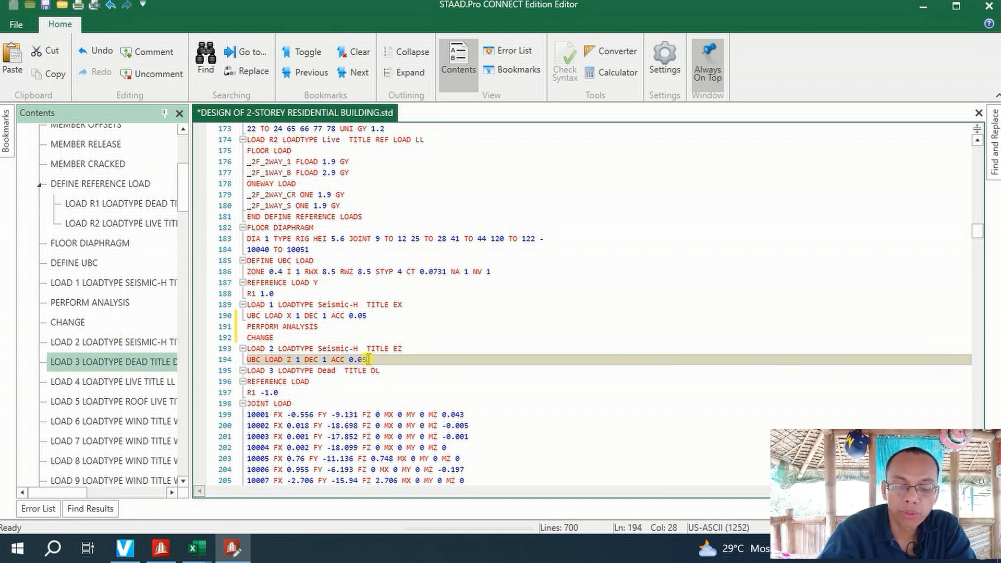
{"action": "key", "text": "Return"}
{"action": "type", "text": "PERF"}
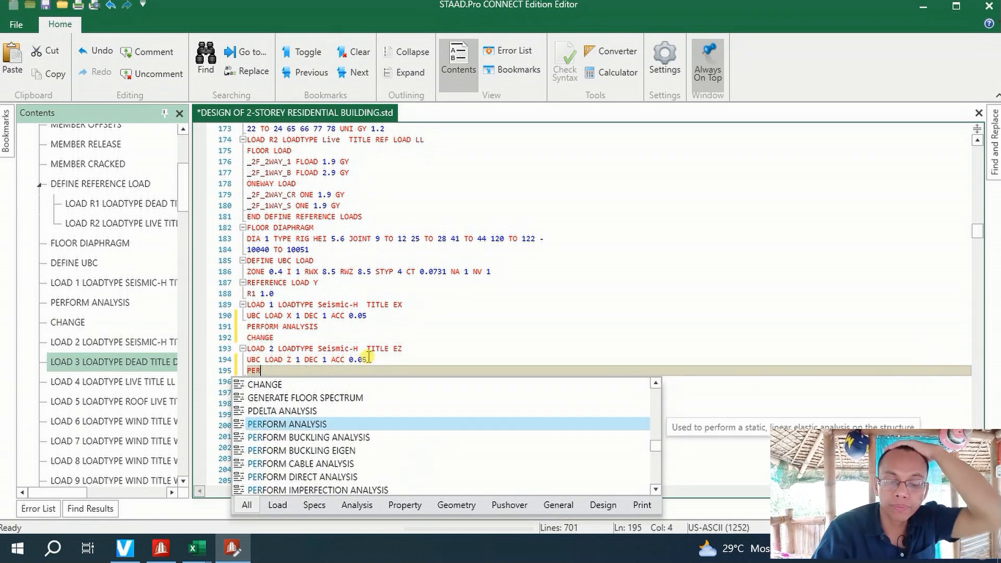
{"action": "double_click", "coordinate": [316, 424]}
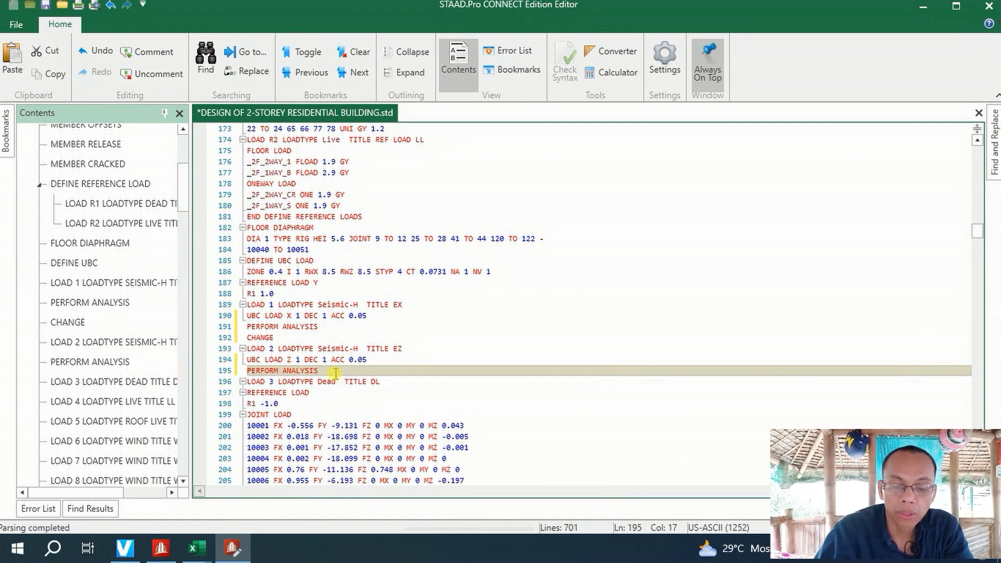
{"action": "key", "text": "Return"}
{"action": "type", "text": "CHANGE"}
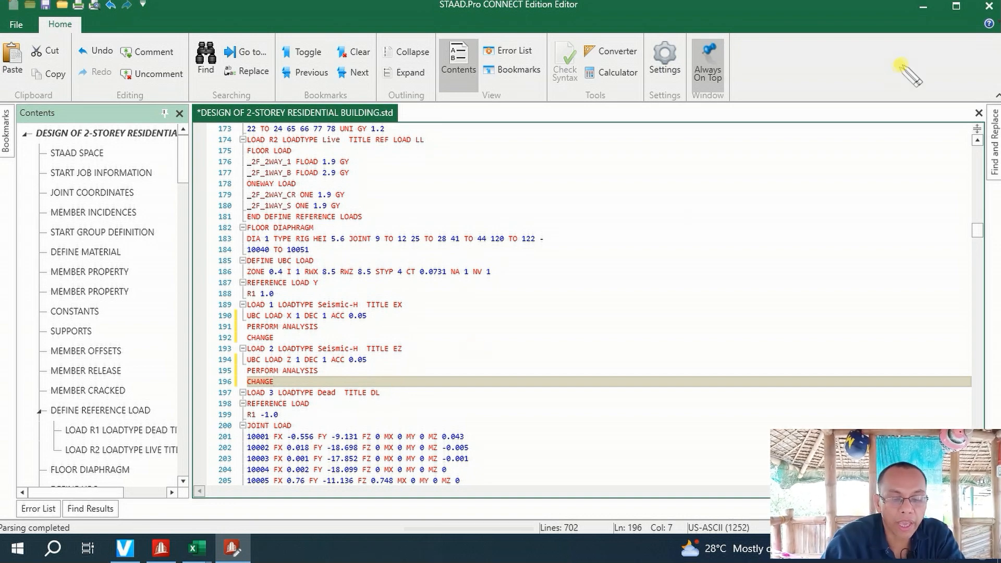
{"action": "left_click", "coordinate": [989, 6]}
{"action": "left_click", "coordinate": [632, 377]}
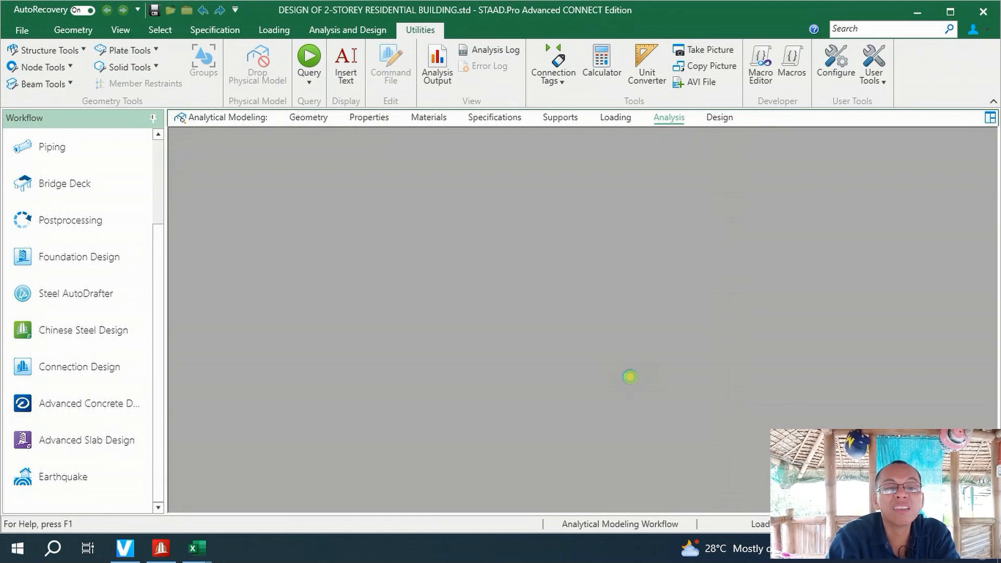